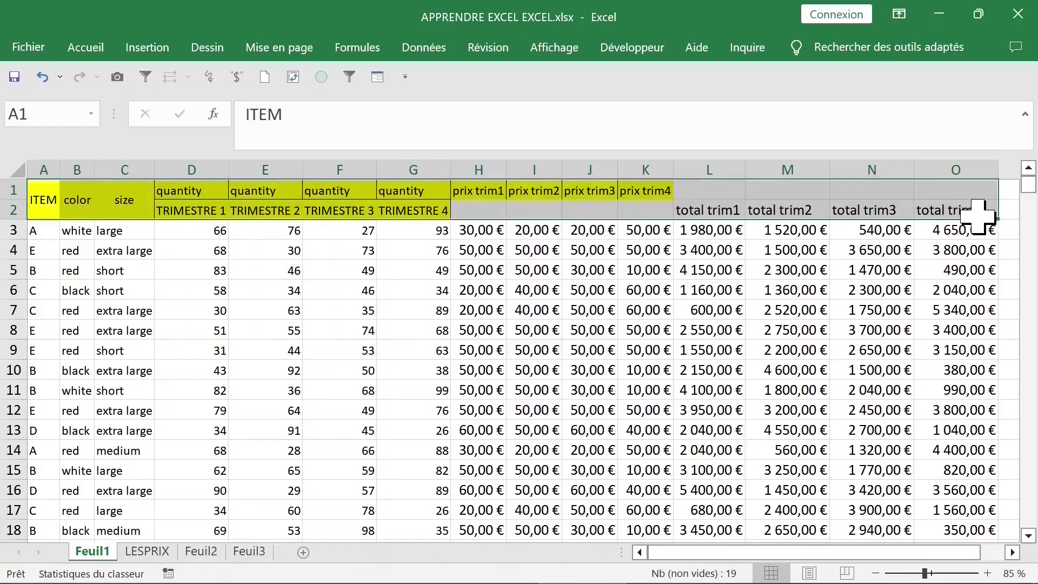
Step: Create a pivot table on a new worksheet from the Feuil1 data range $A$1:$K$357
drag(978, 215, 977, 216)
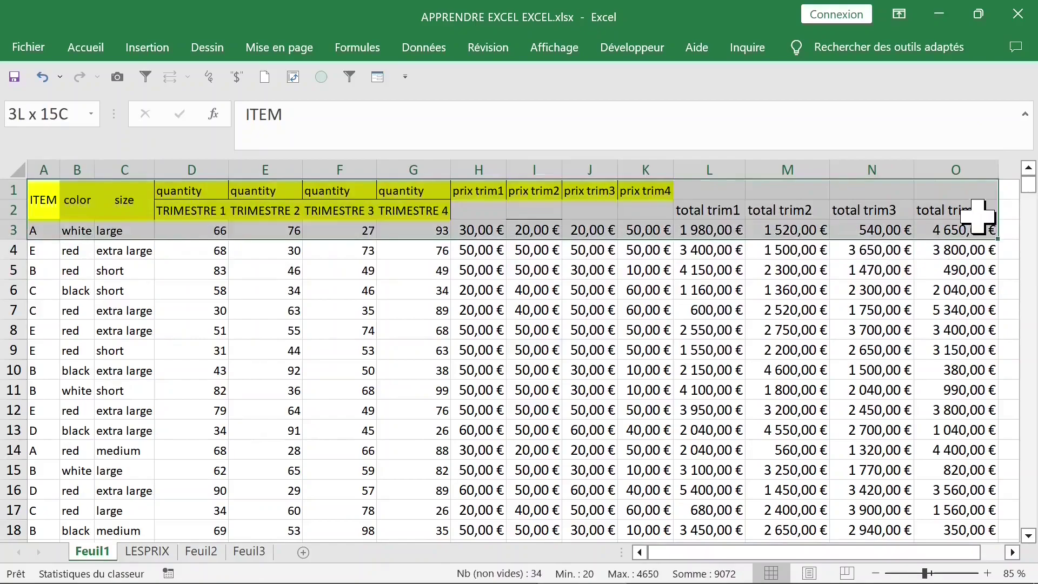
key(ctrl+shift+Down)
click(147, 47)
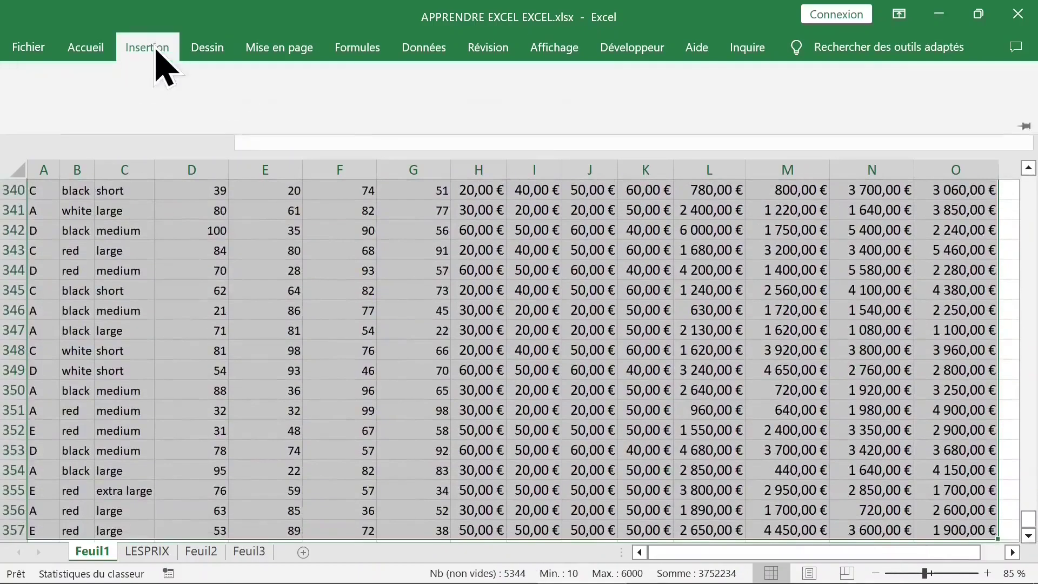
click(32, 102)
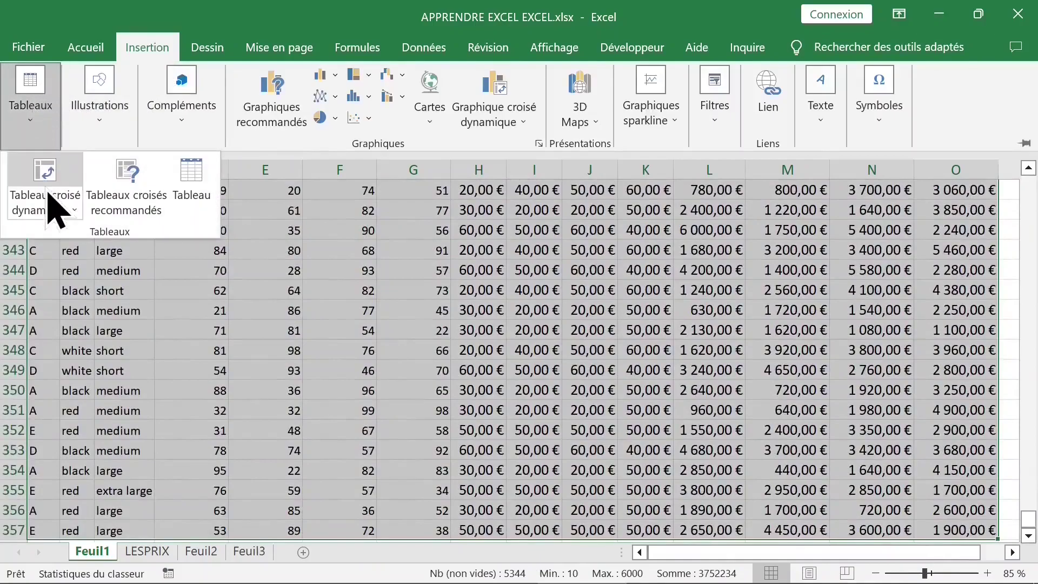
click(54, 197)
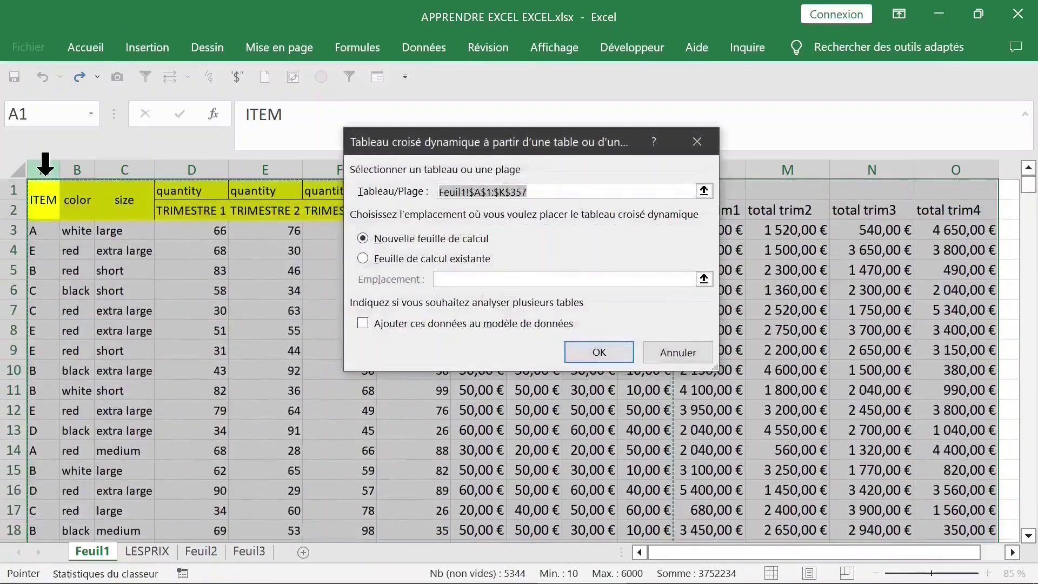
key(Return)
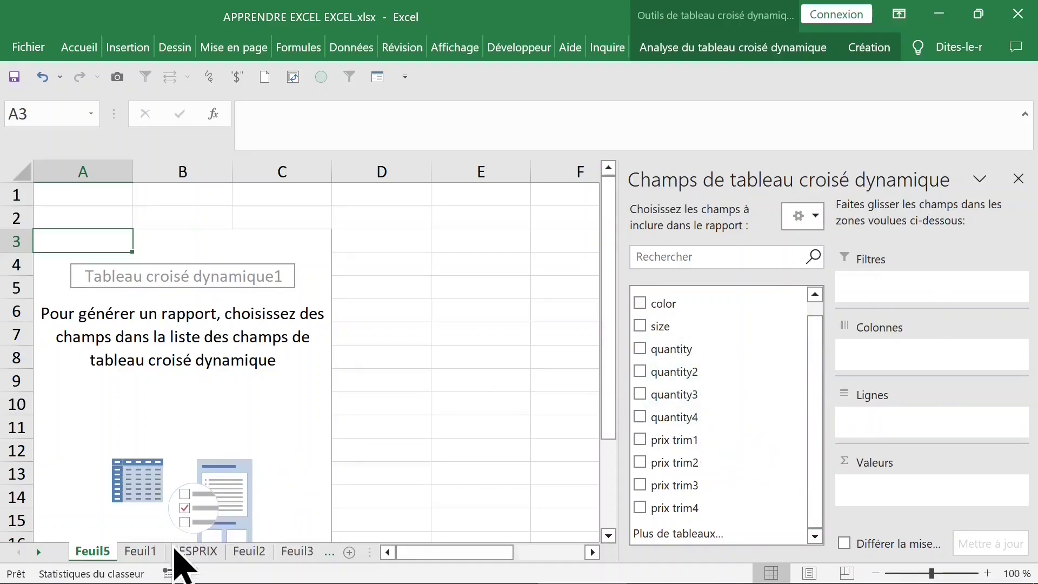
Step: Examine the two-row quantity and TRIMESTRE headers on Feuil1 and compare them with the pivot table's fields on Feuil5
click(154, 552)
click(535, 268)
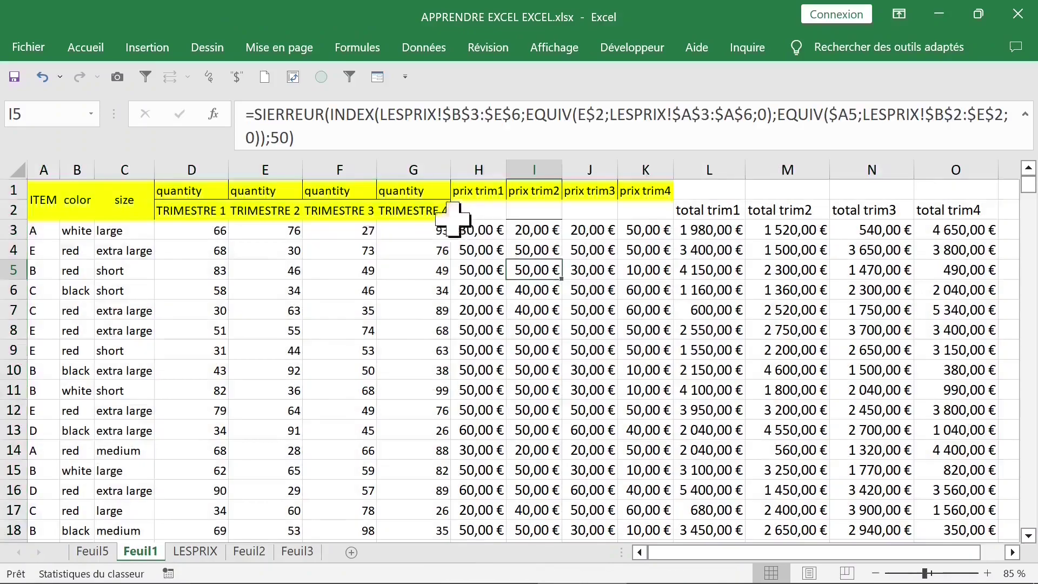
click(413, 189)
click(186, 208)
click(416, 186)
click(207, 212)
click(417, 210)
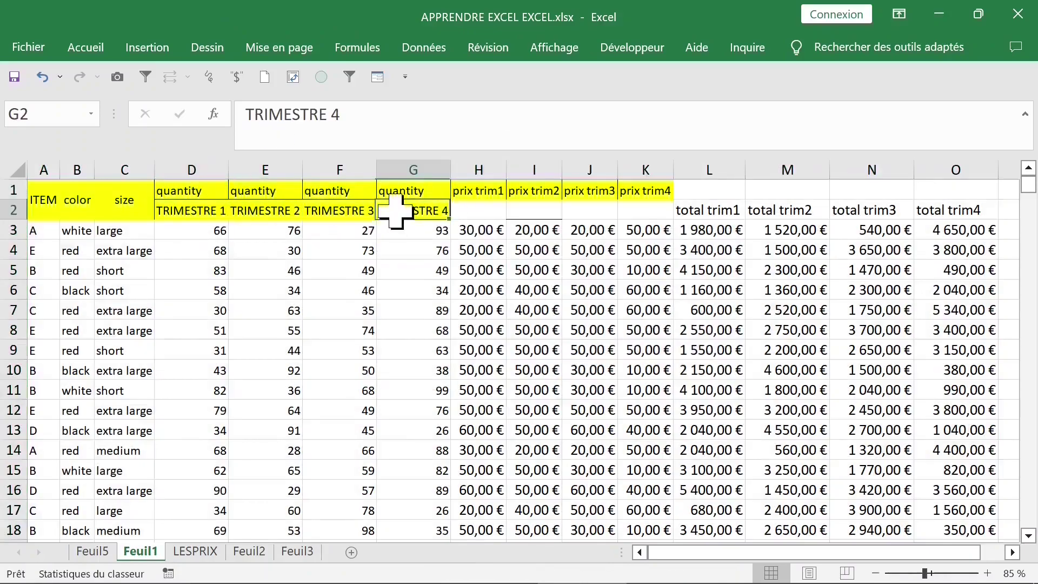
click(172, 214)
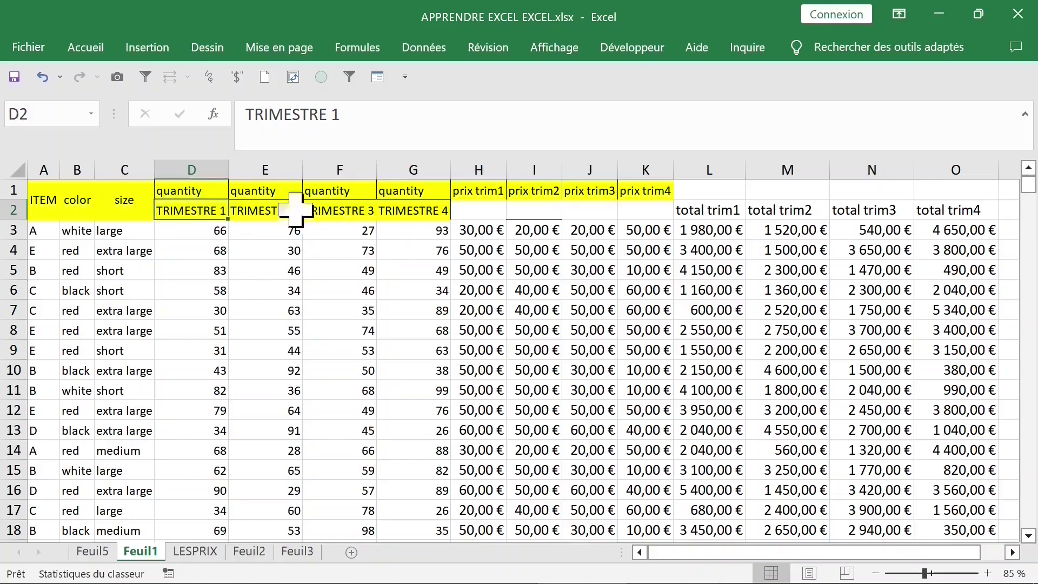
click(104, 553)
click(140, 551)
Step: Insert a row above row 3 on Feuil1 and fill A3:C3 with header references starting with =A1
click(11, 241)
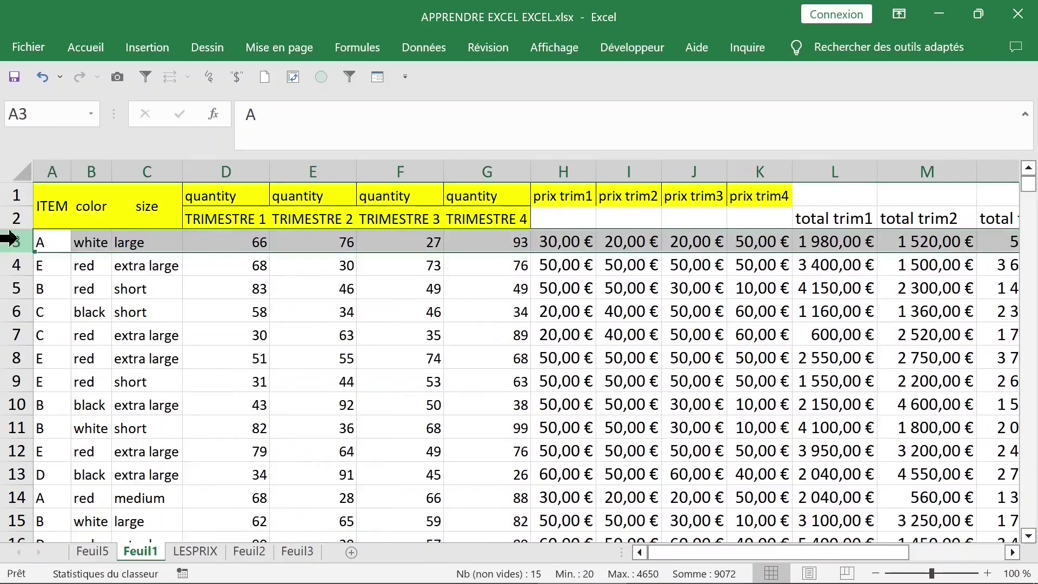
key(ctrl+plus)
click(65, 242)
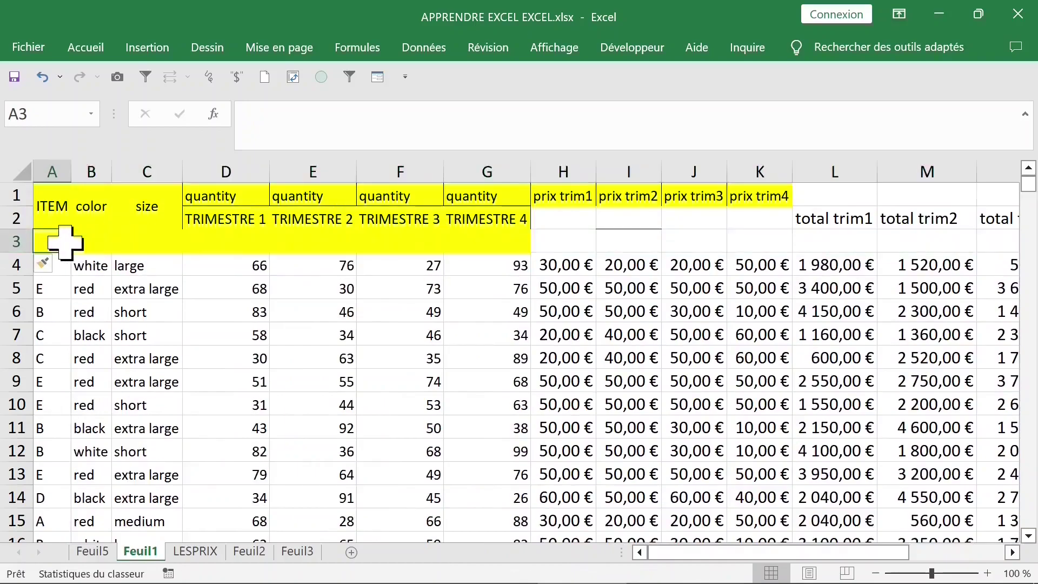
text(=)
click(60, 205)
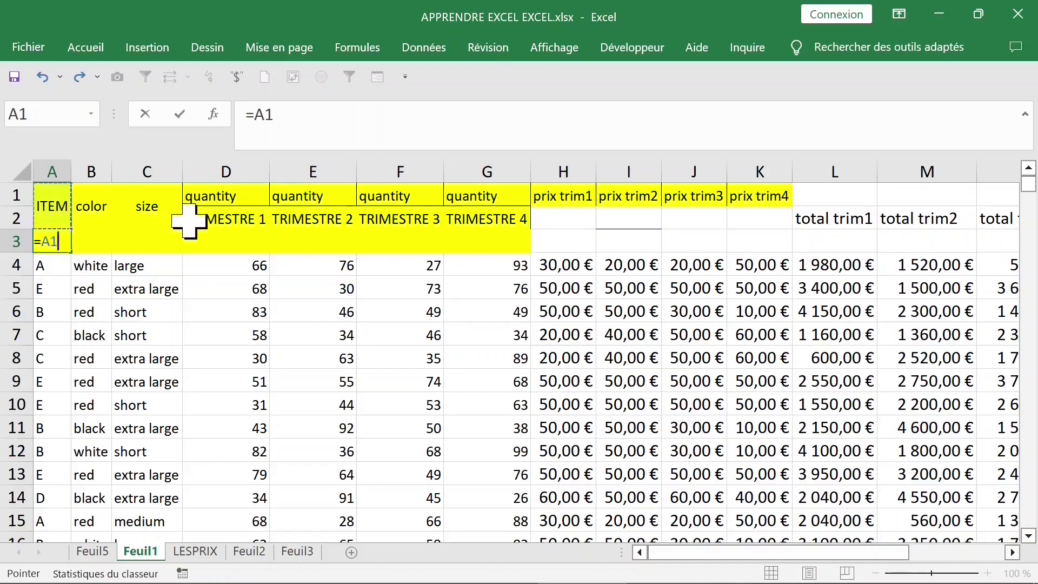
key(Return)
click(68, 242)
drag(73, 253, 163, 241)
Step: Combine the two quantity header rows with =D1&D2 in D3 and fill the formula across to G3
click(220, 239)
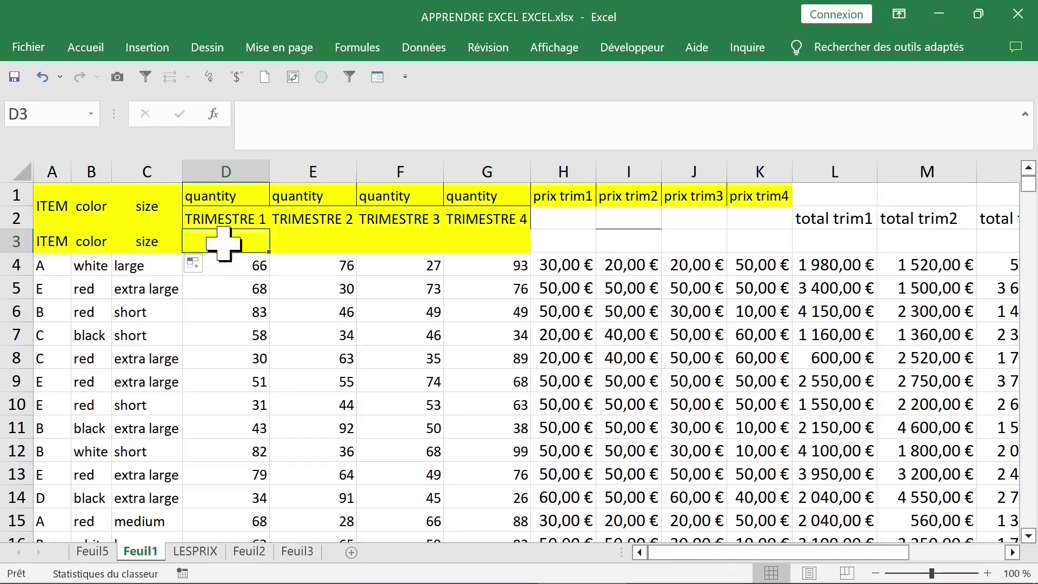
text(=)
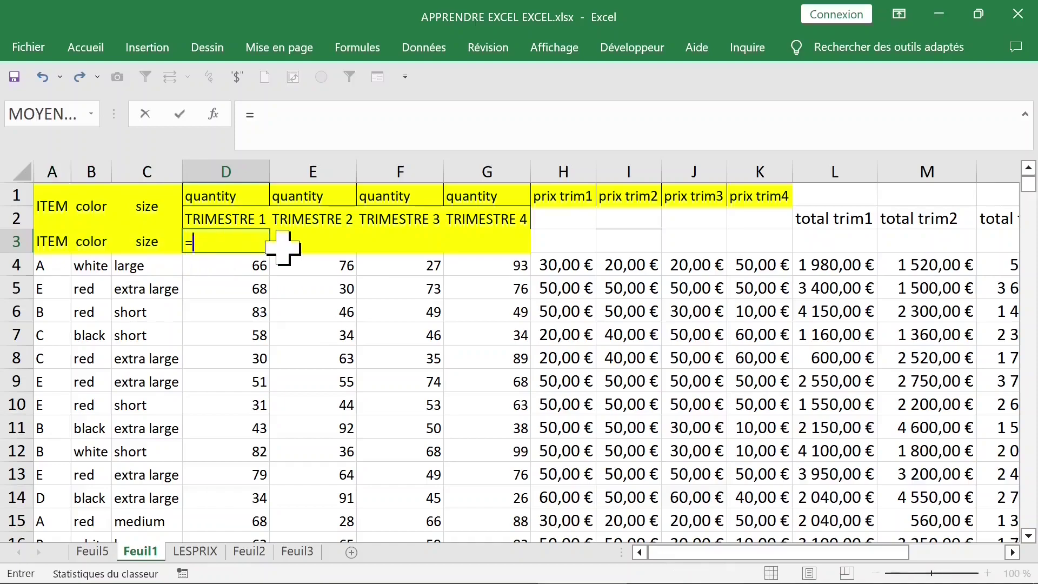
click(231, 200)
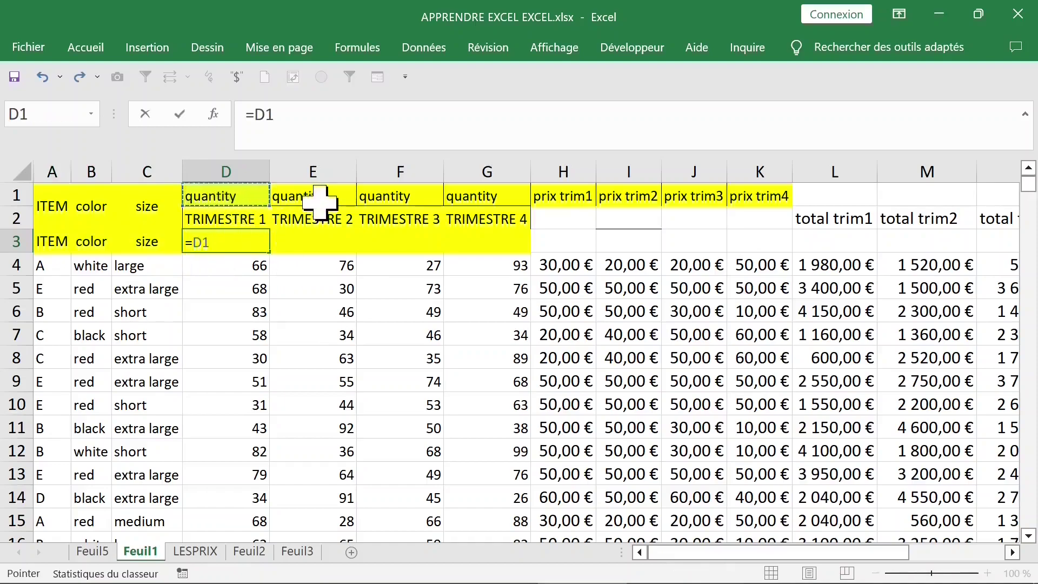
click(241, 220)
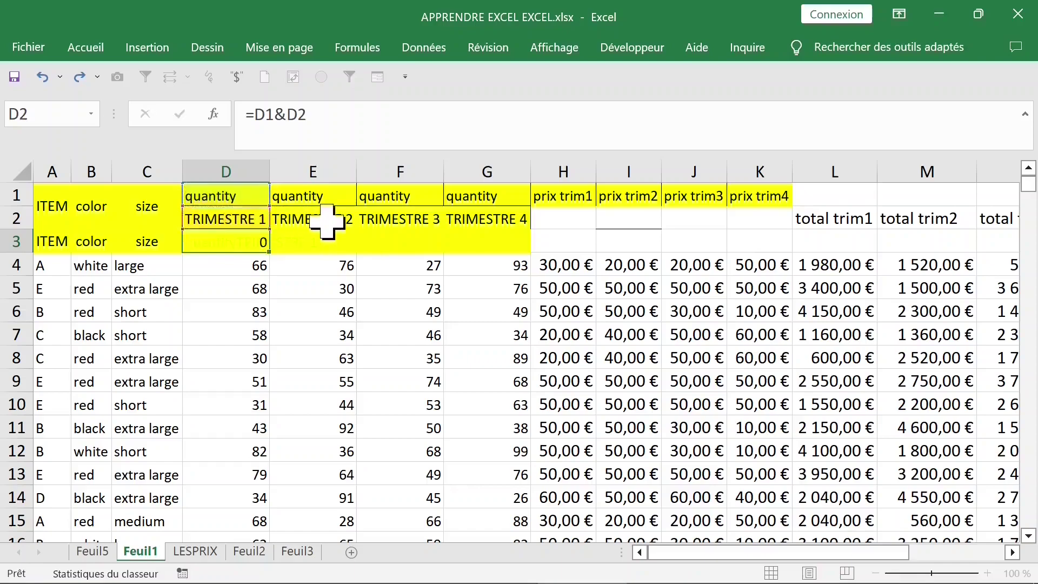
key(Return)
click(248, 238)
drag(271, 253, 514, 252)
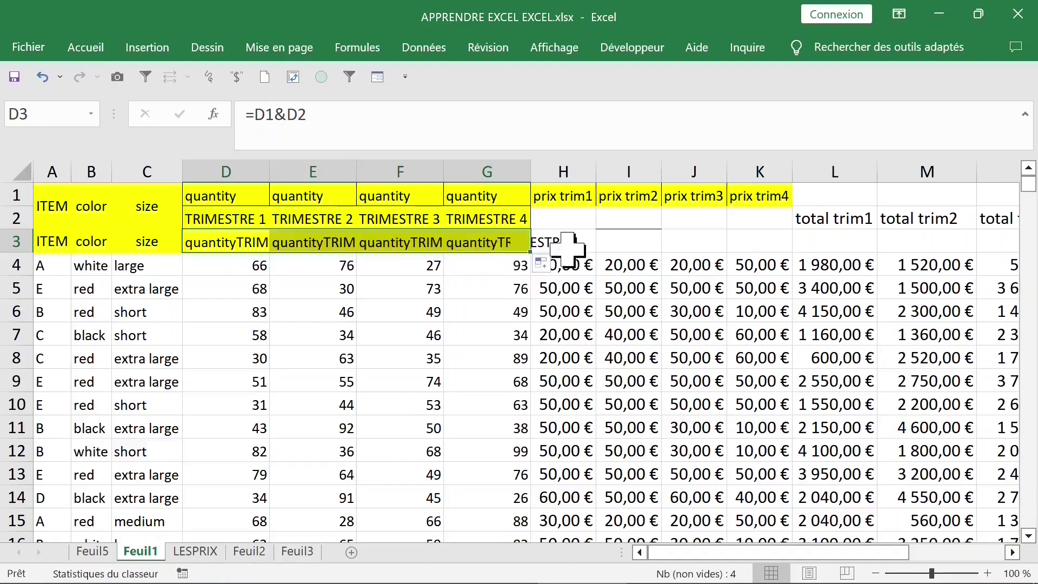
Step: Reference the first price header with =H1 in H3 and fill the formula across to K3
click(599, 249)
click(563, 241)
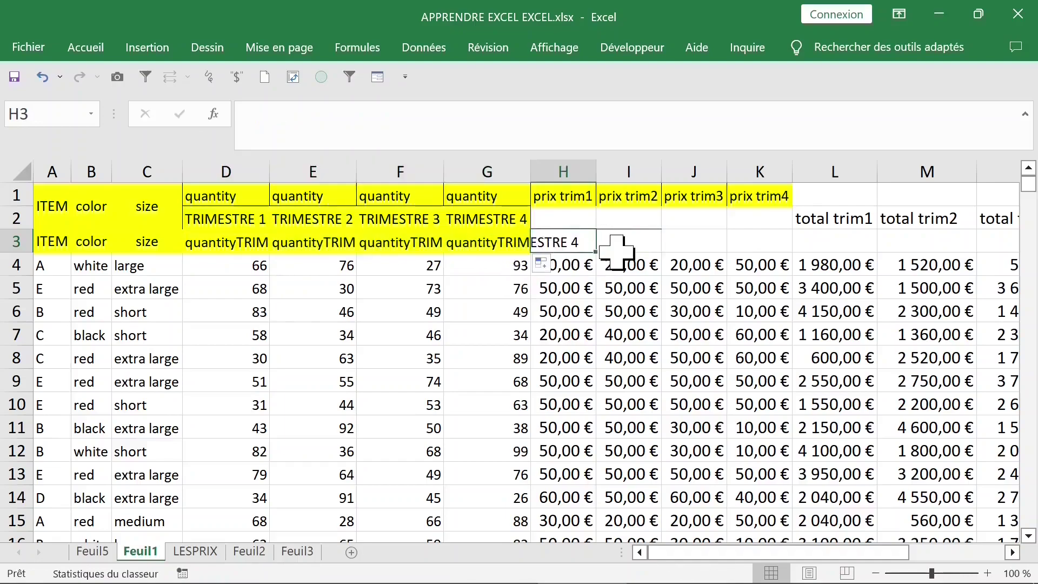
text(=)
click(563, 198)
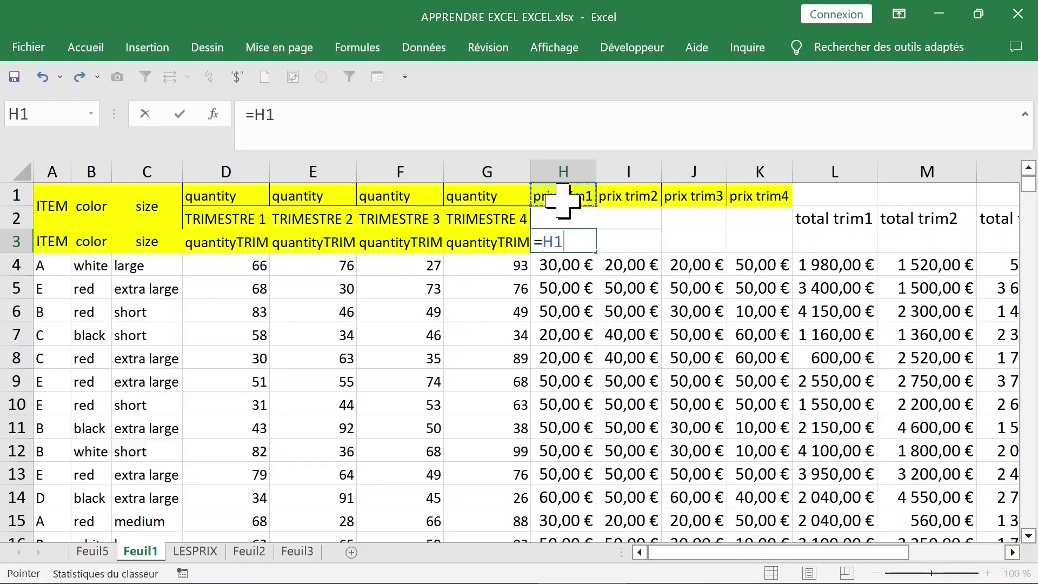
key(Return)
click(563, 245)
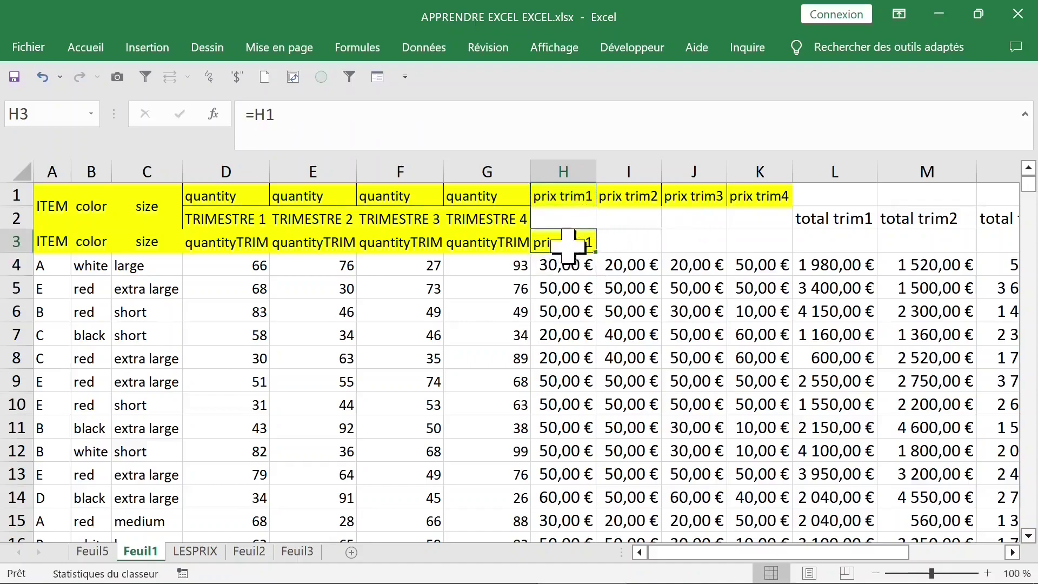
drag(602, 254, 713, 254)
drag(782, 253, 782, 253)
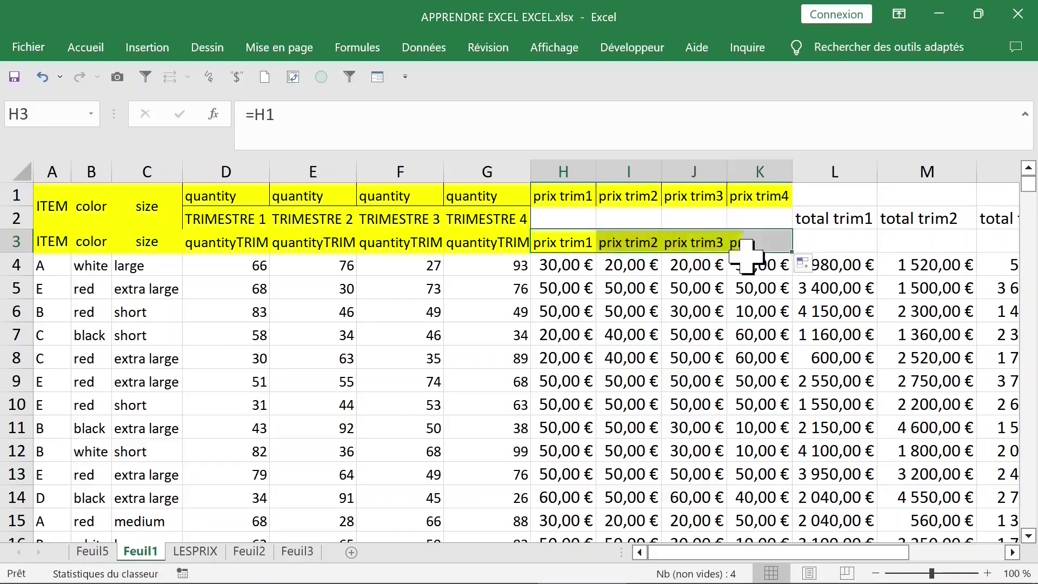
Step: Reference the first total header with =L2 in L3 and fill the formula across to O3
click(830, 239)
text(=)
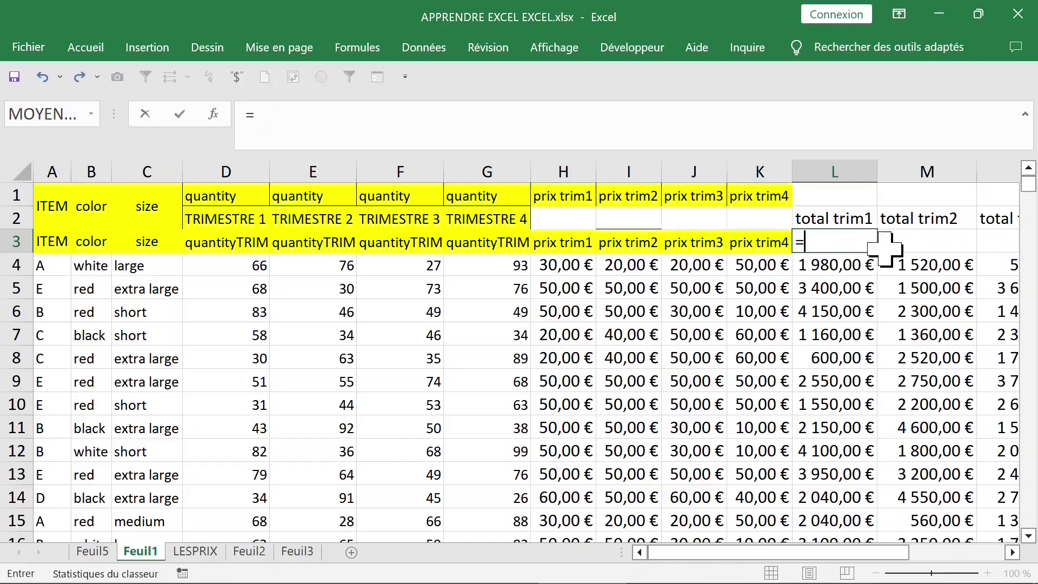
click(848, 218)
key(Return)
click(862, 241)
drag(882, 254, 851, 239)
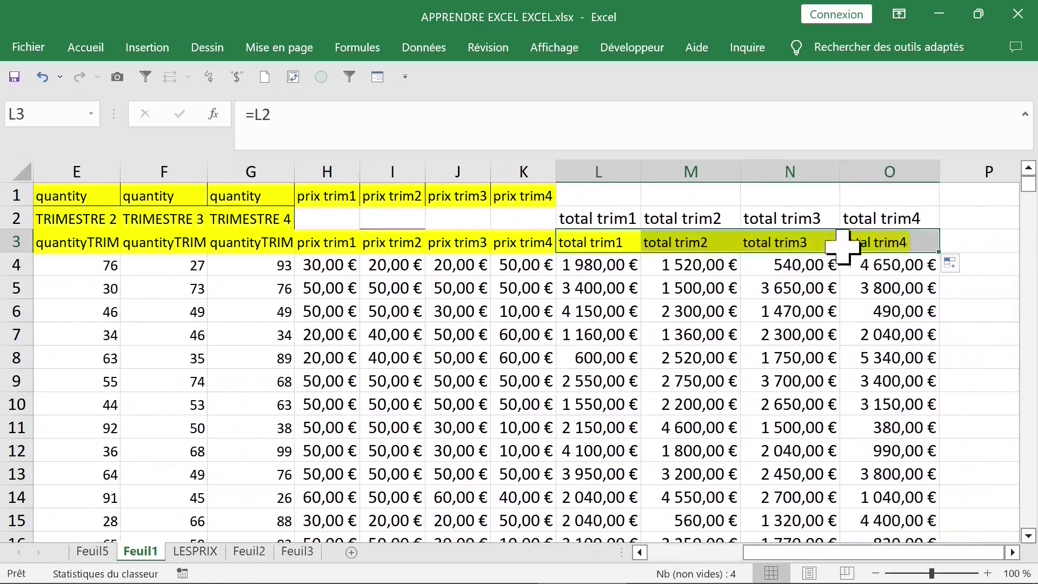
Step: Apply a light orange fill to the new header row A3:O3
click(901, 242)
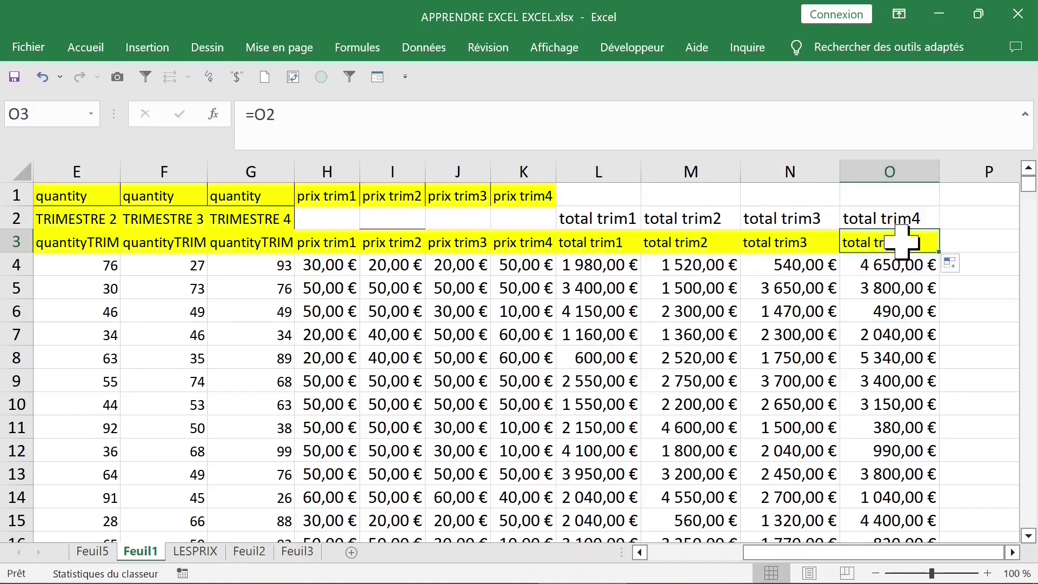
key(ctrl+shift+Left)
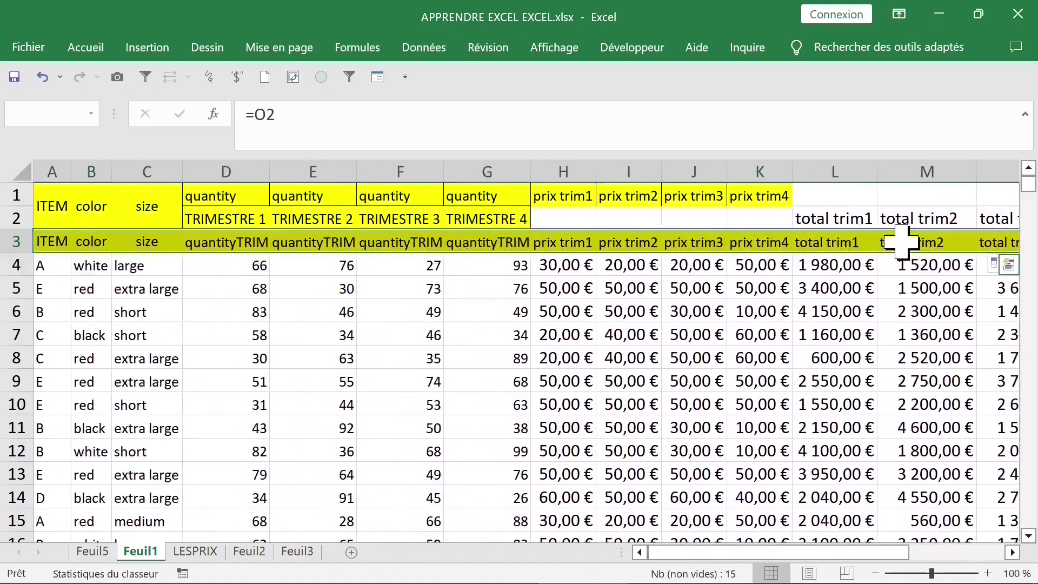
click(85, 47)
click(256, 112)
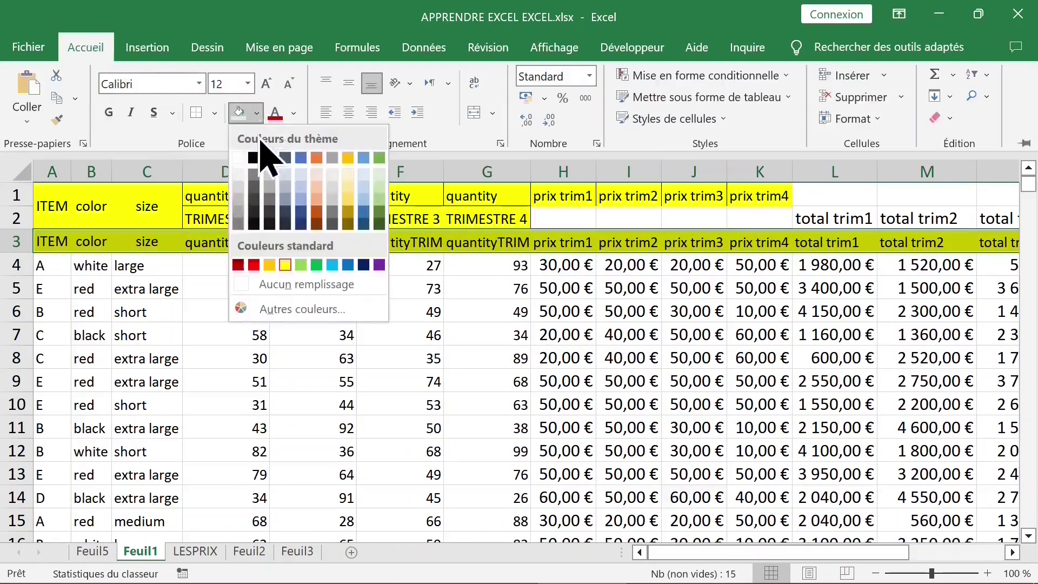
click(327, 186)
click(577, 240)
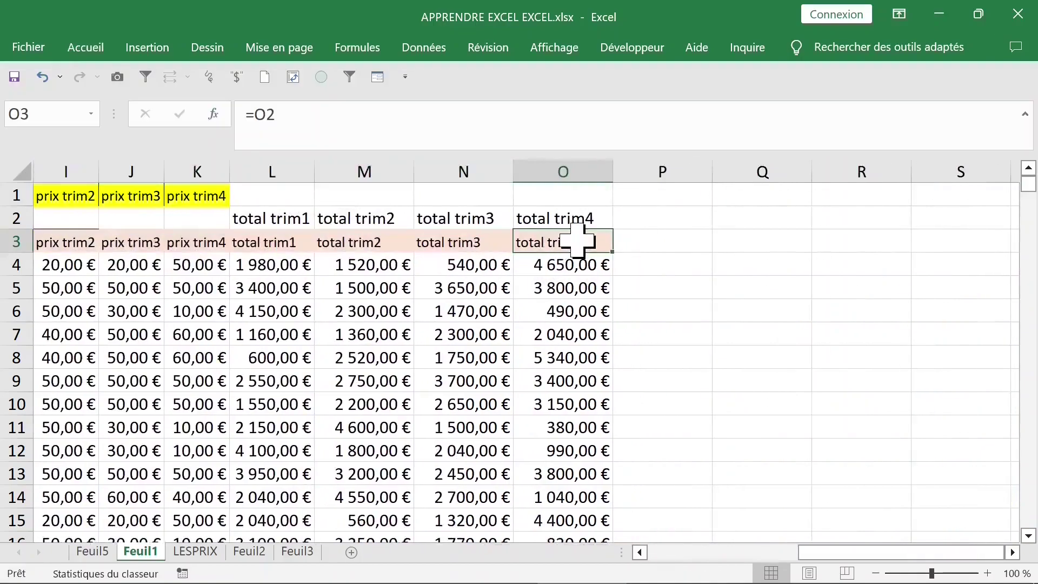
Step: Change the data source of the pivot table on Feuil5 to Feuil1!$A$3:$O$358
click(93, 552)
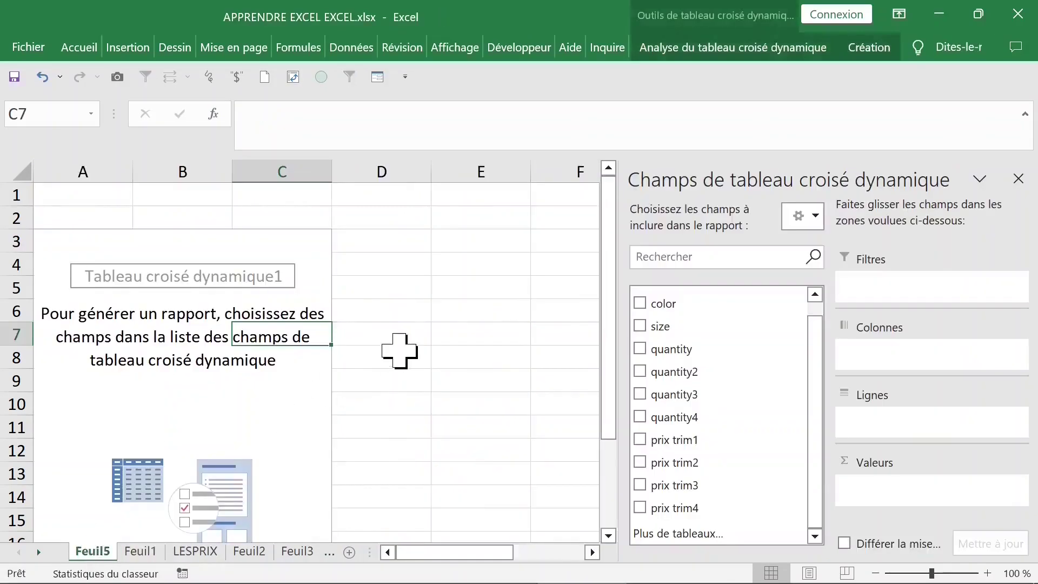
click(241, 309)
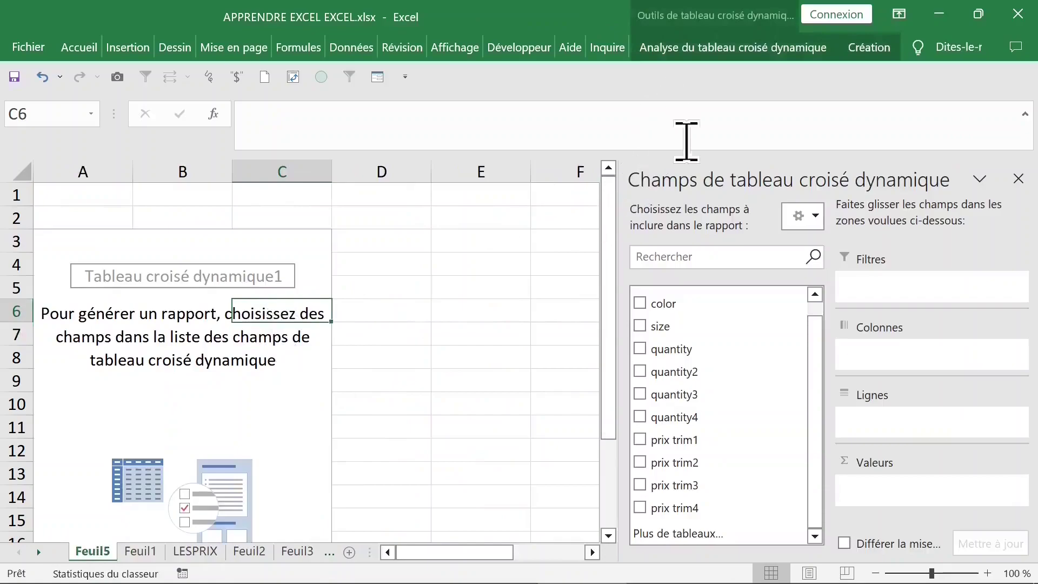
click(710, 50)
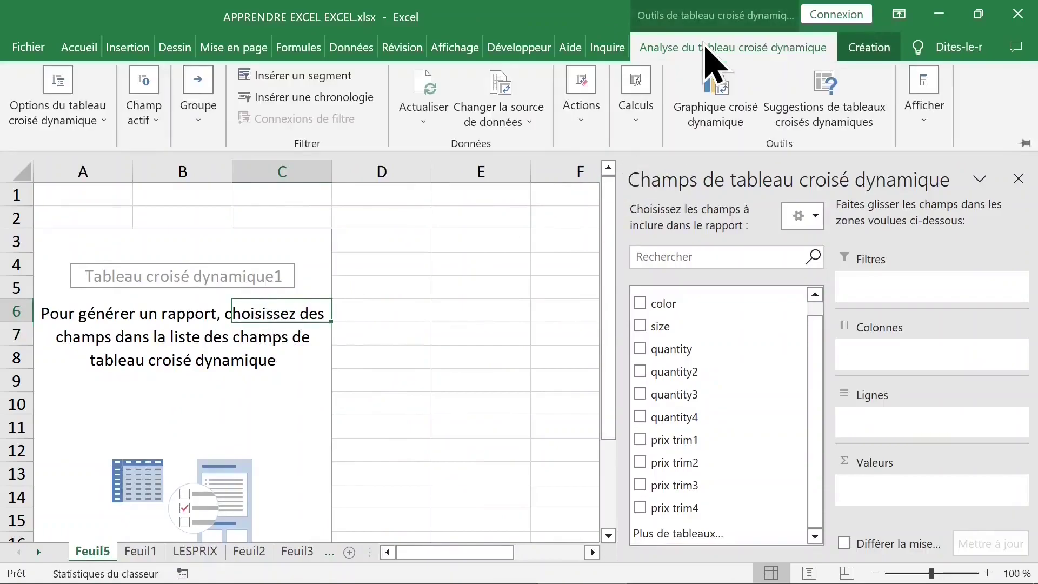
click(539, 121)
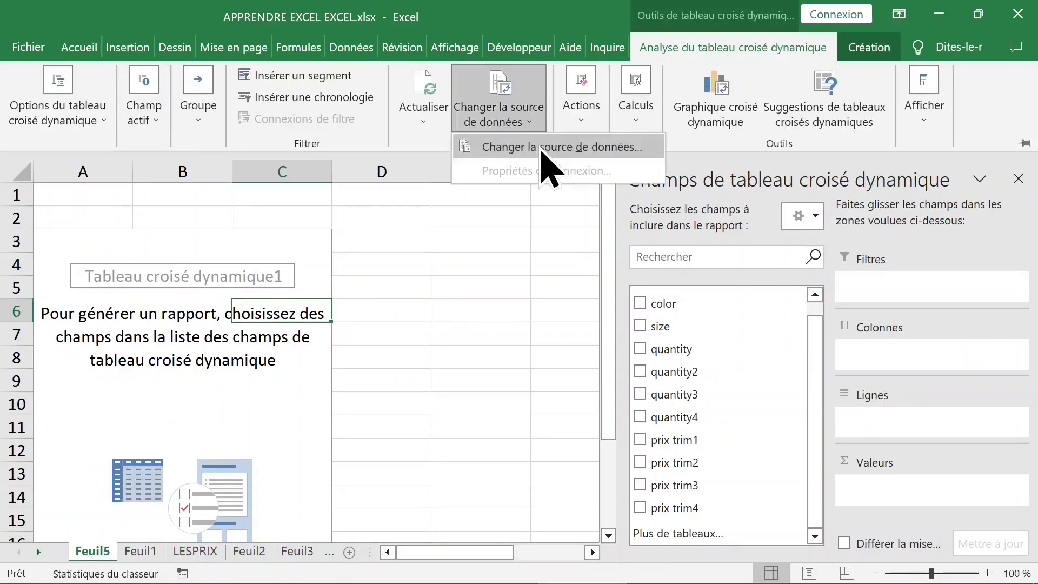
click(542, 152)
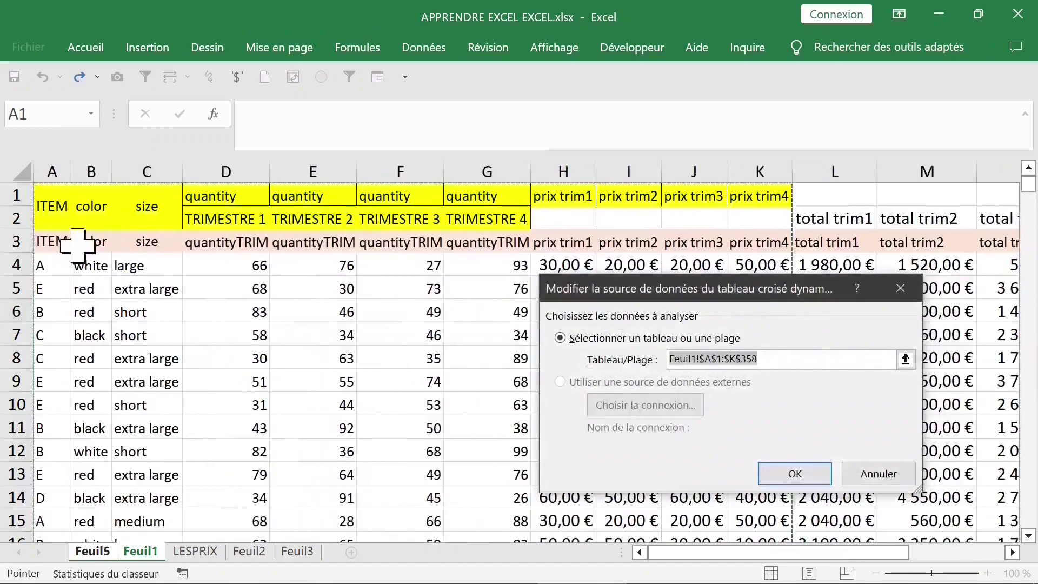
click(79, 245)
click(49, 242)
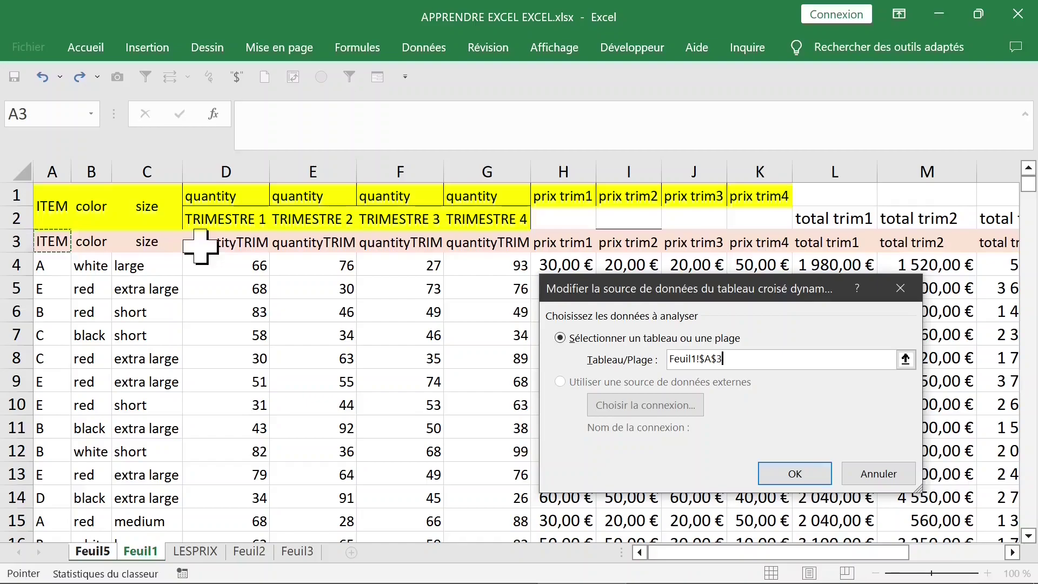
key(ctrl+shift+Right)
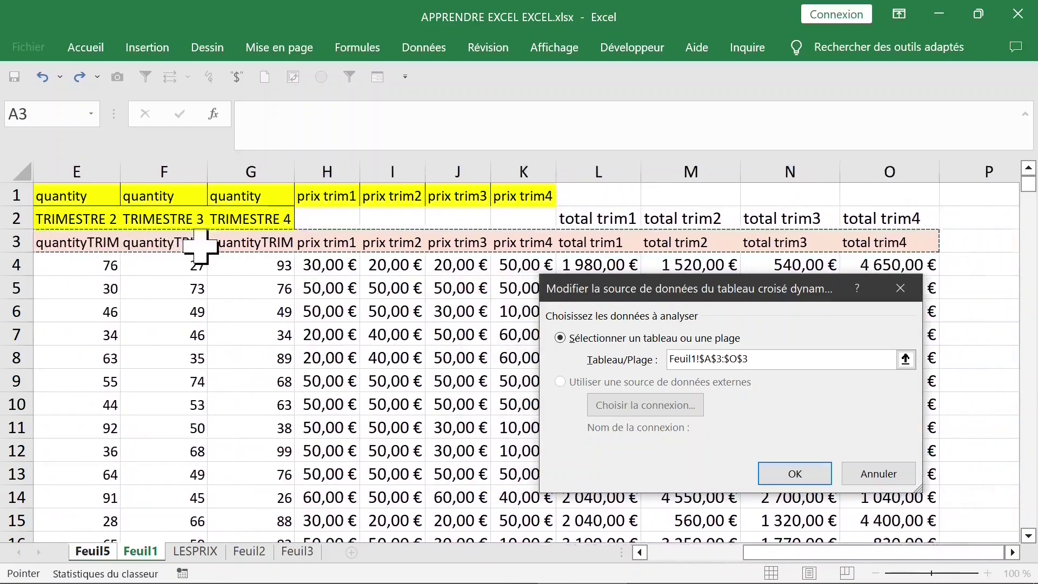
key(ctrl+shift+Down)
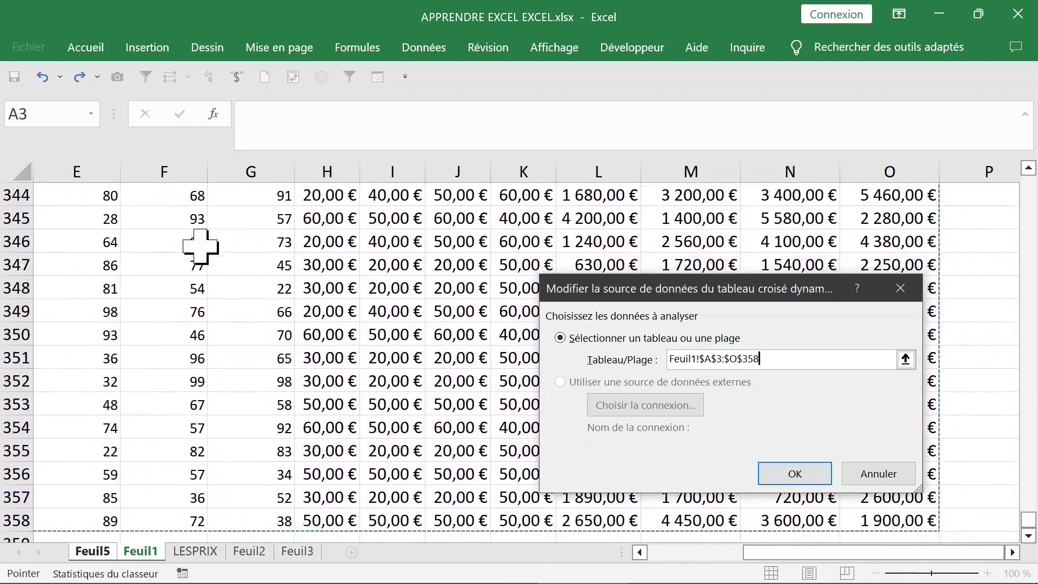
click(795, 475)
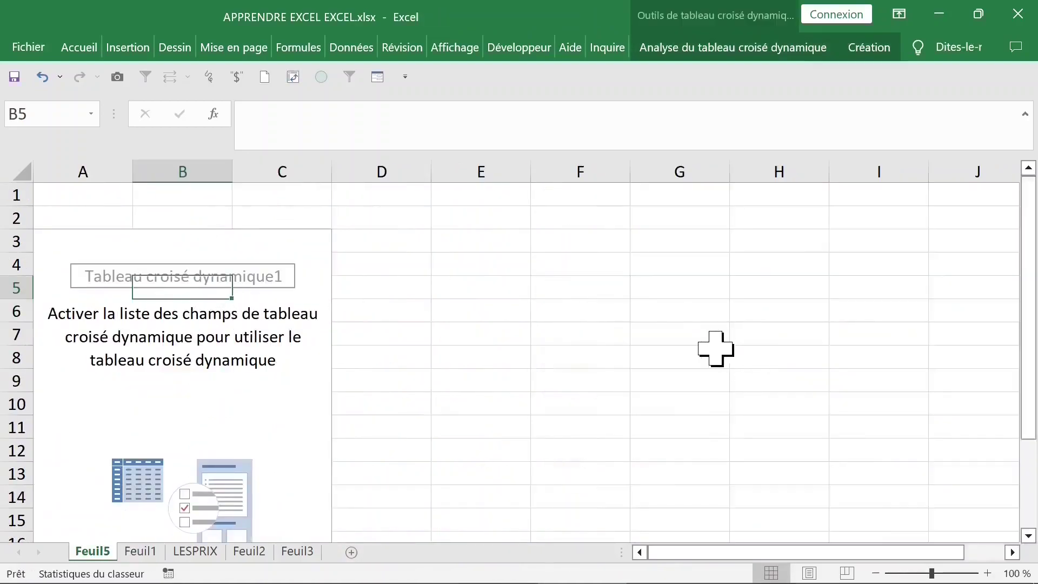
Step: Show the field list of the pivot table on Feuil5
click(773, 51)
click(922, 108)
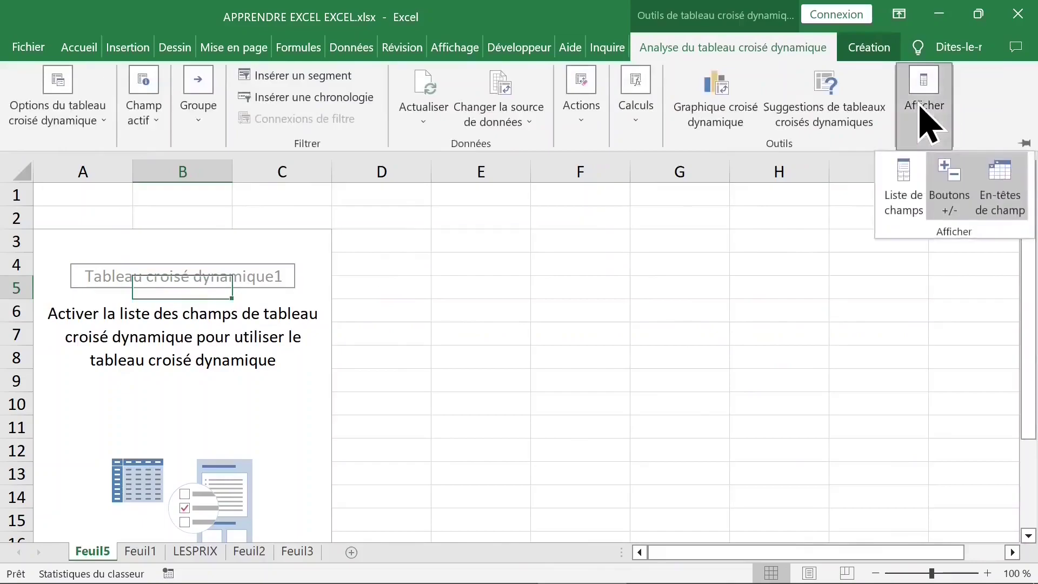
click(910, 181)
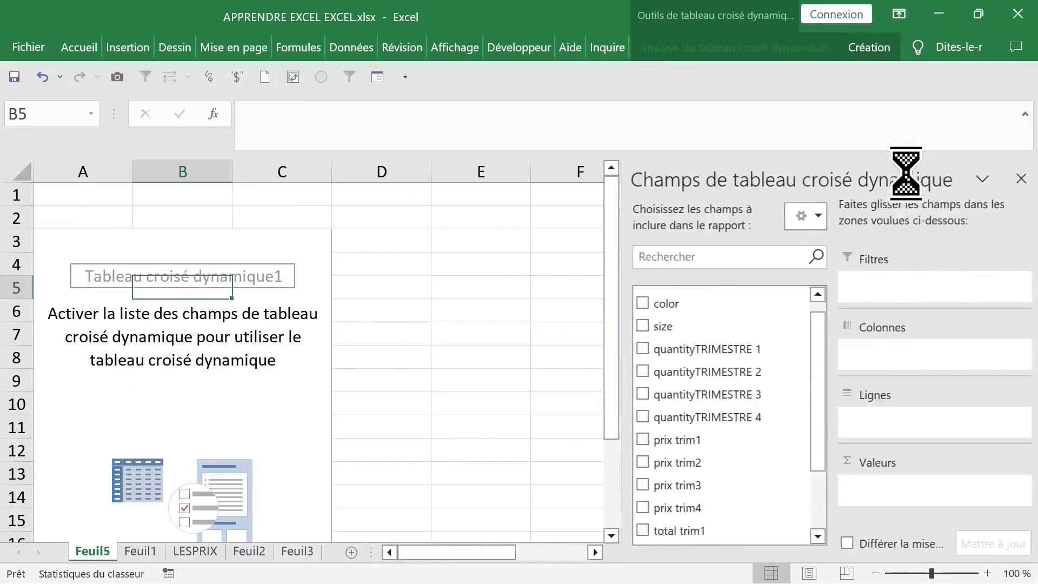
Step: Add ITEM to the pivot table's rows and quantityTRIMESTRE 1 through quantityTRIMESTRE 4 to its values
click(642, 296)
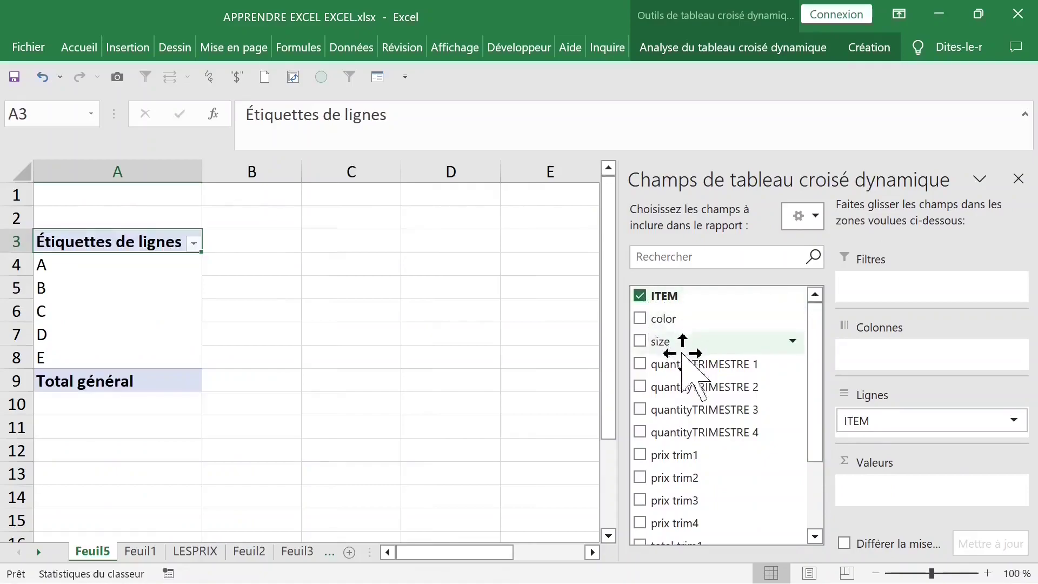
click(640, 364)
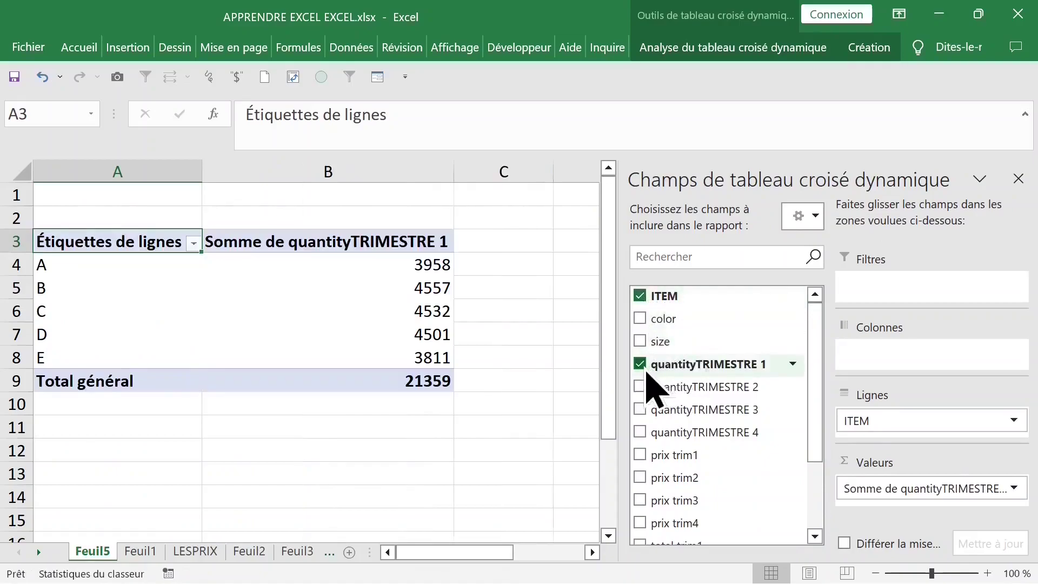
click(640, 387)
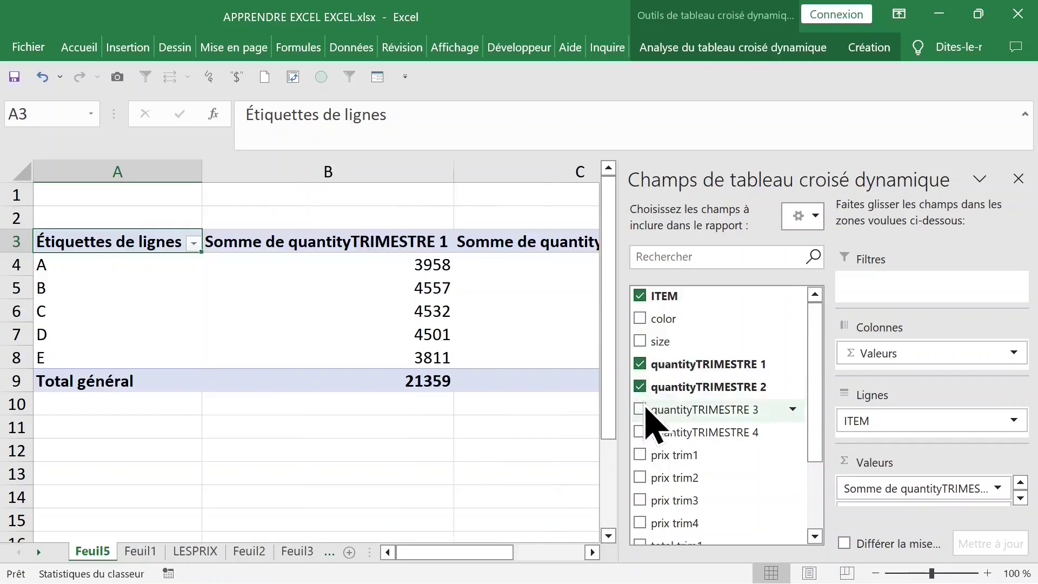
click(641, 410)
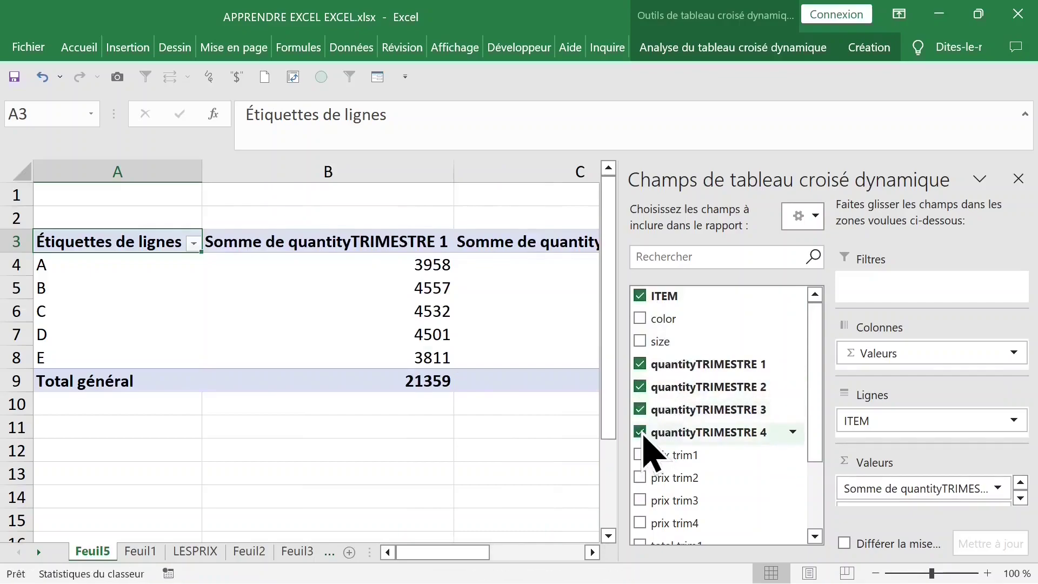
Step: Try ITEM in the columns area and remove ITEM and all four quantity fields from the pivot table
drag(927, 424, 932, 353)
drag(914, 488, 730, 489)
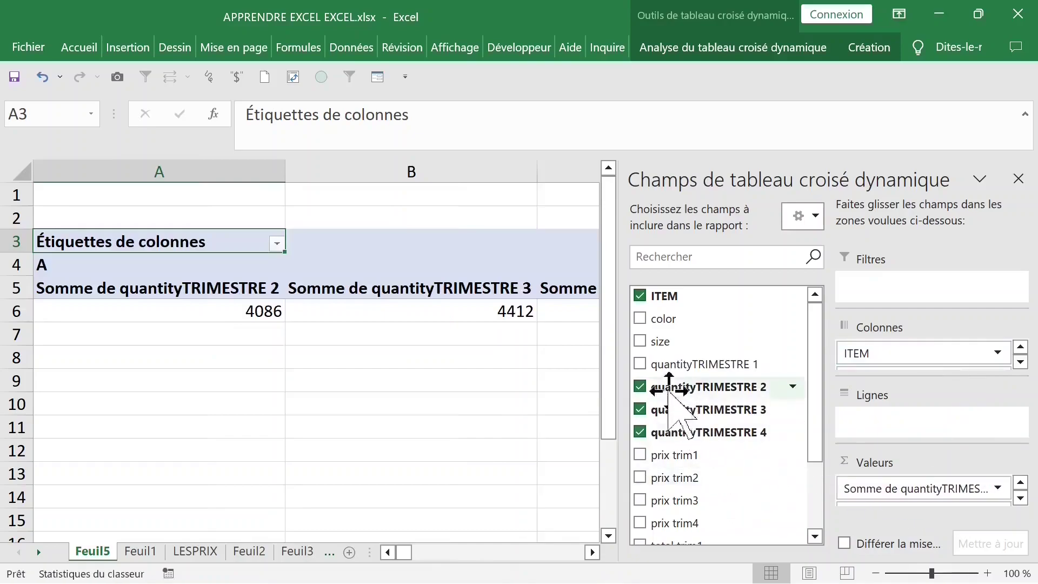
click(641, 387)
click(640, 410)
click(640, 433)
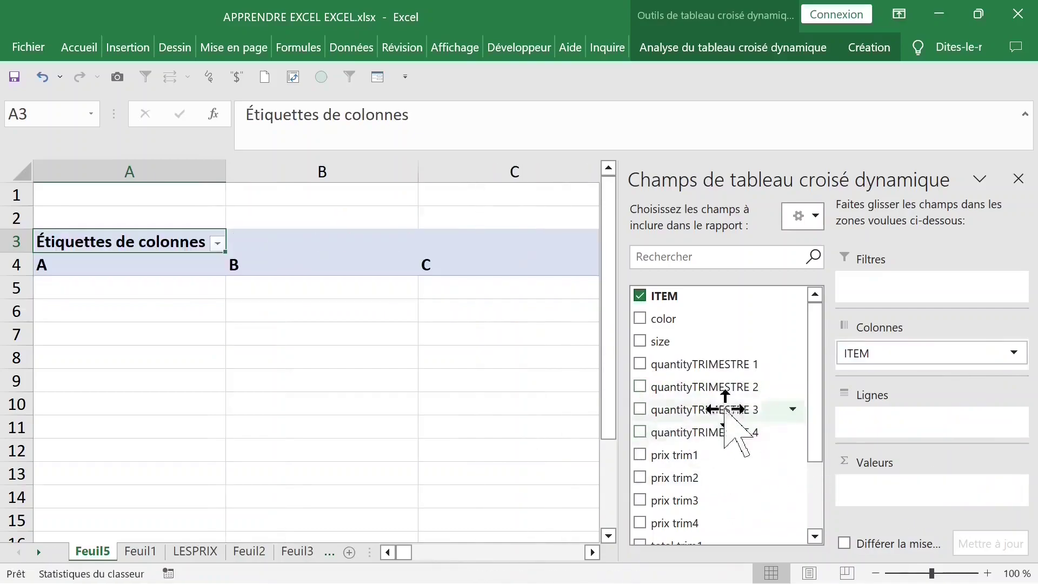
click(672, 300)
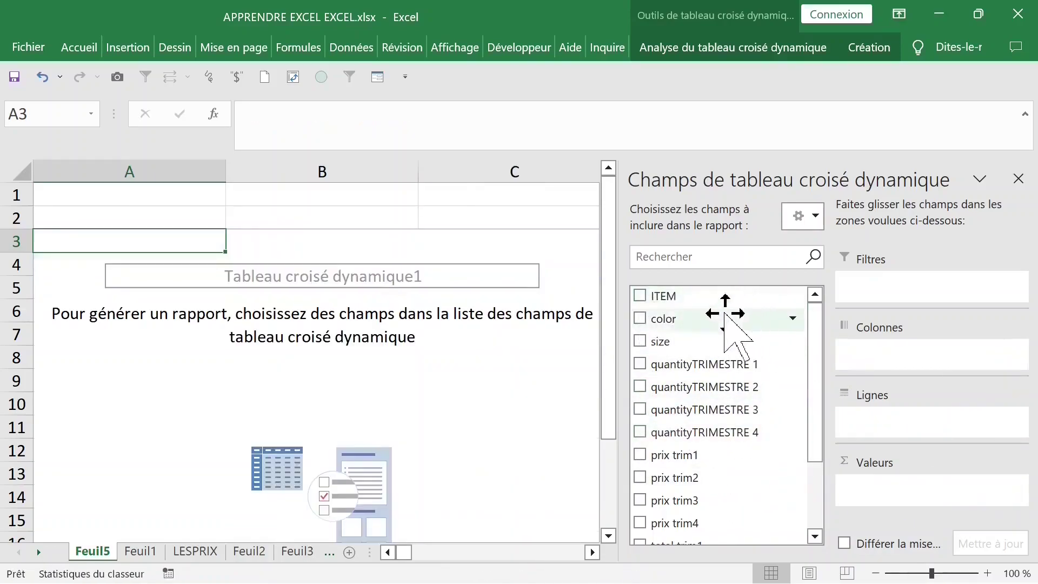
Step: Add color to the pivot table's rows and quantityTRIMESTRE 1 through quantityTRIMESTRE 4 to its values
click(640, 319)
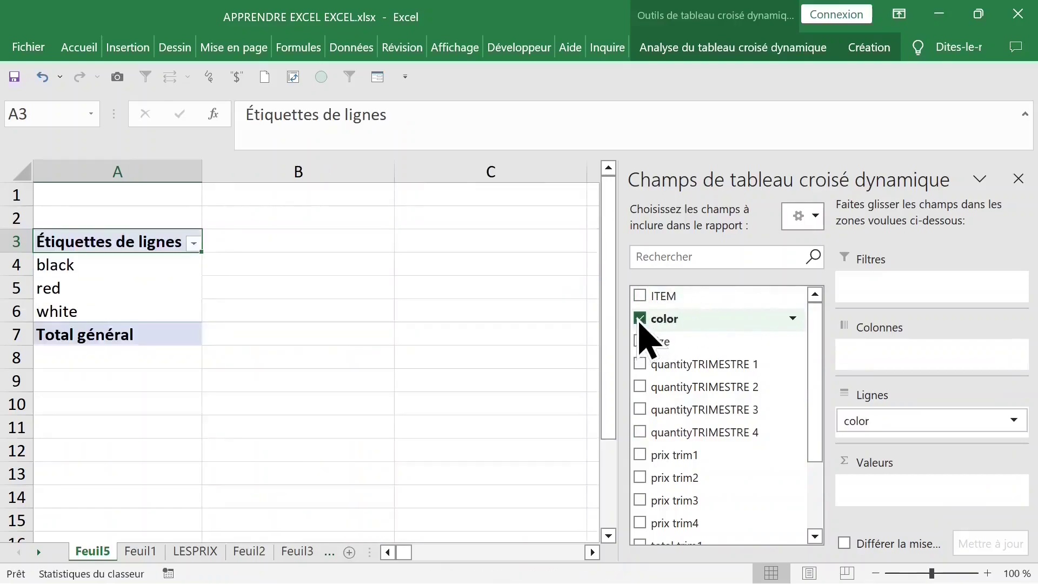
click(640, 364)
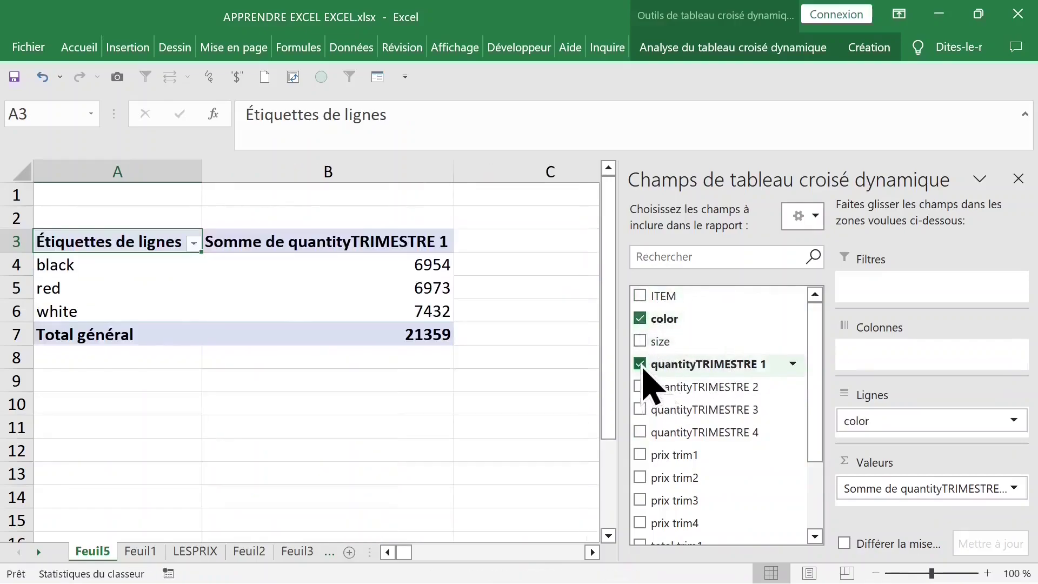
click(641, 387)
click(640, 410)
click(649, 433)
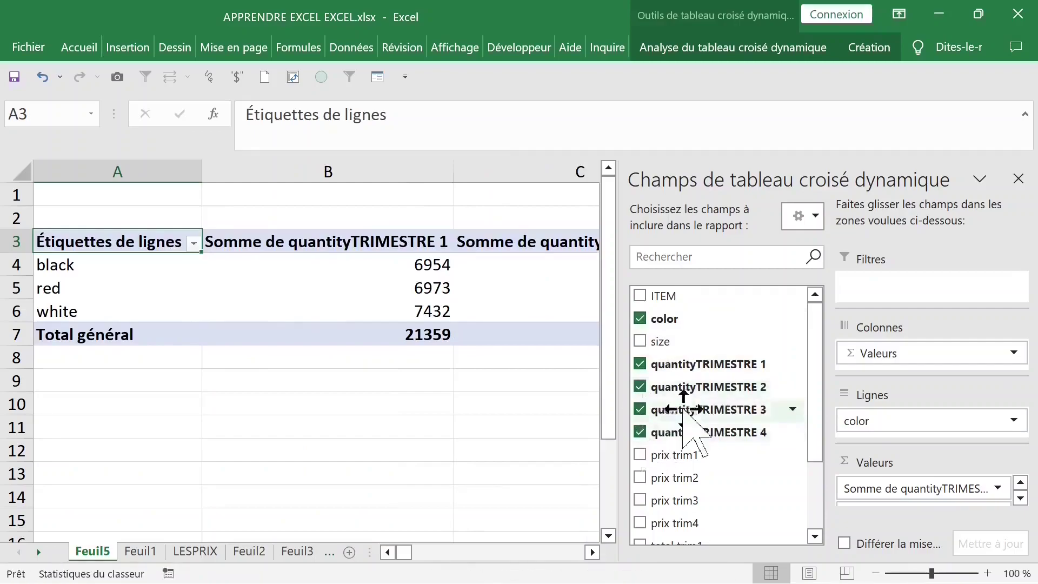
Step: Close the field list and wrap the text of header row 3
click(1018, 179)
click(506, 310)
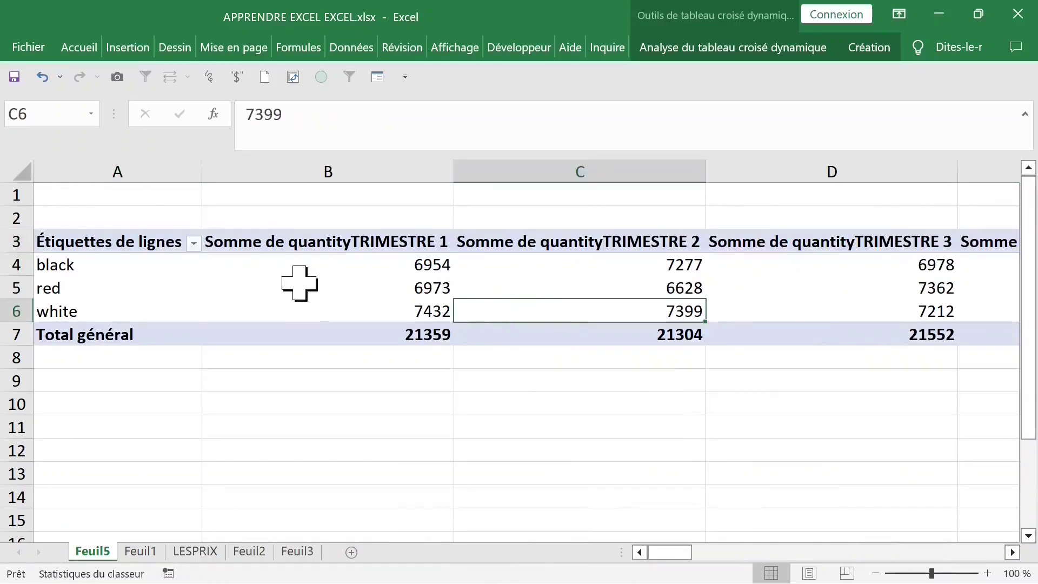
click(271, 238)
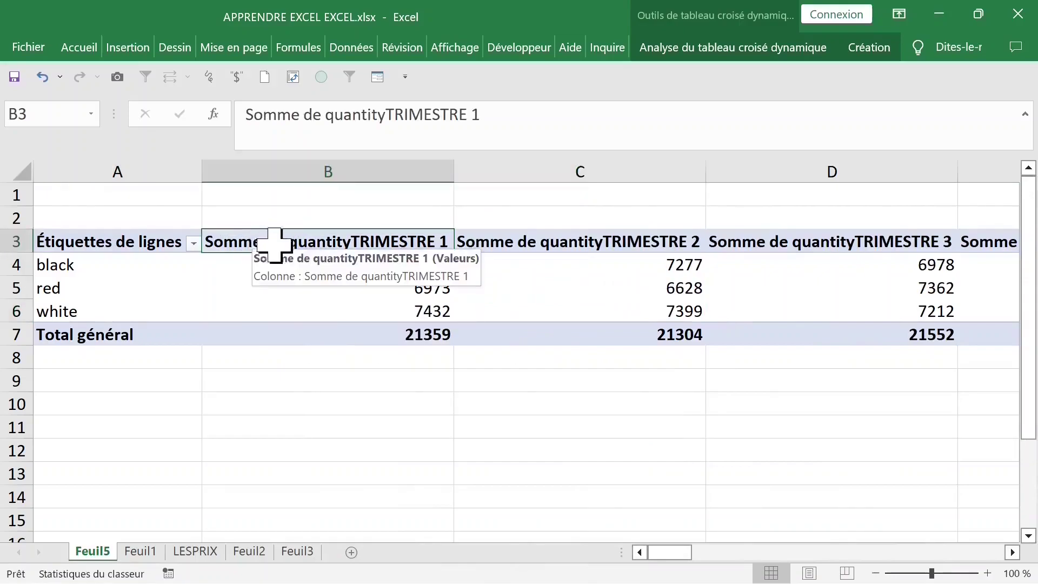
click(16, 248)
click(79, 47)
click(476, 88)
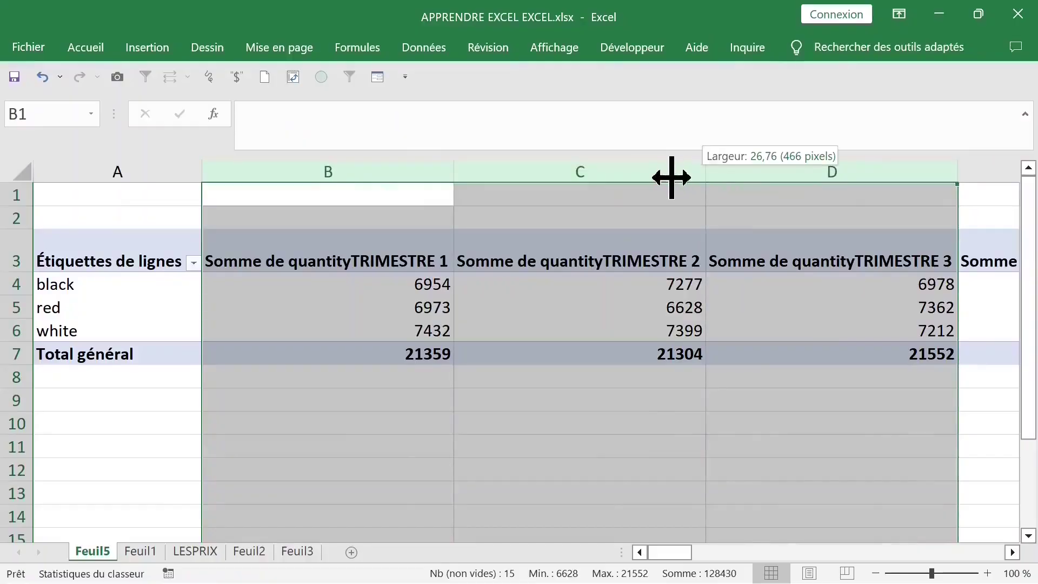
Step: Narrow columns B to E to an equal width and make row 3 tall enough for three lines of header text
drag(670, 174, 498, 174)
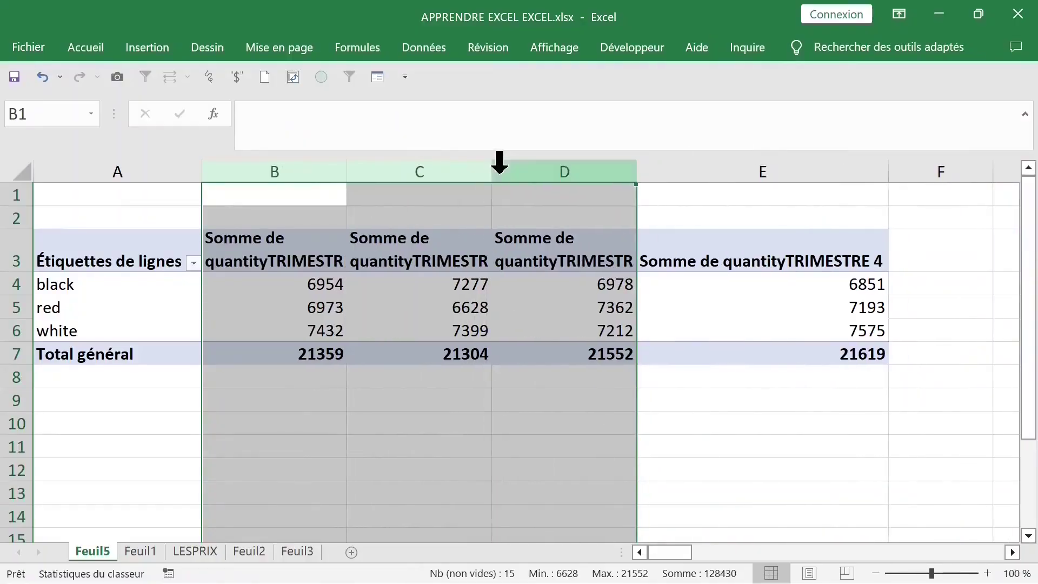
click(716, 168)
drag(887, 173, 782, 173)
click(281, 253)
drag(13, 272, 20, 306)
click(708, 260)
drag(276, 171, 733, 183)
drag(636, 171, 645, 170)
click(303, 338)
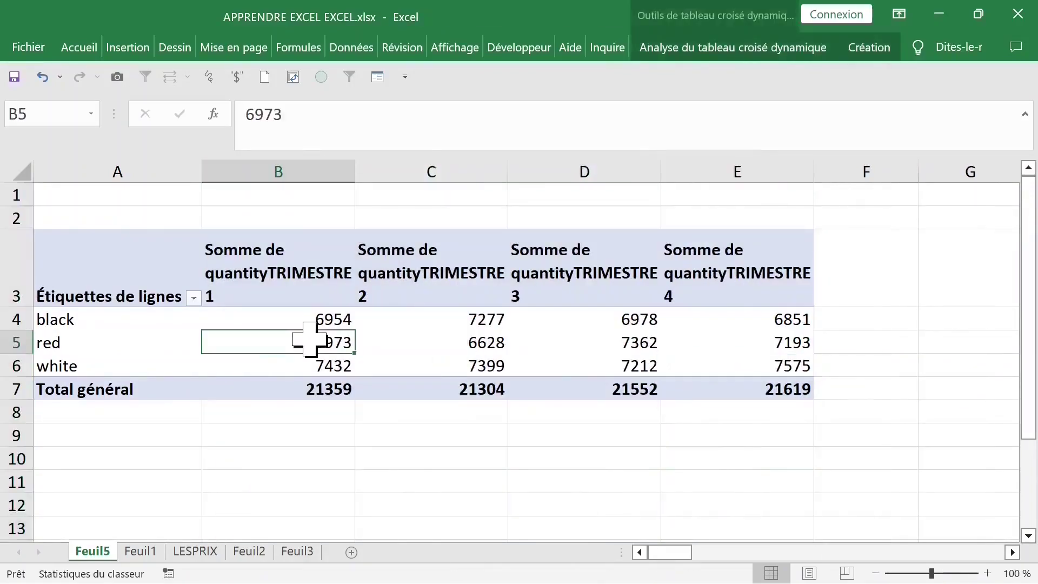
Step: Add size and ITEM to the pivot table's rows and move color to the report filter area
click(132, 324)
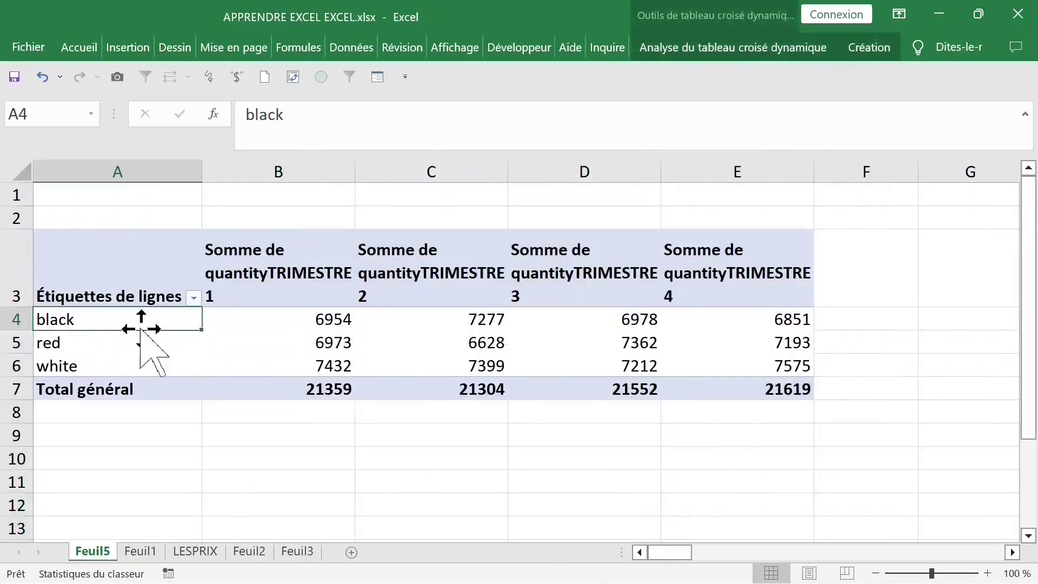
right_click(118, 323)
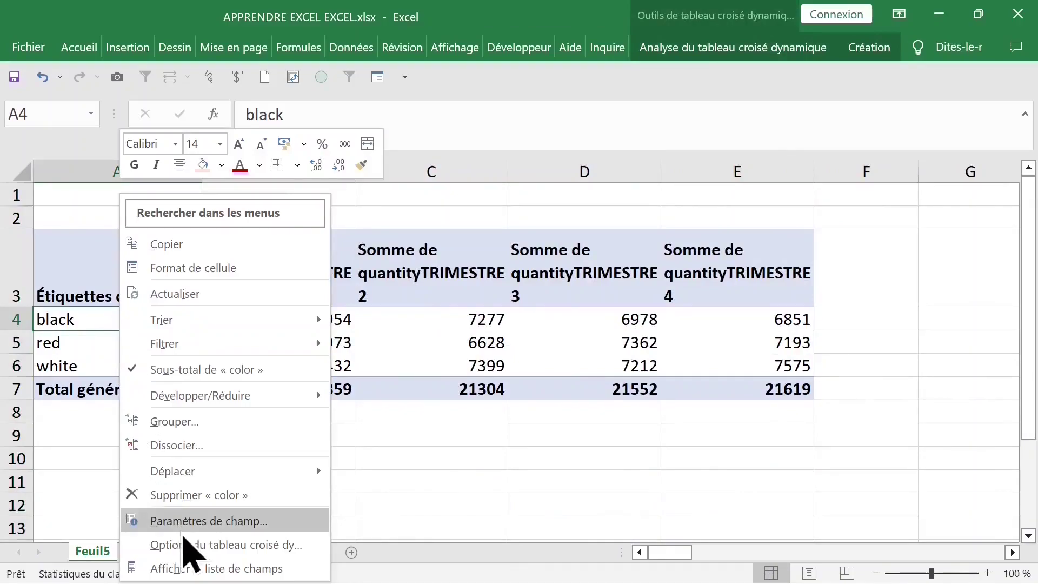
click(222, 568)
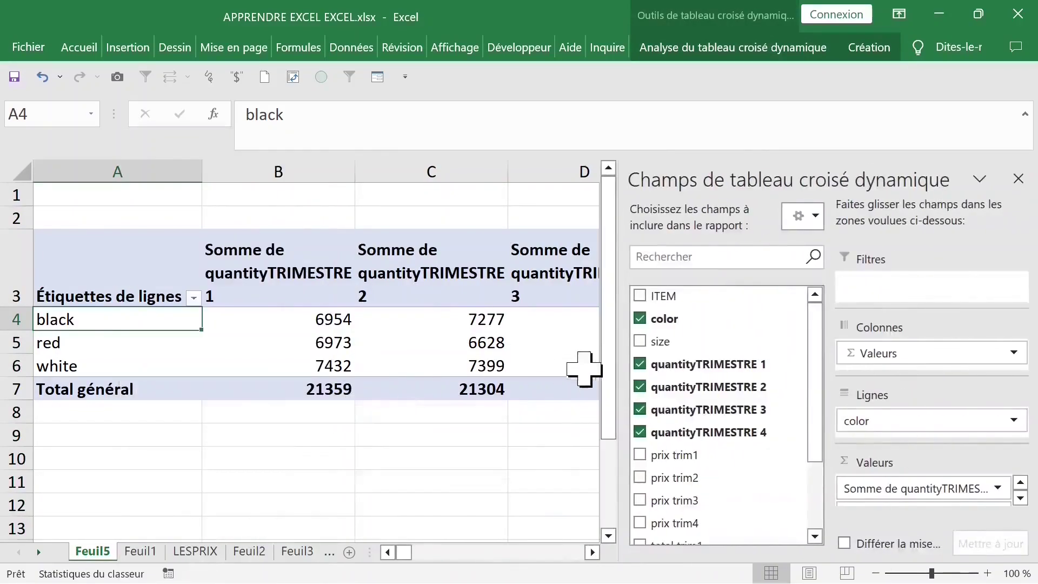
click(657, 341)
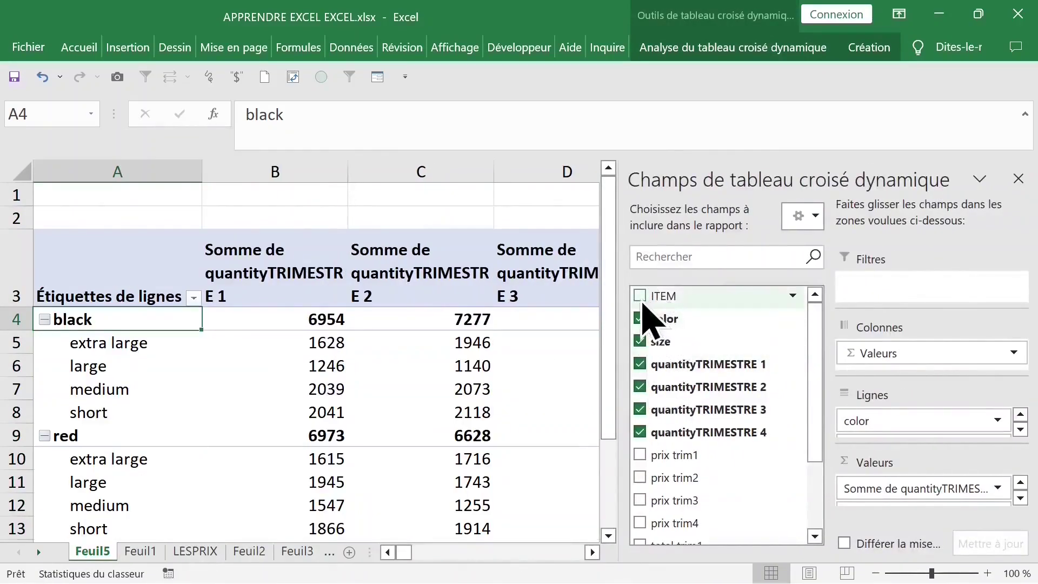
click(642, 301)
drag(925, 420, 925, 285)
click(1017, 178)
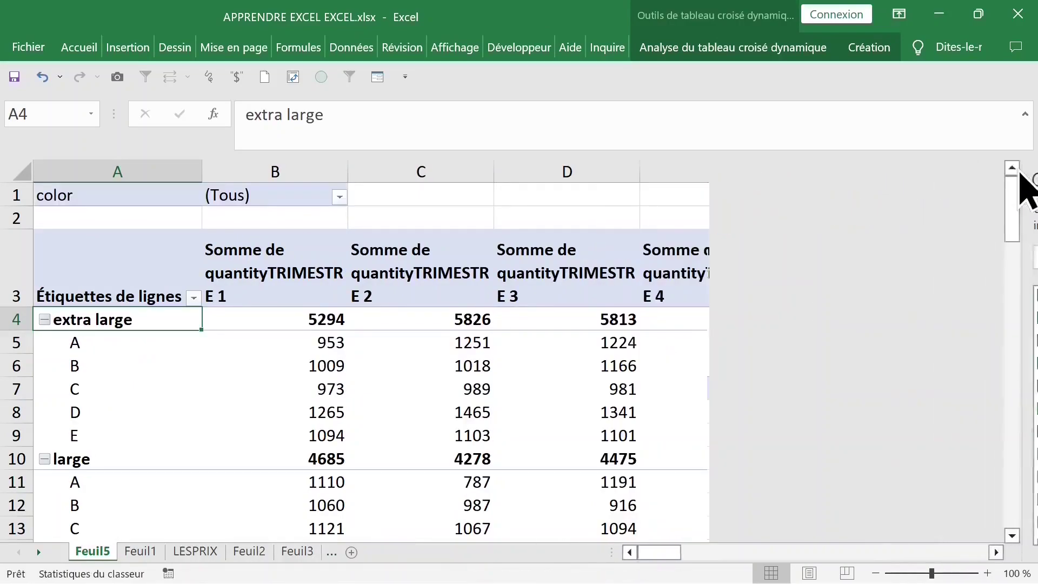
click(732, 318)
click(686, 285)
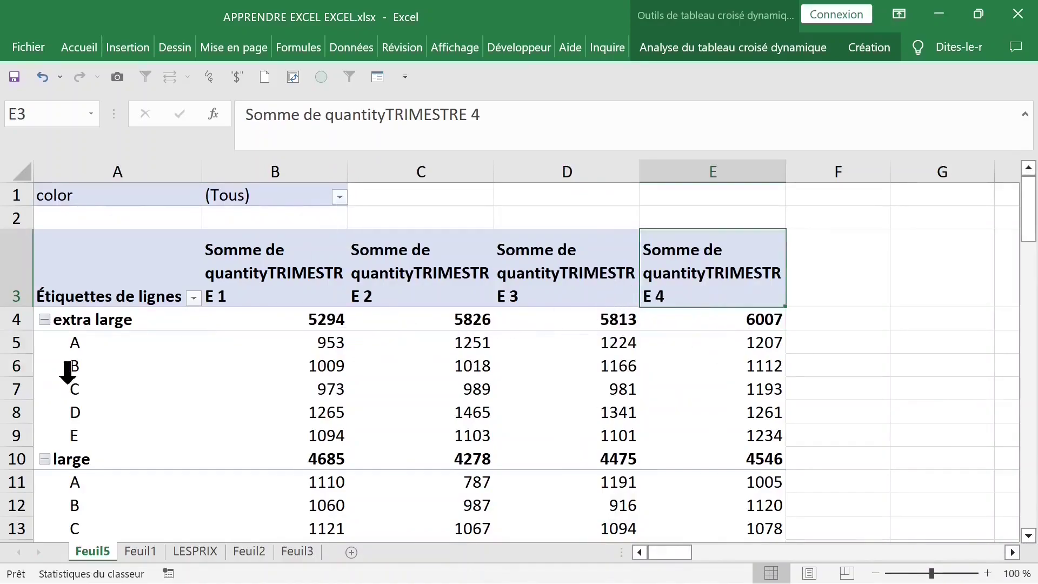
Step: Set the pivot table's report layout to tabular form
click(67, 379)
click(138, 344)
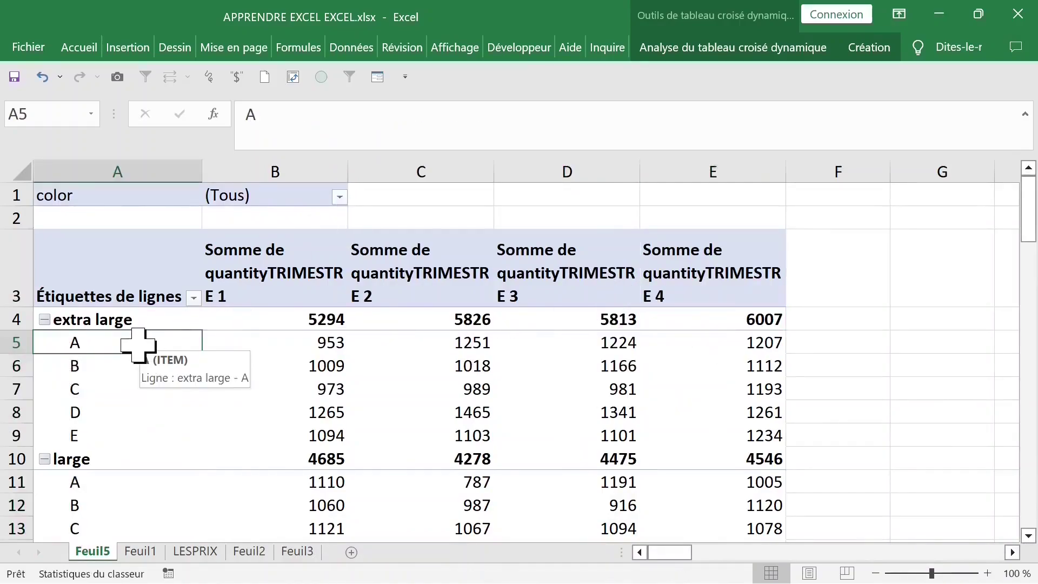
click(869, 47)
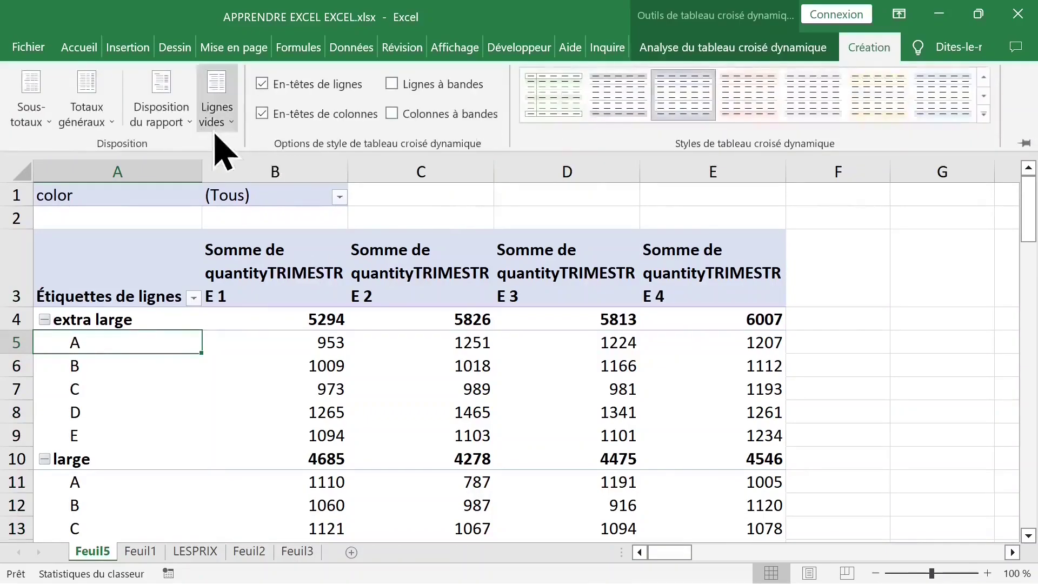
click(182, 125)
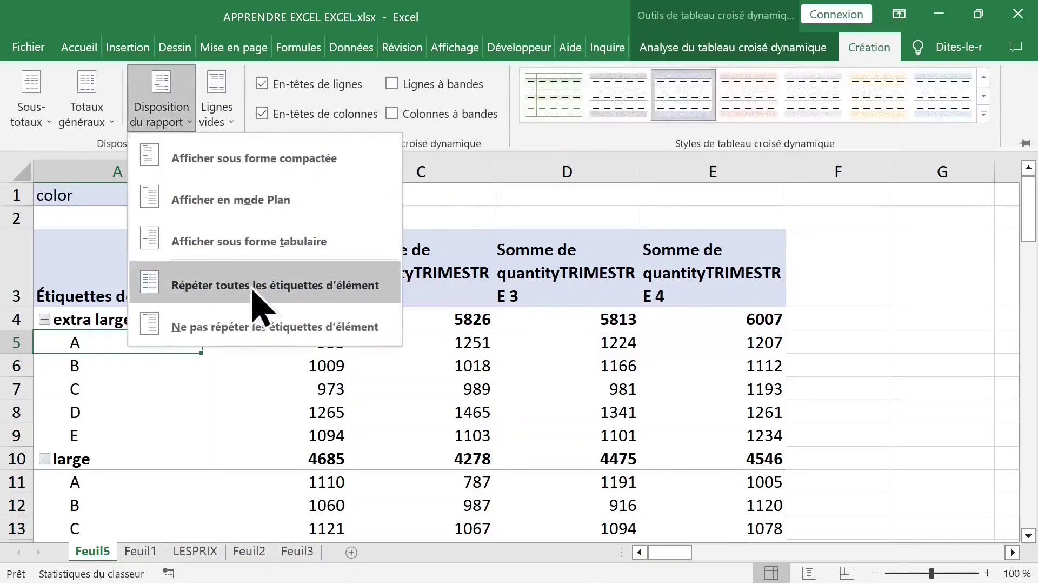
click(241, 242)
Step: Examine the blank cells beneath each size label in column A
drag(144, 338, 147, 396)
click(144, 352)
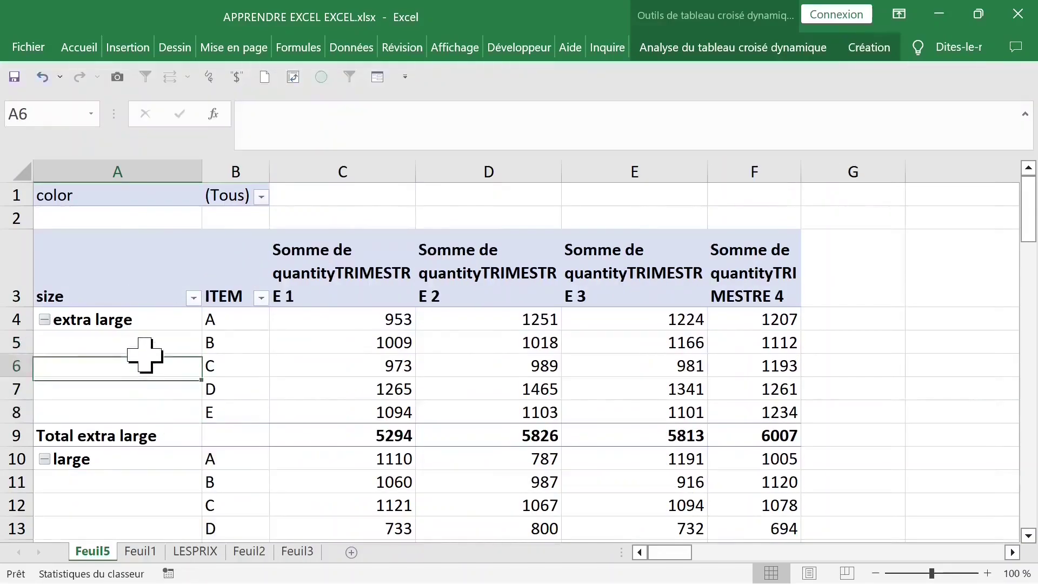
scroll(153, 385, down, 2)
click(168, 352)
scroll(168, 343, up, 2)
drag(168, 344, 143, 411)
click(144, 382)
click(144, 412)
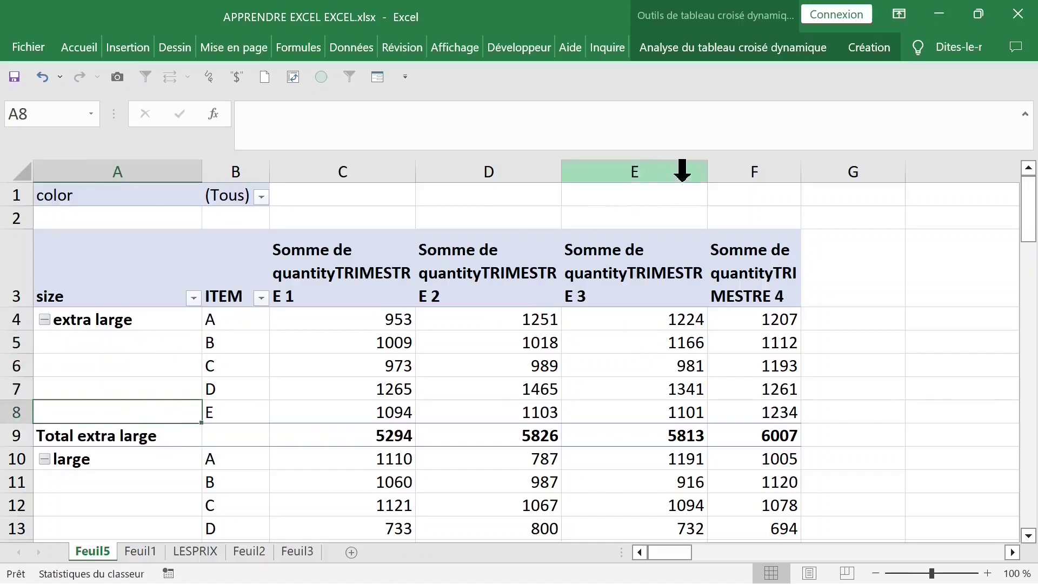
Step: Repeat all item labels in the pivot table's report layout
click(875, 48)
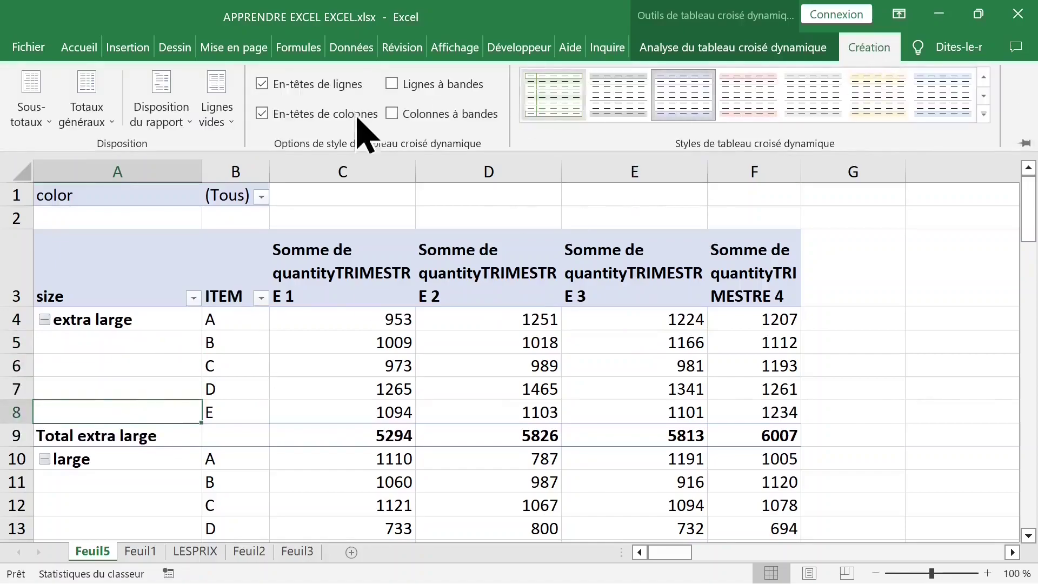
click(165, 121)
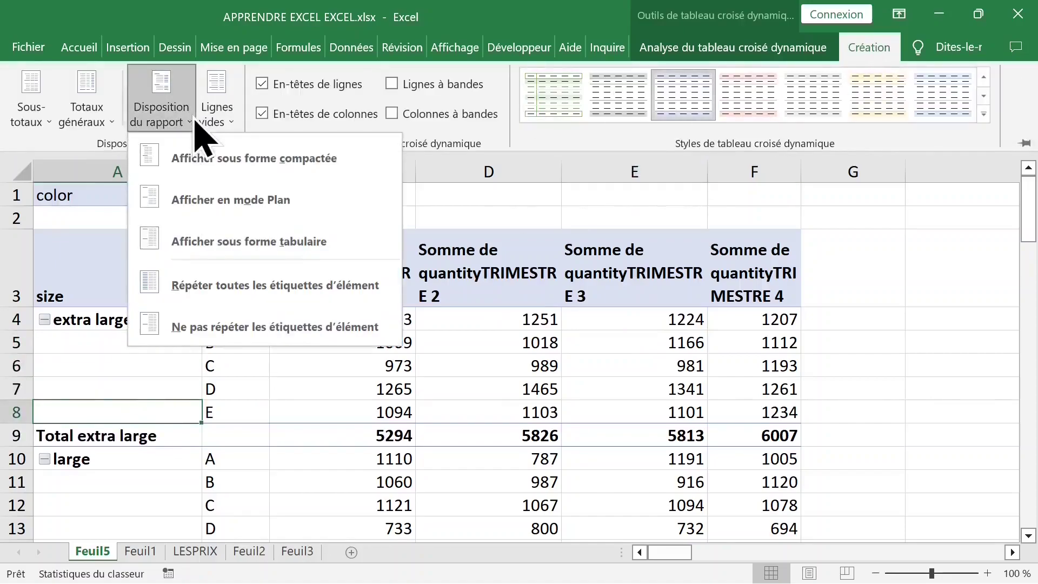
click(254, 286)
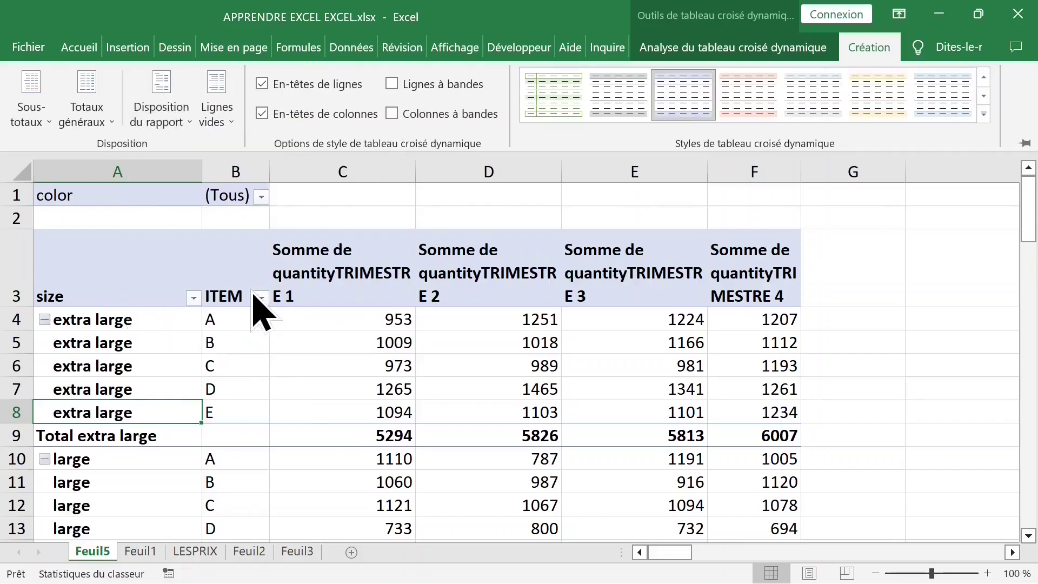
click(373, 345)
Step: View the choices of the color report filter without applying any
click(261, 196)
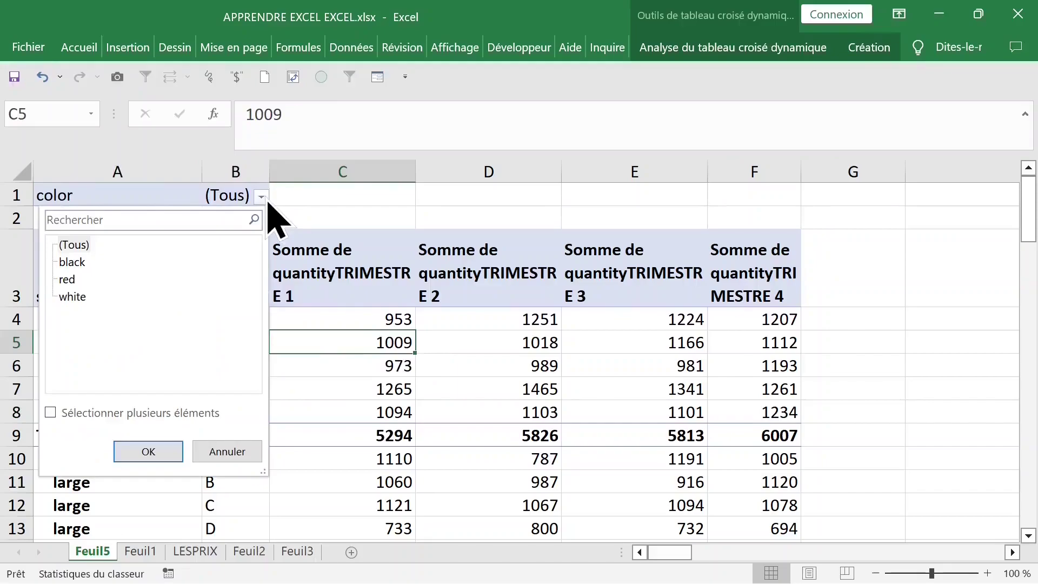
click(235, 455)
click(425, 411)
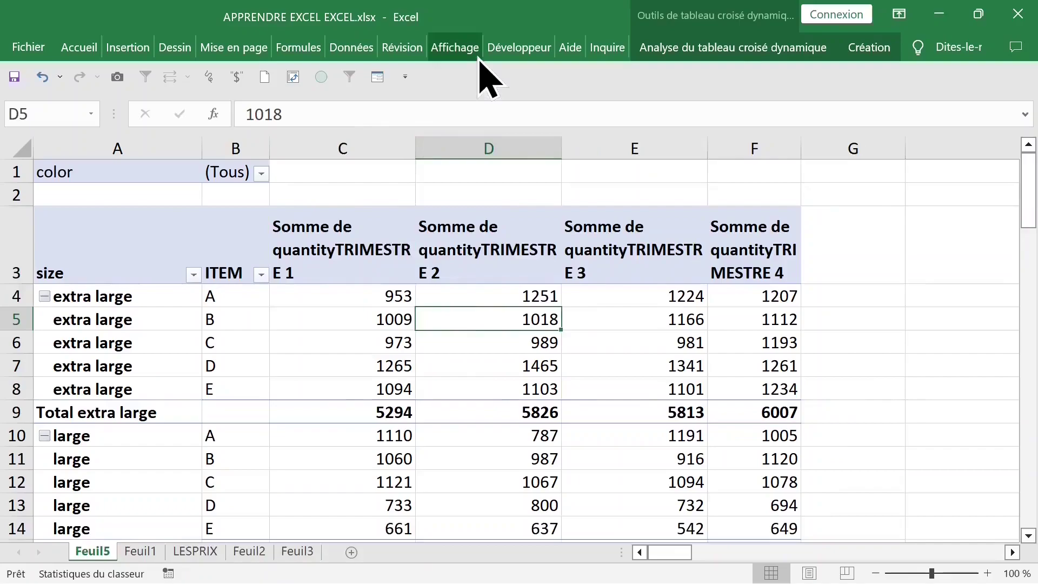
Step: Hide the formula bar to give the pivot table more room
click(463, 52)
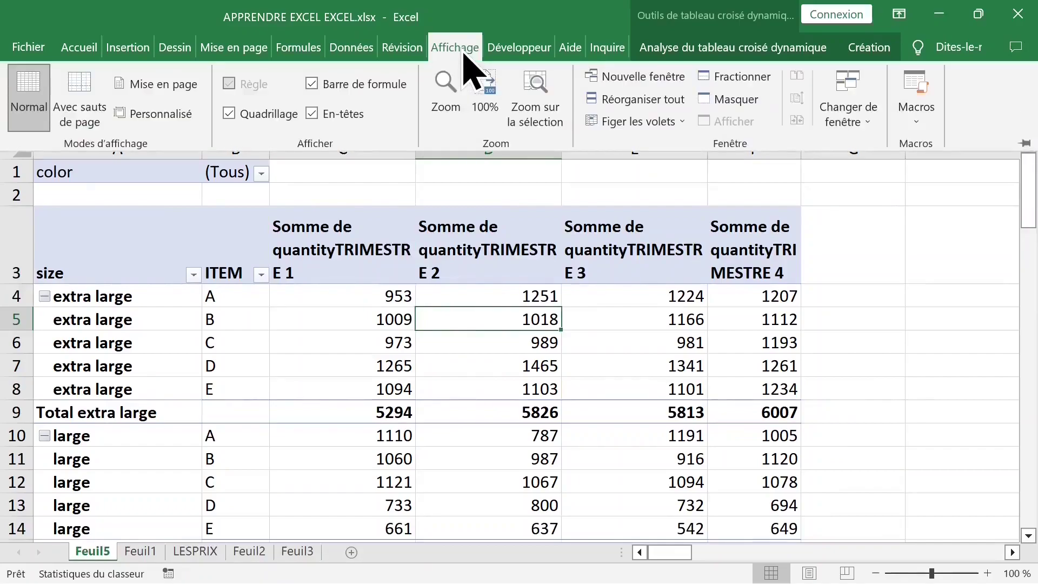
click(312, 84)
click(708, 246)
click(679, 247)
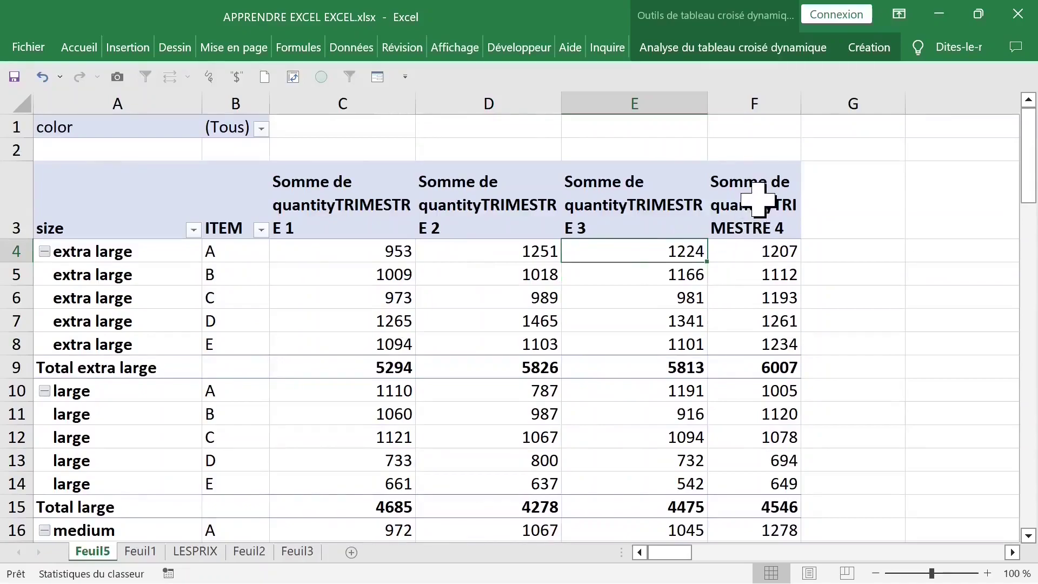
click(636, 201)
click(401, 290)
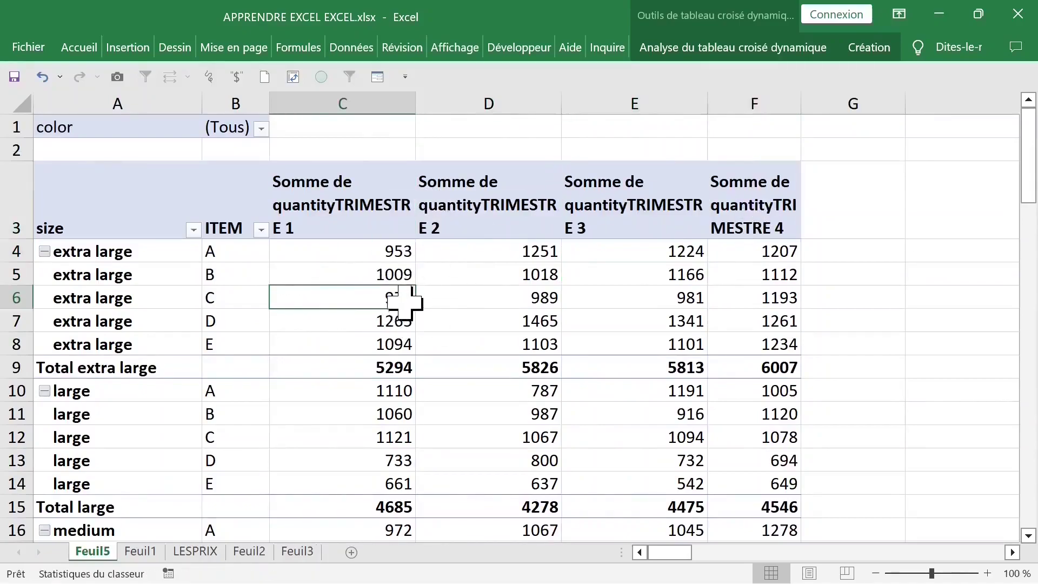
click(212, 306)
Step: Generate a separate report filter page for each value of the color filter from the pivot table
click(408, 393)
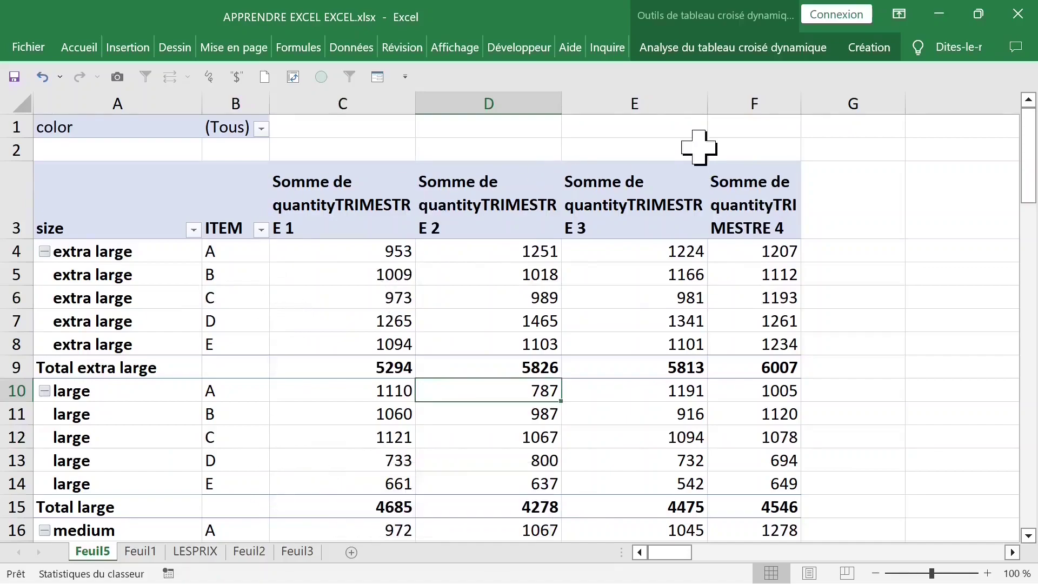
click(725, 49)
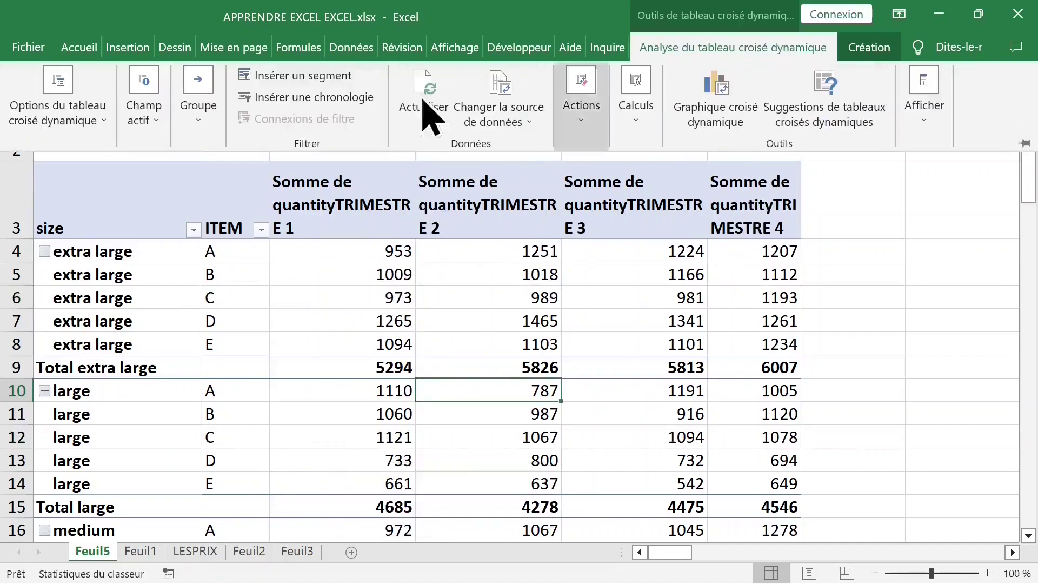
click(95, 123)
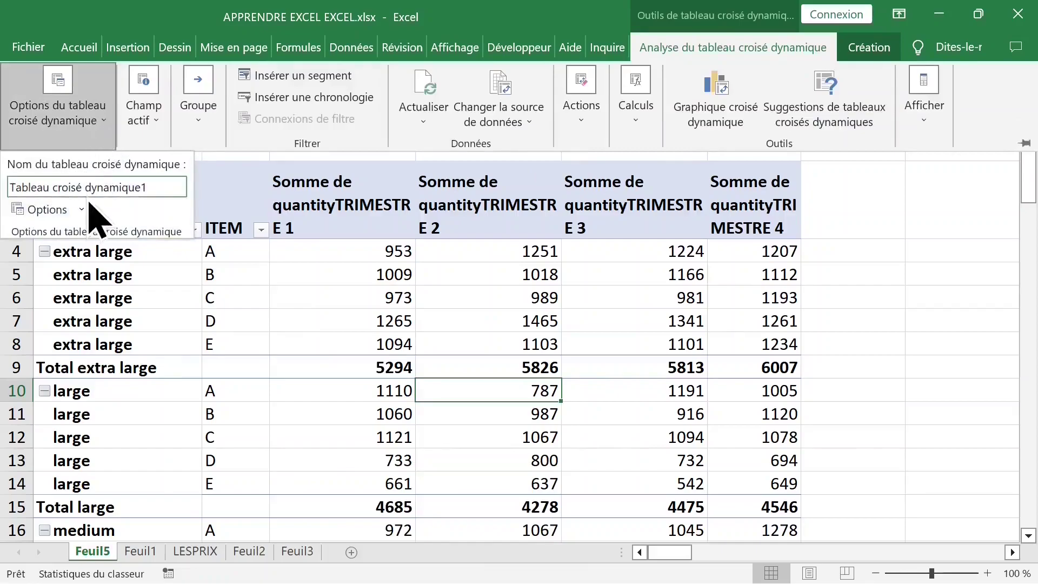
click(81, 211)
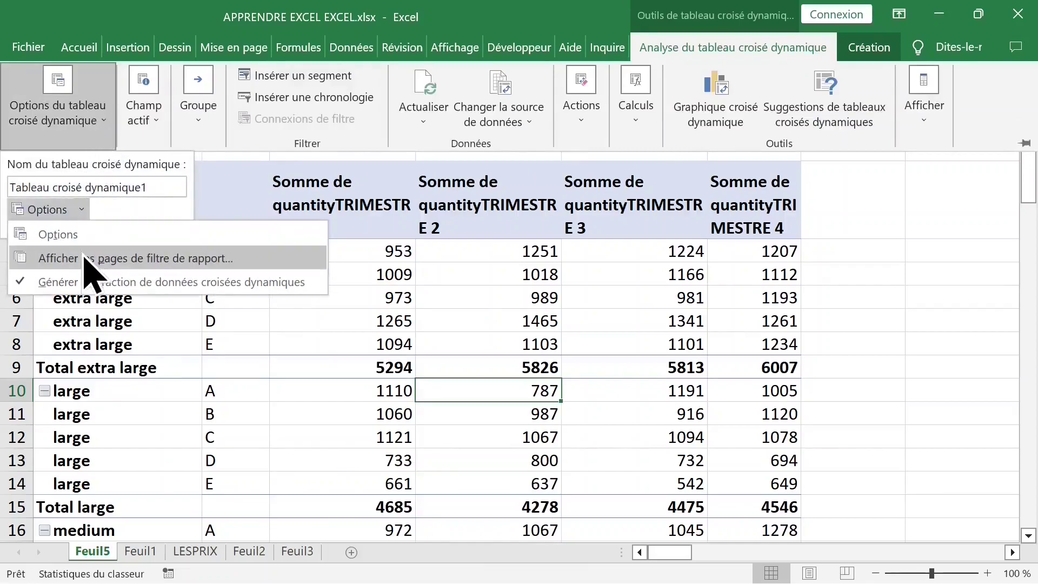
click(142, 260)
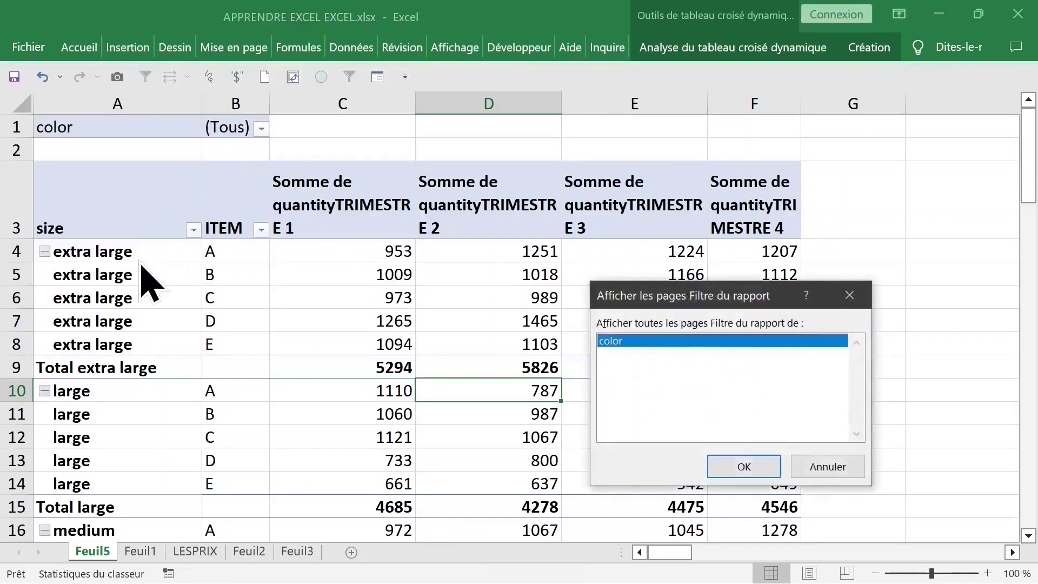
drag(699, 301, 504, 96)
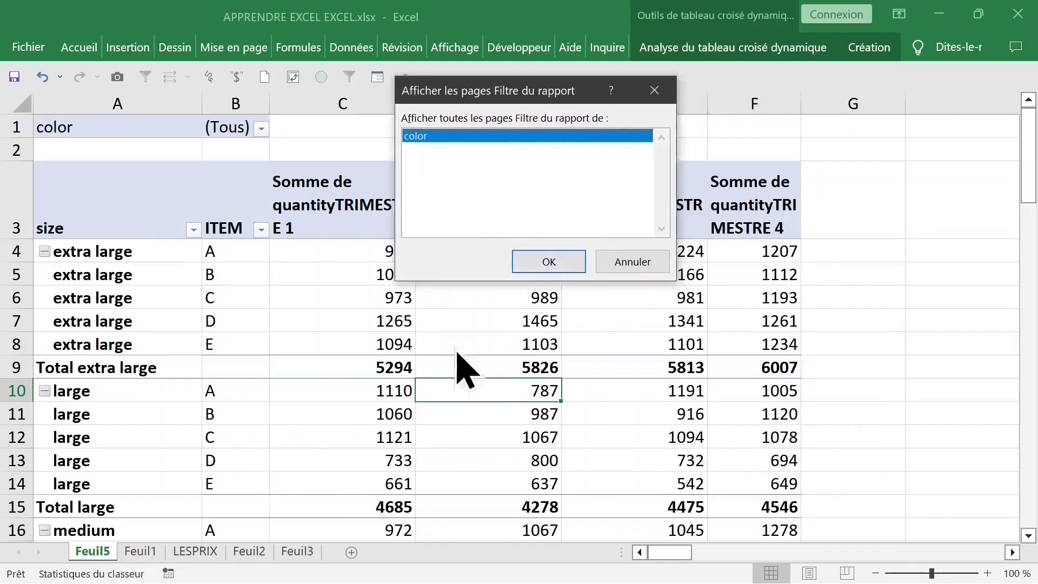
click(552, 262)
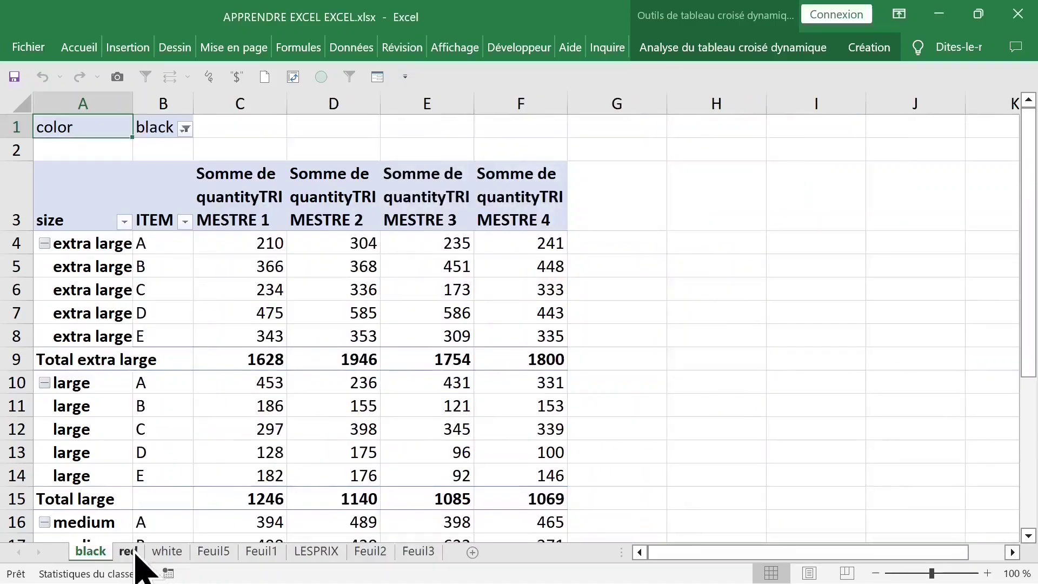
Step: Review the red and white filter sheets and return to the main pivot table on Feuil5
click(135, 552)
click(173, 553)
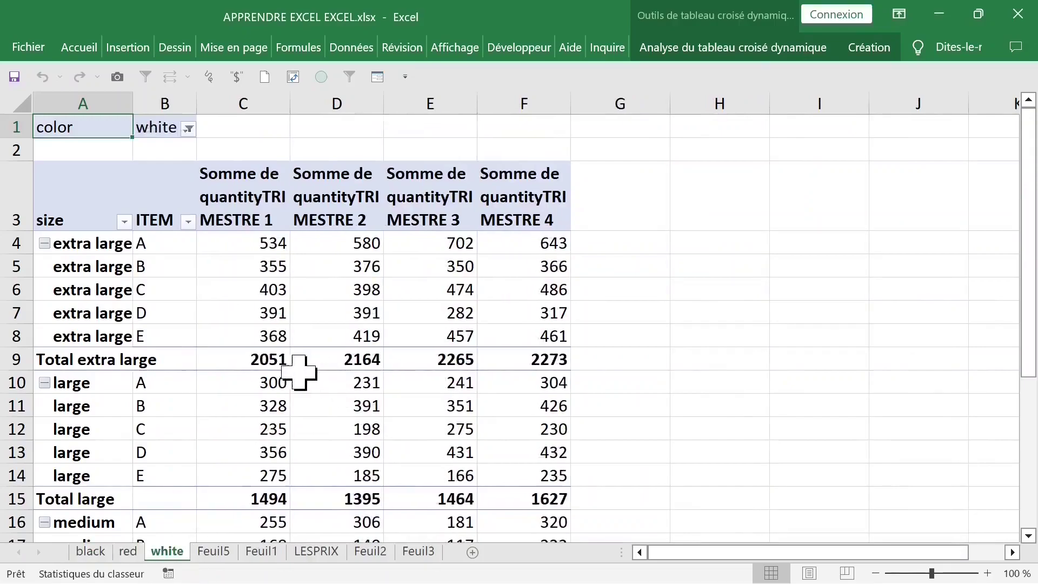
click(221, 553)
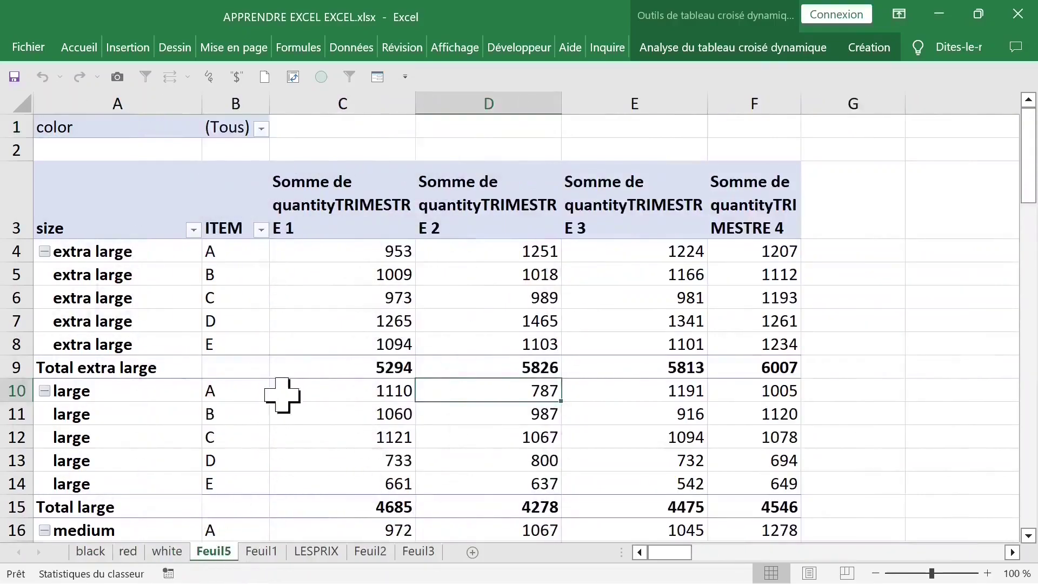
Step: Rearrange the pivot table fields so ITEM becomes the report filter and color sits above size in the rows
click(254, 281)
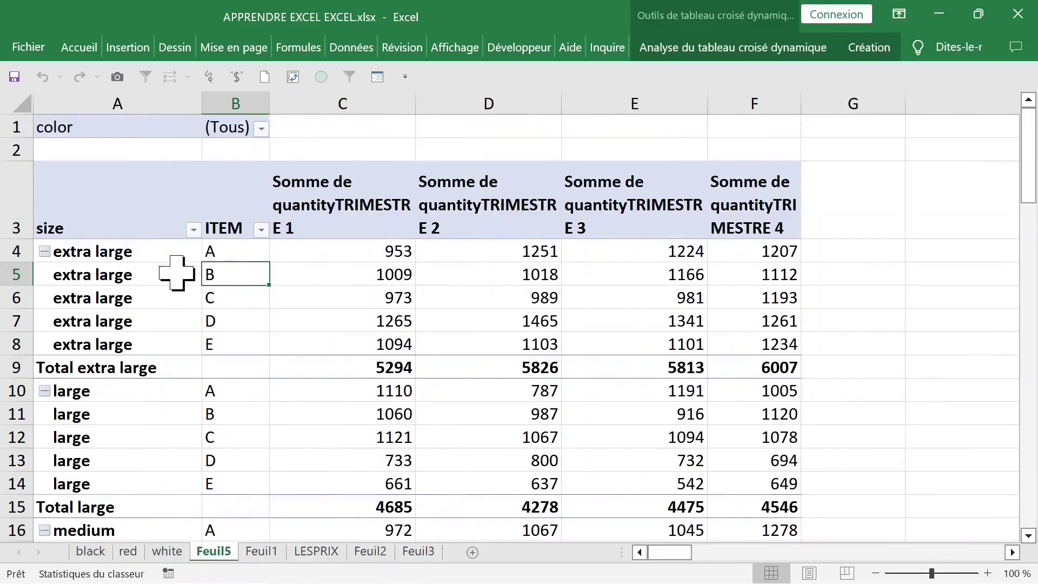
click(217, 241)
click(238, 250)
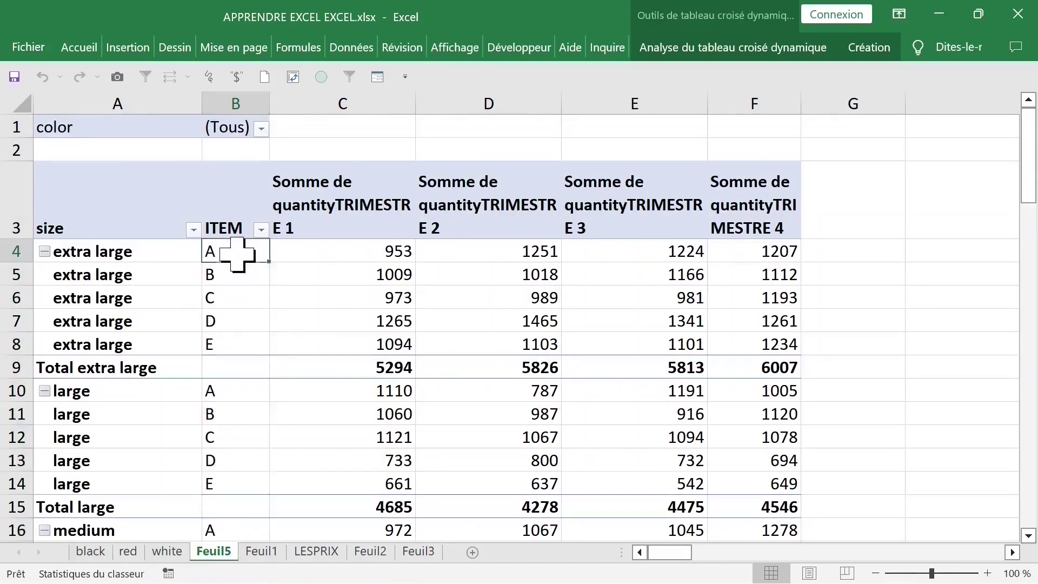
right_click(230, 248)
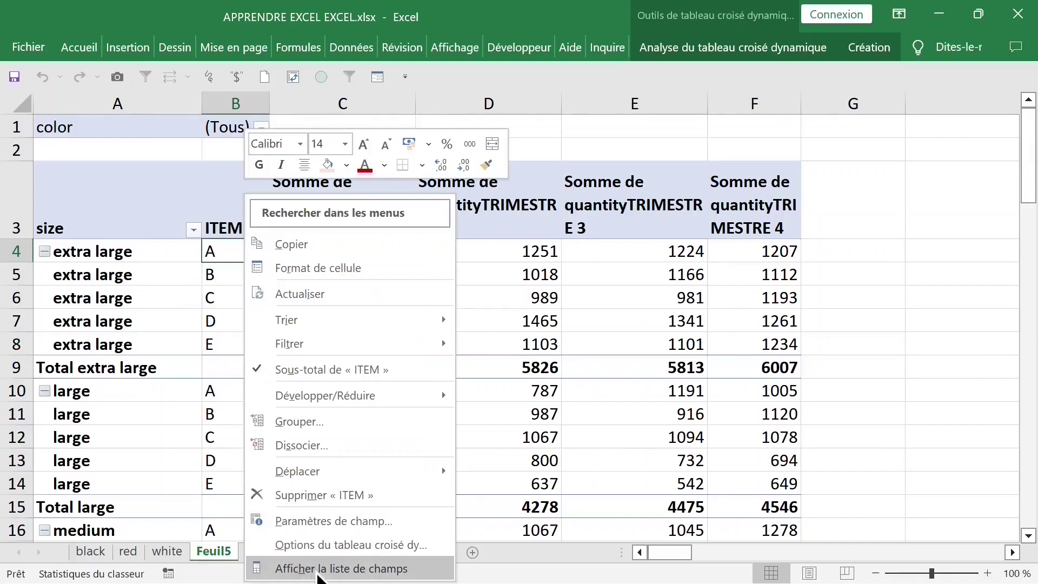
click(318, 573)
drag(907, 402, 914, 217)
mouse_move(889, 250)
mouse_down()
mouse_move(883, 274)
mouse_move(902, 395)
mouse_move(888, 393)
mouse_move(893, 411)
mouse_move(914, 394)
mouse_move(898, 385)
mouse_up()
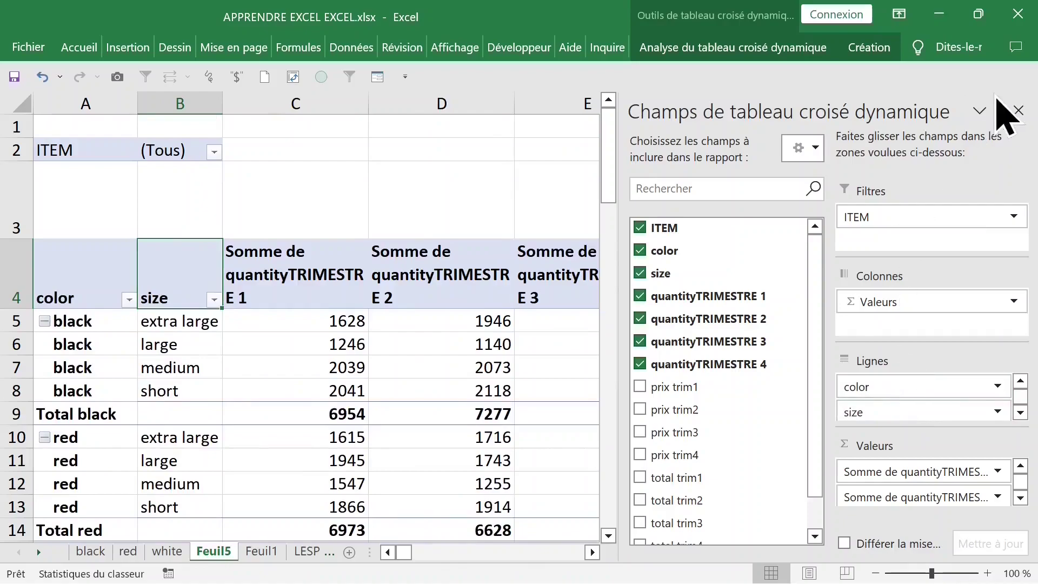
click(1019, 110)
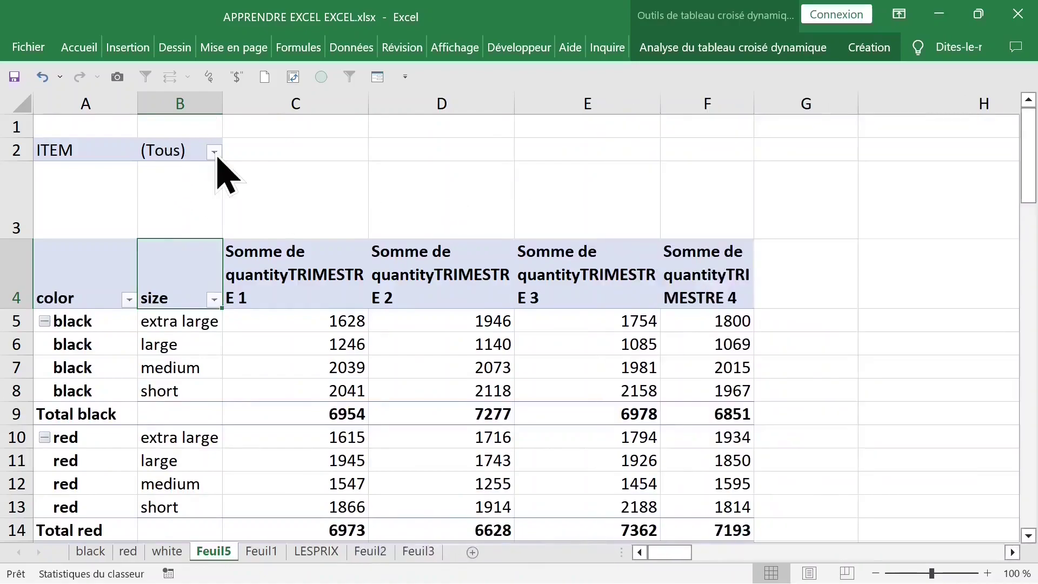
Step: View the choices of the ITEM report filter without applying any
click(214, 152)
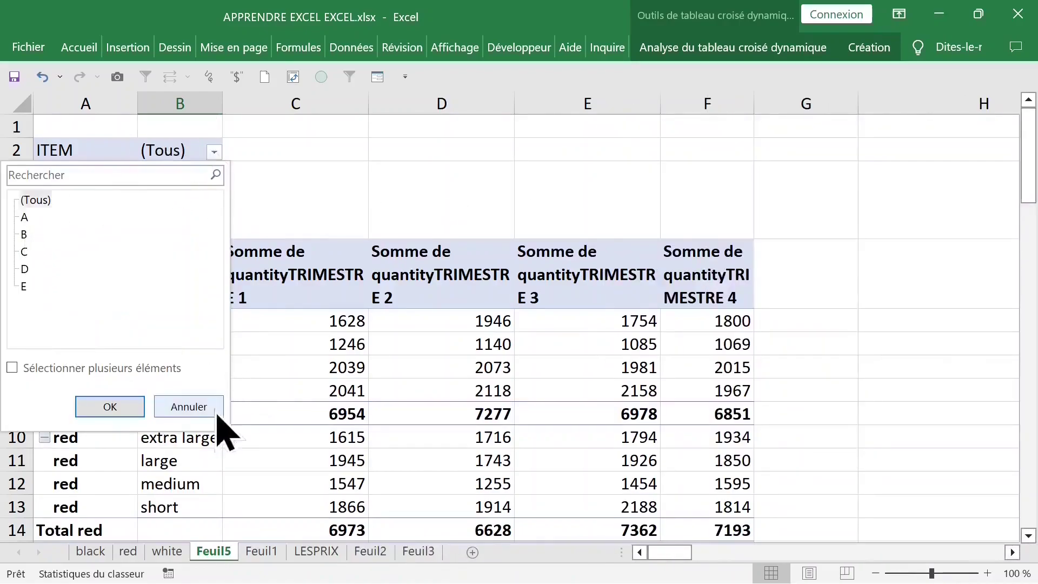
click(193, 409)
click(326, 324)
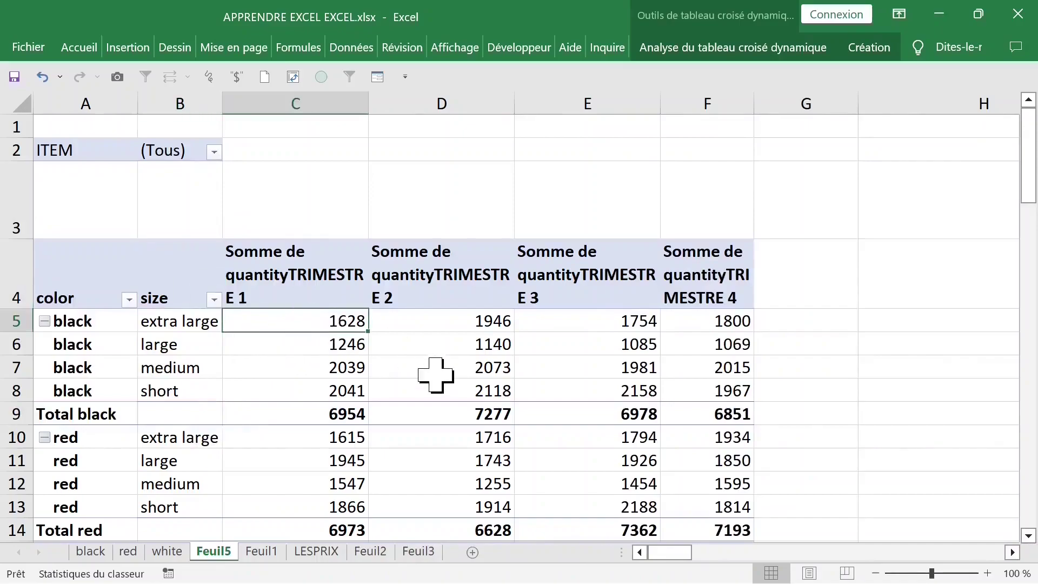
Step: Reduce the height of blank row 3 above the pivot table headers
click(181, 216)
click(11, 217)
drag(21, 237, 31, 188)
click(280, 186)
Step: Generate a separate report filter page for each ITEM value from the pivot table
click(346, 270)
click(692, 48)
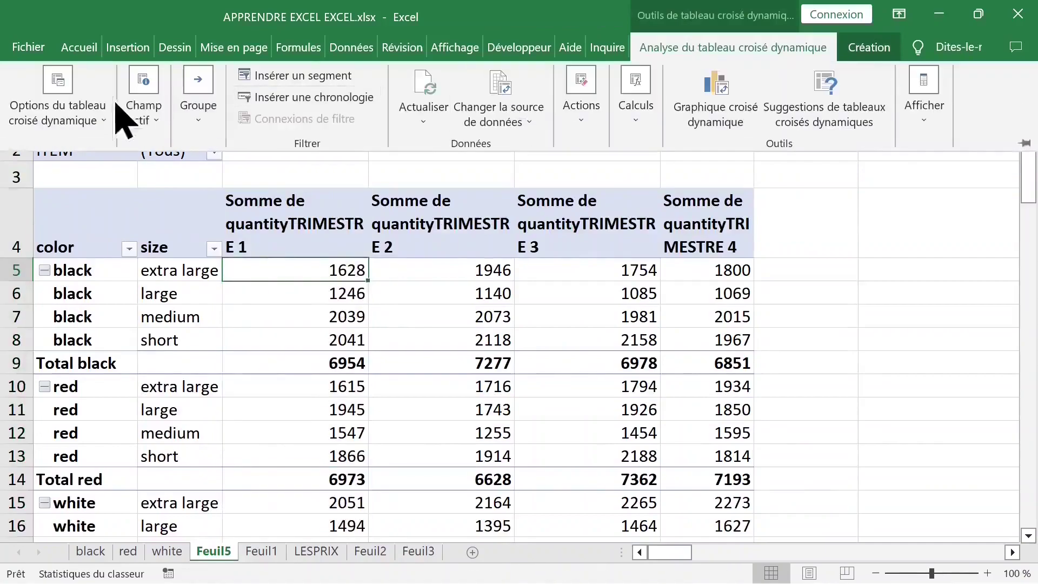
click(76, 115)
click(81, 210)
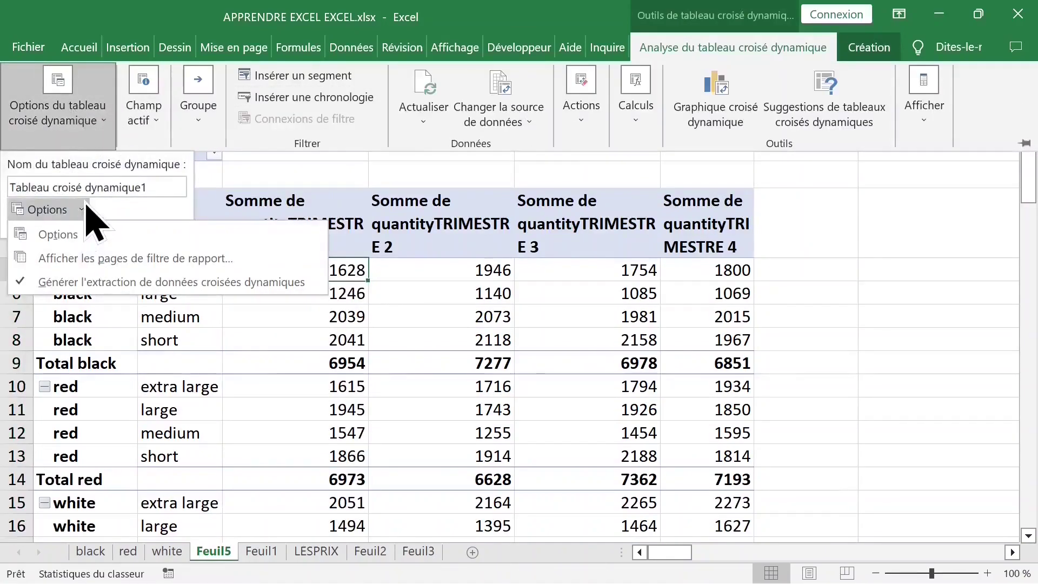
click(157, 259)
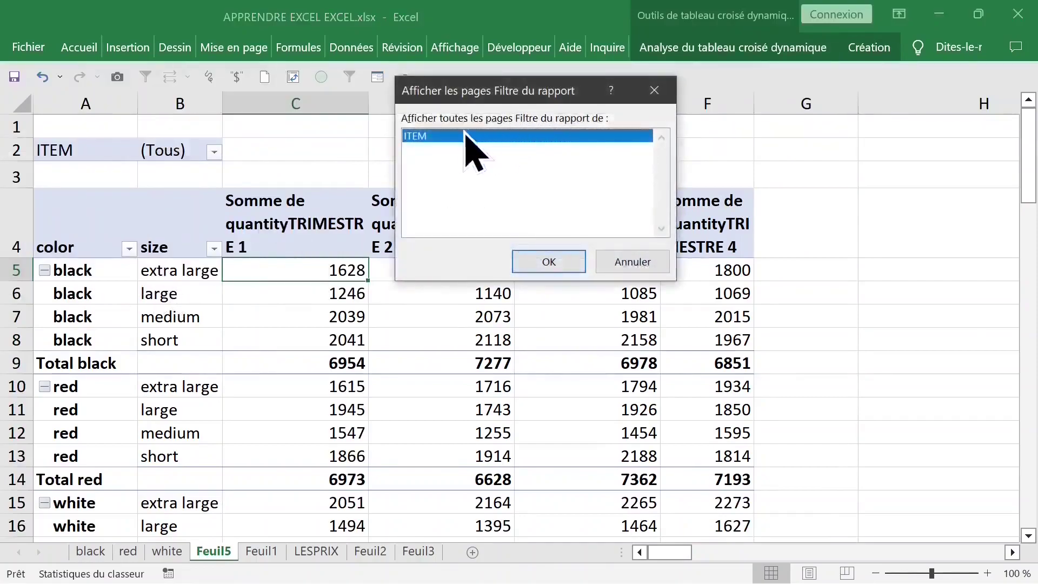
click(547, 266)
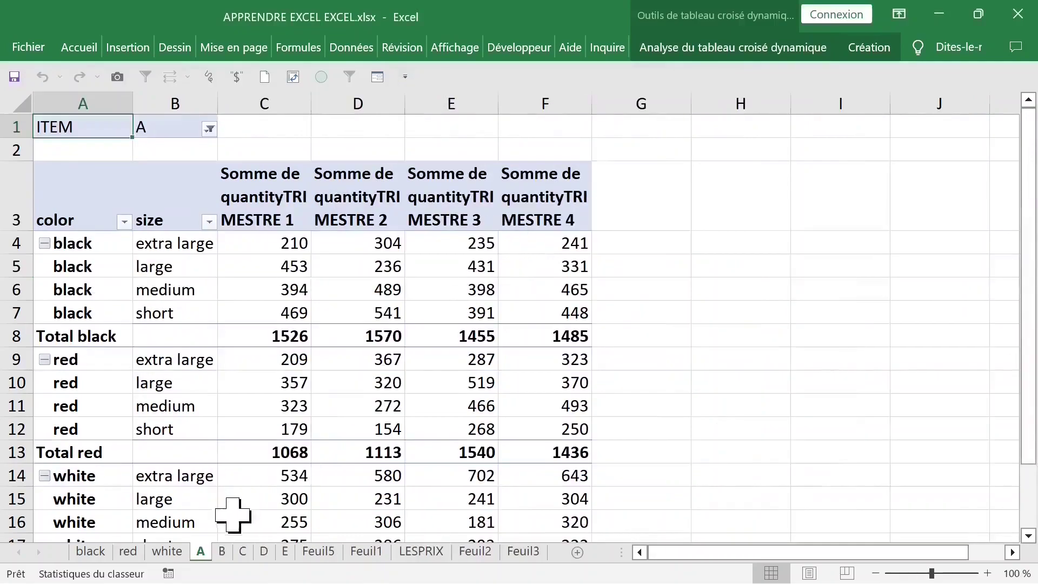
Step: Review the ITEM filter sheets B, C, D and E, examining the color and size breakdown on sheet E
click(222, 552)
click(243, 551)
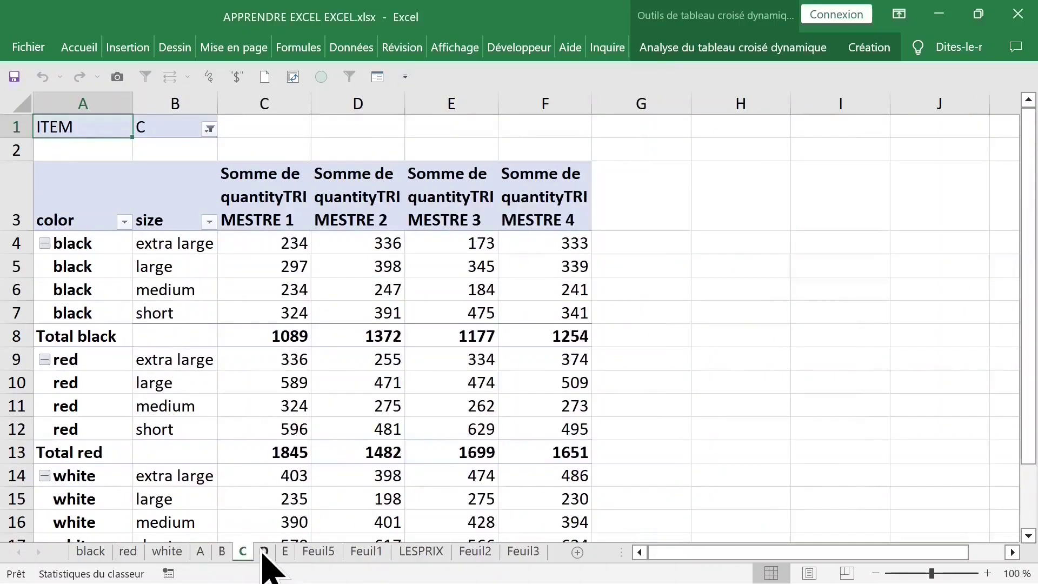
click(264, 552)
click(285, 551)
click(221, 275)
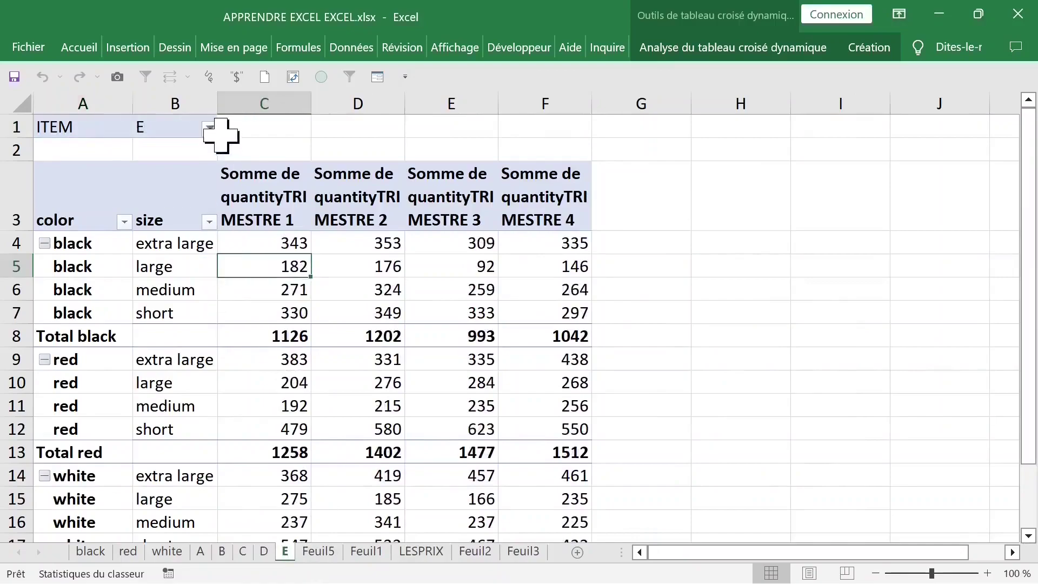
click(423, 243)
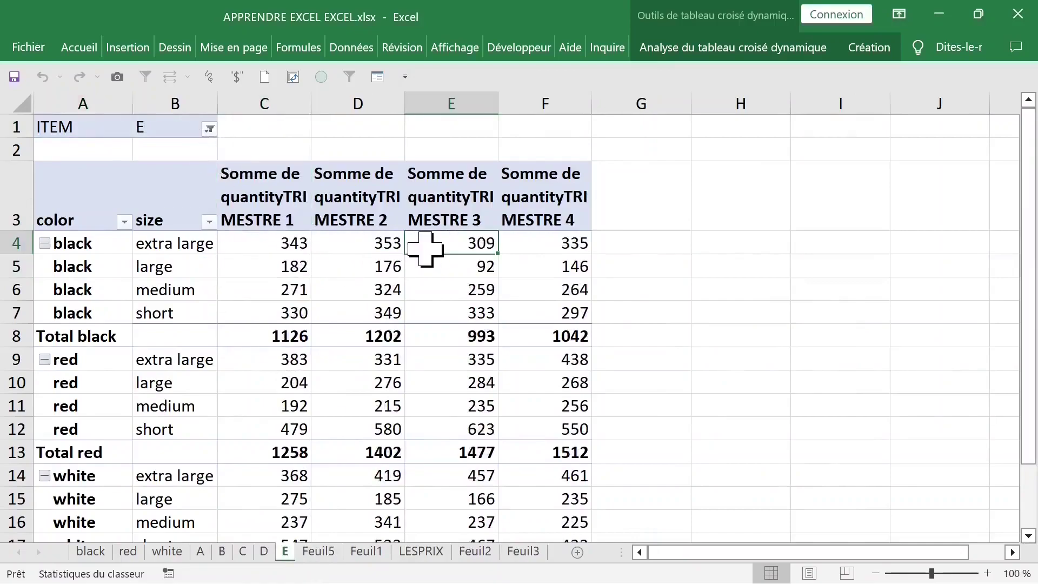
click(296, 220)
click(411, 249)
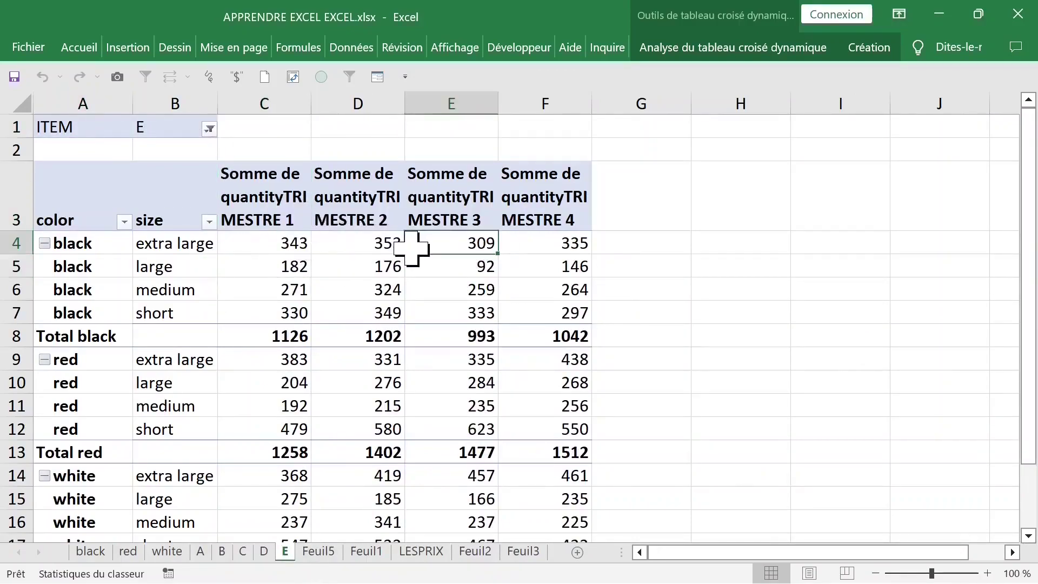
mouse_move(353, 505)
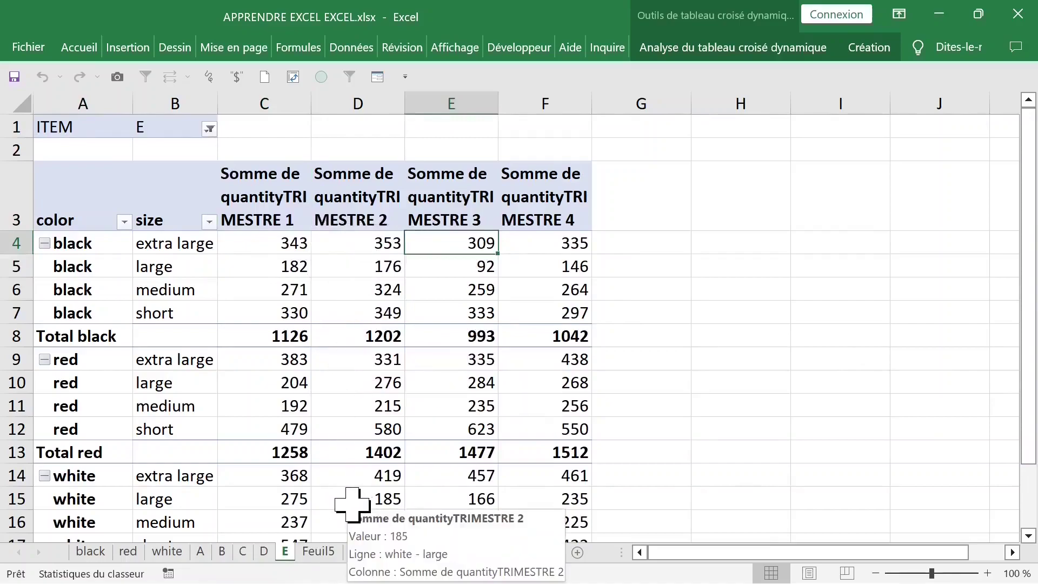
click(283, 285)
Step: Return through Feuil5 to the source data on Feuil1 and examine its price and quarterly total columns
click(317, 553)
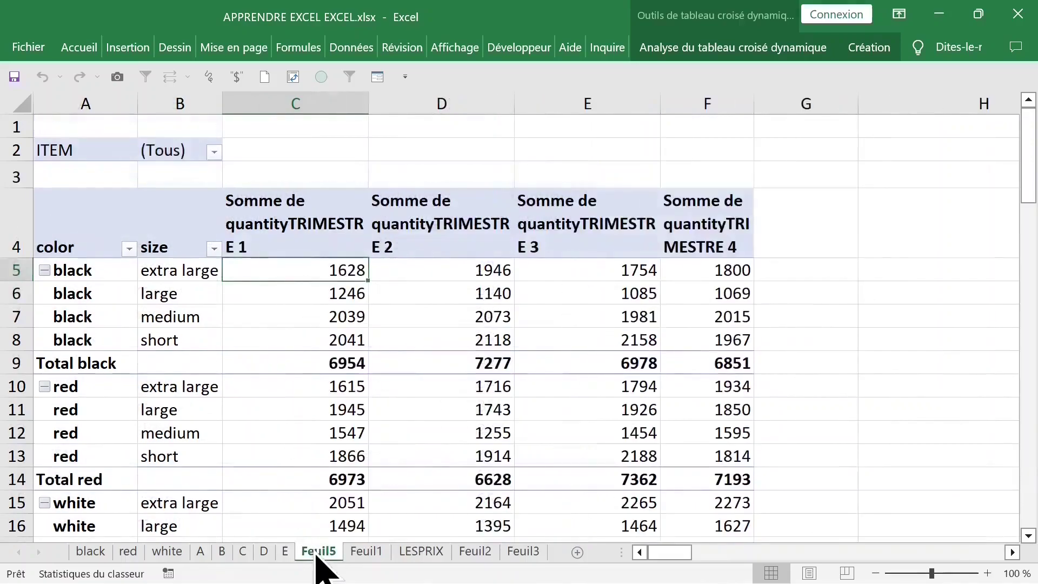
click(367, 551)
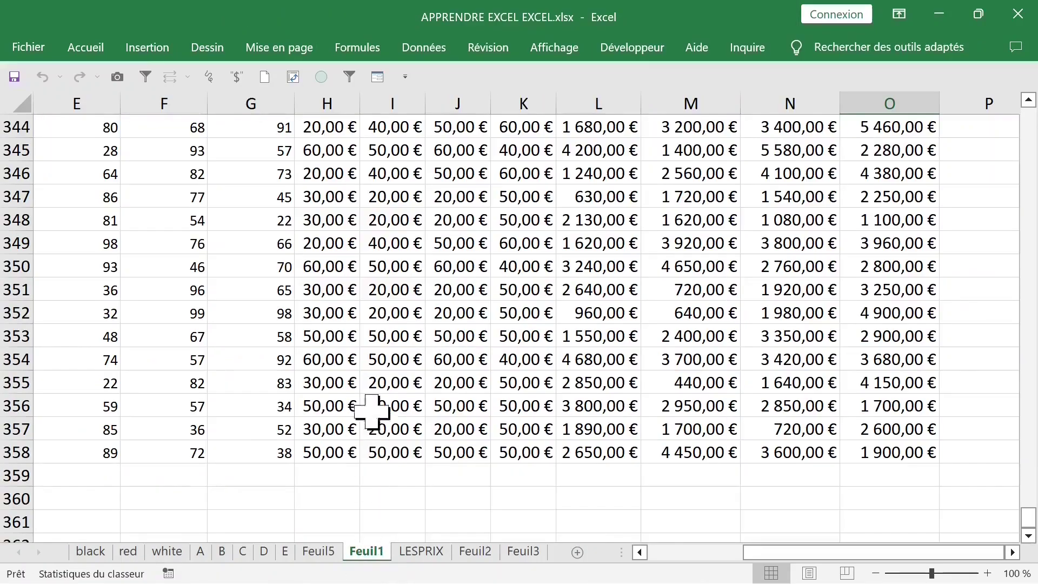
click(435, 353)
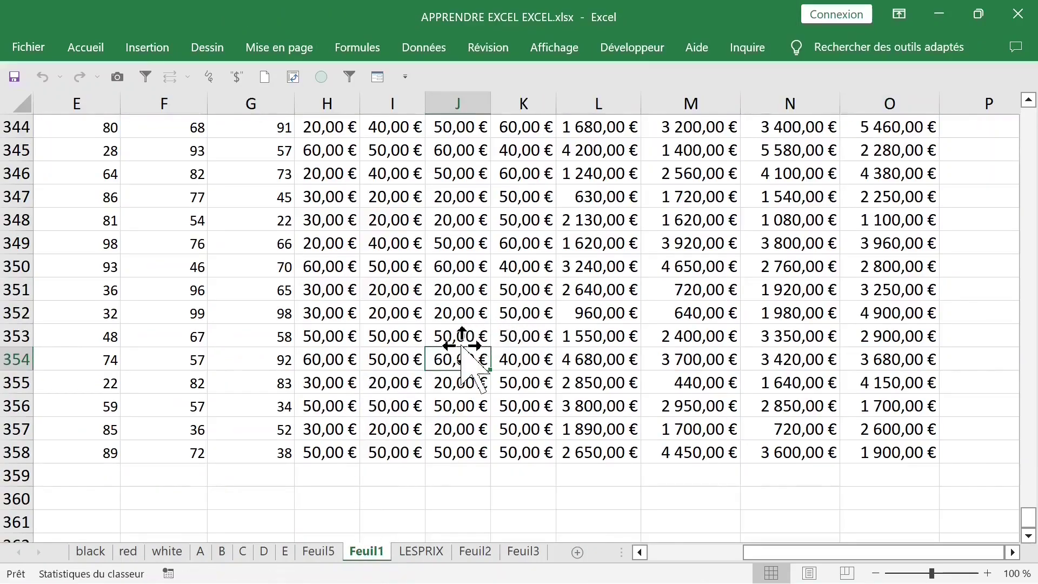
key(ctrl+Up)
click(775, 199)
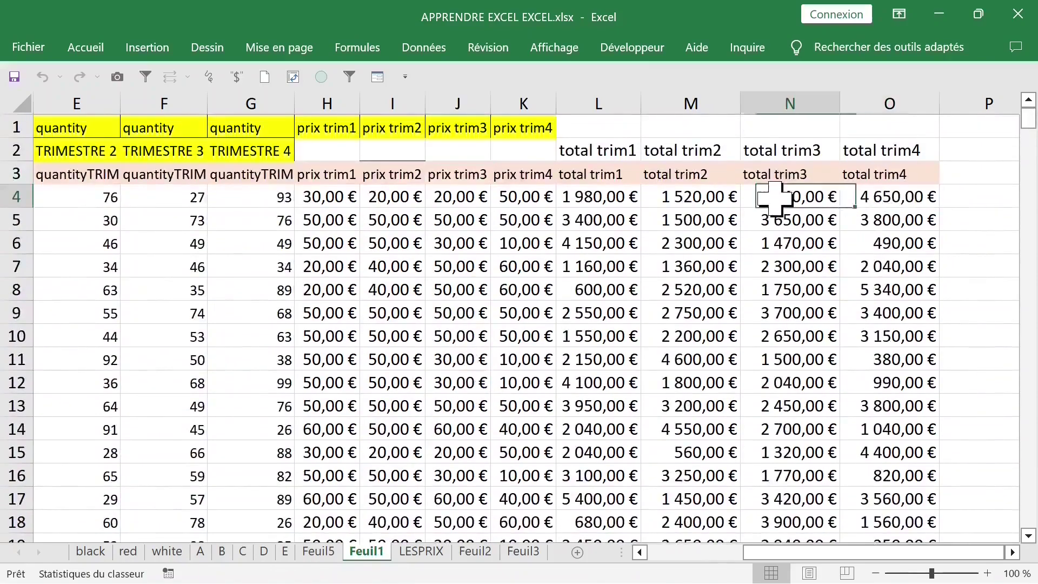
click(609, 199)
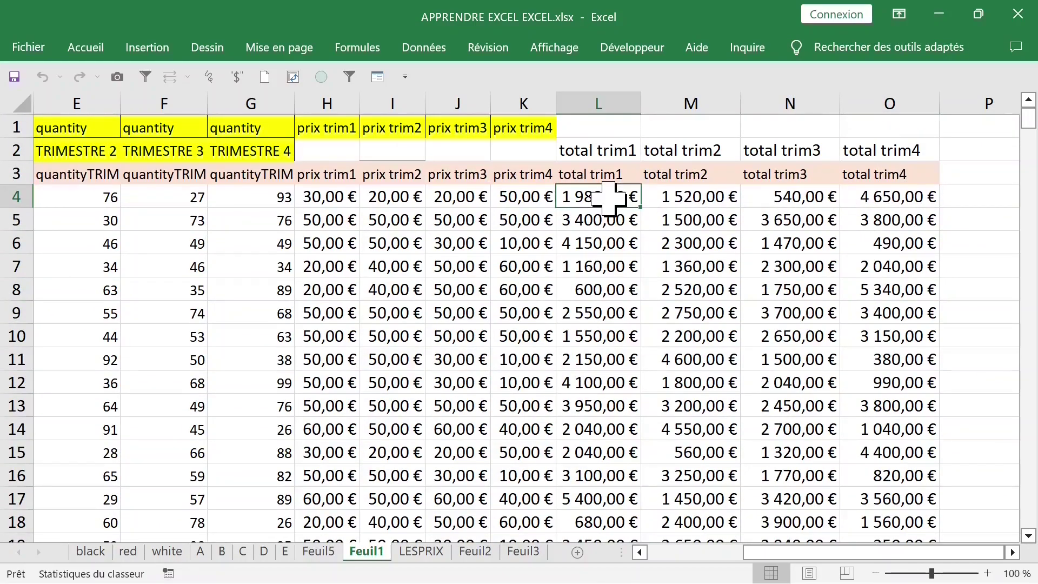
drag(331, 198, 303, 198)
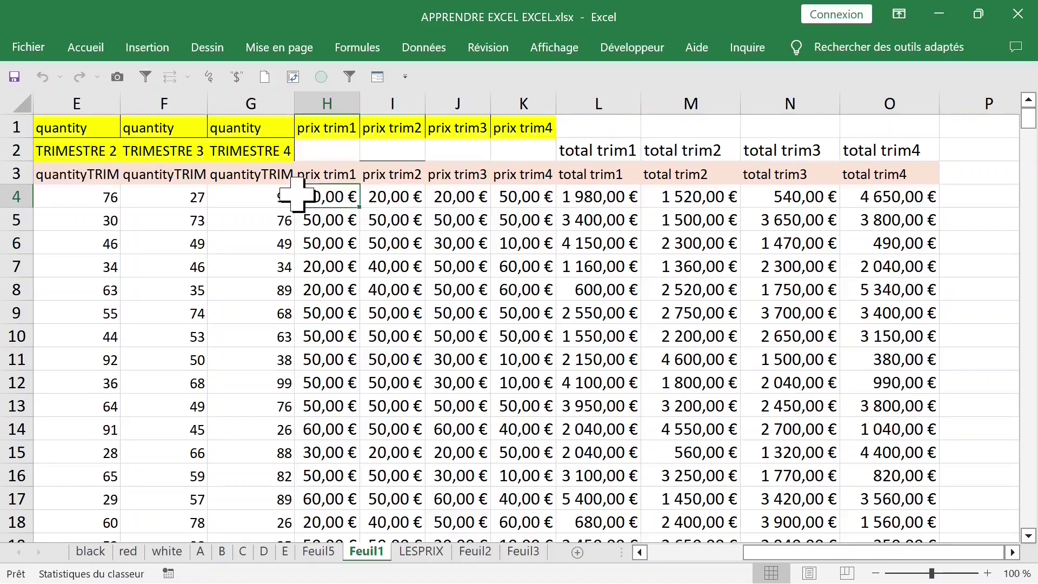
Step: Insert a pivot table on a new worksheet from the Feuil1 data starting at header row 3, columns A to O
click(925, 175)
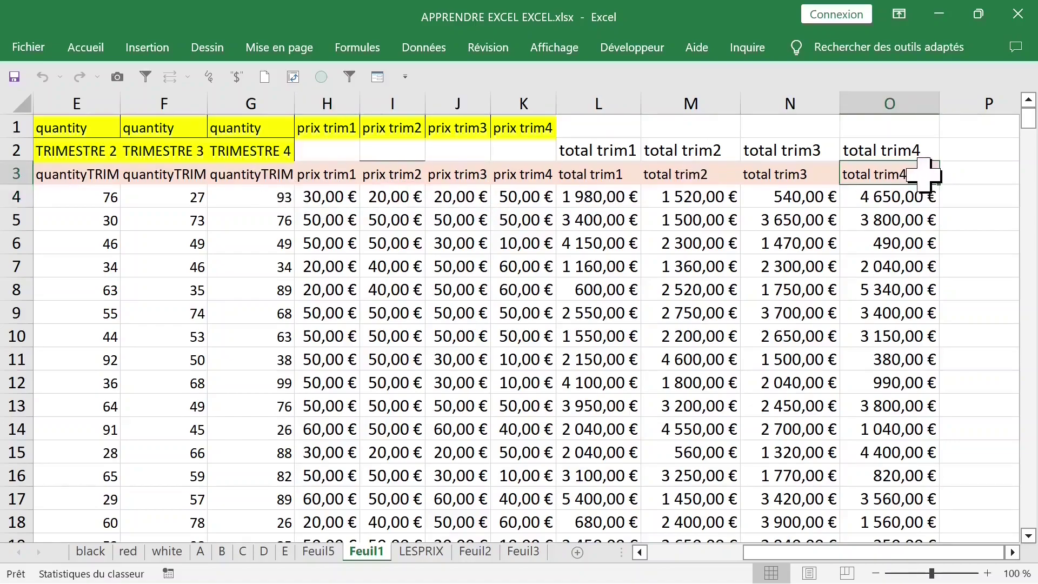
key(ctrl+shift+Left)
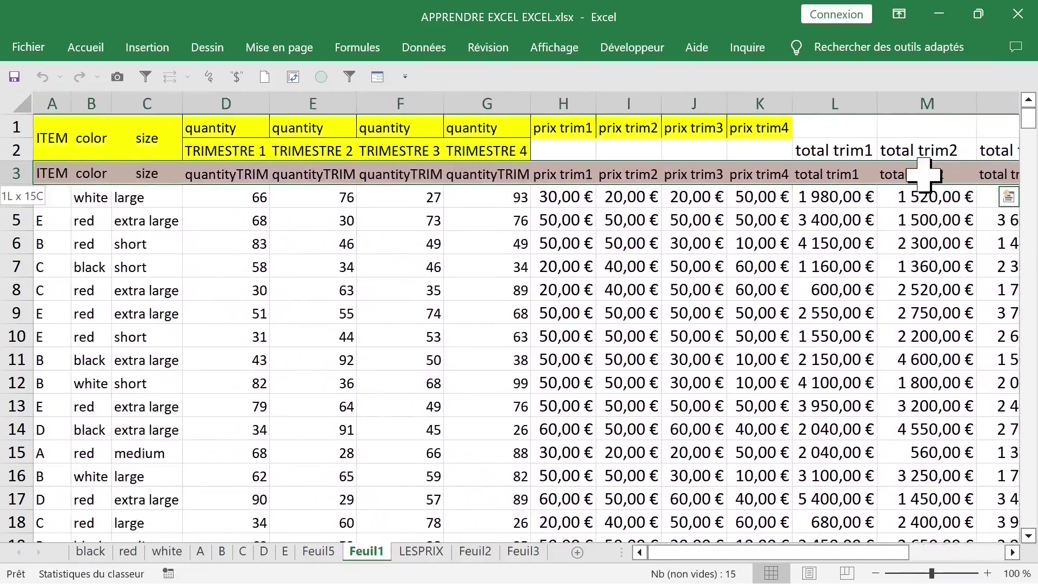
key(ctrl+shift+Down)
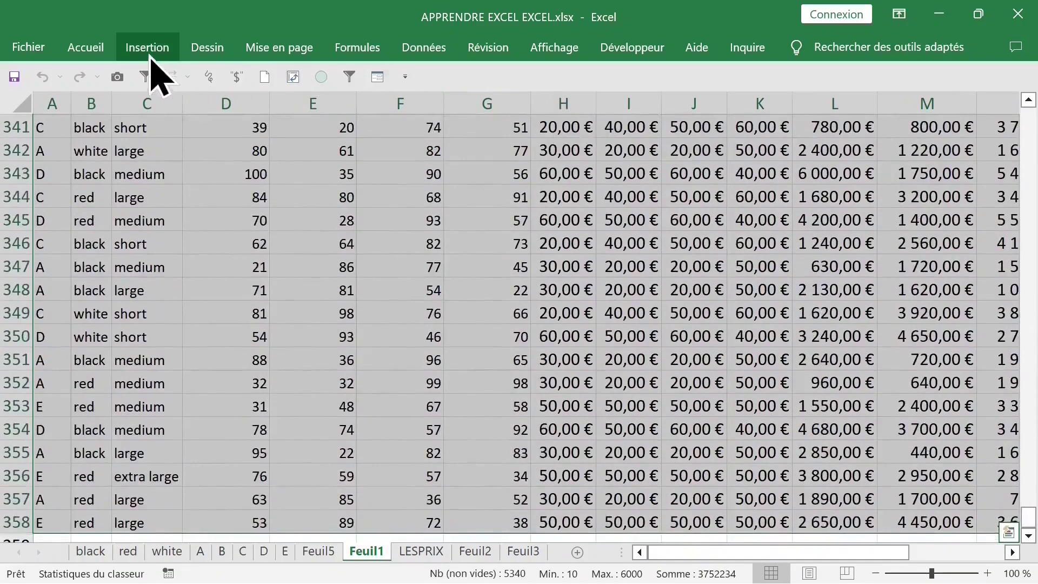
click(147, 49)
click(32, 98)
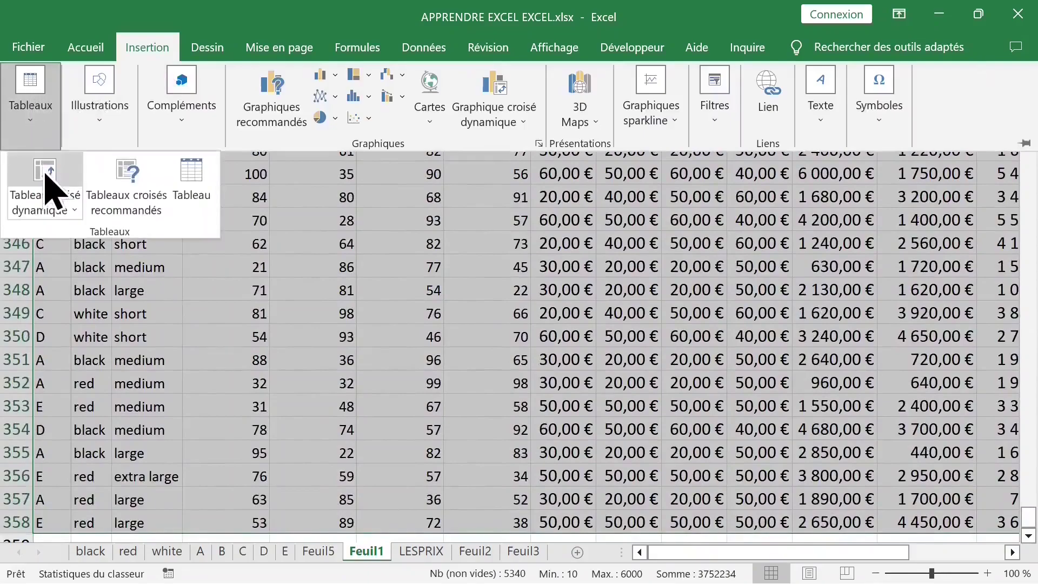
click(46, 184)
click(610, 320)
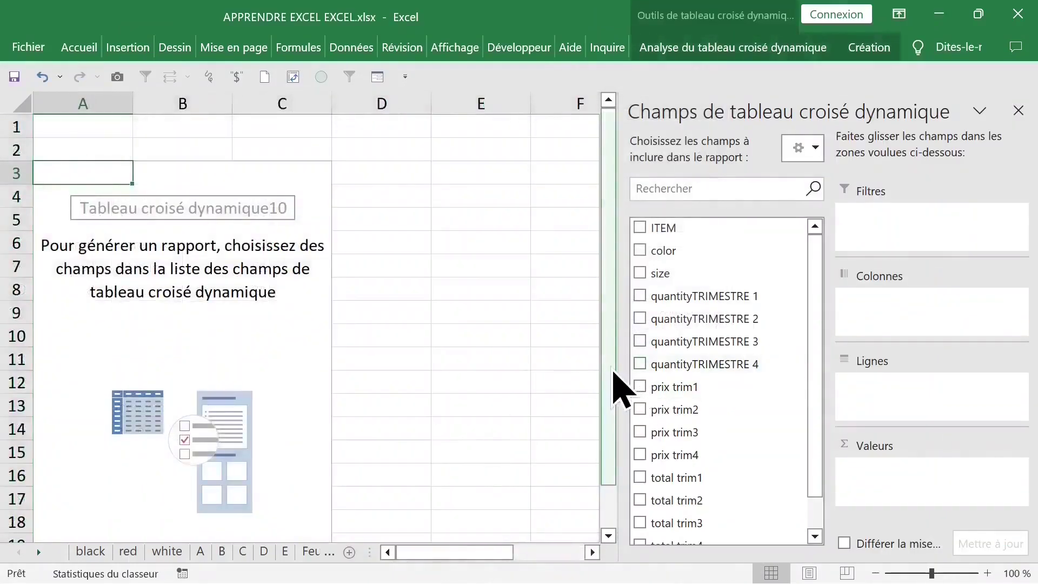
Step: Widen the pivot table field list and add ITEM, color and size as row fields
drag(610, 364, 809, 363)
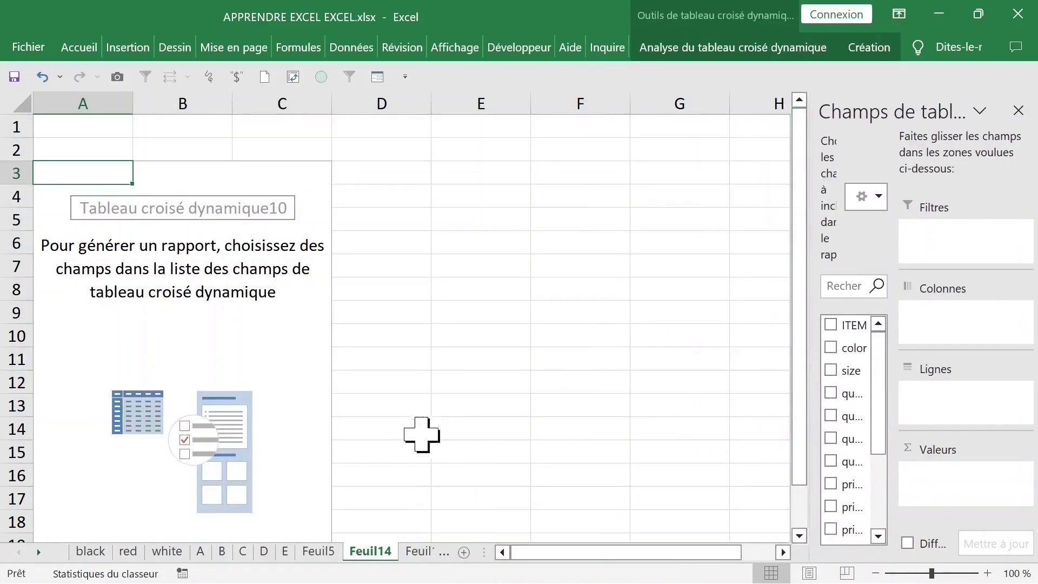
drag(809, 339, 586, 337)
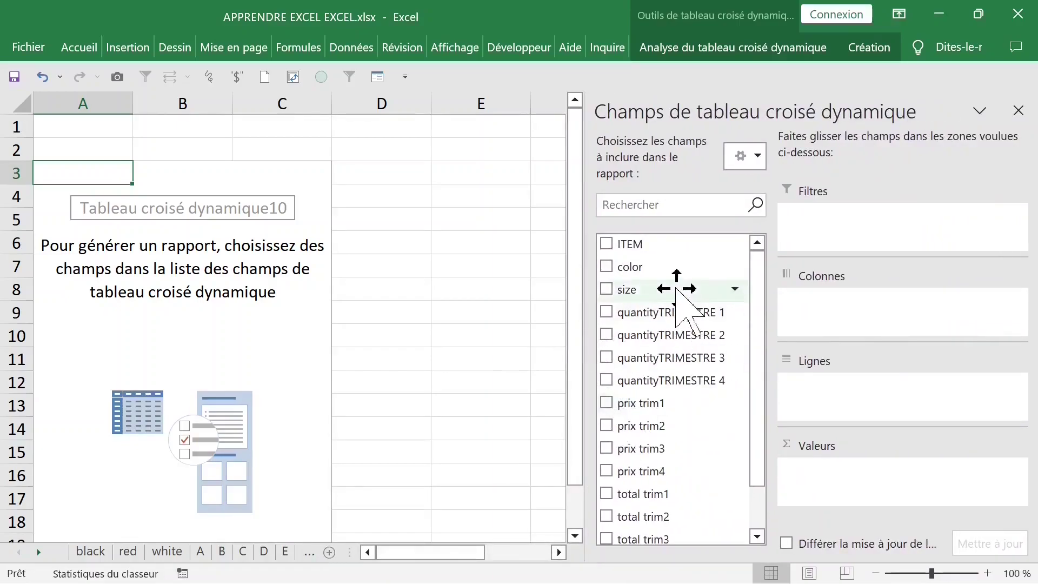
click(608, 246)
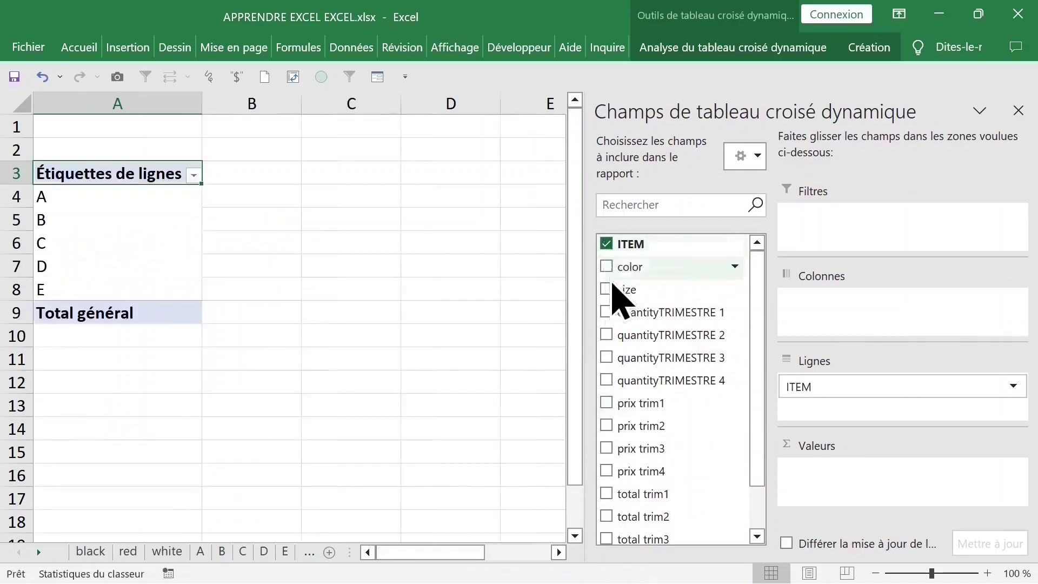
click(608, 267)
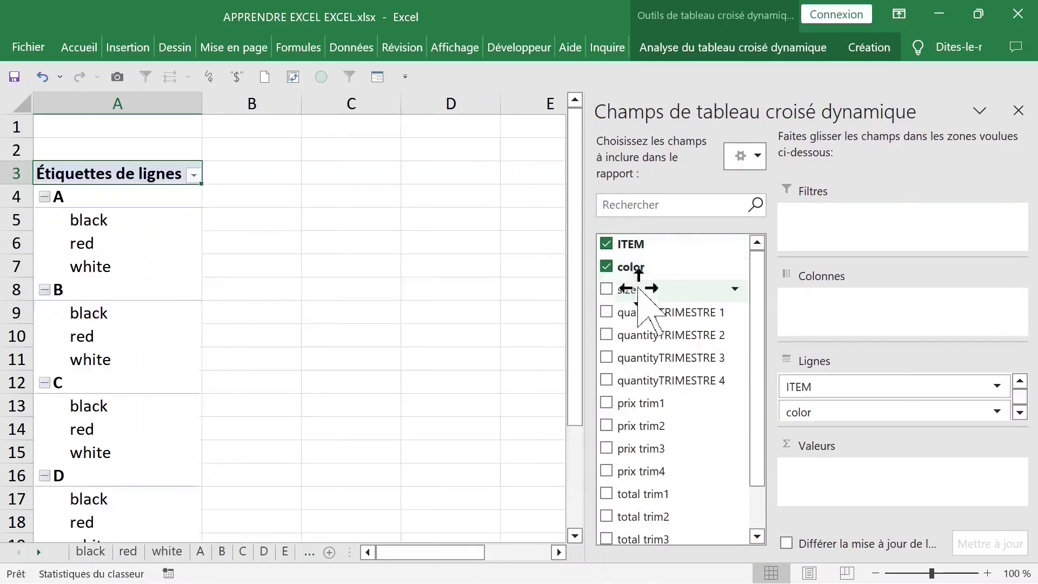
click(608, 292)
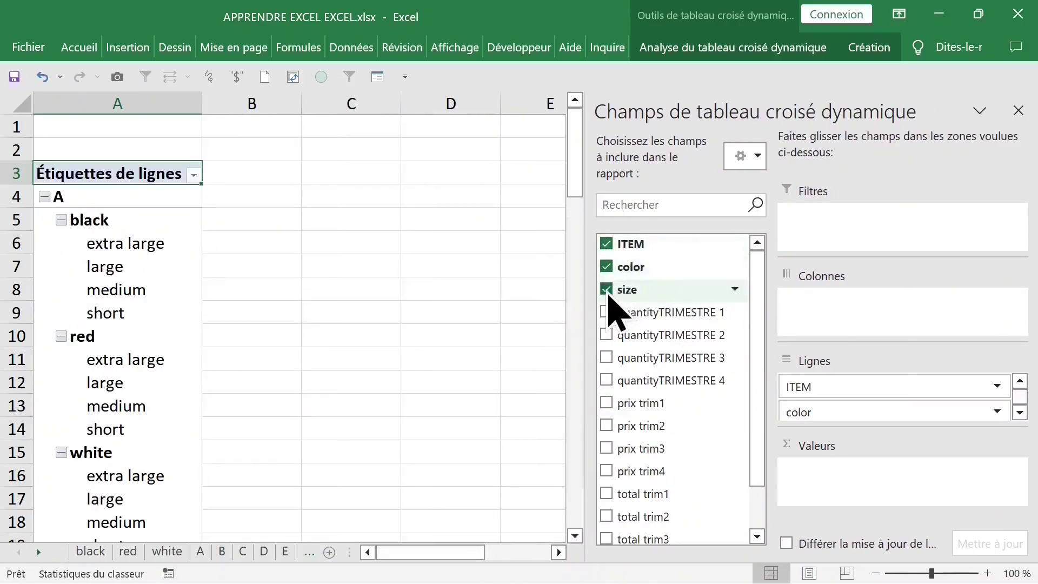
Step: Add prix trim1, prix trim2, prix trim3 and prix trim4 as pivot values and close the field list
click(607, 404)
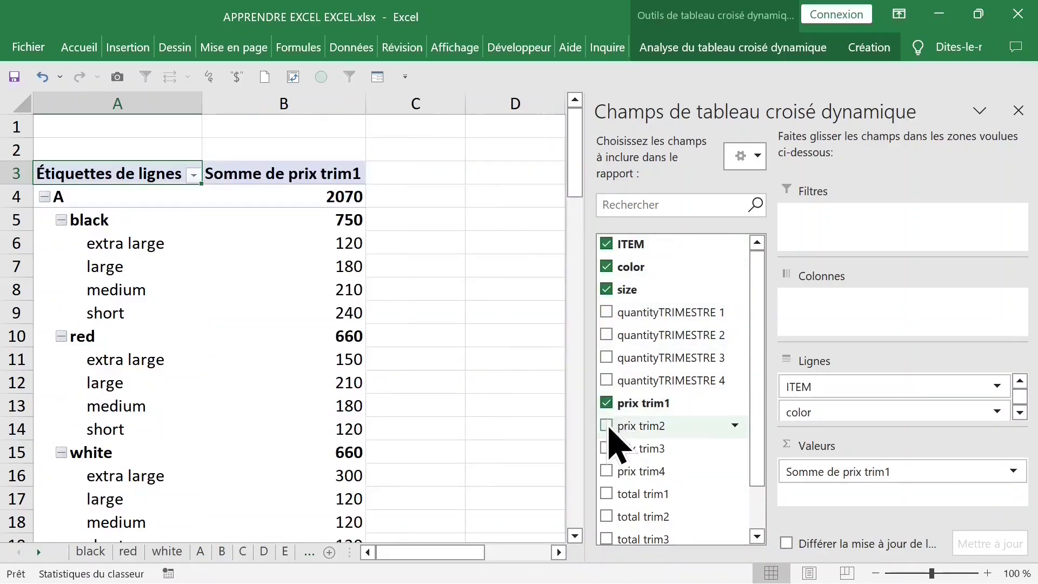
click(607, 426)
click(607, 448)
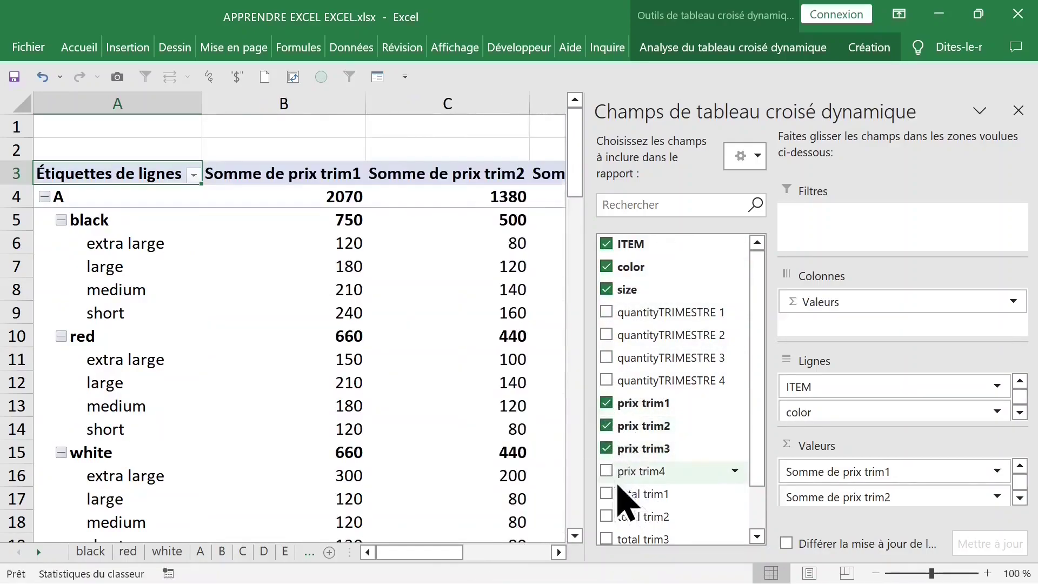
click(608, 473)
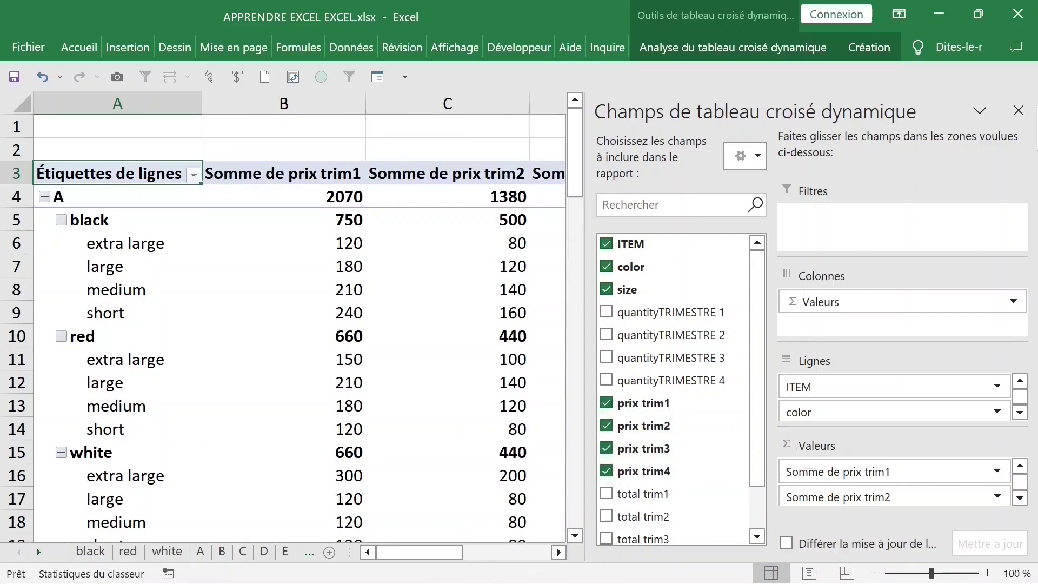
click(1018, 110)
click(665, 237)
click(719, 241)
click(364, 222)
click(317, 196)
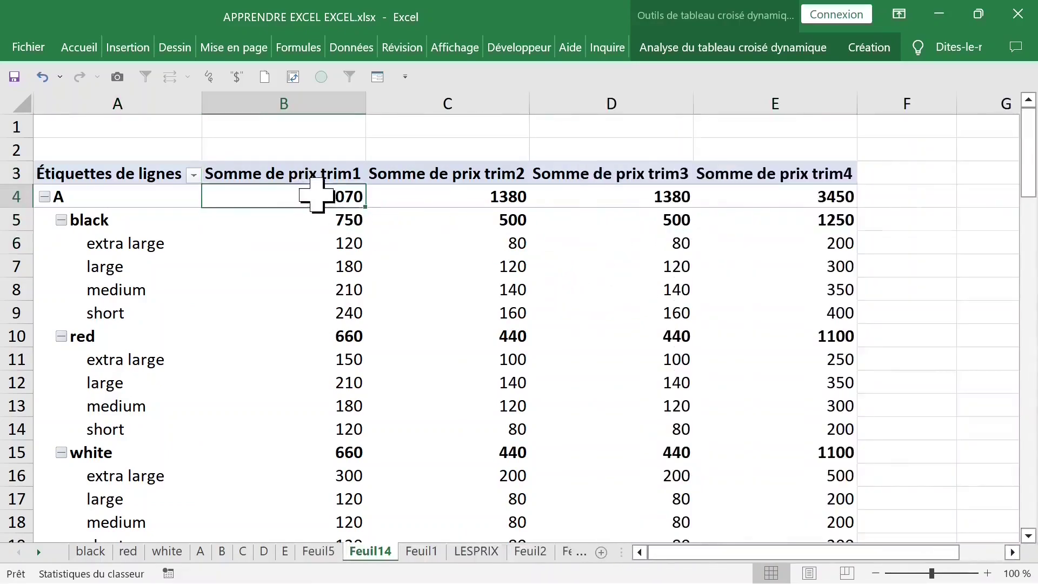
Step: Summarize the prix trim1 and prix trim2 value fields by average (Moyenne)
double_click(284, 175)
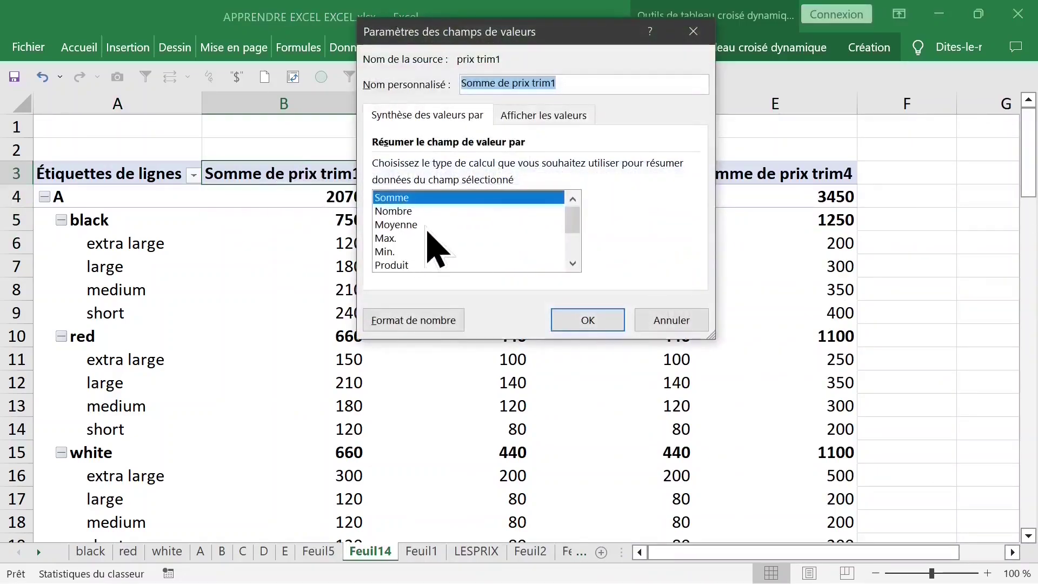
click(411, 224)
click(586, 322)
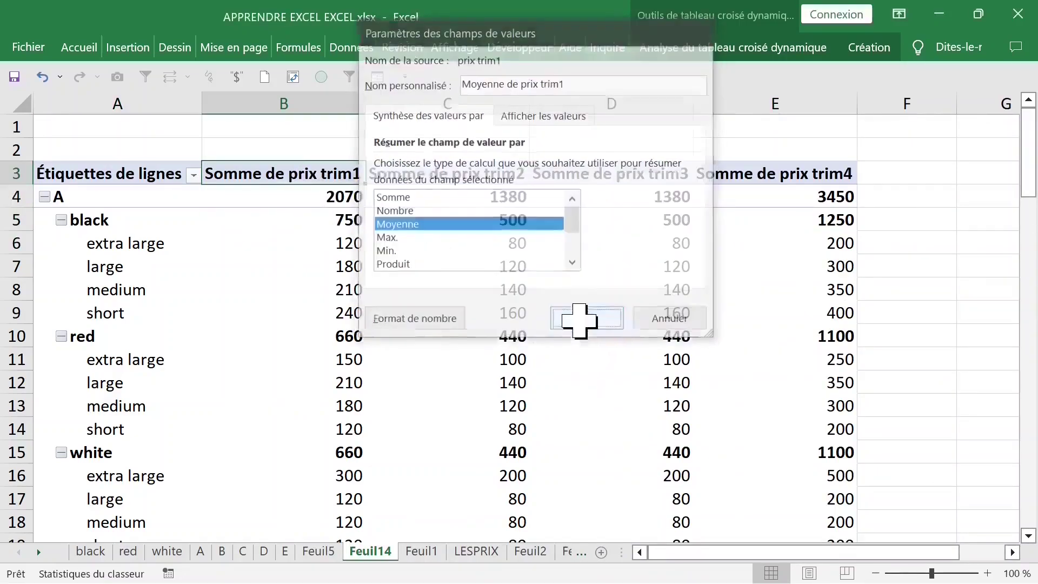
double_click(480, 173)
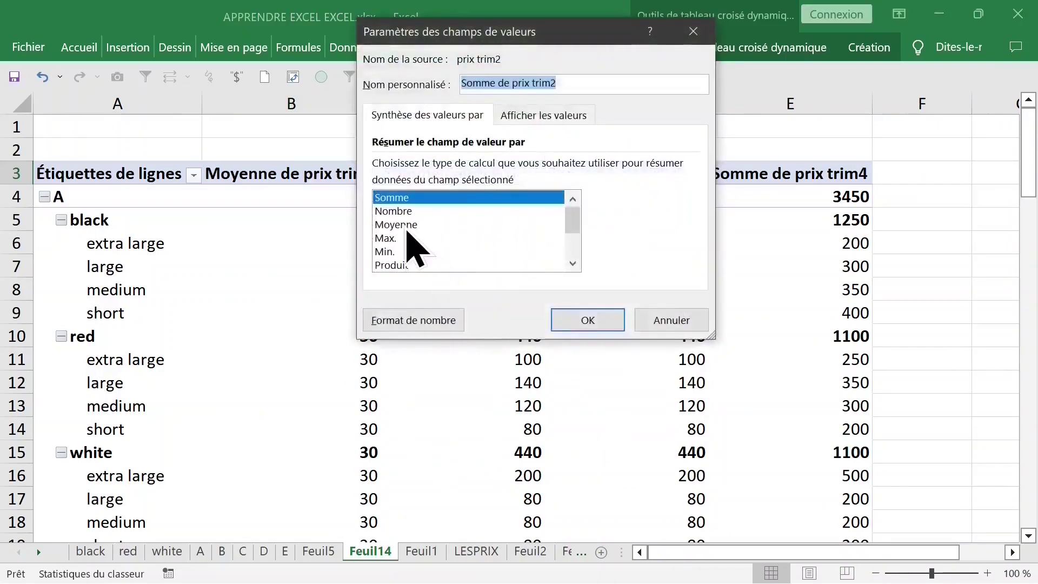
click(403, 225)
click(591, 322)
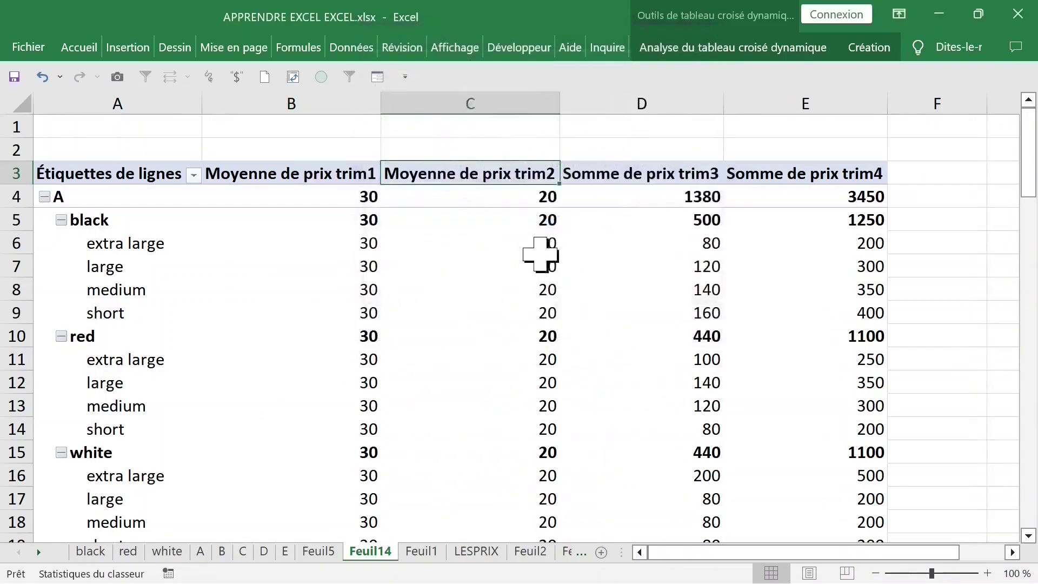
Step: Summarize the prix trim3 and prix trim4 value fields by average (Moyenne)
double_click(604, 174)
click(402, 225)
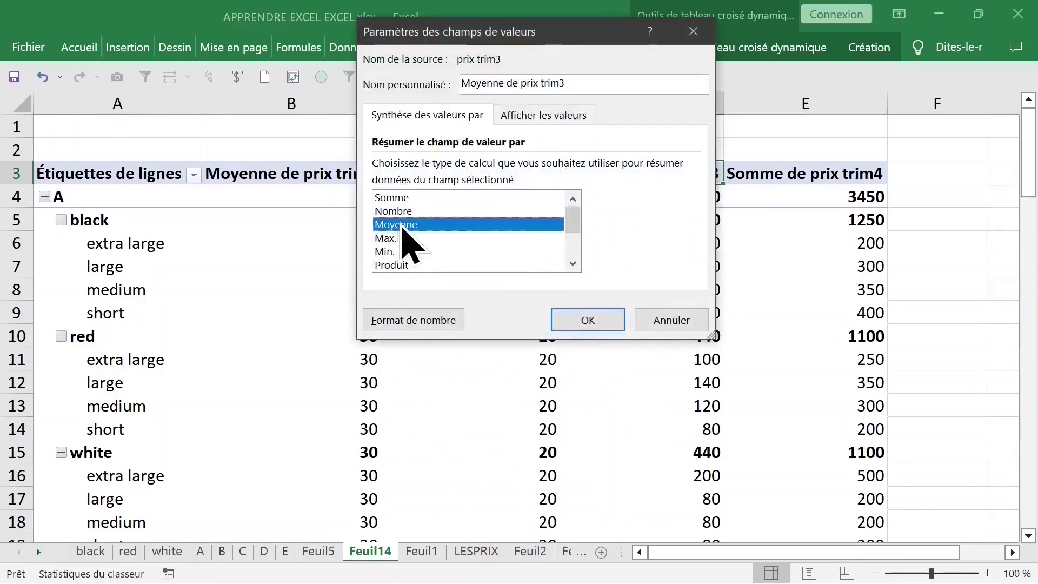
click(615, 324)
double_click(827, 174)
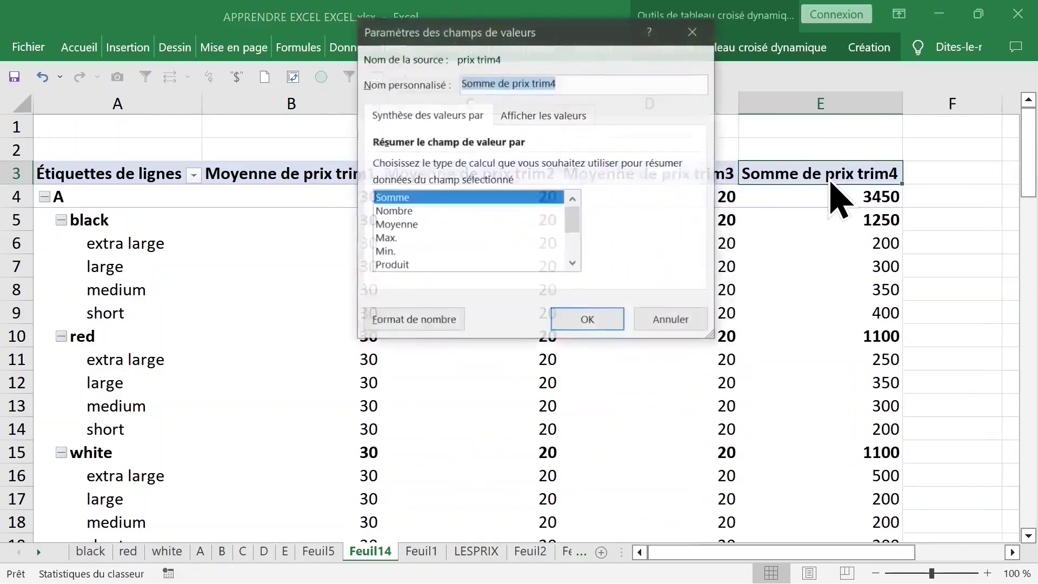
click(403, 225)
click(602, 314)
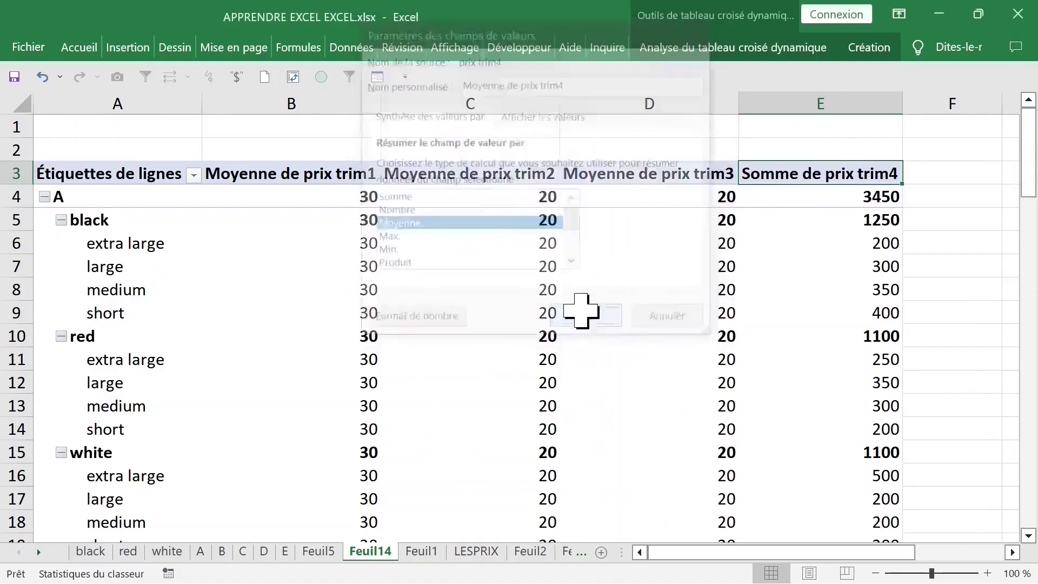
Step: Set the number format of the average prix trim1 and prix trim2 fields to Monétaire in euros with 2 decimals
click(470, 235)
click(357, 226)
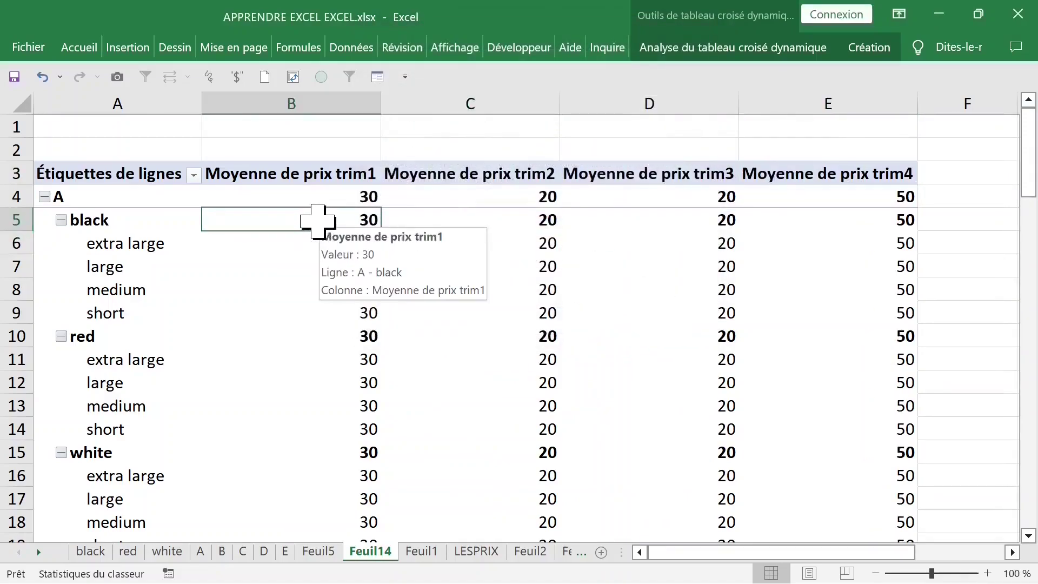
right_click(319, 224)
click(357, 296)
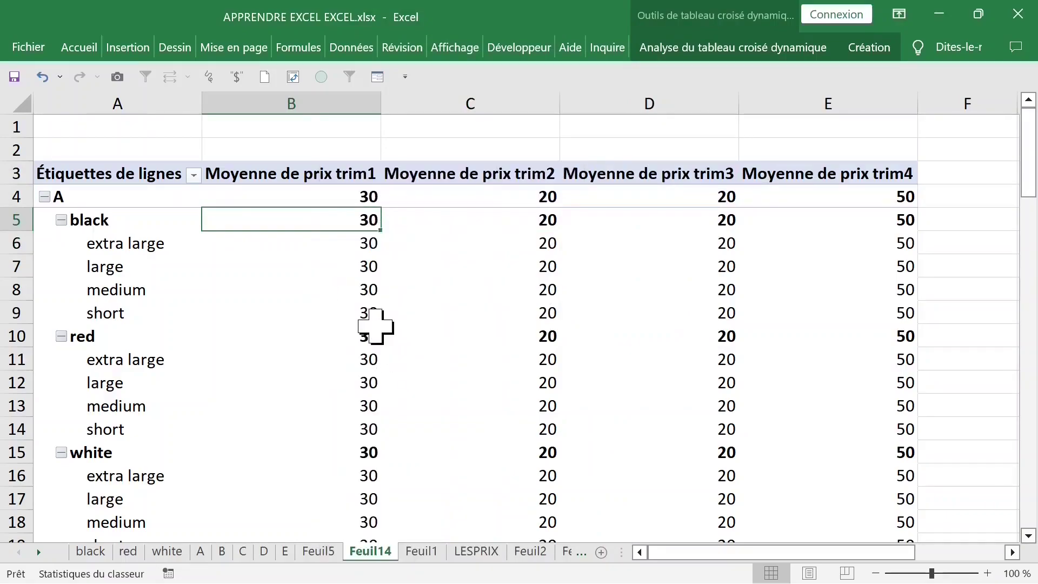
click(163, 183)
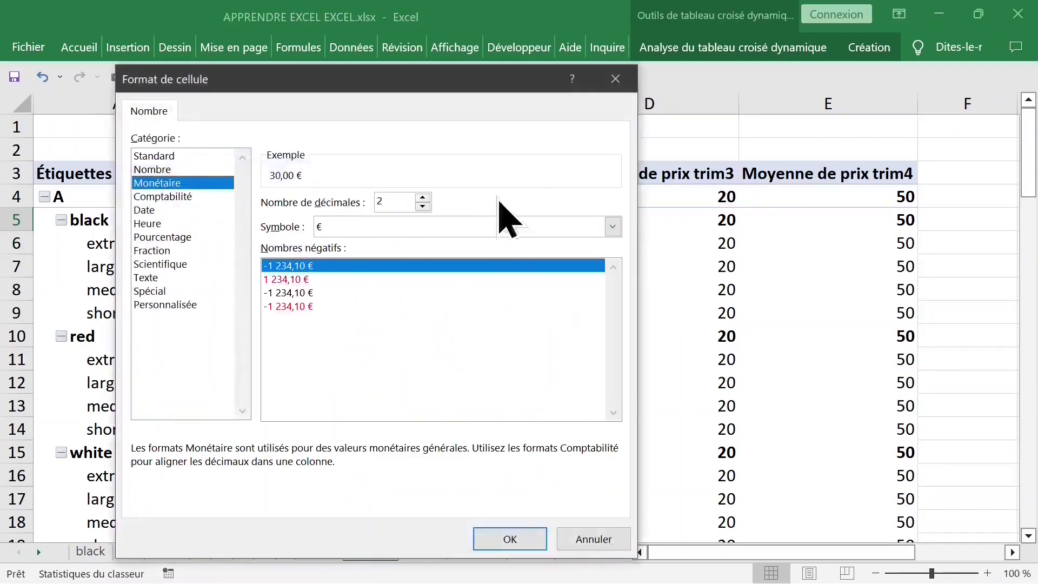
click(510, 539)
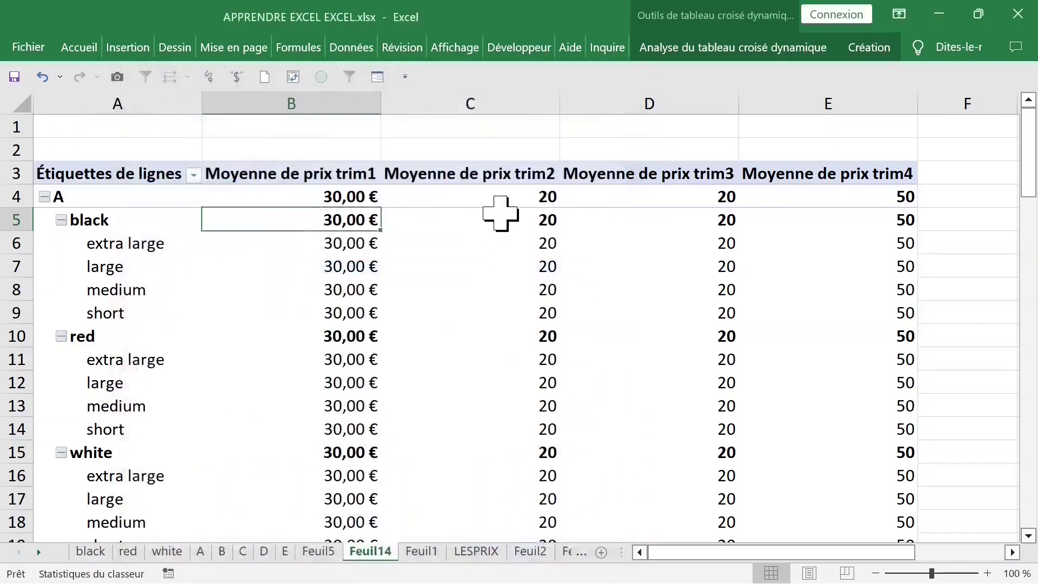
right_click(488, 196)
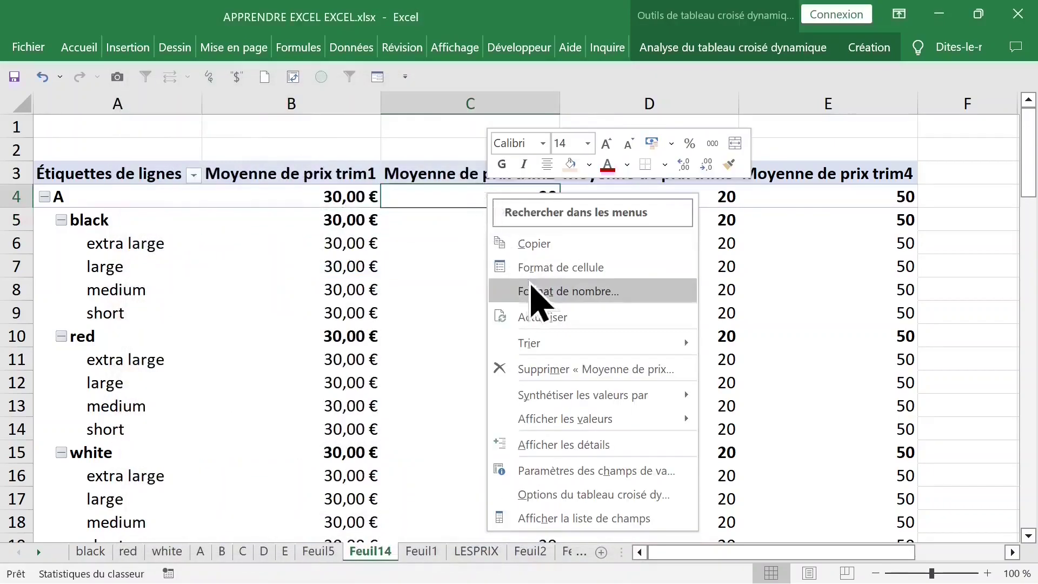
click(541, 291)
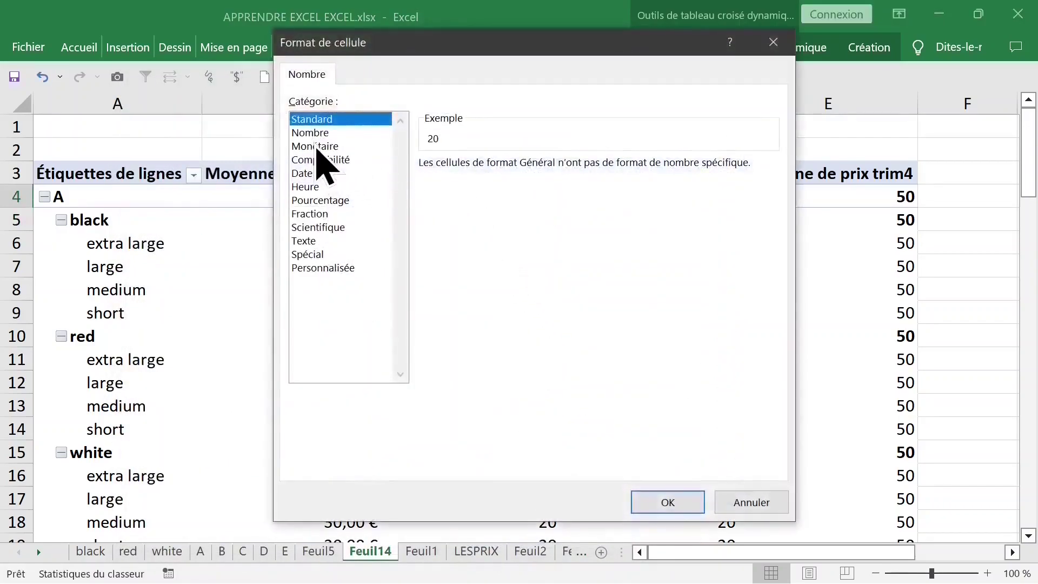
click(317, 146)
click(679, 502)
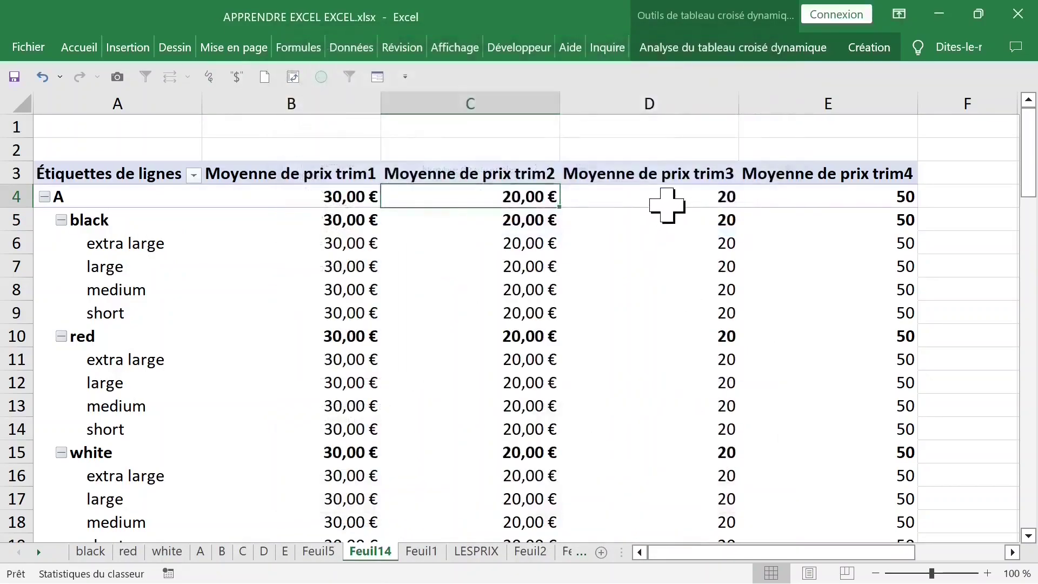
Step: Set the number format of the average prix trim3 and prix trim4 fields to Monétaire in euros with 2 decimals
right_click(667, 205)
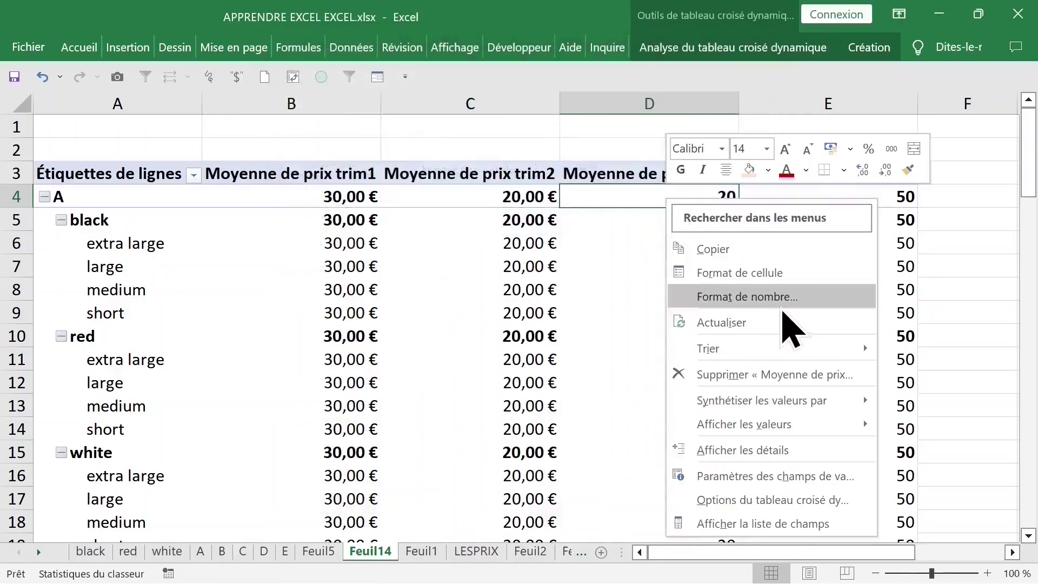
click(798, 319)
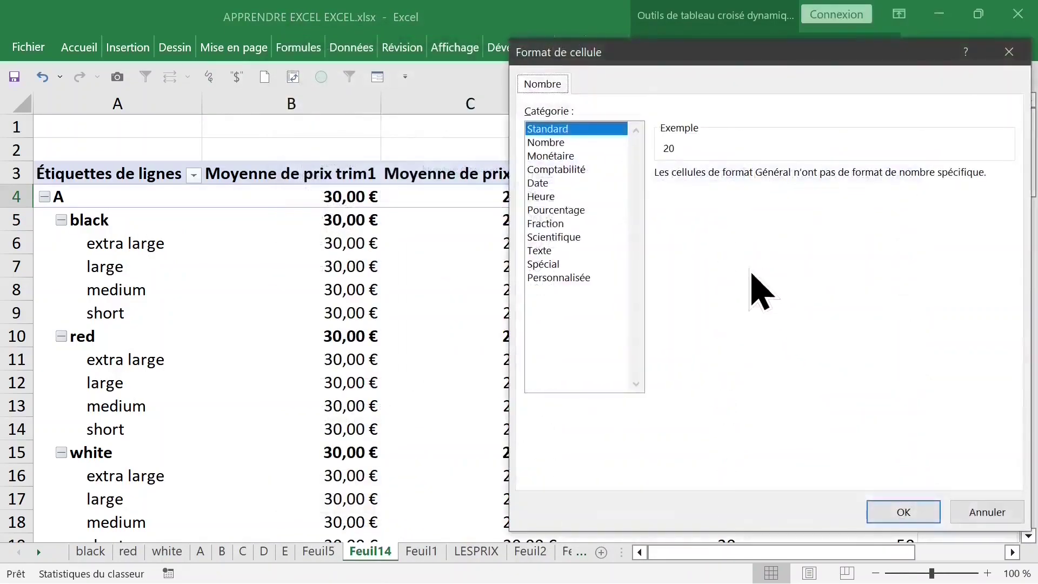
click(557, 156)
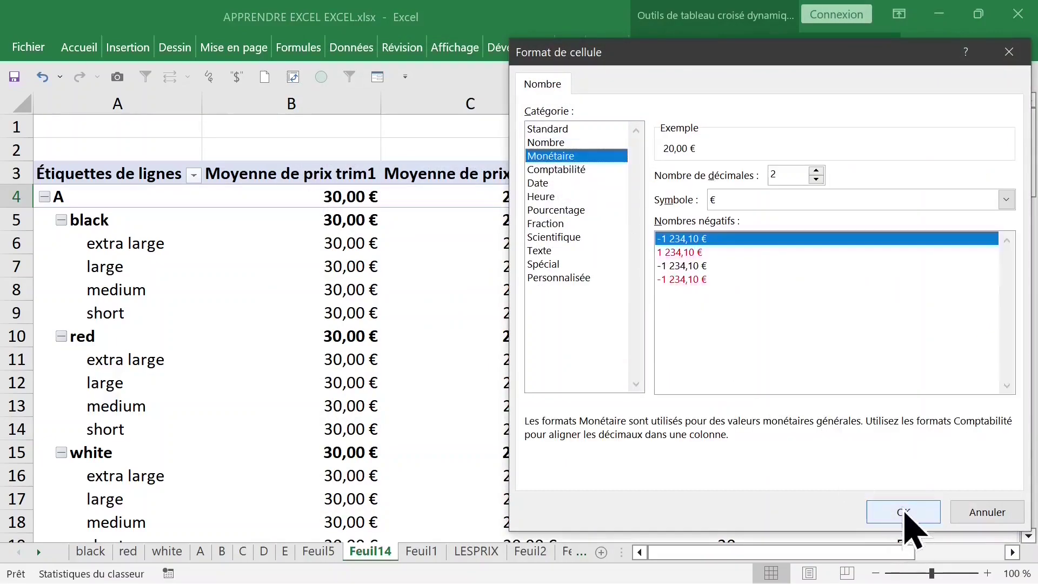
click(903, 513)
right_click(805, 202)
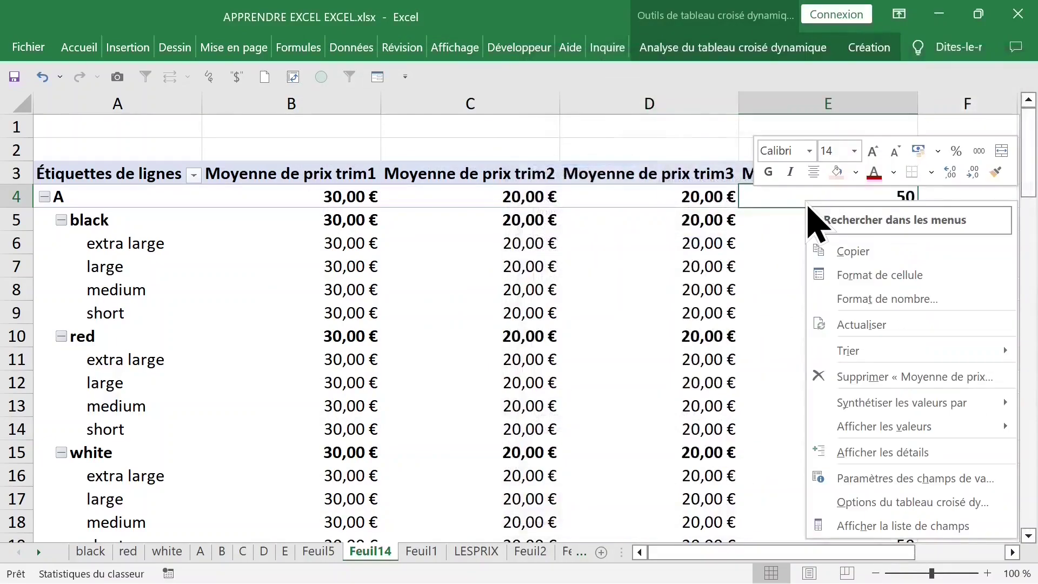
click(914, 299)
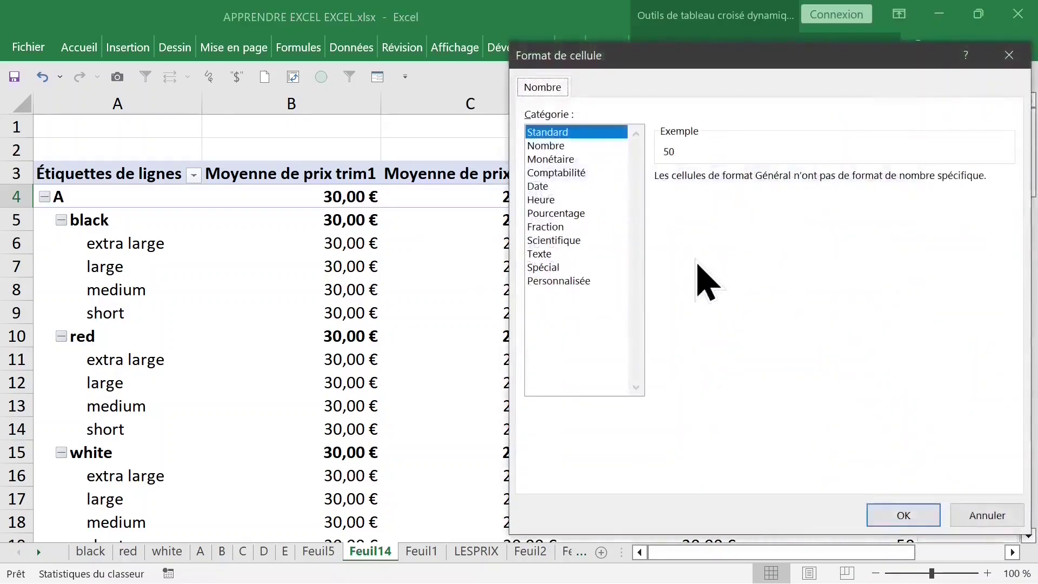
click(559, 159)
click(902, 516)
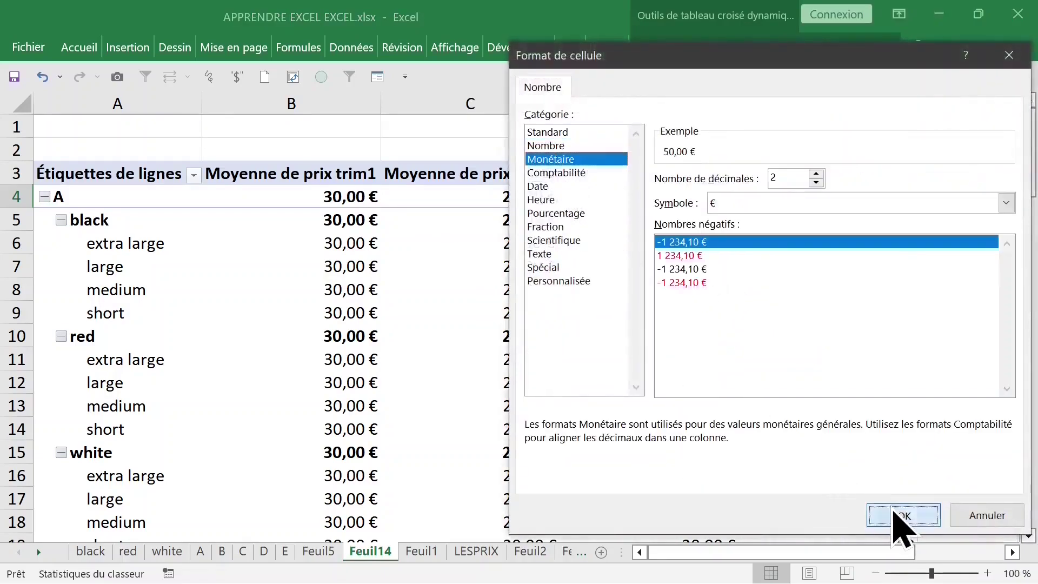
click(250, 276)
click(174, 244)
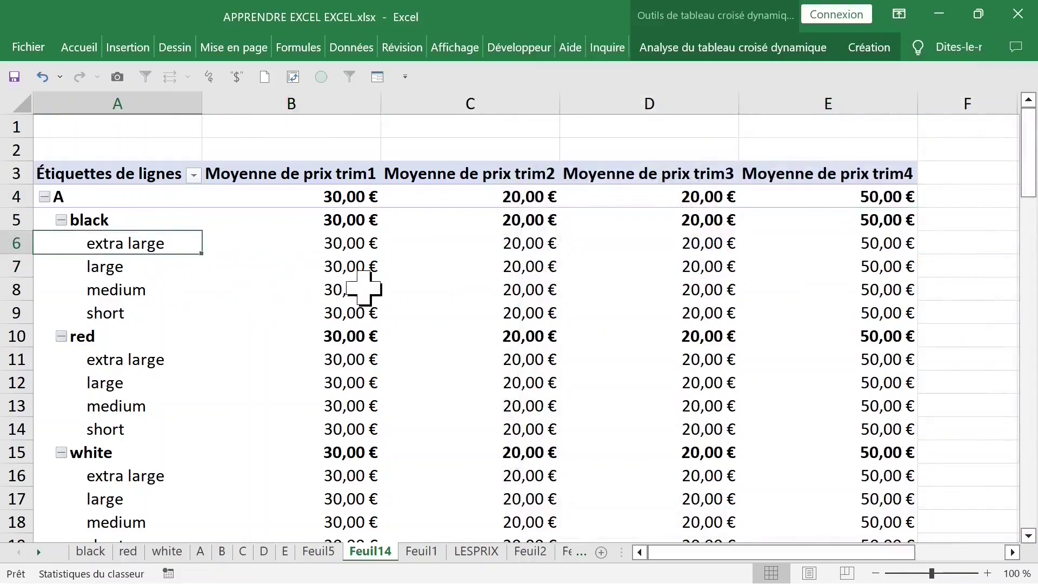
Step: Set the average price pivot table's report layout to tabular form (Afficher sous forme tabulaire)
click(439, 272)
click(277, 216)
click(102, 226)
click(148, 247)
right_click(147, 249)
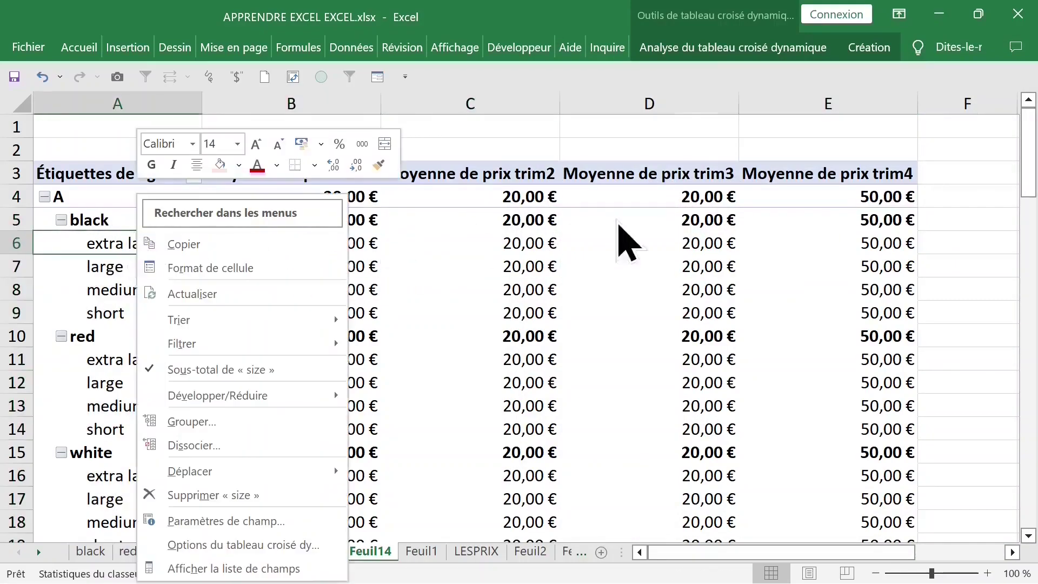
click(757, 57)
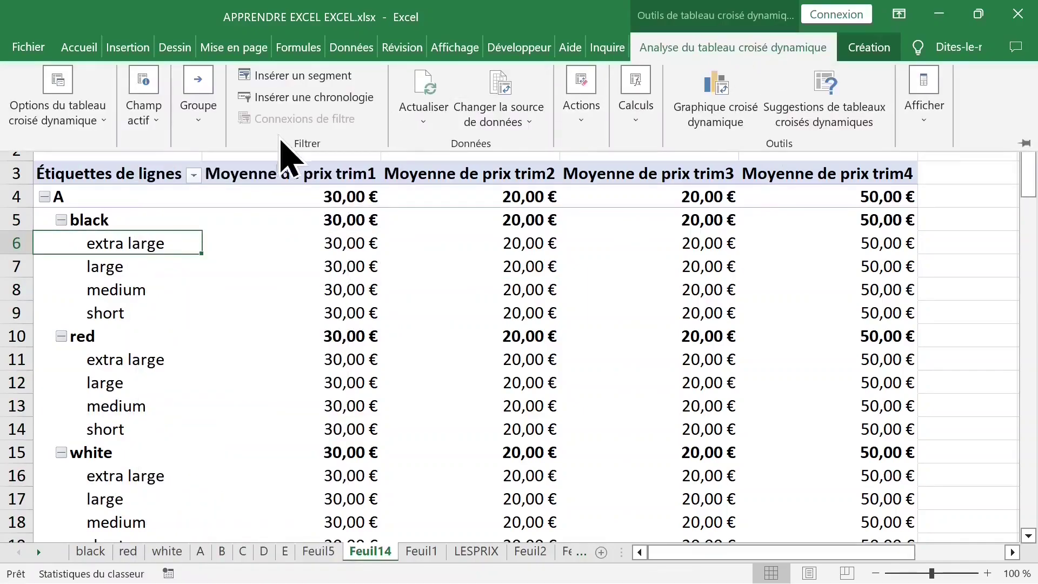
click(97, 120)
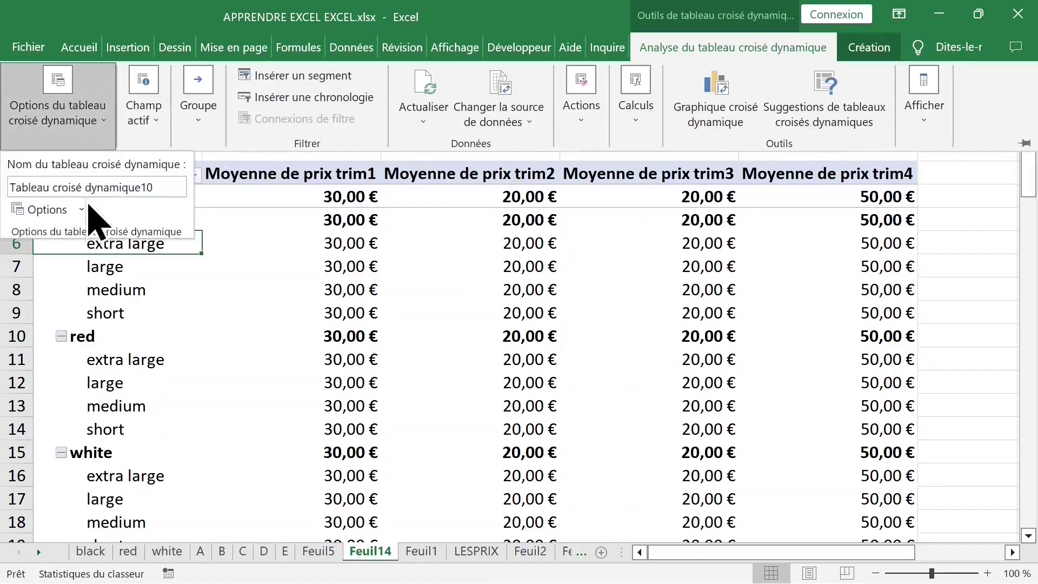
click(874, 43)
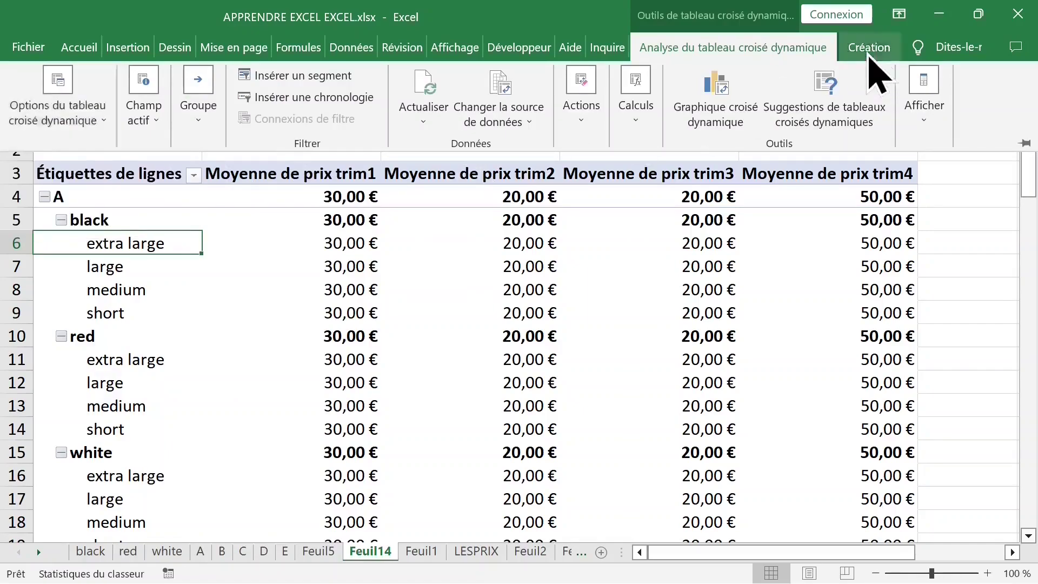
click(186, 126)
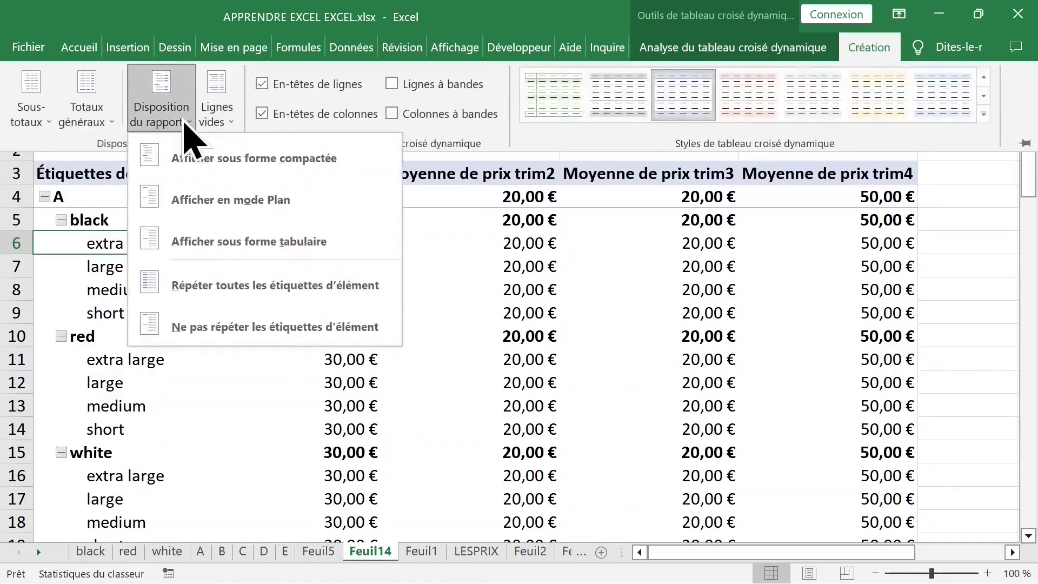
click(239, 242)
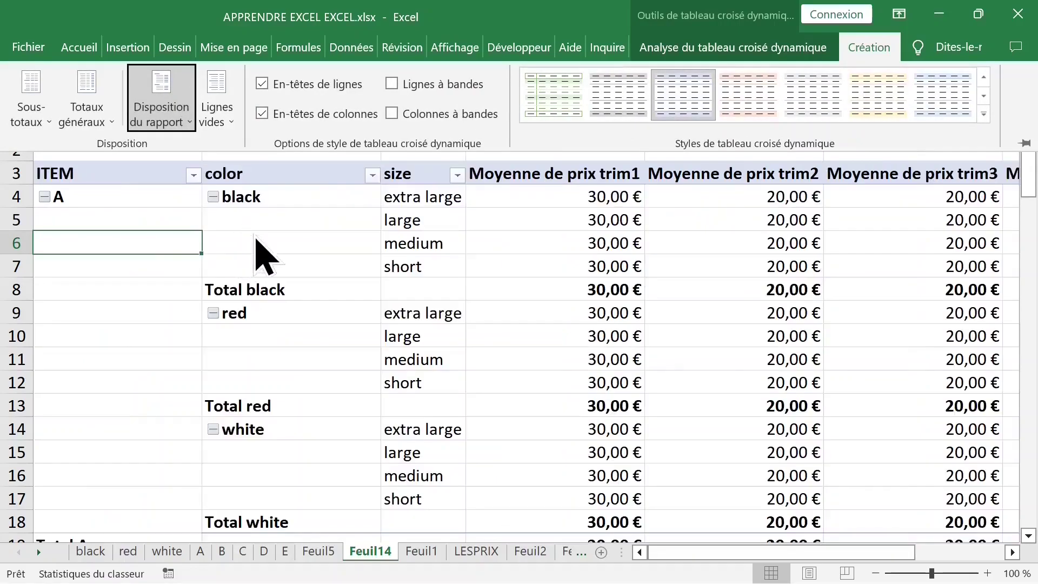
Step: Autofit the widths of the pivot table's ITEM, color and size columns
click(181, 222)
click(179, 311)
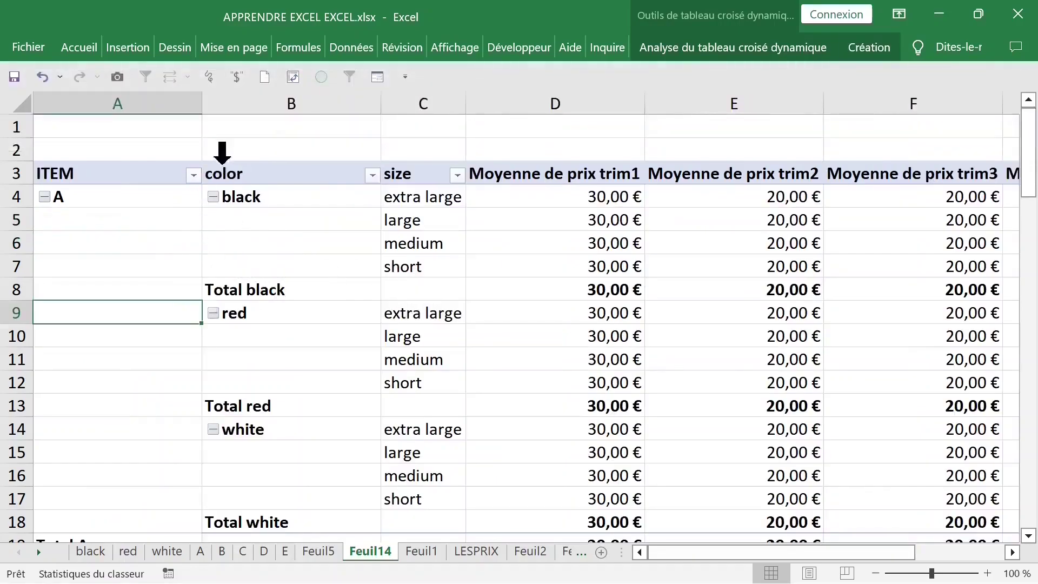
double_click(314, 110)
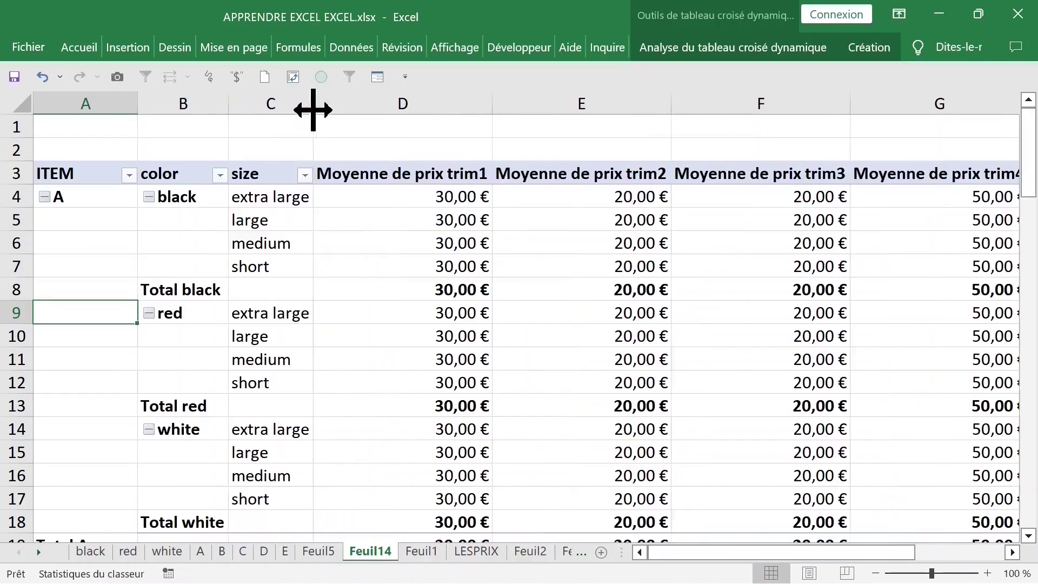
click(271, 174)
click(423, 216)
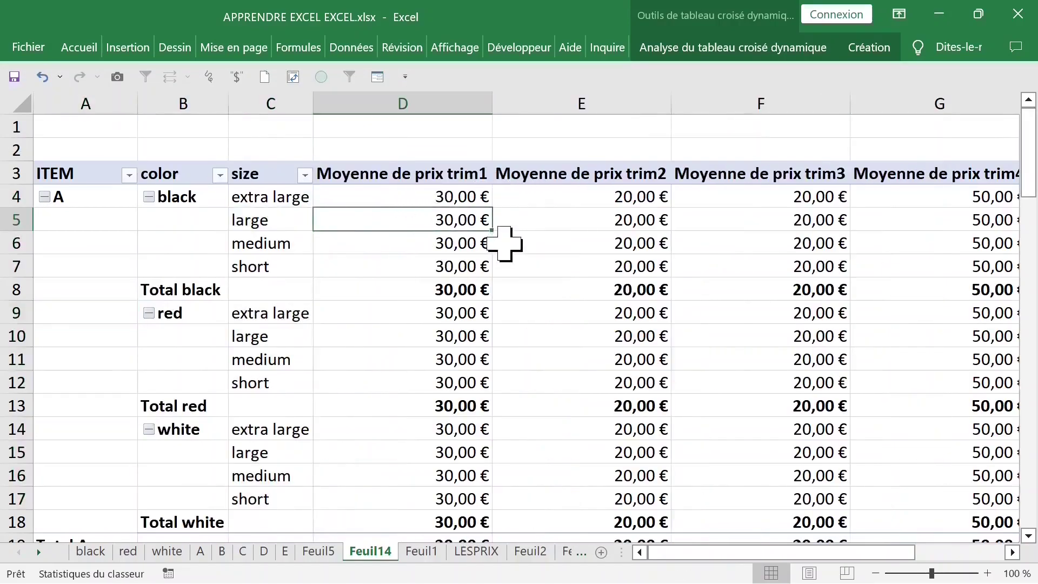
scroll(504, 242, down, 1)
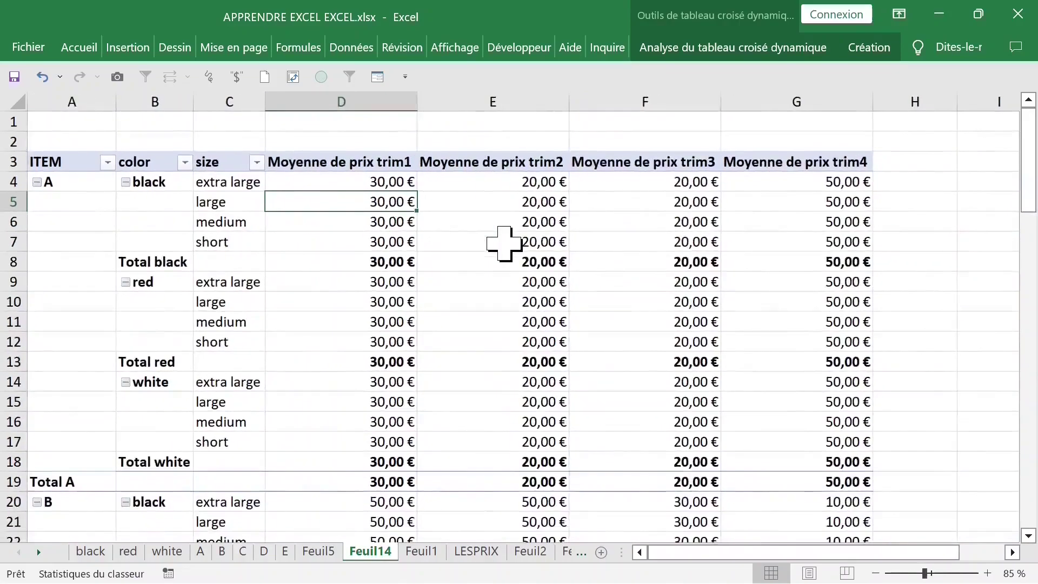
Step: Repeat all item labels in the pivot table so the blank ITEM and color cells are filled
drag(68, 205, 70, 440)
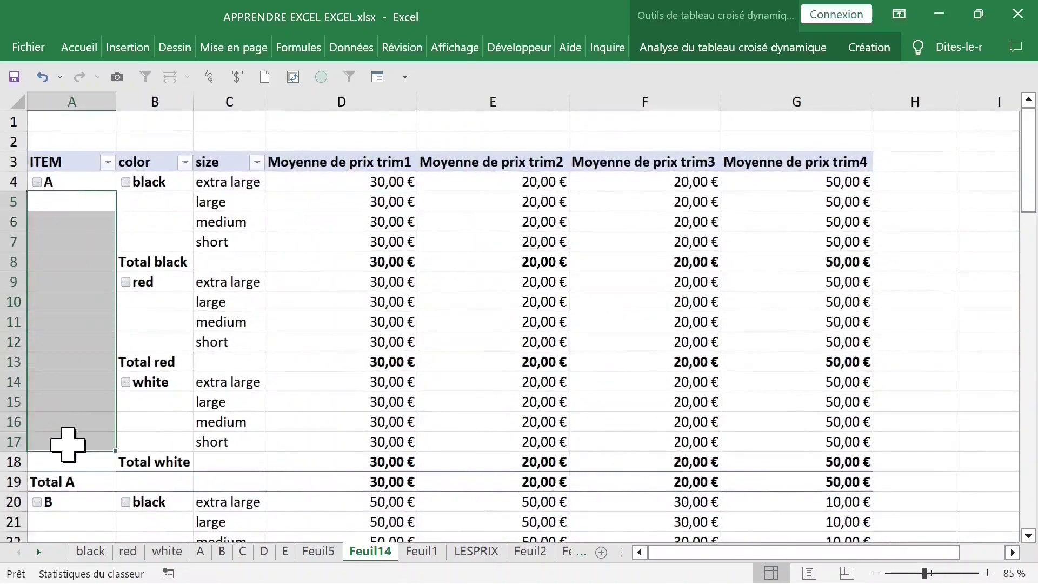
scroll(81, 301, down, 1)
scroll(80, 306, down, 4)
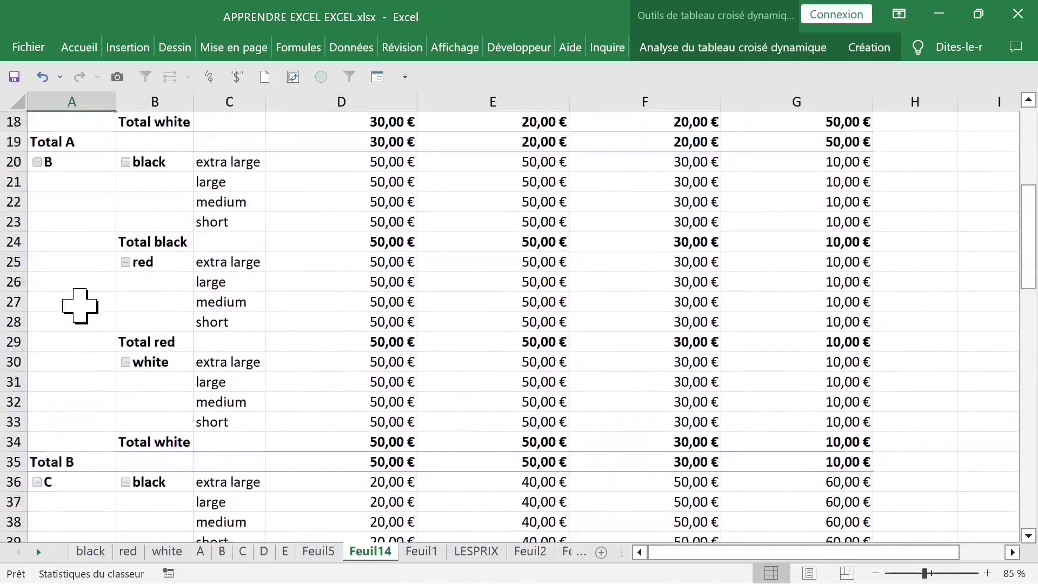
scroll(80, 306, up, 2)
scroll(80, 306, up, 5)
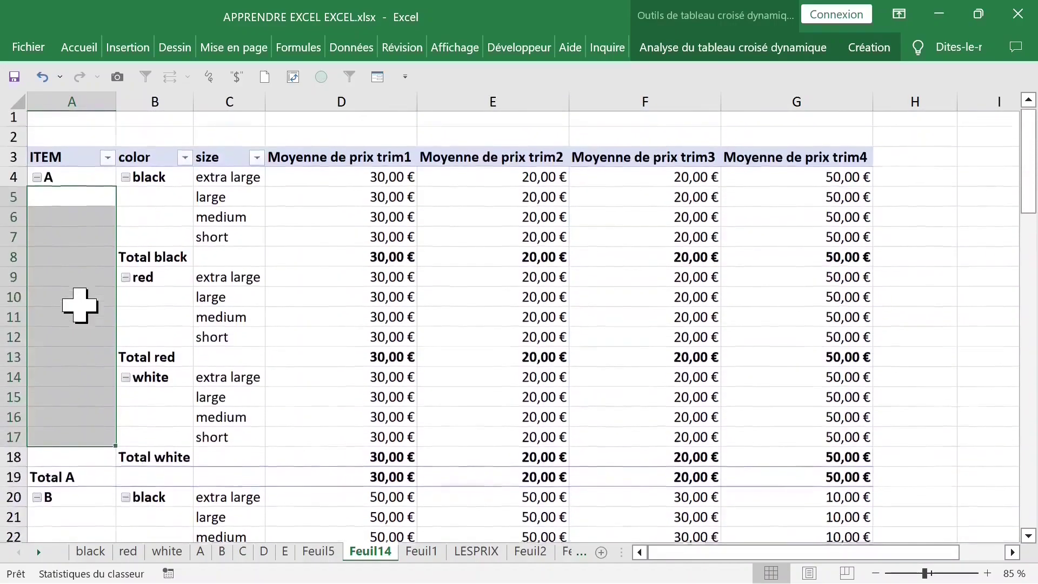
click(82, 243)
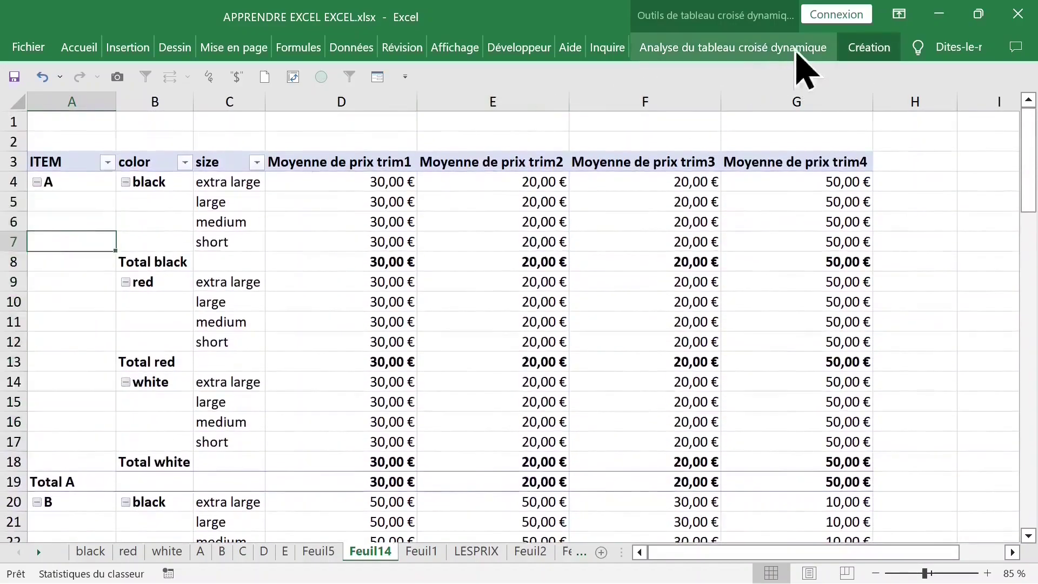
click(862, 47)
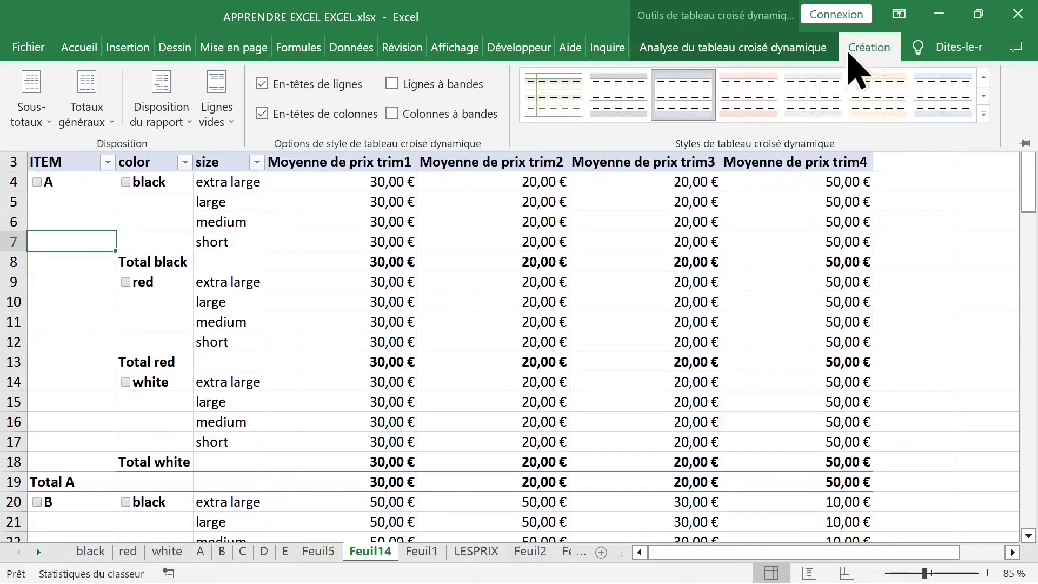
click(165, 116)
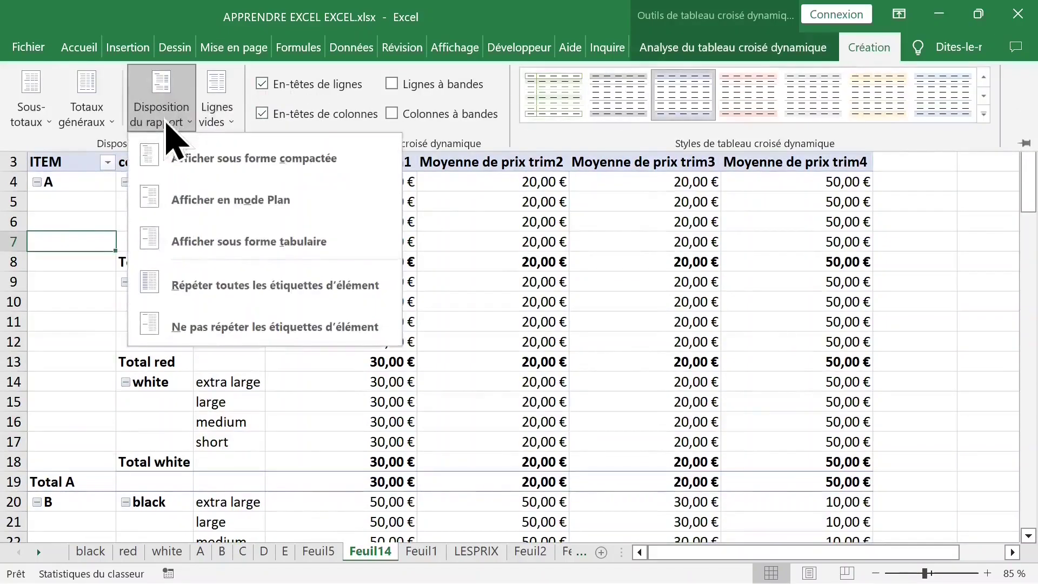
click(264, 297)
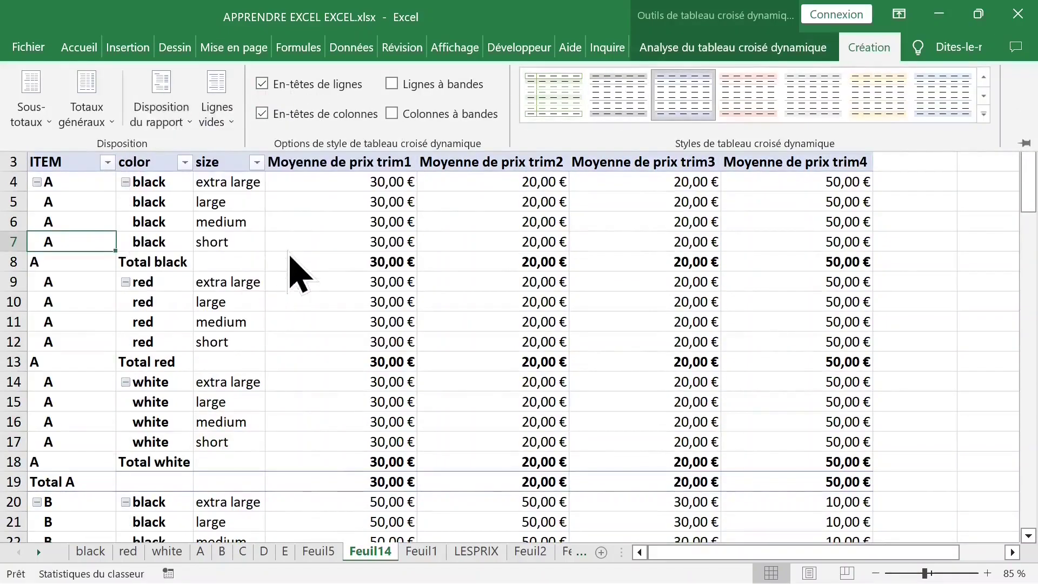
click(646, 282)
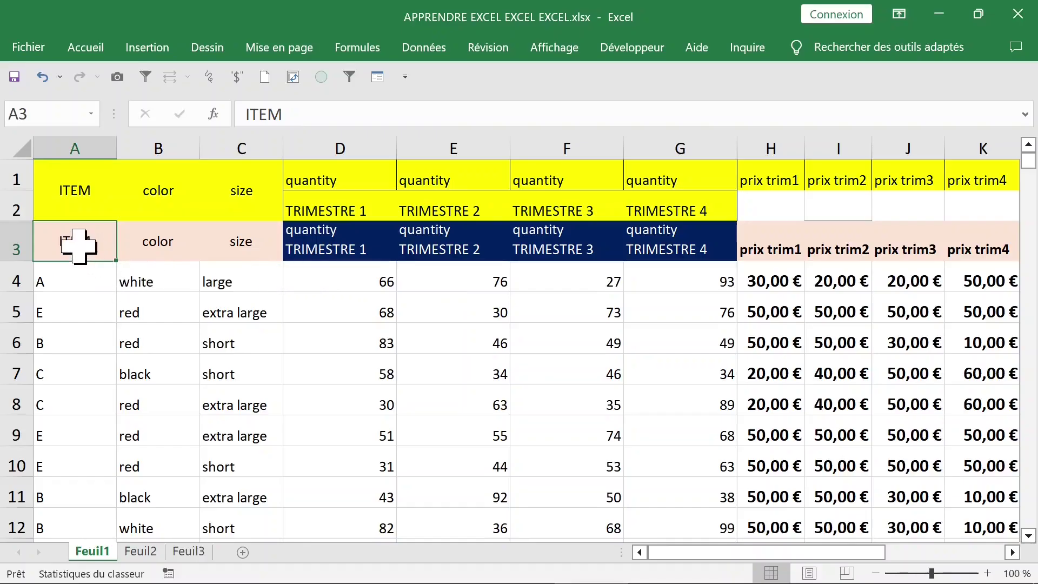
Step: In the workbook APPRENDRE EXCEL EXCEL EXCEL.xlsx, examine the combined header row 3 and its quantity and price columns
drag(97, 250, 719, 254)
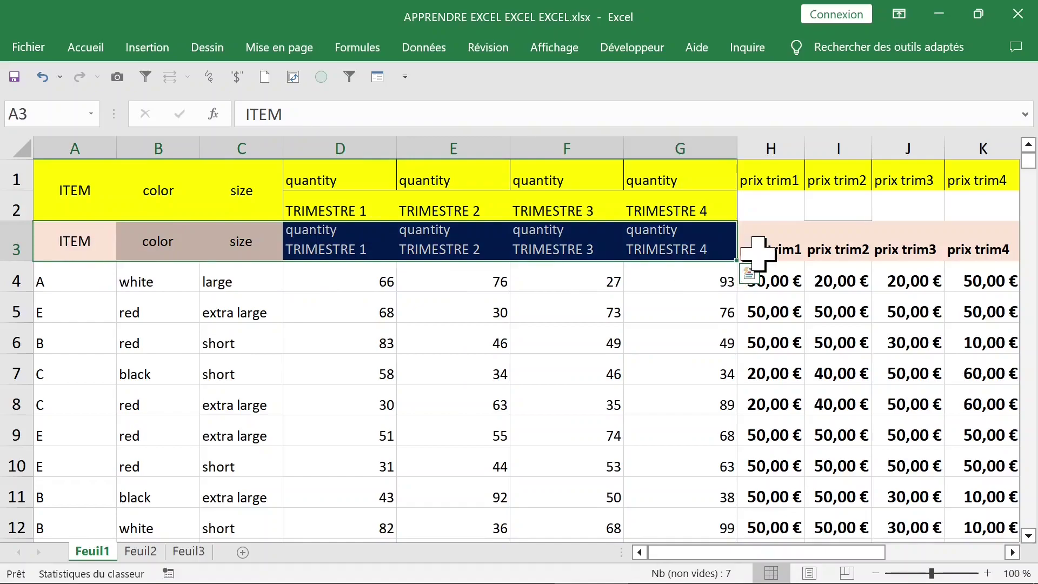
click(756, 248)
click(345, 246)
key(ctrl+space)
click(354, 249)
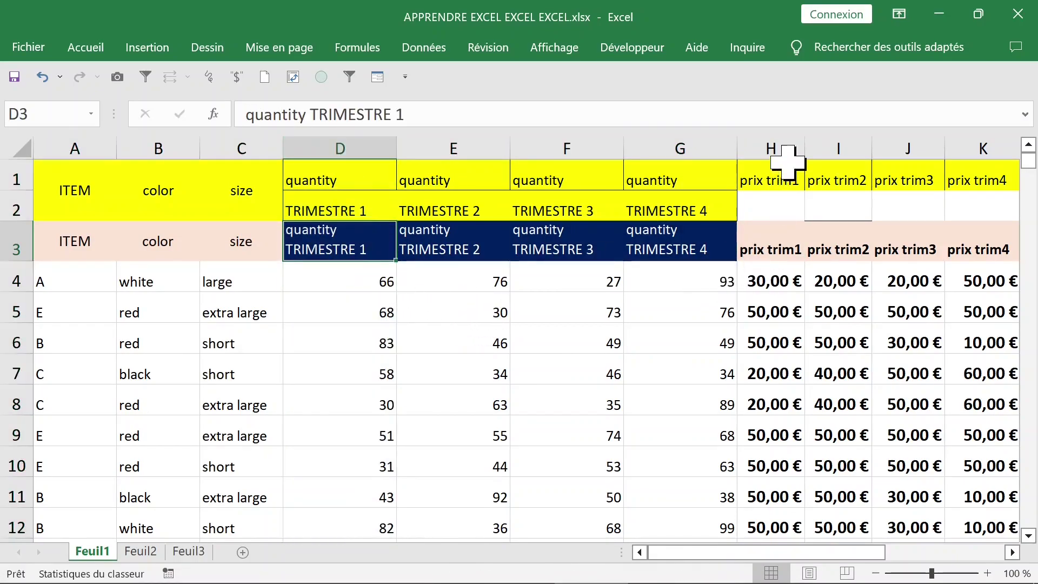
click(767, 147)
click(771, 284)
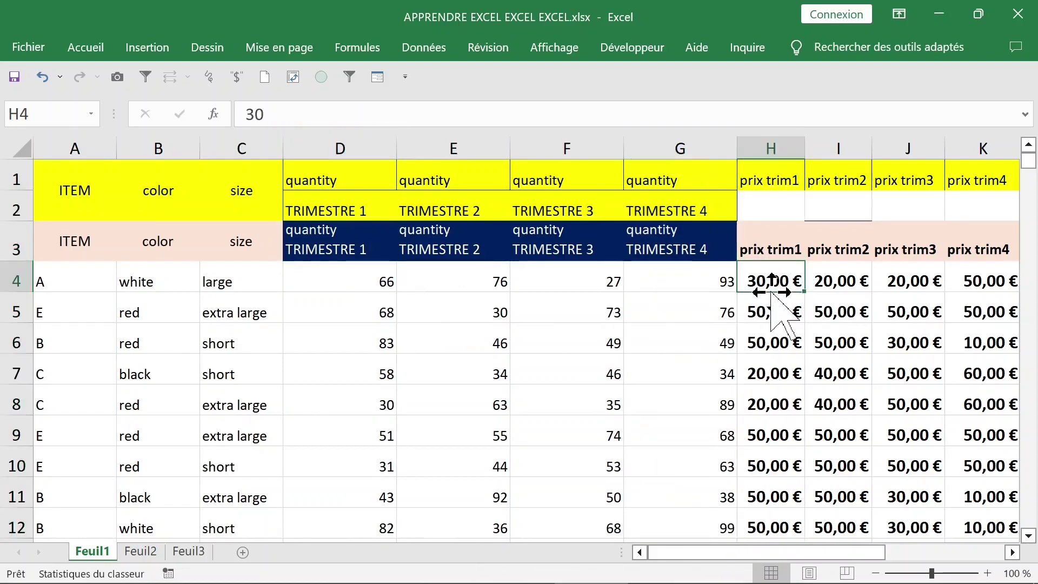
Step: Inspect the total trim1 formula in cell L4 of the source data, leave it unedited and return to column A
key(Right)
key(Right)
key(Right)
key(Right)
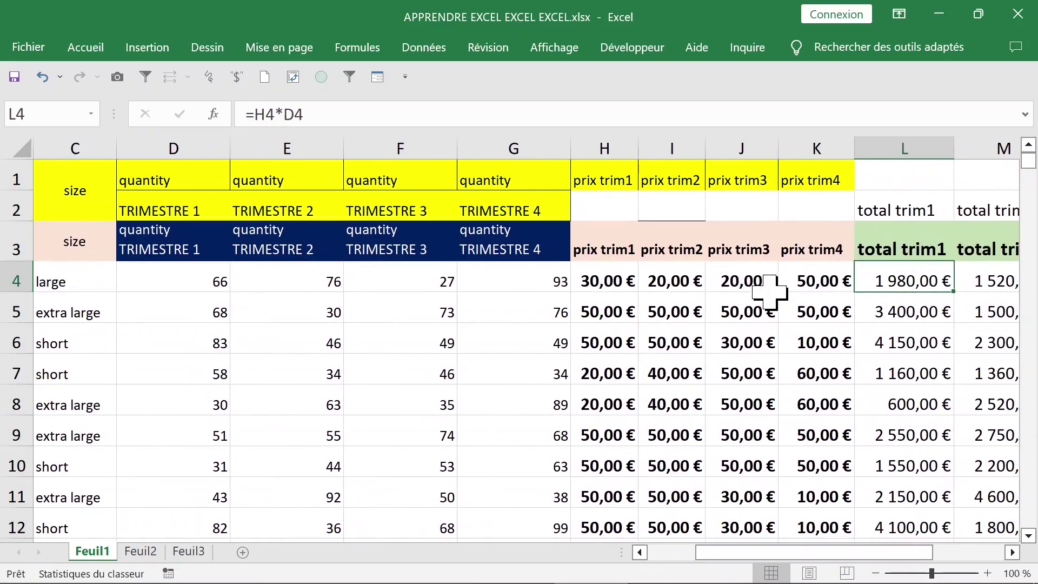
double_click(911, 281)
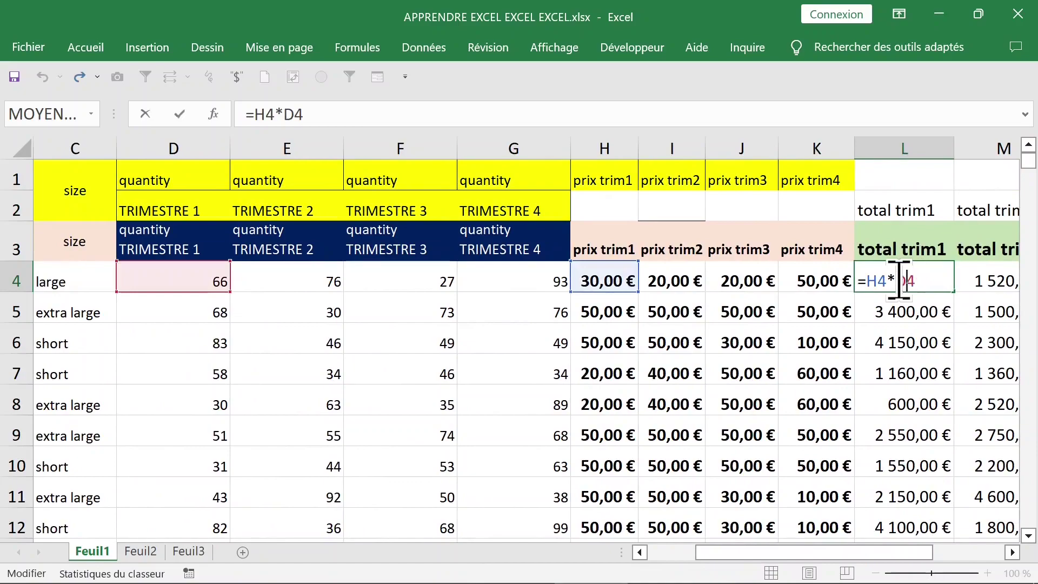
key(Escape)
key(Left)
key(Left)
key(Left)
key(Left)
key(Left)
key(Left)
key(Left)
key(Left)
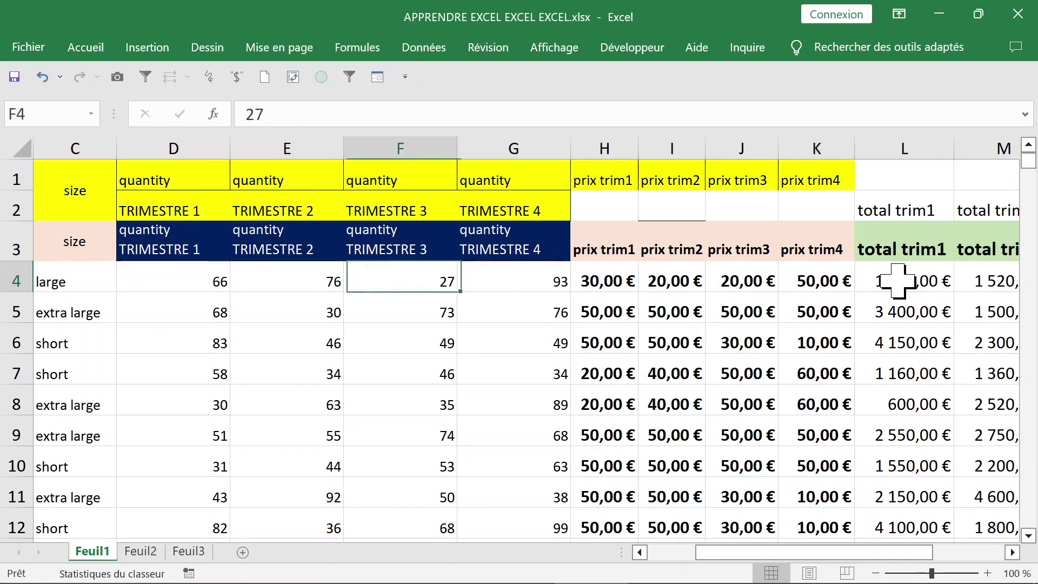
key(Left)
key(Left)
key(Left)
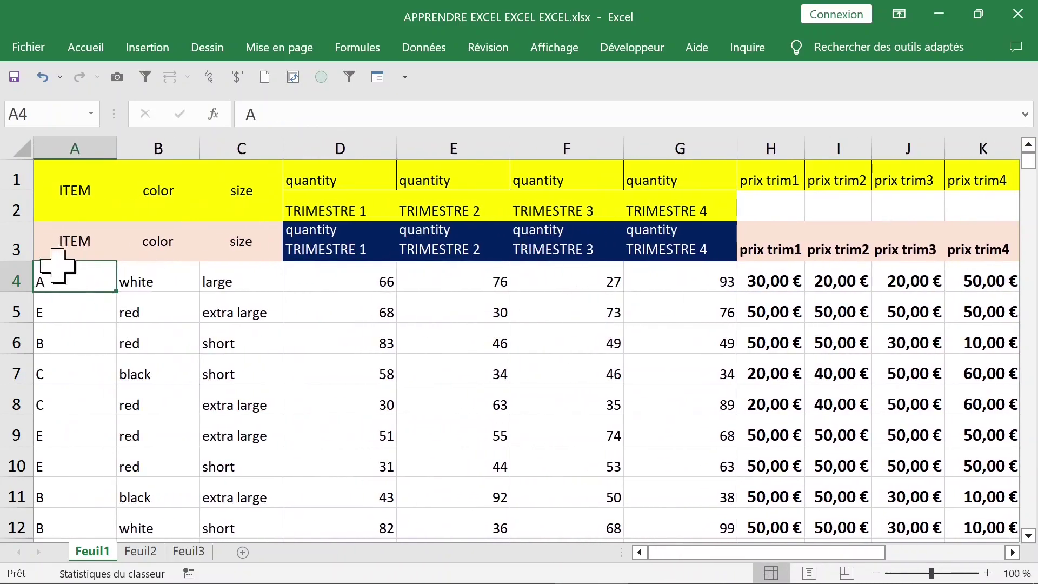
Step: Insert a pivot table on a new sheet from the data range A3:K358, using row 3 as the headers
click(81, 250)
key(shift+Right)
key(shift+Right)
key(shift+Right)
key(shift+Right)
key(shift+Right)
key(shift+Right)
key(shift+Right)
key(shift+Right)
key(shift+Right)
key(shift+Right)
key(shift+Right)
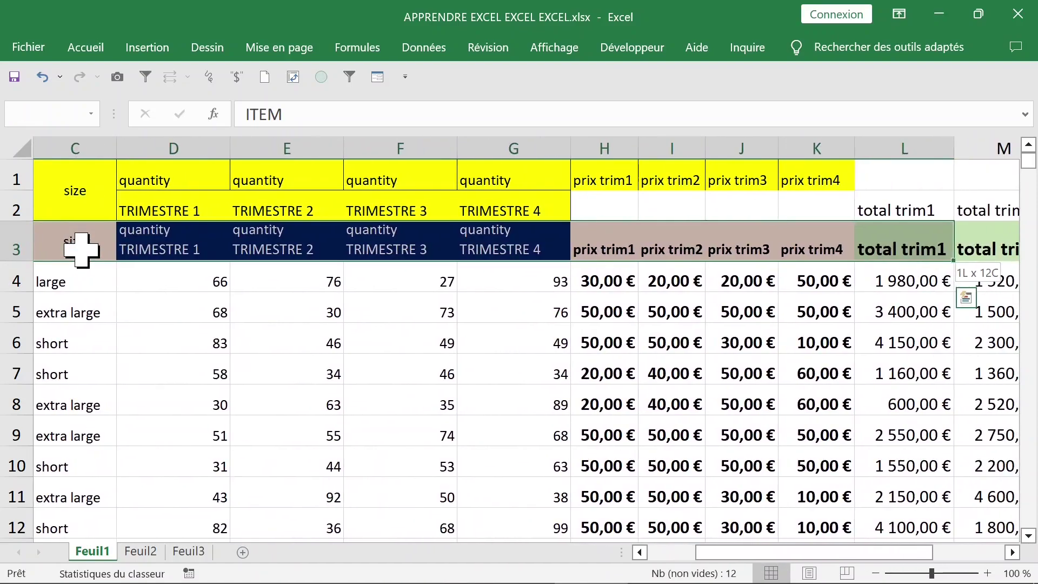
key(shift+Left)
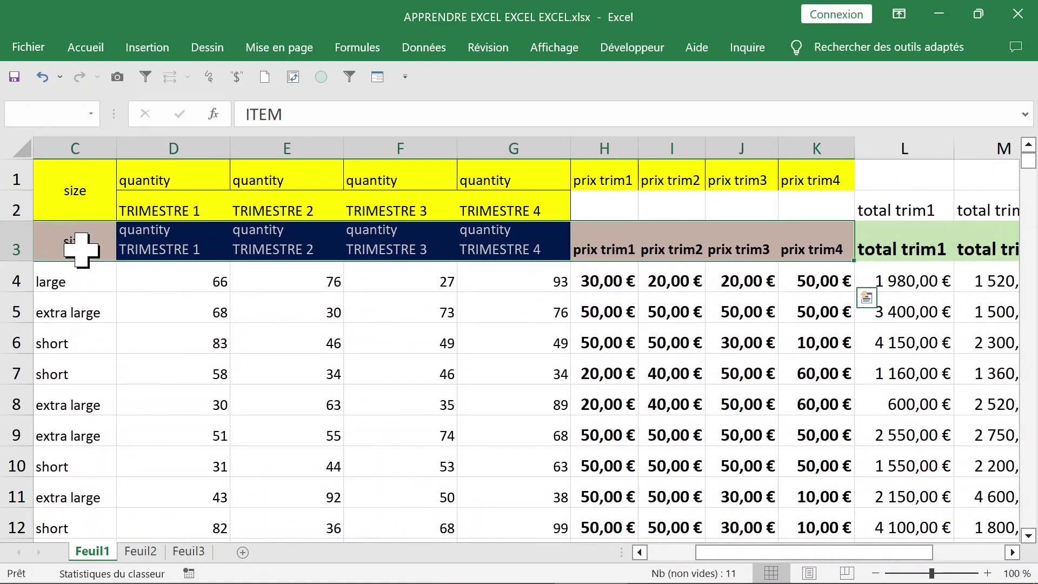
key(ctrl+shift+Down)
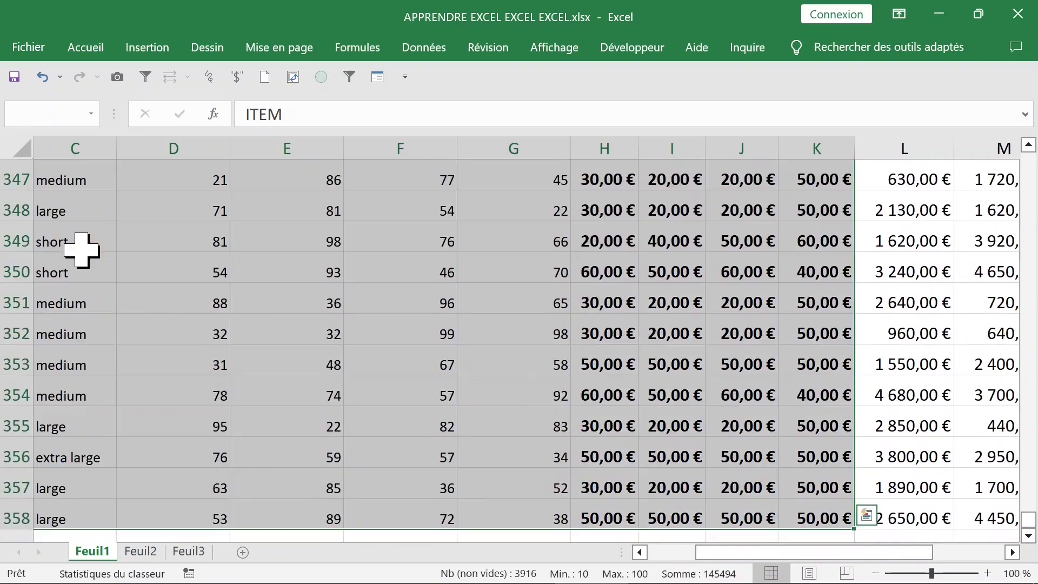
click(151, 47)
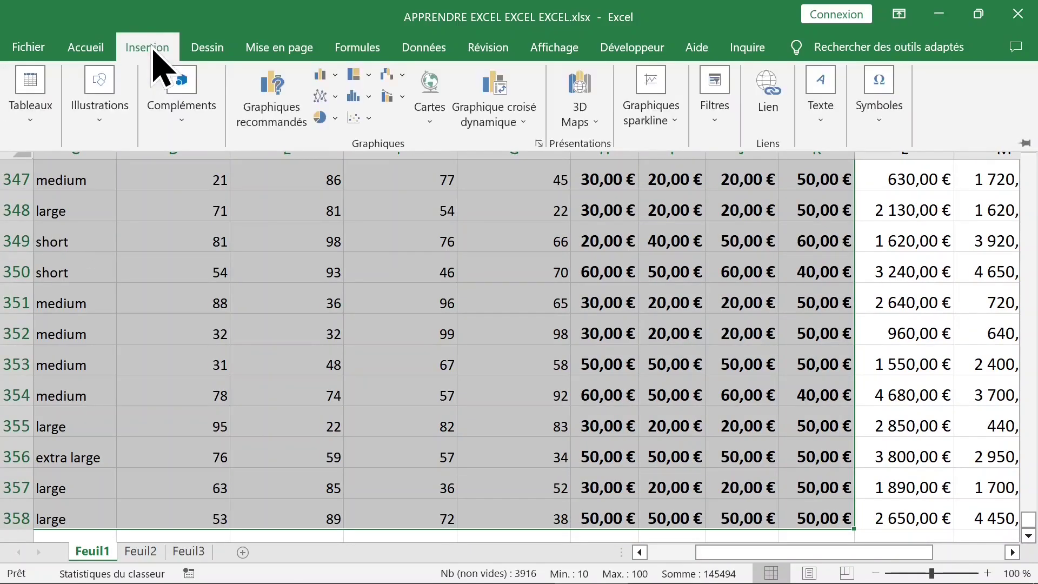
click(32, 92)
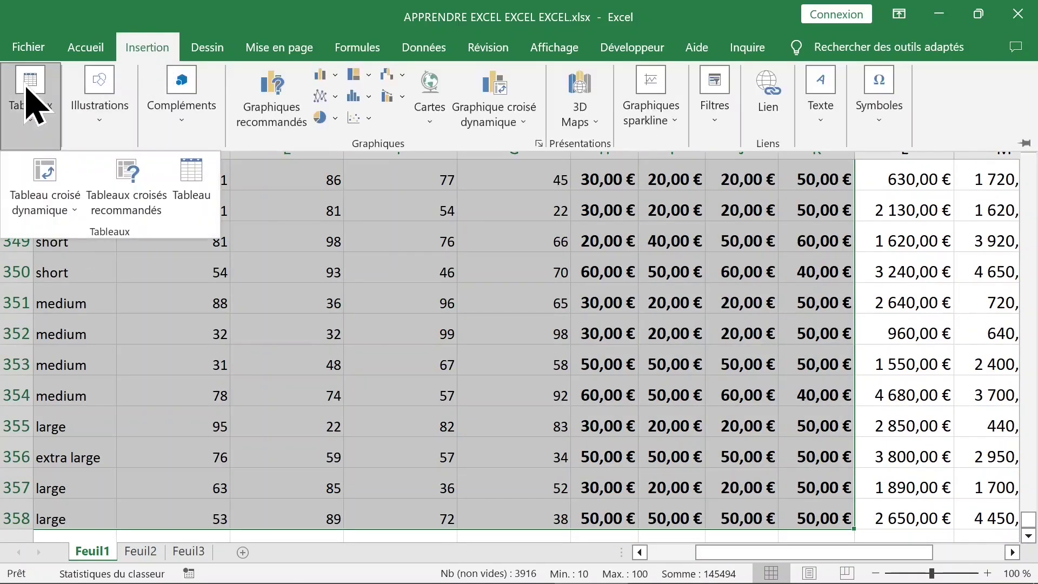
click(44, 186)
click(584, 313)
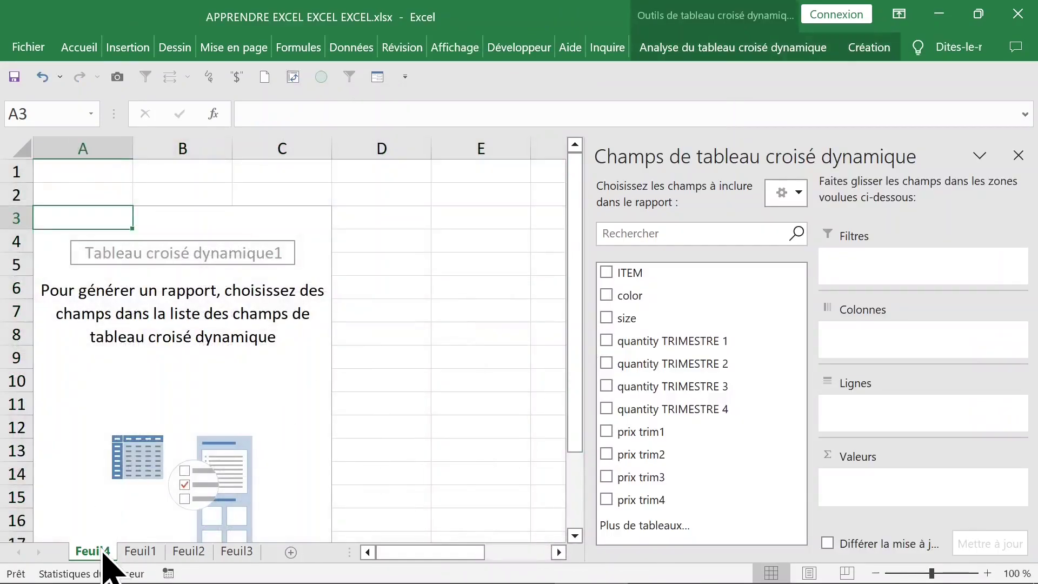
Step: Rename the new pivot table sheet as TCD01
double_click(98, 551)
text(TCD)
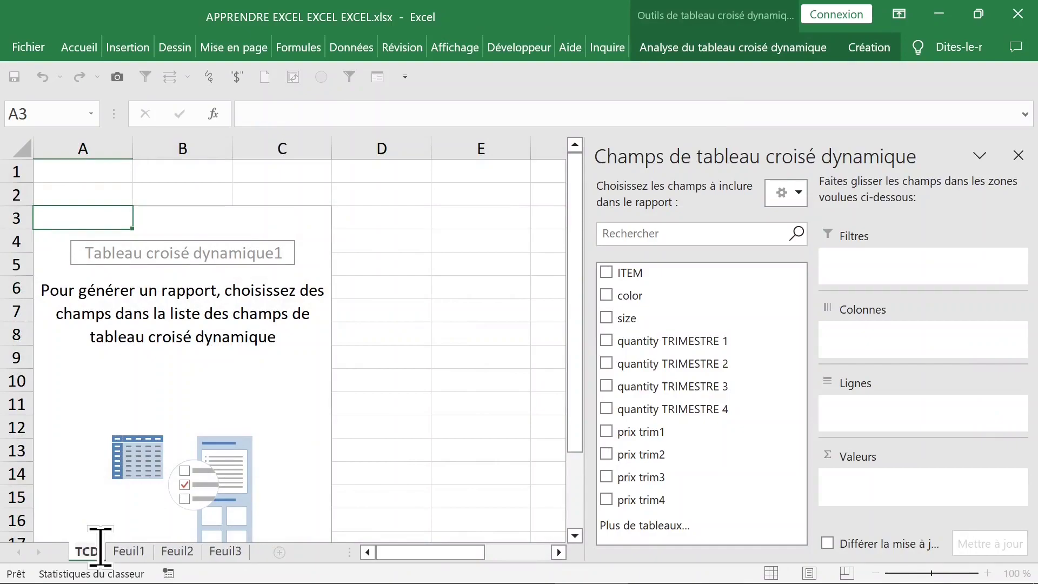
text(01)
click(411, 360)
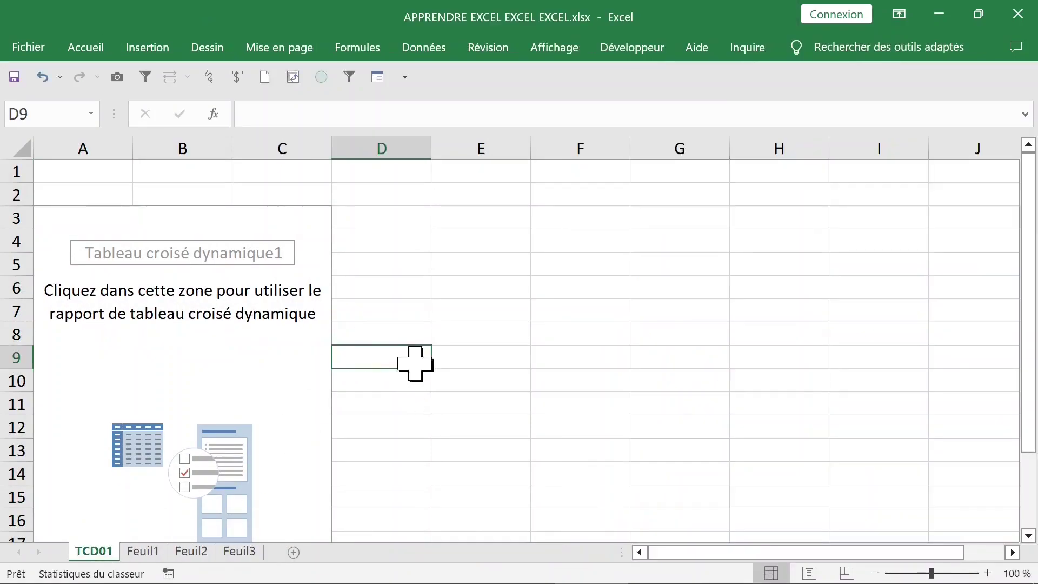
Step: Add ITEM, color and size as row fields and quantity TRIMESTRE 1 to quantity TRIMESTRE 4 as summed values in the TCD01 pivot table
click(208, 371)
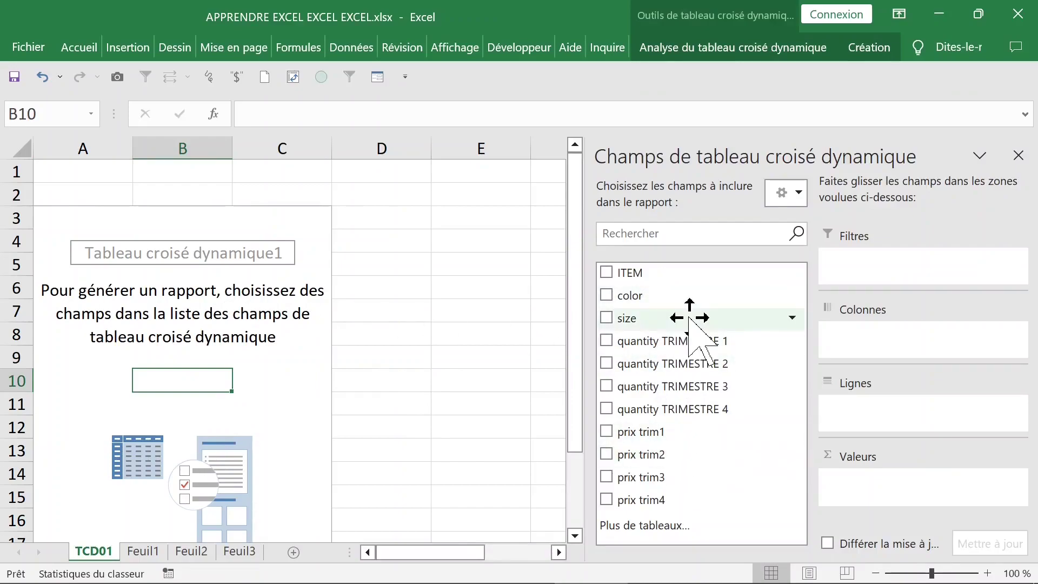
click(606, 273)
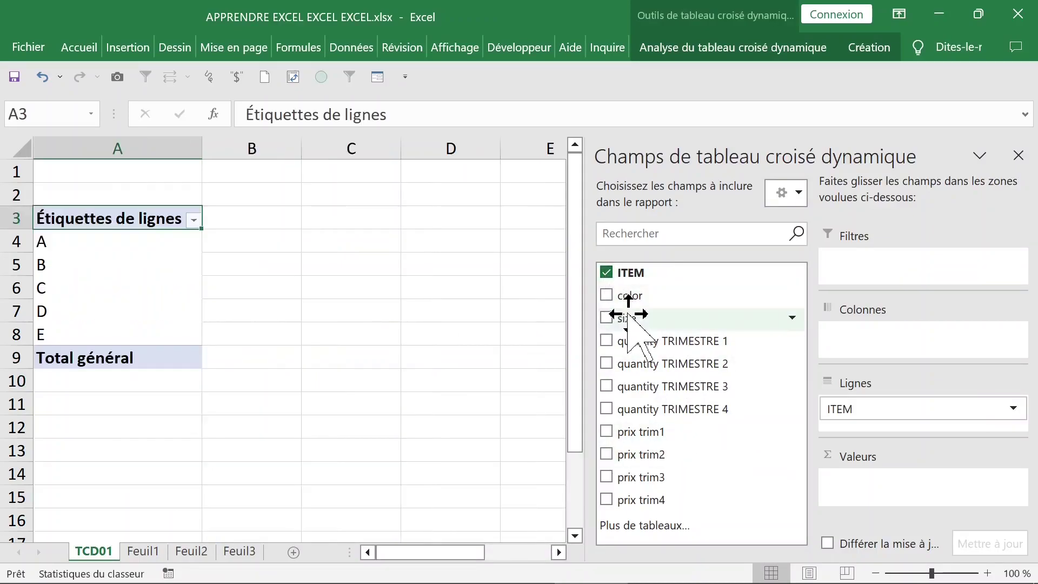
click(606, 296)
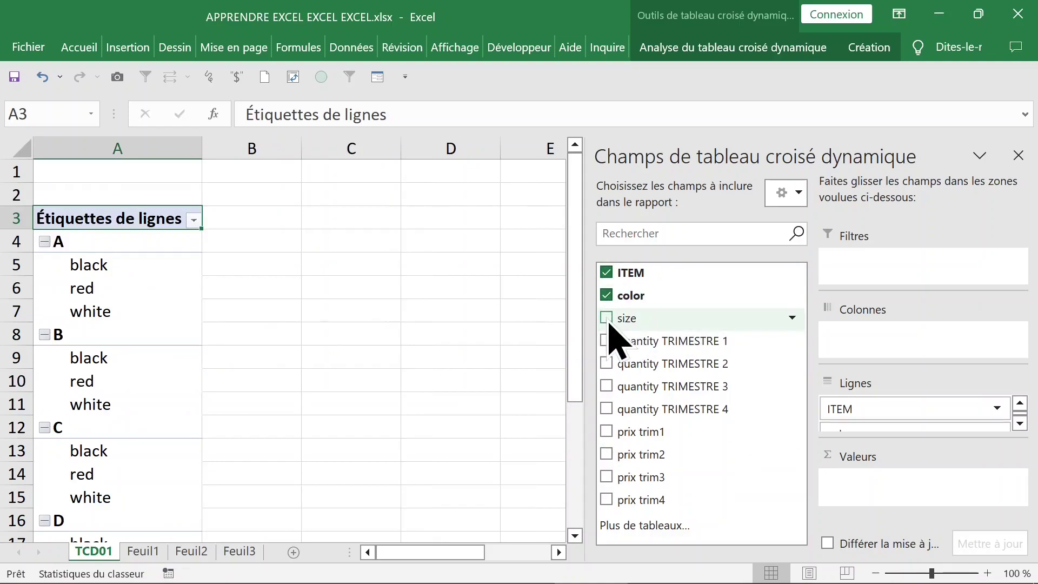
click(607, 319)
click(607, 342)
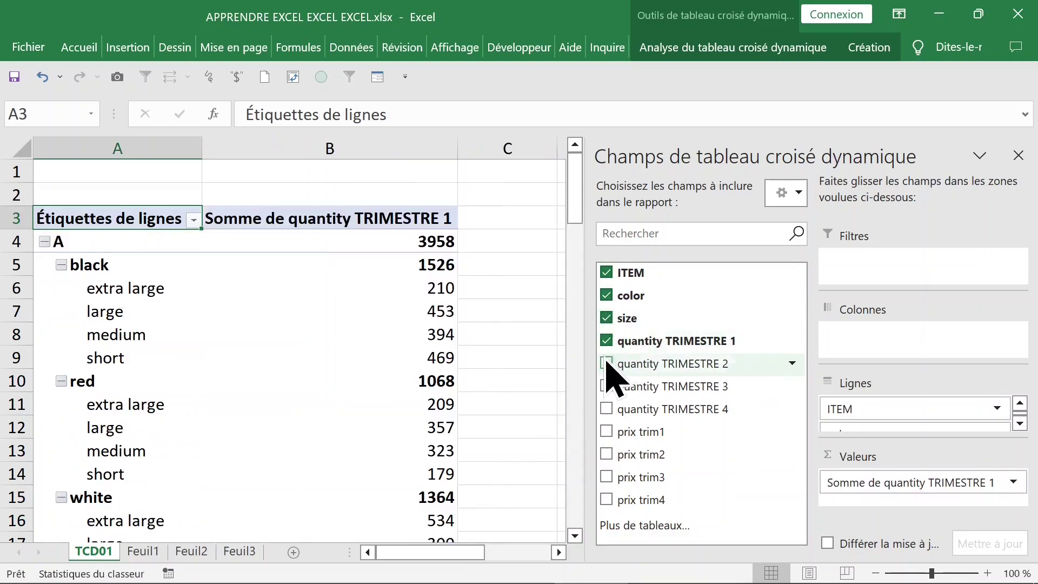
click(606, 364)
click(607, 386)
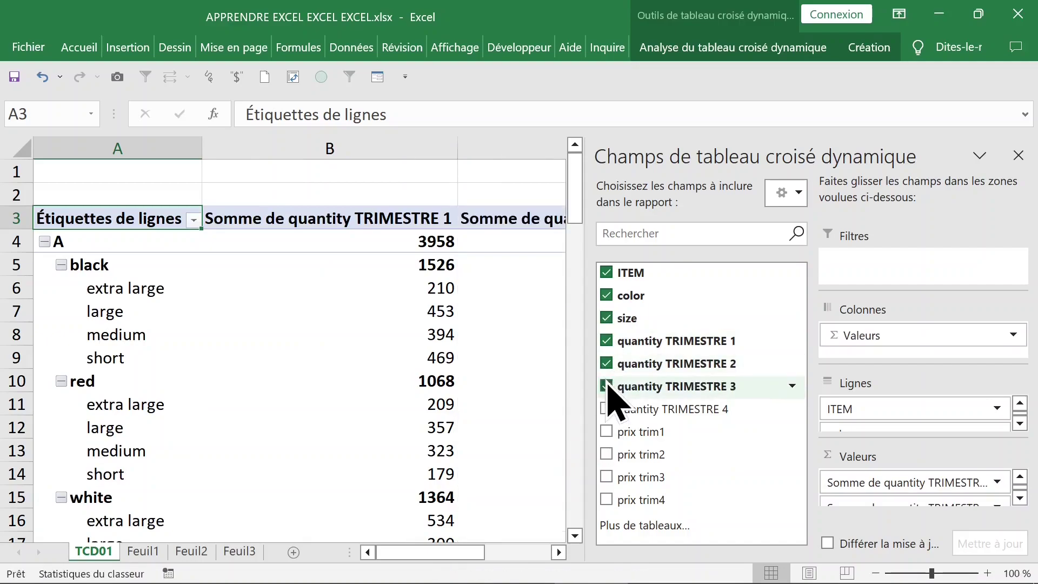
click(606, 410)
Step: Show the TCD01 pivot table in tabular form
click(314, 335)
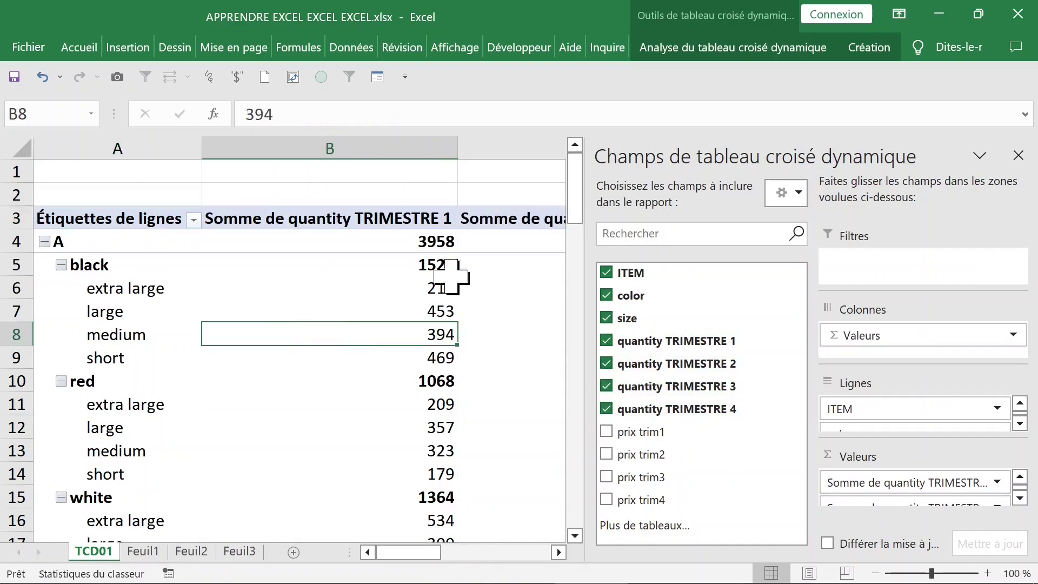
click(868, 47)
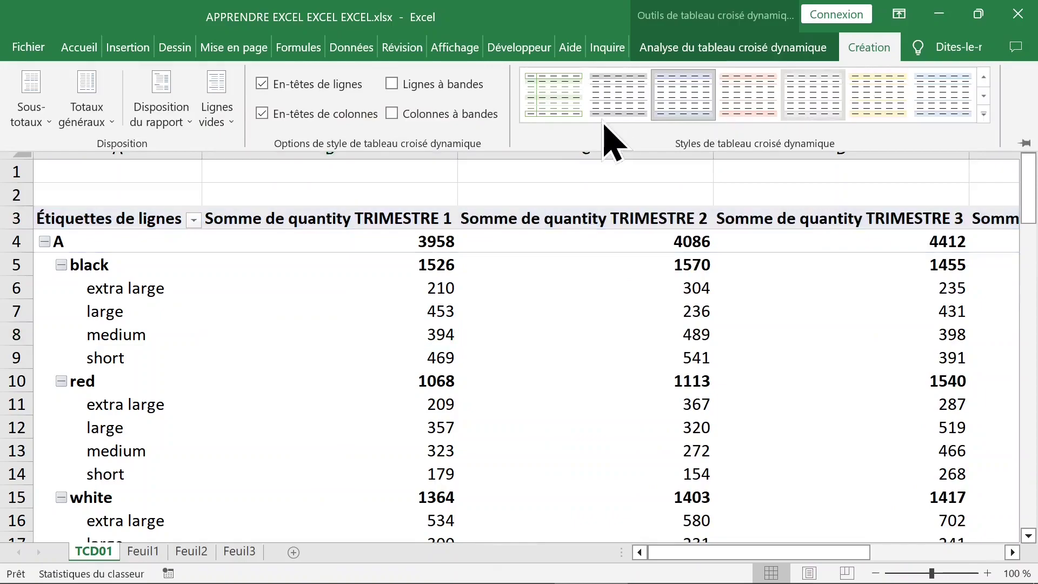
click(185, 124)
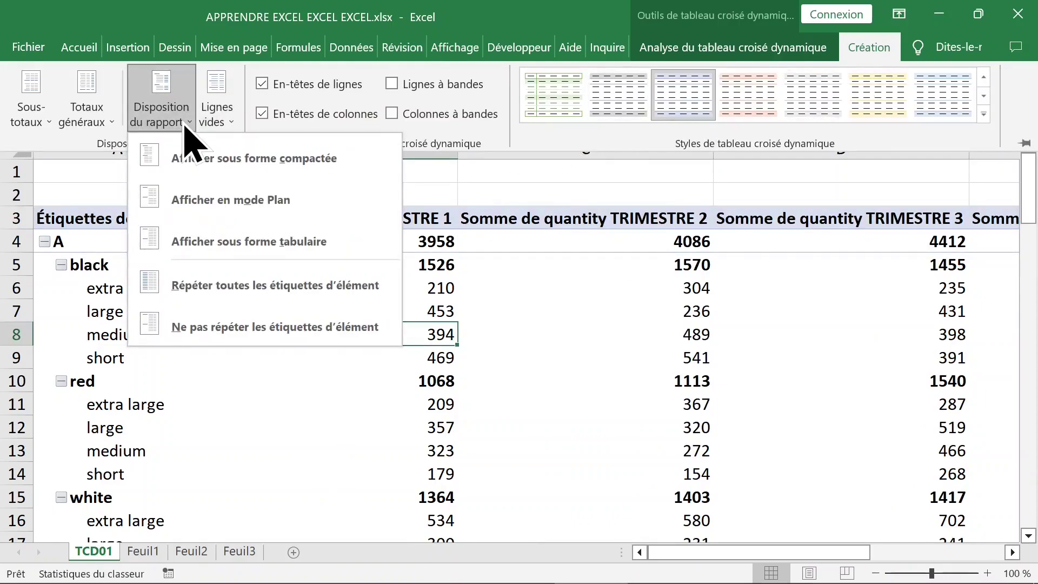
click(213, 241)
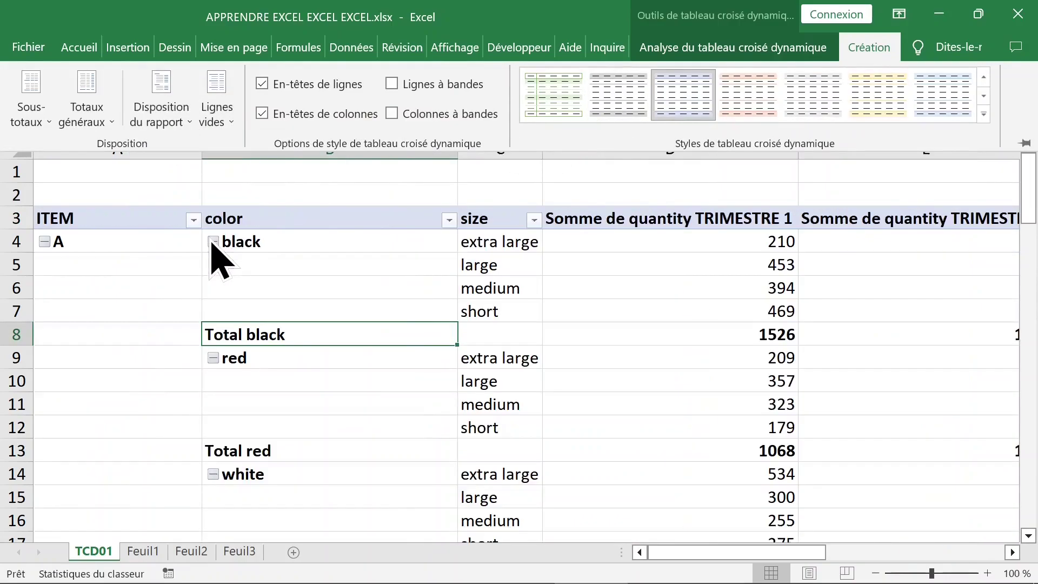
click(232, 265)
Step: Fit the widths of columns A and B to their contents
drag(138, 140, 440, 145)
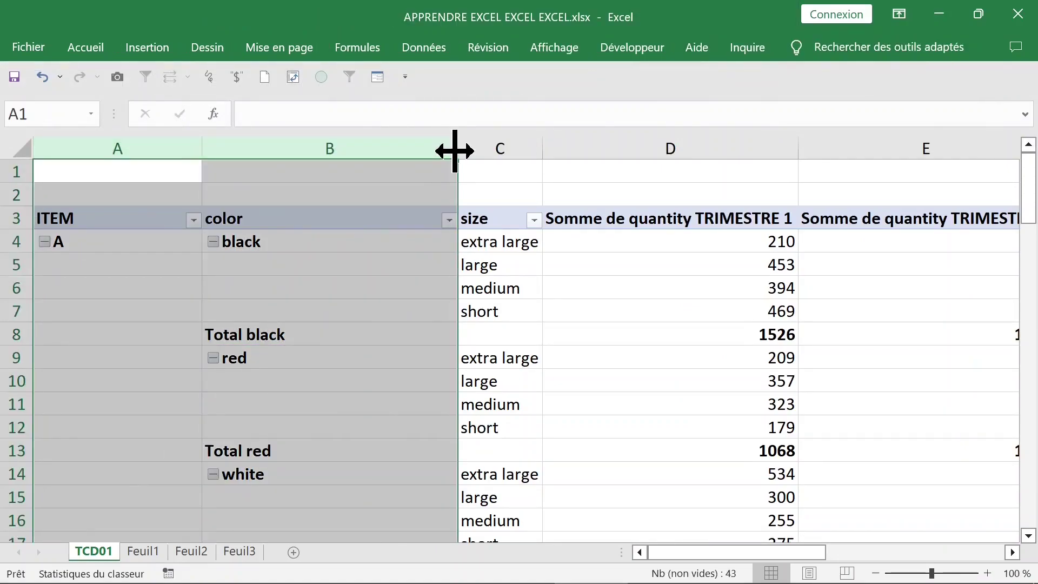
double_click(457, 151)
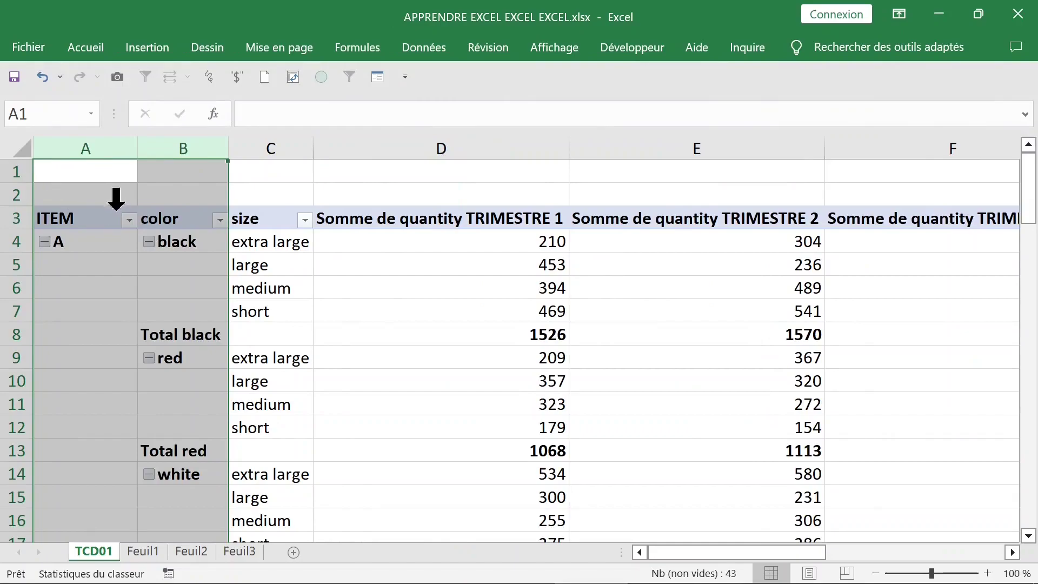
click(95, 278)
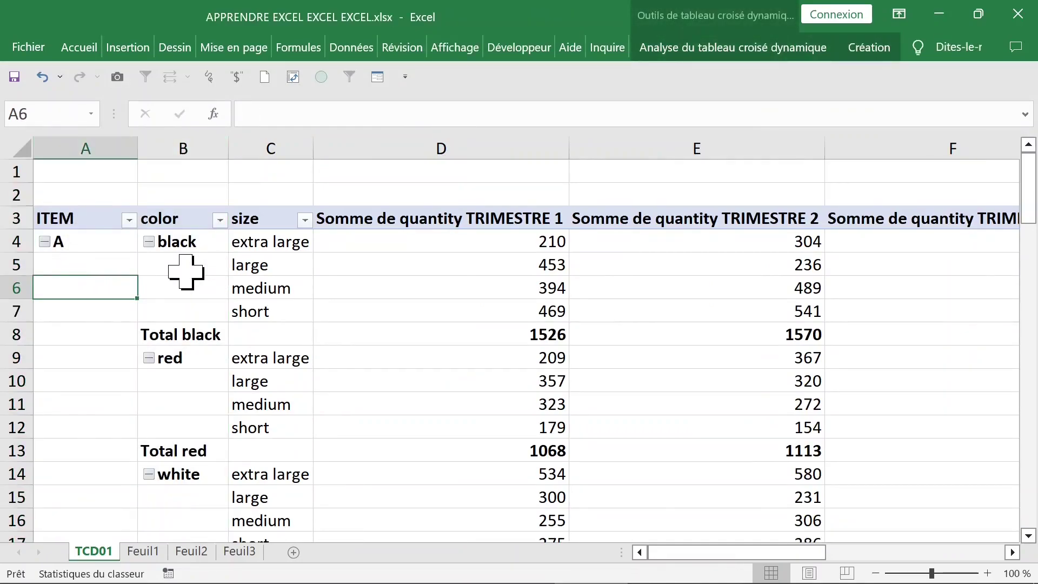
Step: Repeat all item labels in the blank ITEM and color cells of the pivot table
drag(100, 266, 92, 452)
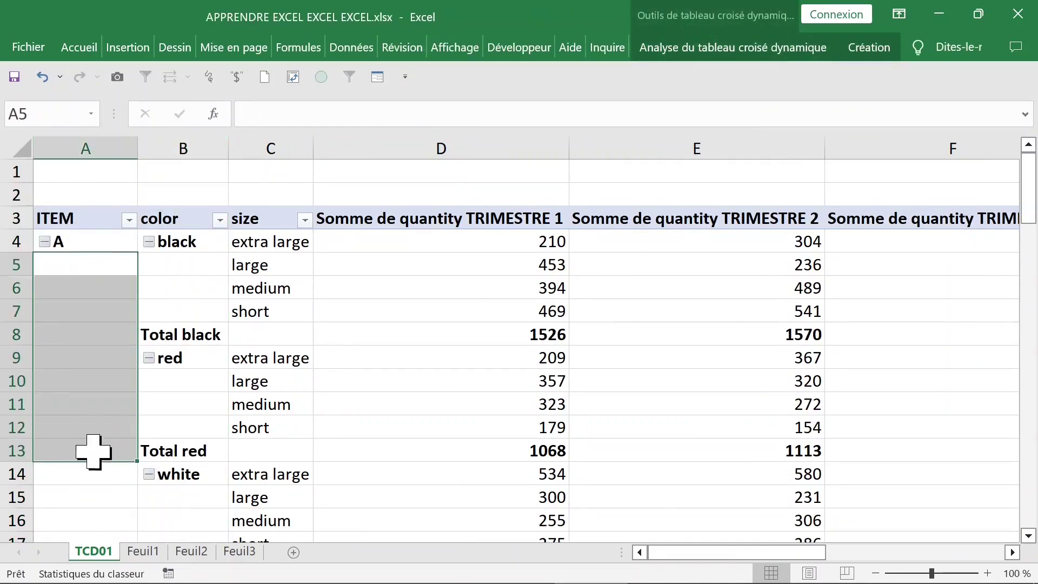
click(88, 270)
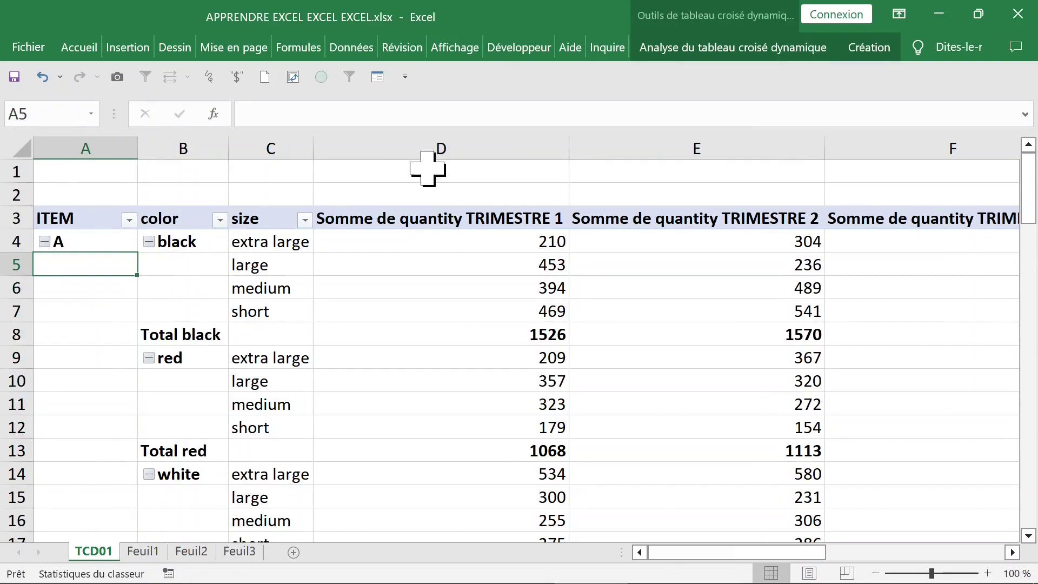
click(869, 47)
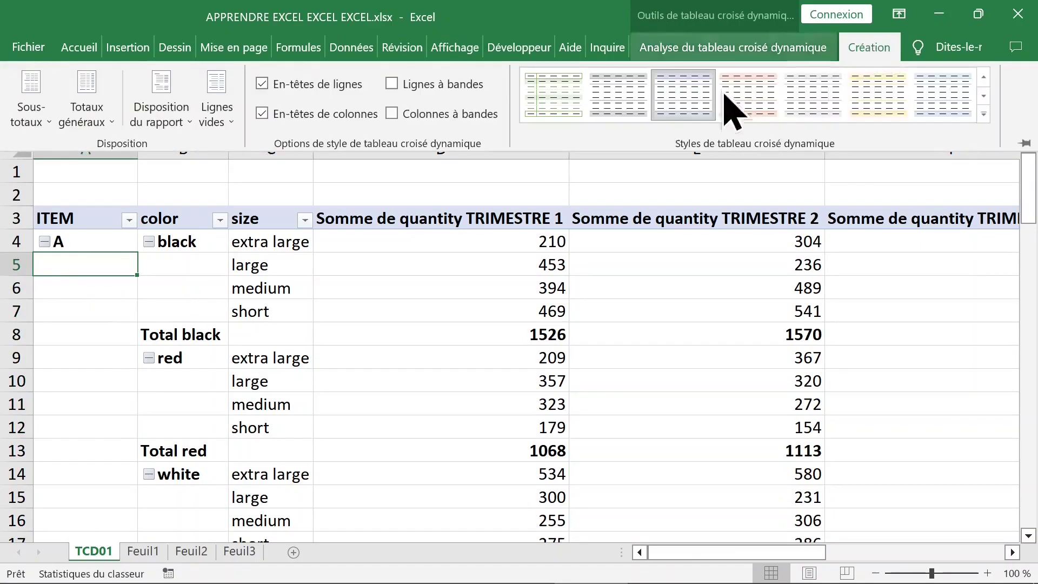
click(187, 122)
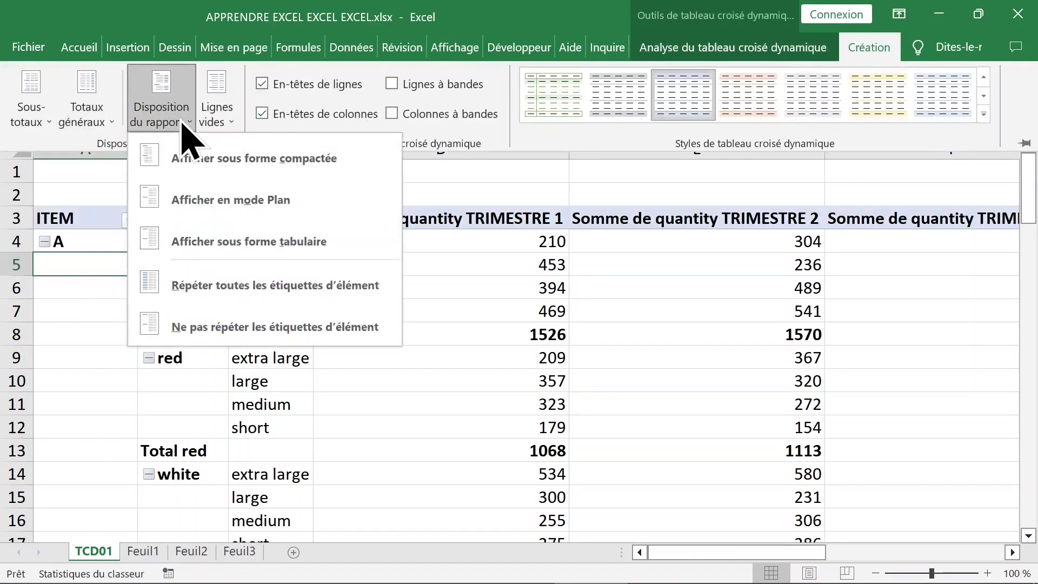
click(206, 285)
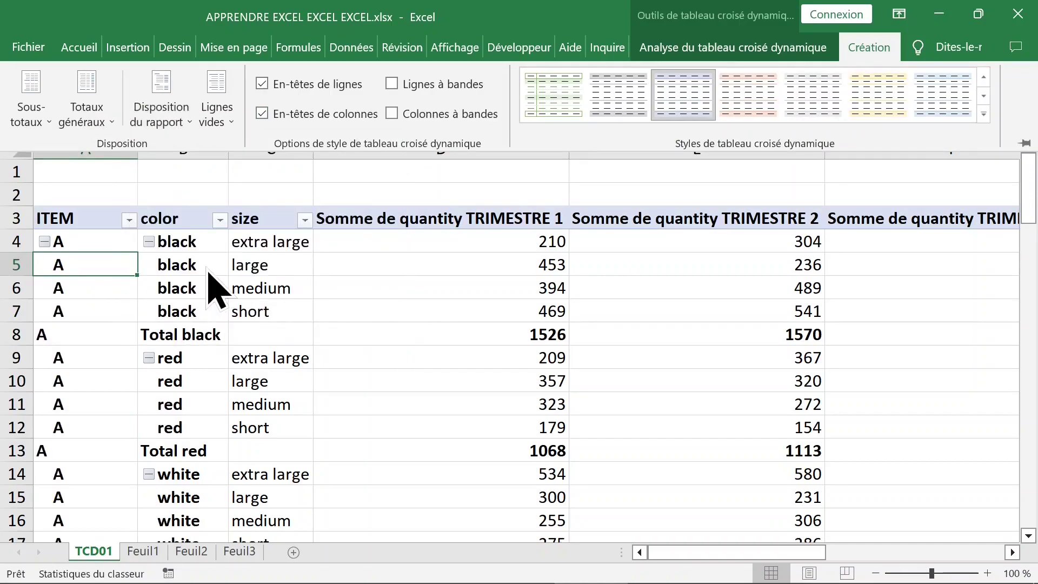
Step: Examine the color subtotal rows, the item total rows and the quarterly quantity columns of the pivot table
click(182, 337)
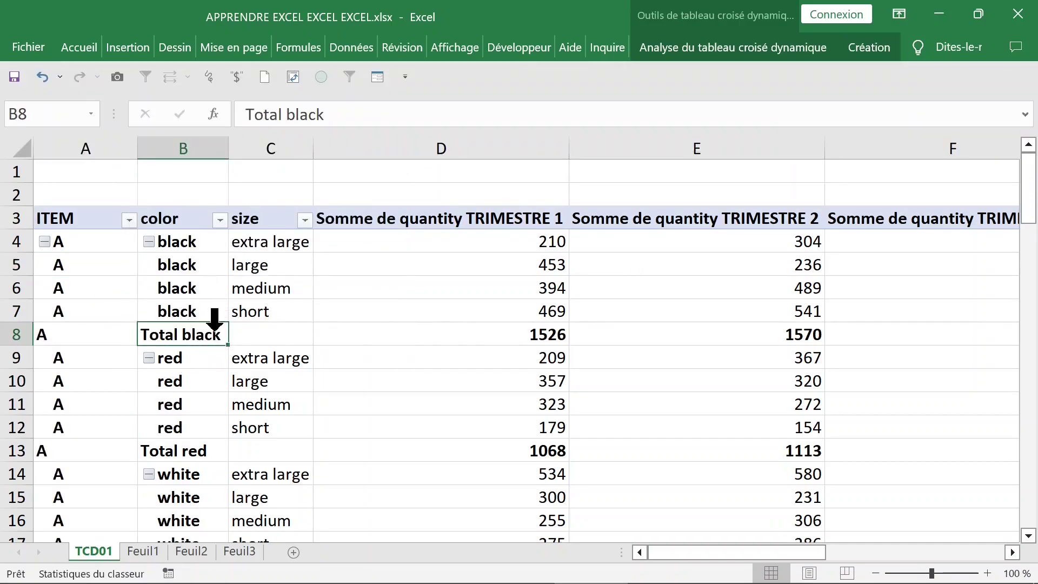
click(91, 340)
scroll(104, 339, down, 2)
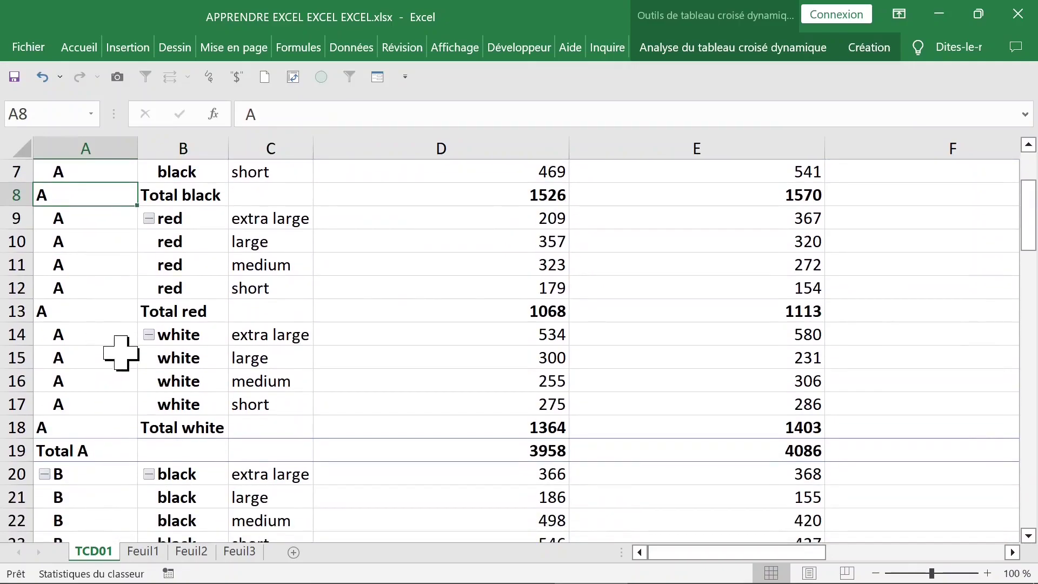
click(21, 451)
scroll(139, 395, up, 2)
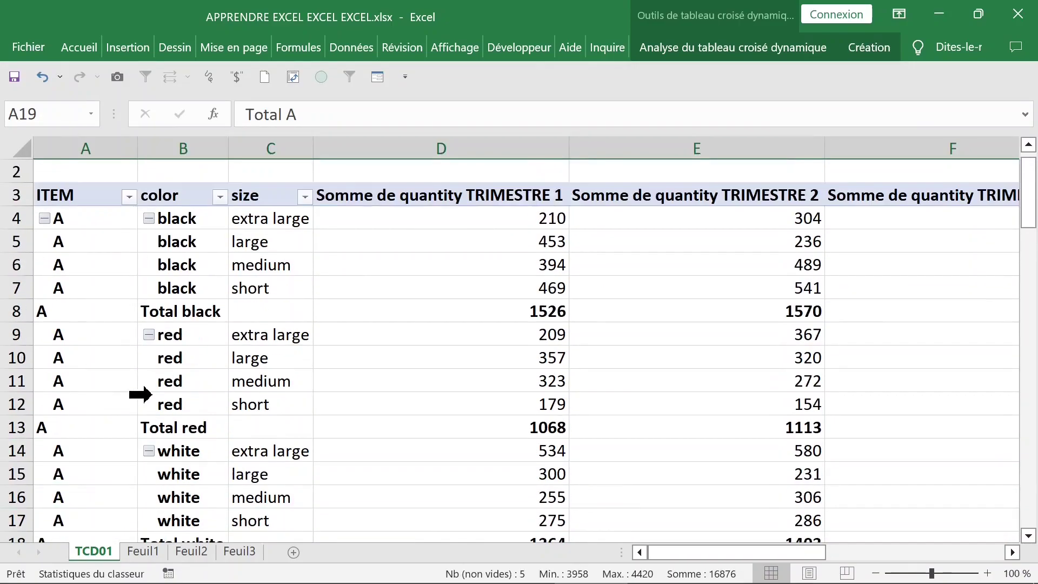
click(508, 204)
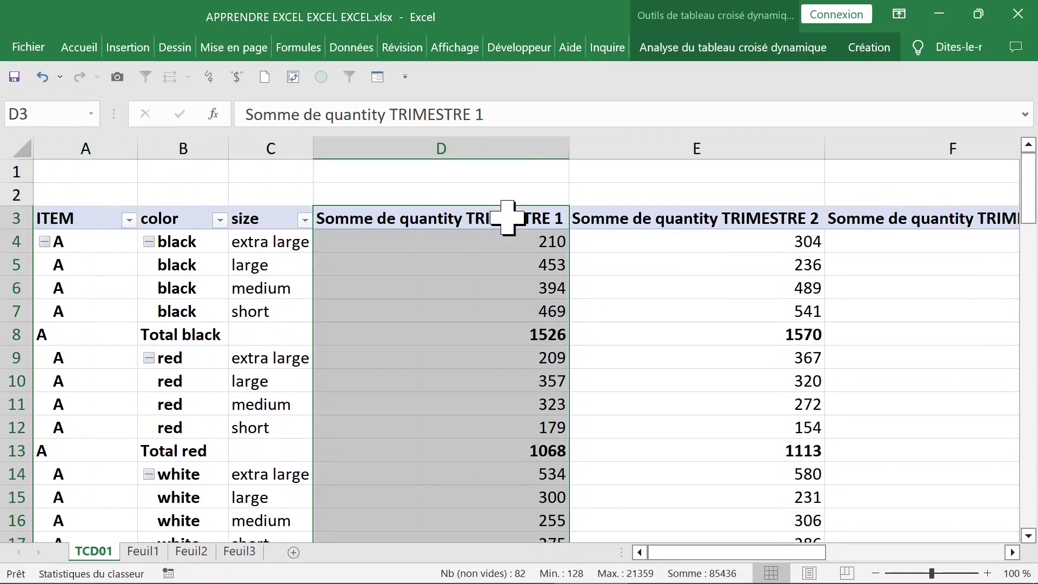
click(695, 215)
click(892, 221)
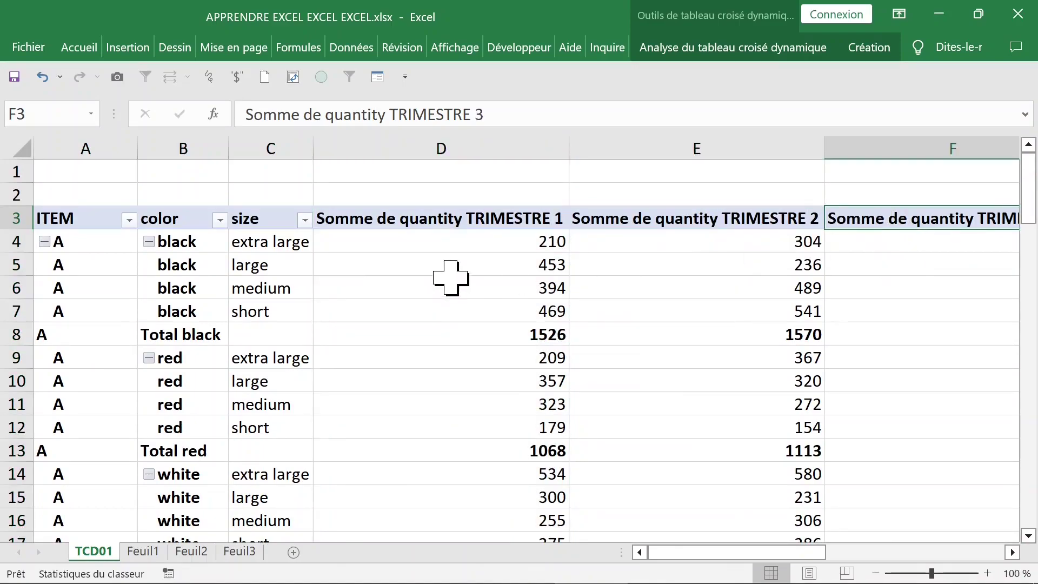
Step: Remove quantity TRIMESTRE 4, 3 and 2 and the color field from the pivot table
click(397, 242)
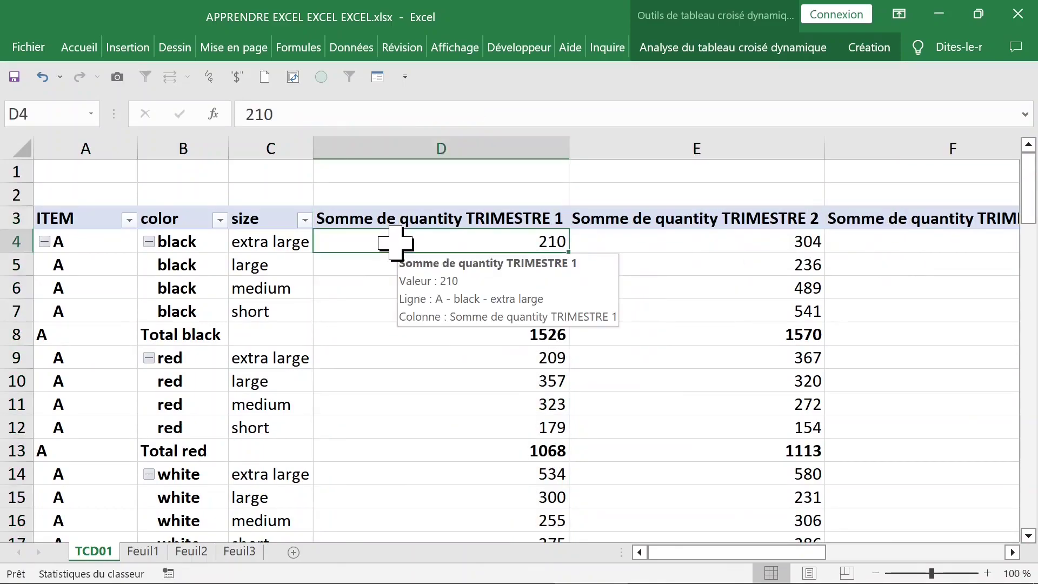
right_click(396, 242)
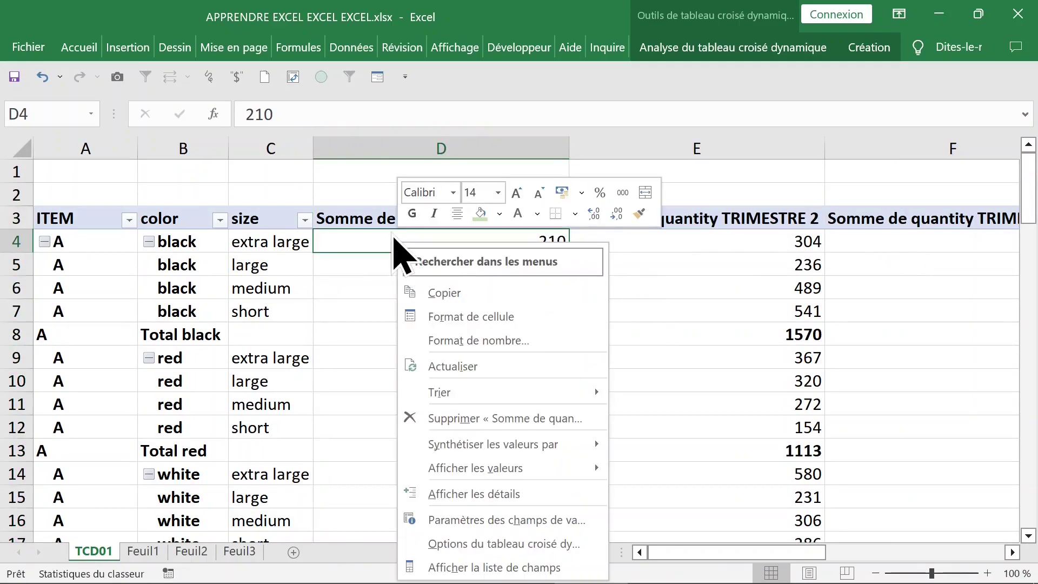
click(479, 566)
click(606, 409)
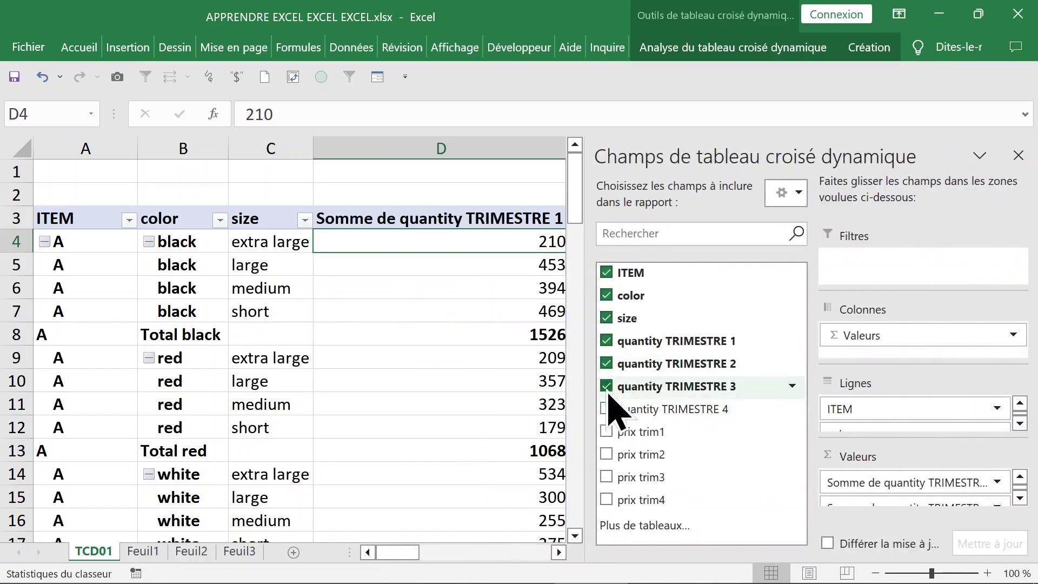
click(606, 386)
click(606, 364)
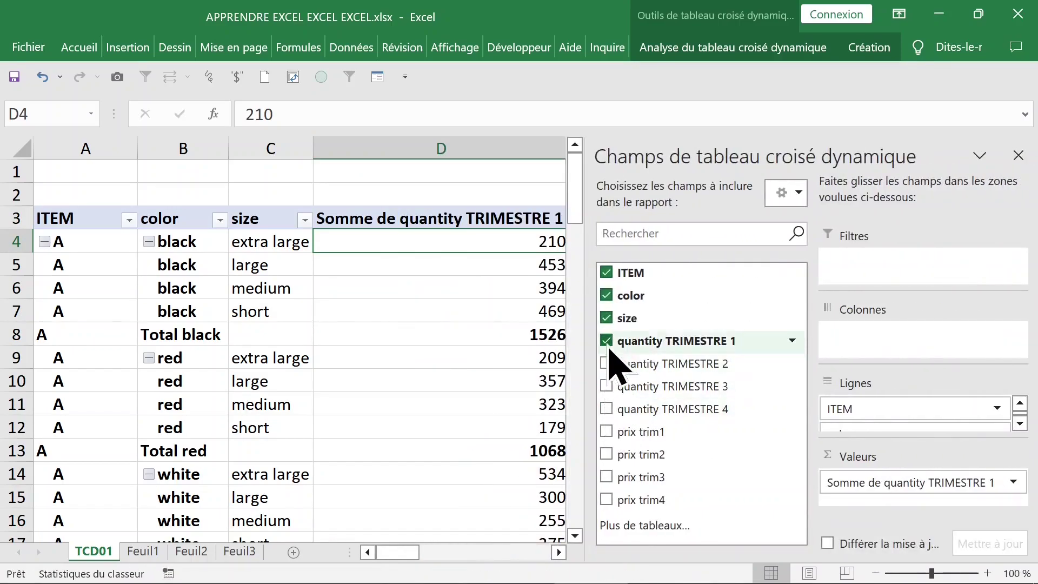
click(606, 296)
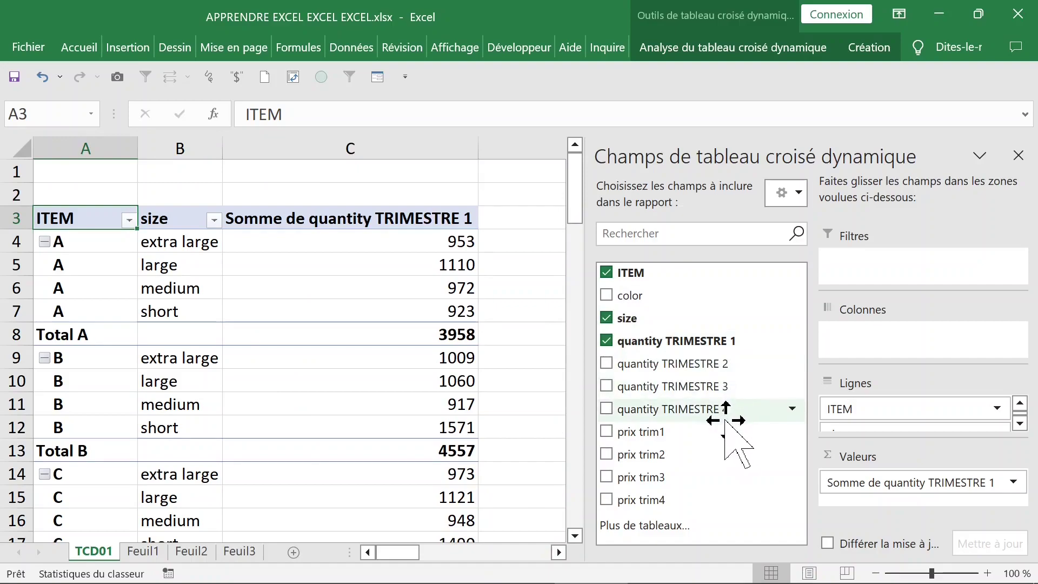
Step: Add prix trim1 as a summed value beside the first-quarter quantity and close the field list
click(607, 432)
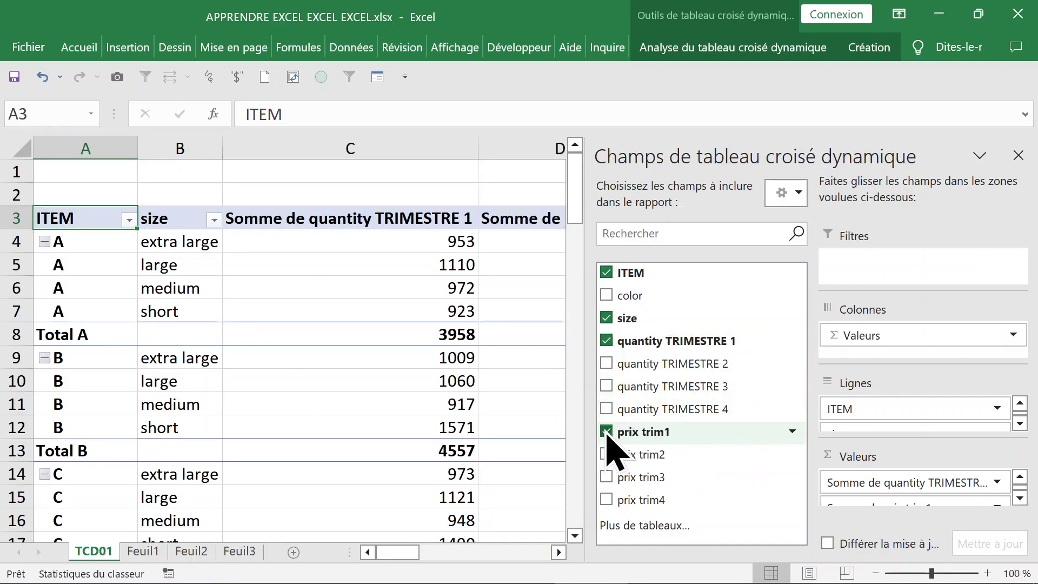
click(1019, 157)
click(371, 241)
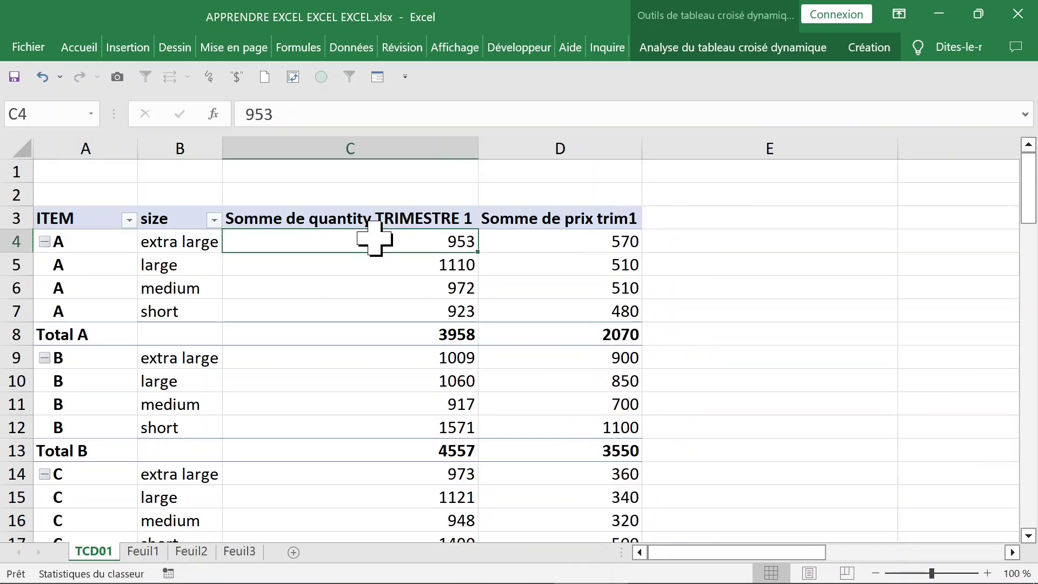
click(554, 233)
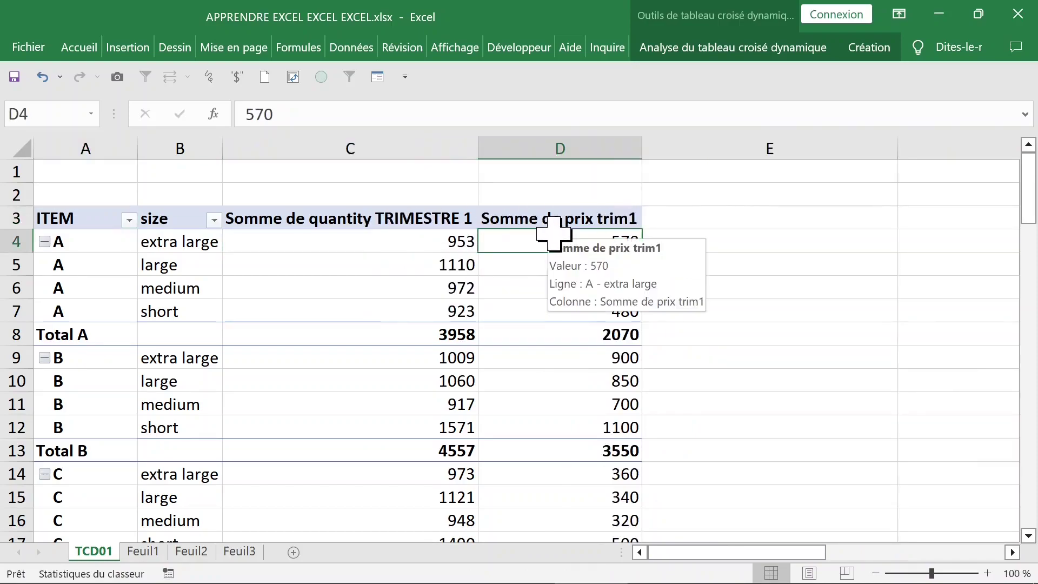
Step: Start a new calculated field in the pivot table and name it TOTAL01
click(468, 236)
click(709, 49)
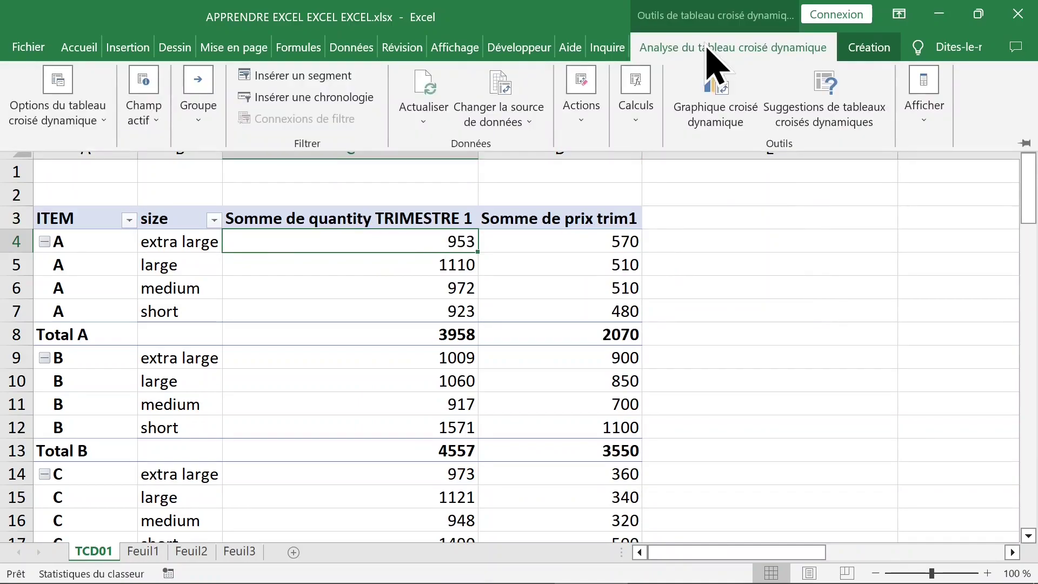
click(647, 130)
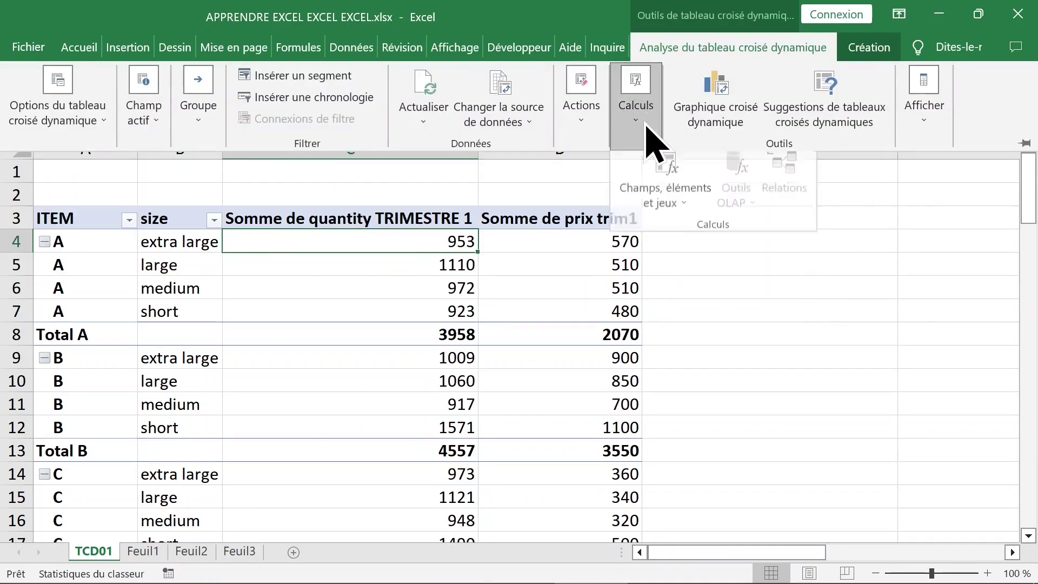
click(682, 214)
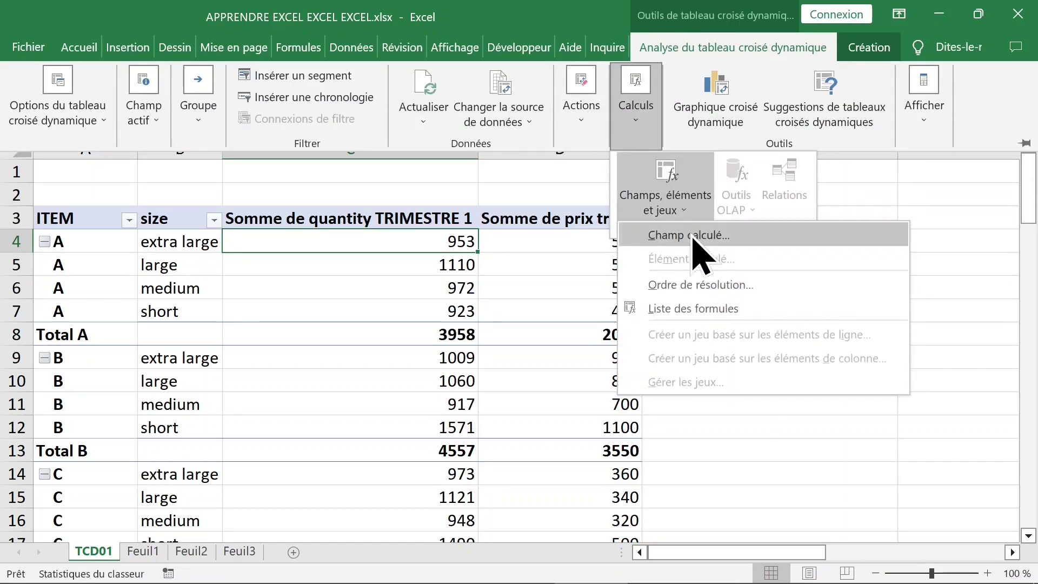
click(694, 234)
text(TOTAL01)
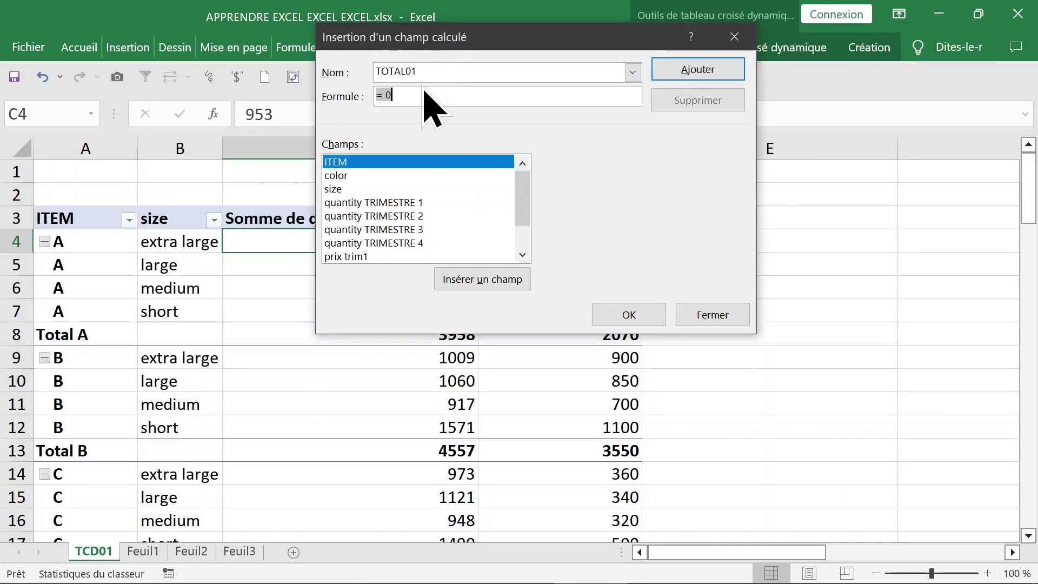
Step: Set the TOTAL01 formula to 'quantity TRIMESTRE 1' * 'prix trim1' and add the calculated field to the pivot table
click(392, 201)
double_click(386, 201)
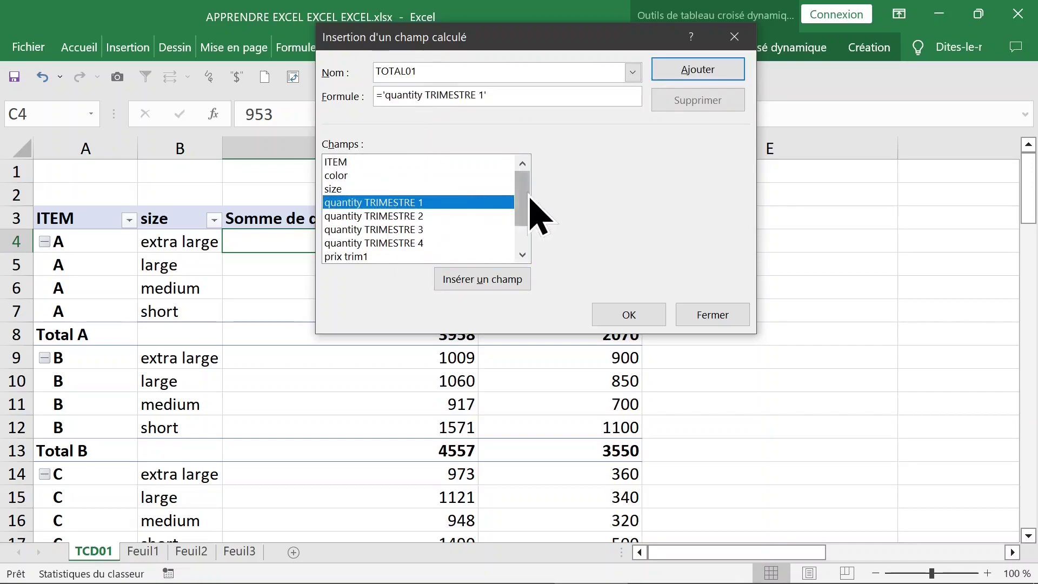
scroll(523, 198, down, 1)
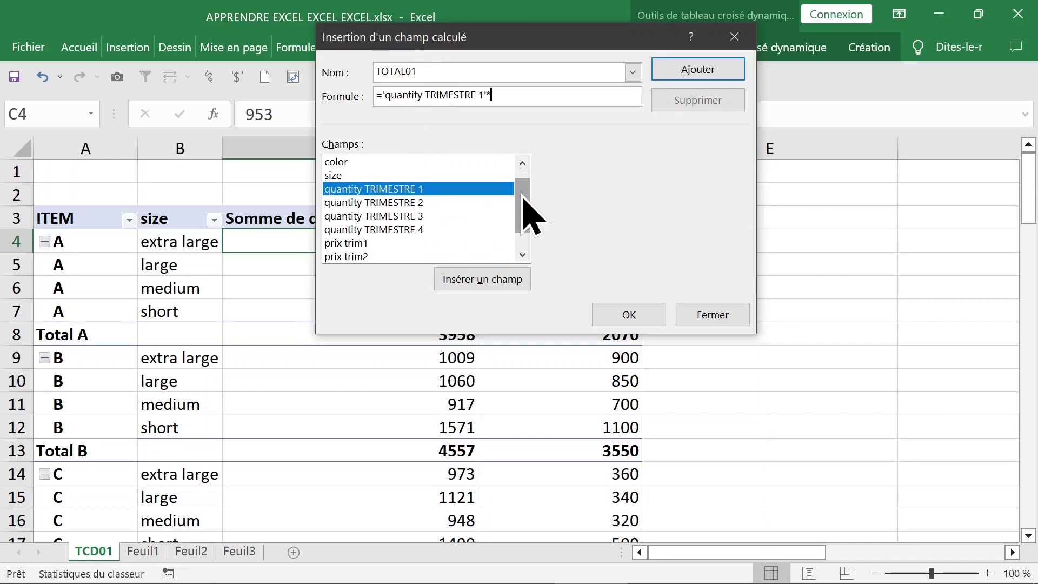
scroll(527, 205, down, 1)
click(357, 230)
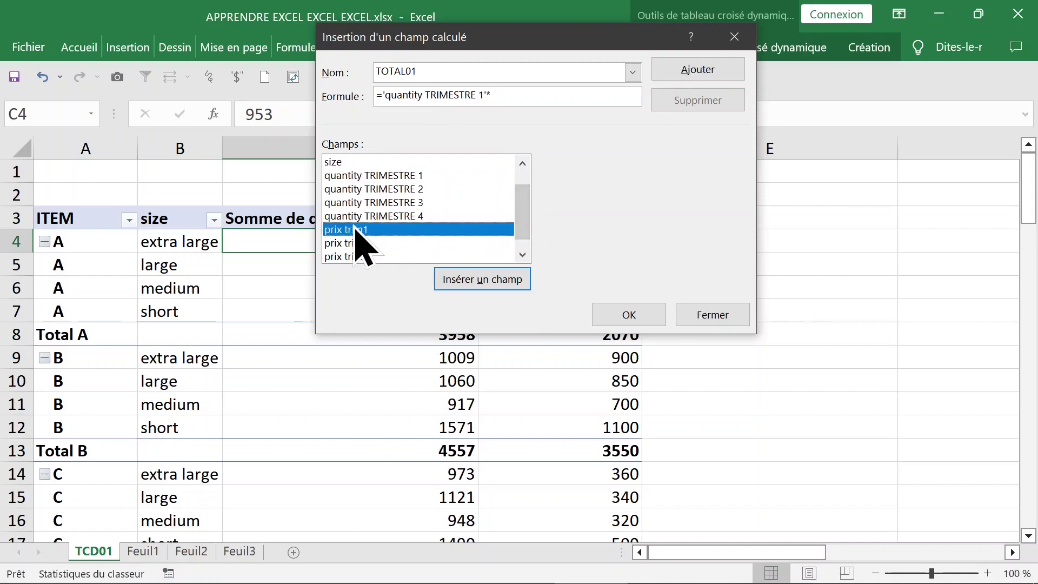
double_click(348, 229)
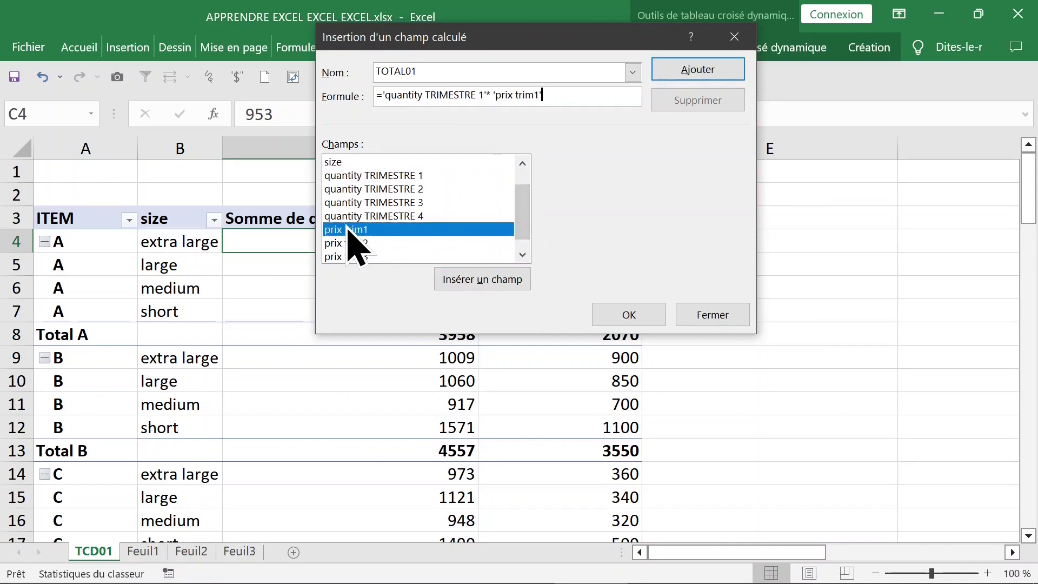
click(701, 72)
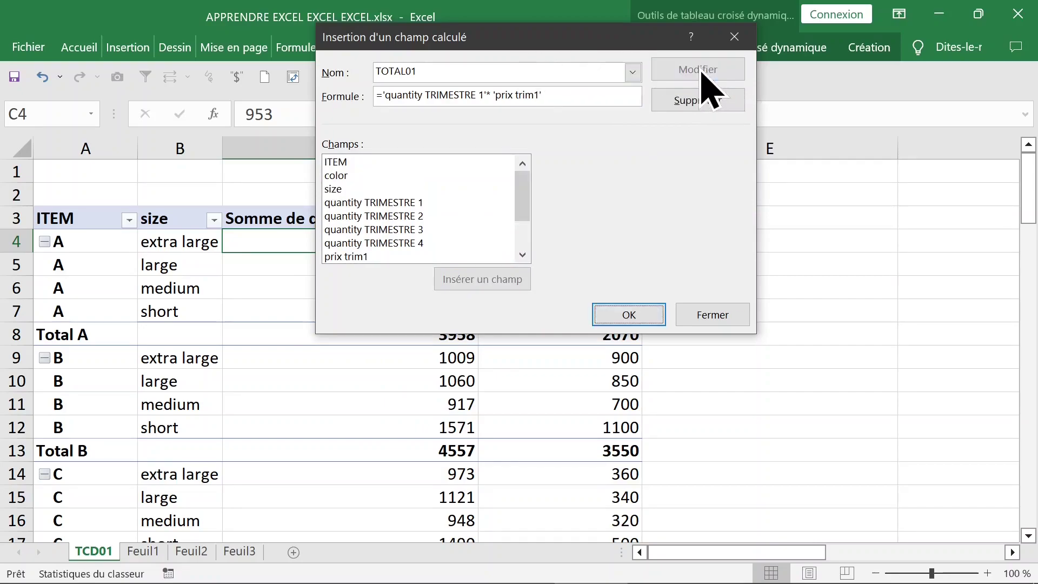
click(631, 317)
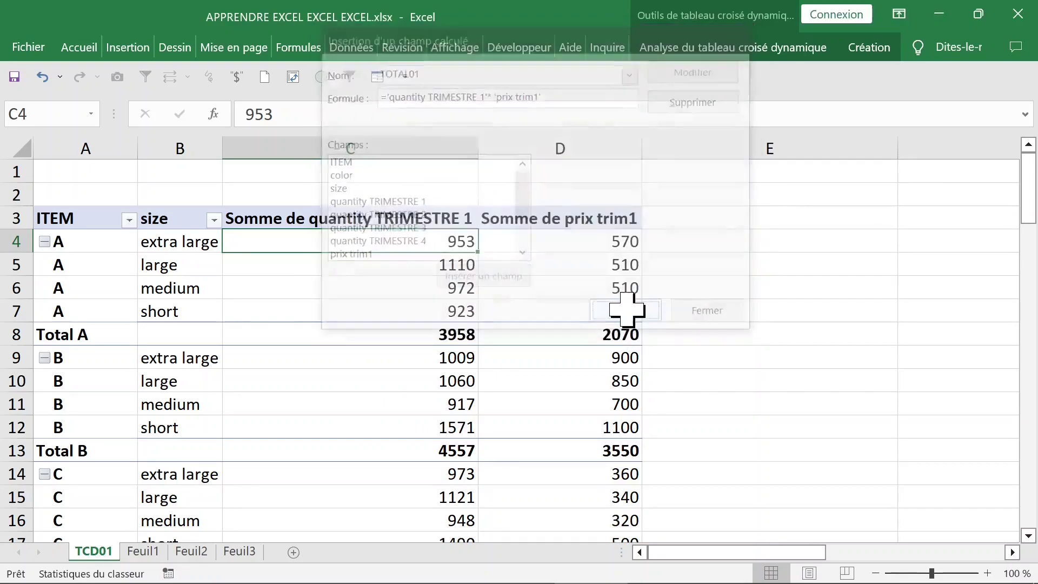
Step: Format the Somme de TOTAL01 values as Monétaire with the € symbol and 0 decimals
click(747, 242)
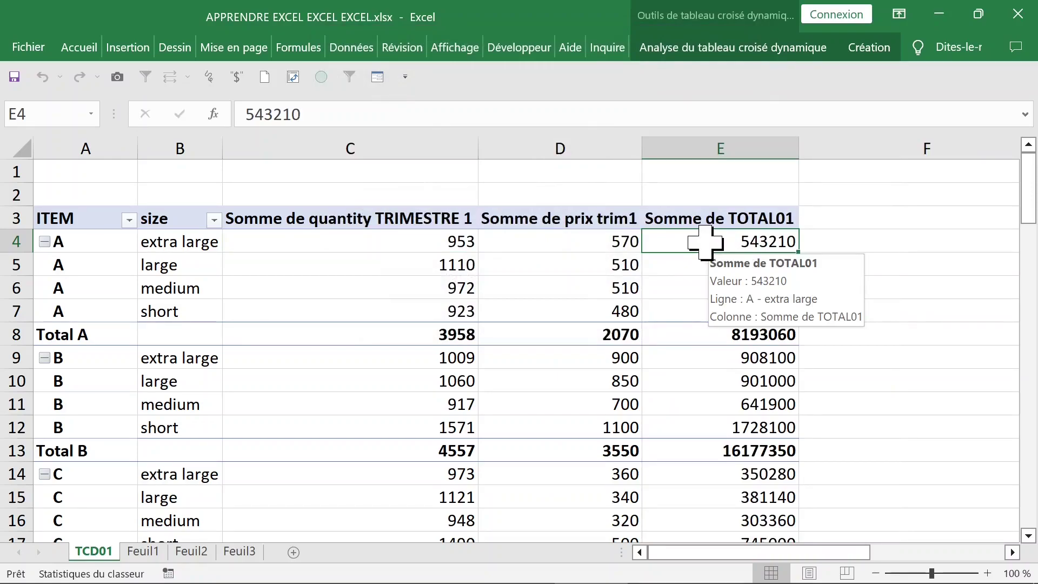
click(589, 240)
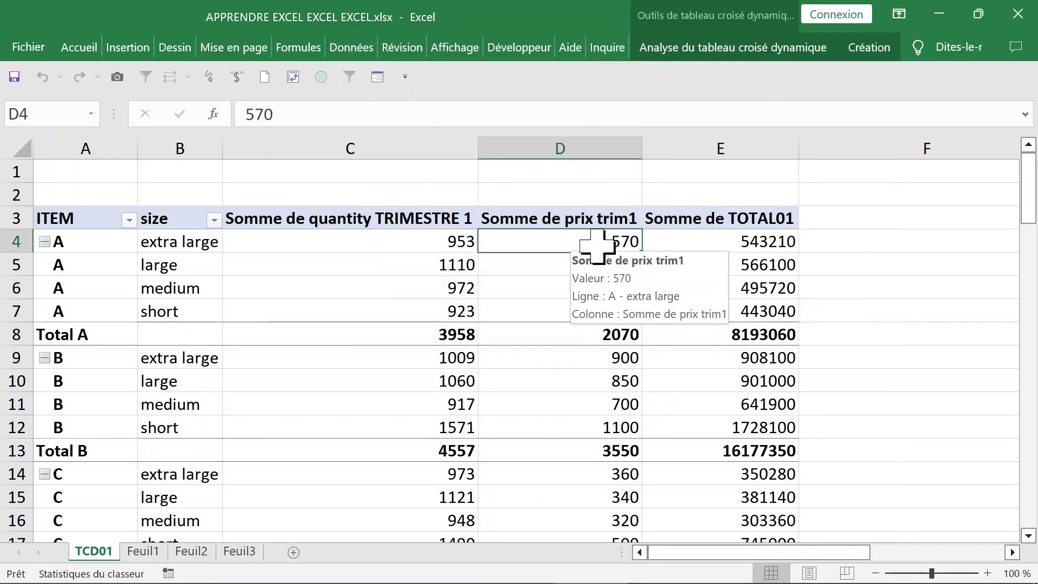
click(696, 246)
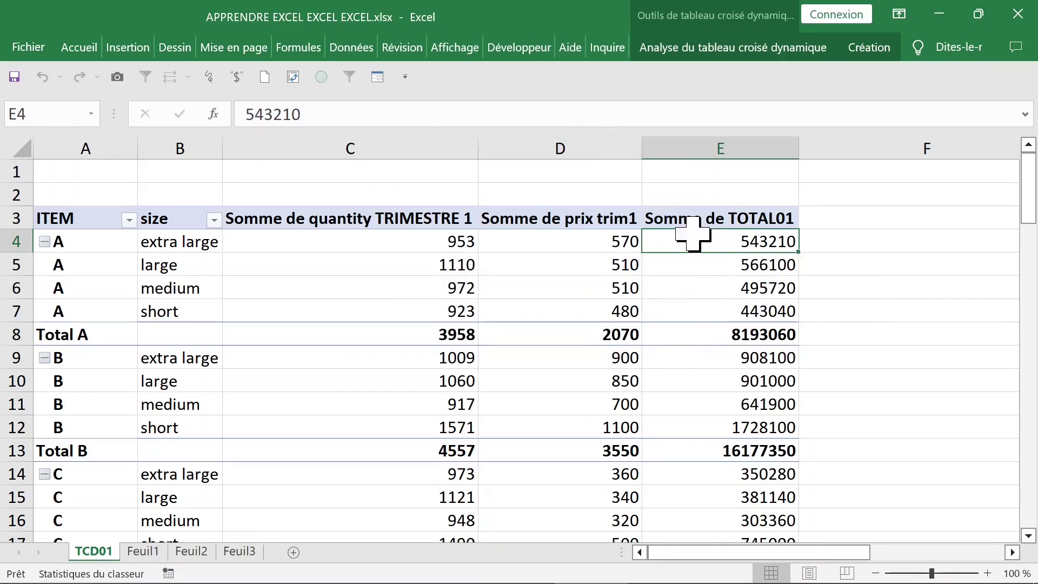
right_click(690, 241)
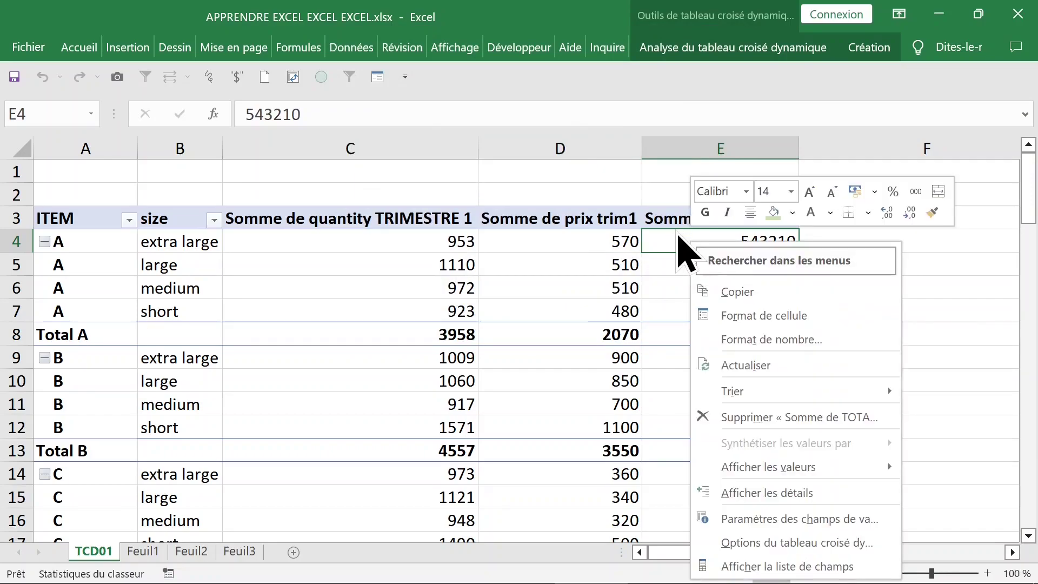
click(731, 340)
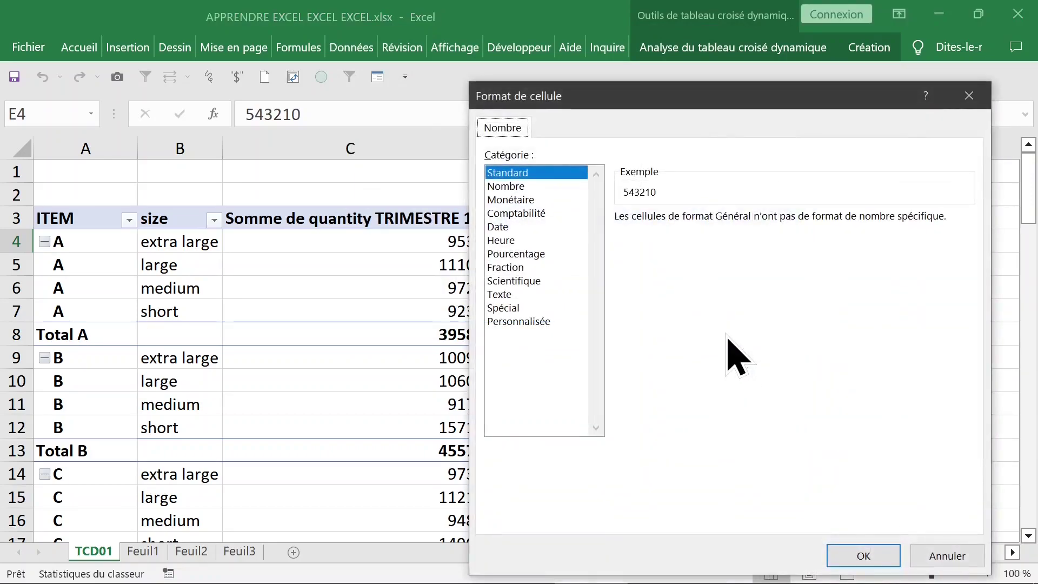
click(514, 201)
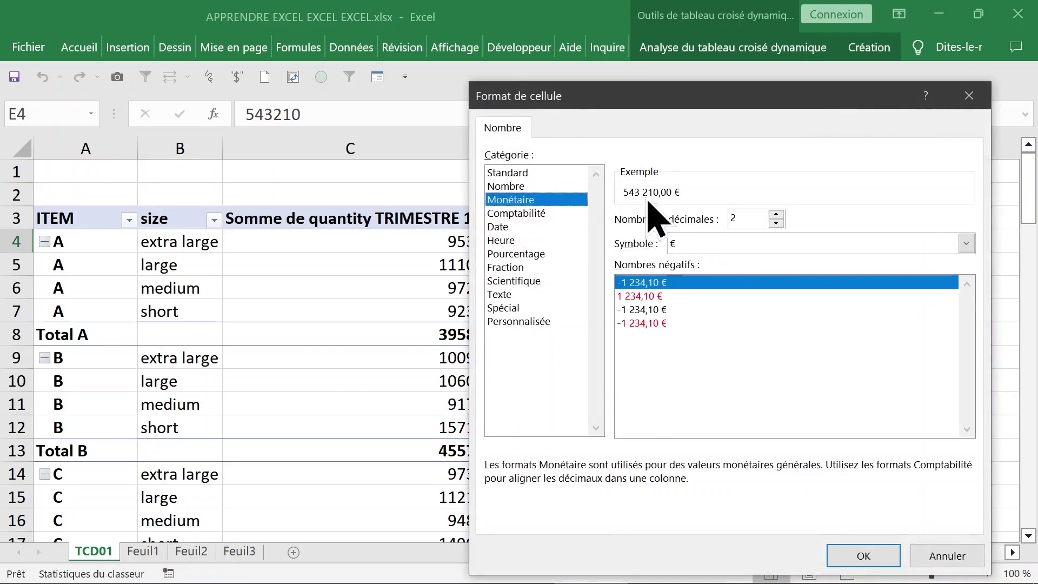
double_click(750, 221)
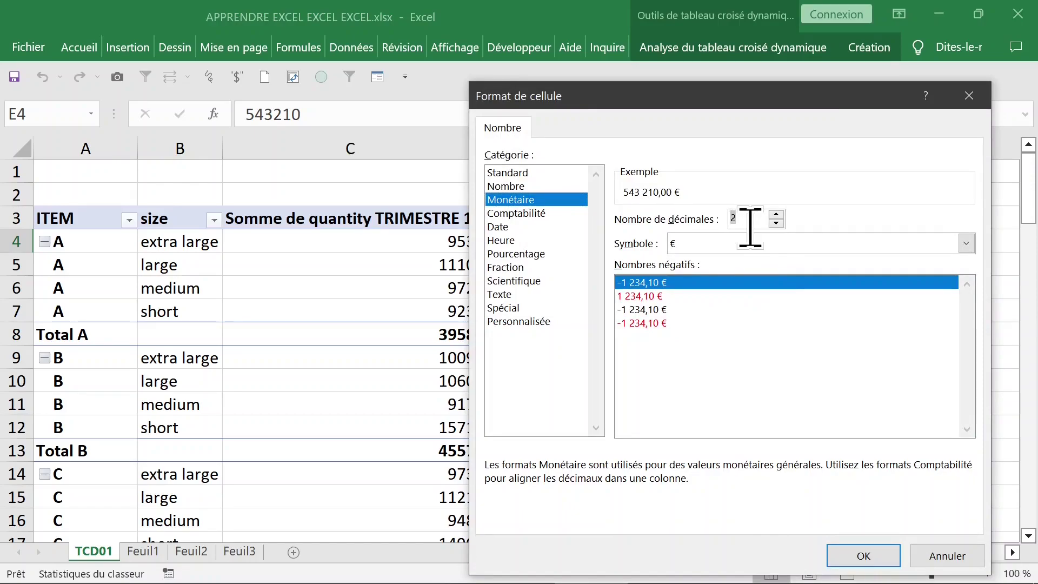
key(Return)
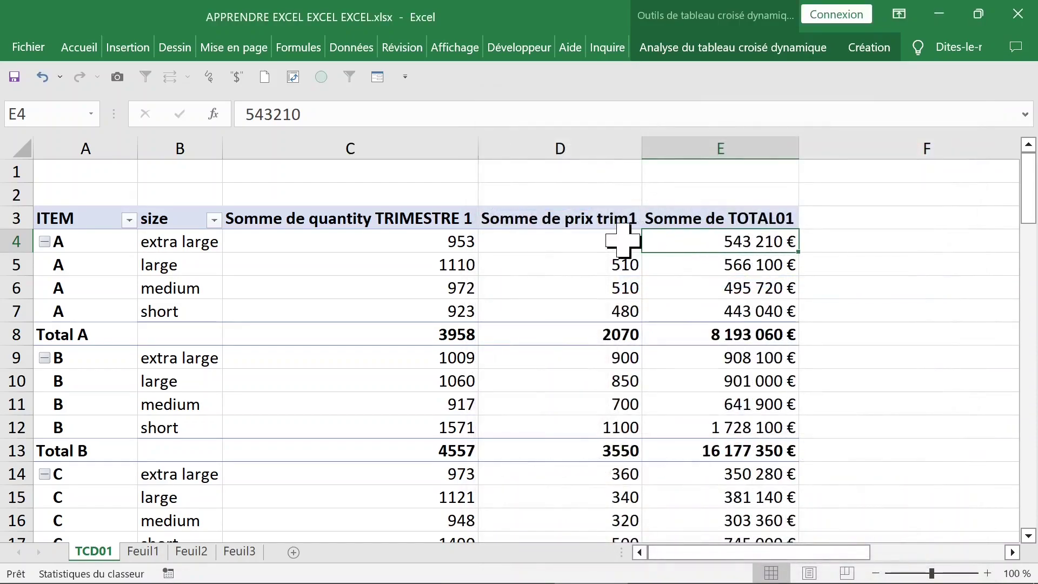
Step: Remove the Somme de TOTAL01 column from the pivot table
click(555, 243)
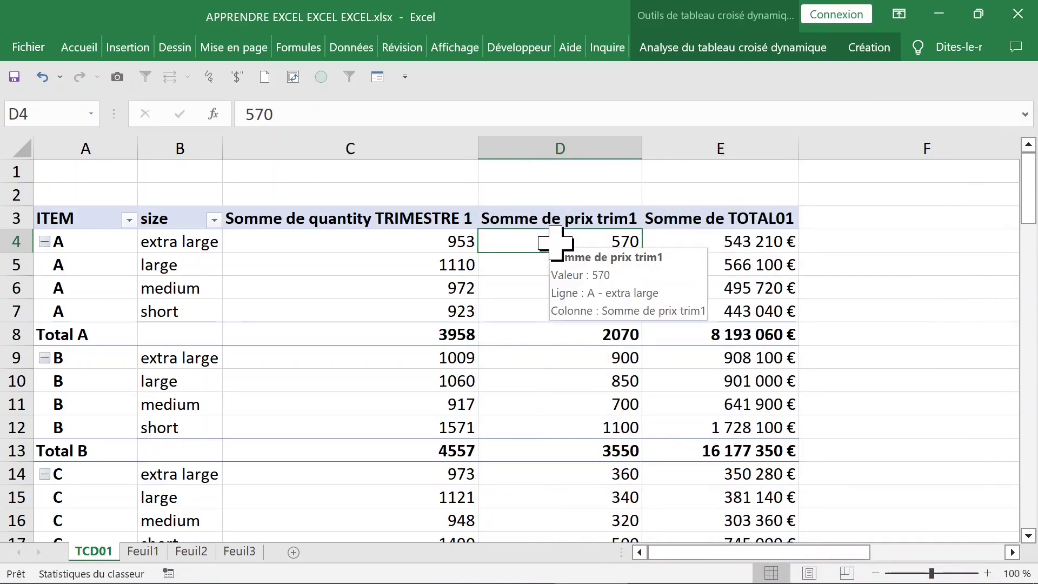
click(448, 240)
click(570, 241)
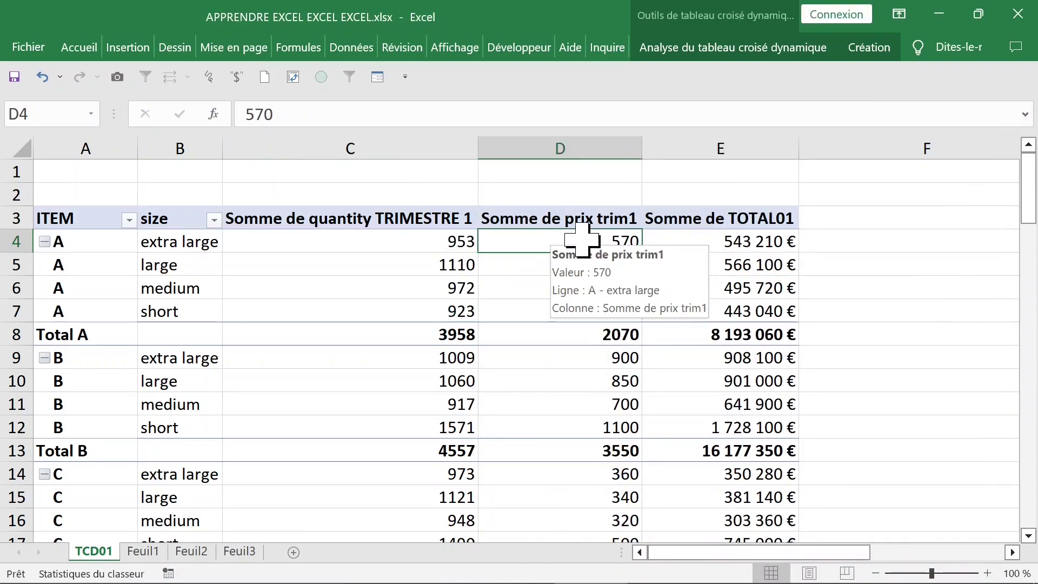
click(695, 241)
right_click(693, 246)
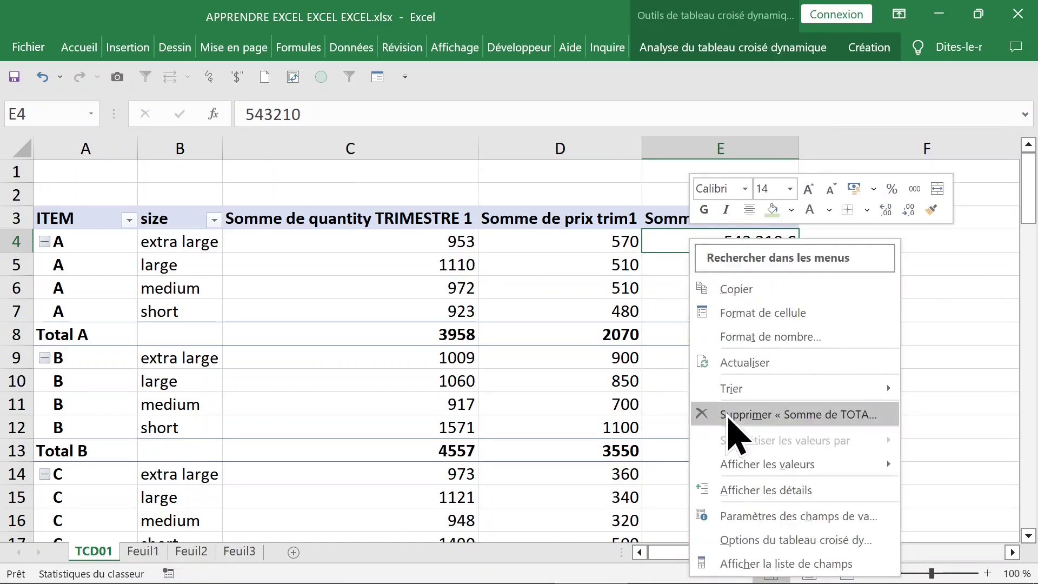
click(767, 417)
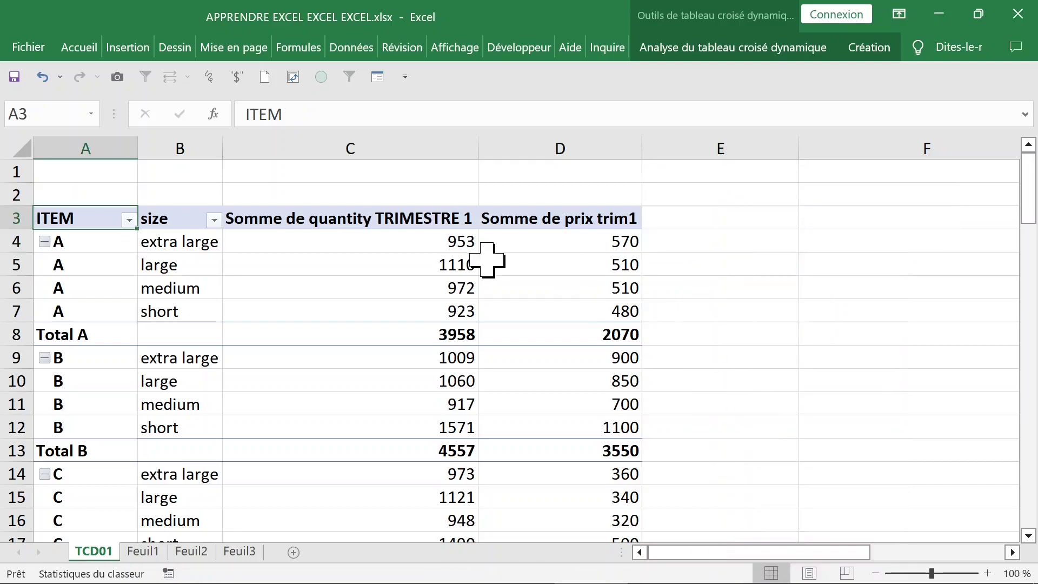
Step: Remove the Somme de quantity TRIMESTRE 1 column from the pivot table, keeping the prix trim1 sum
click(532, 244)
click(413, 242)
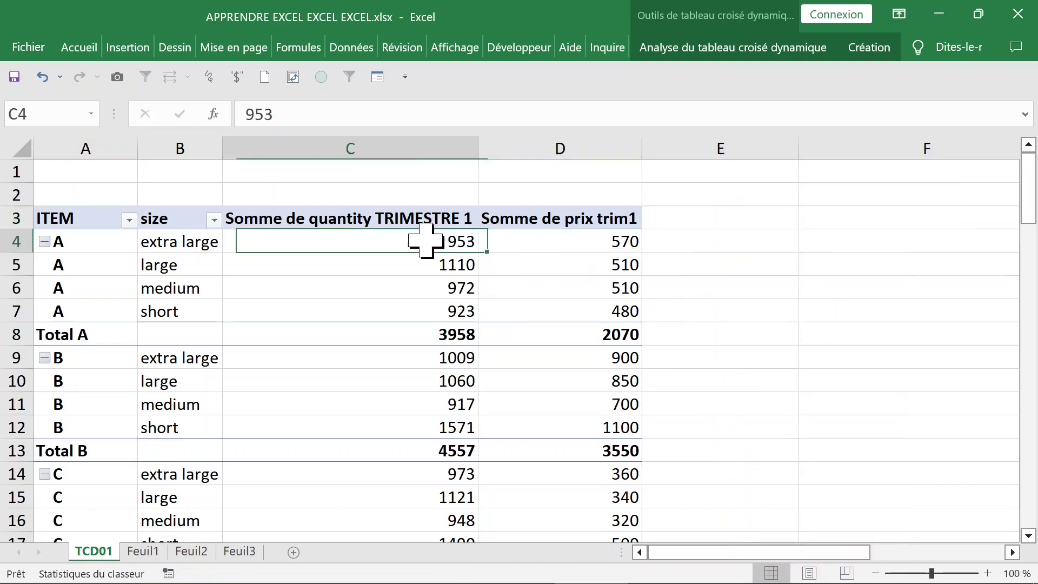
right_click(383, 247)
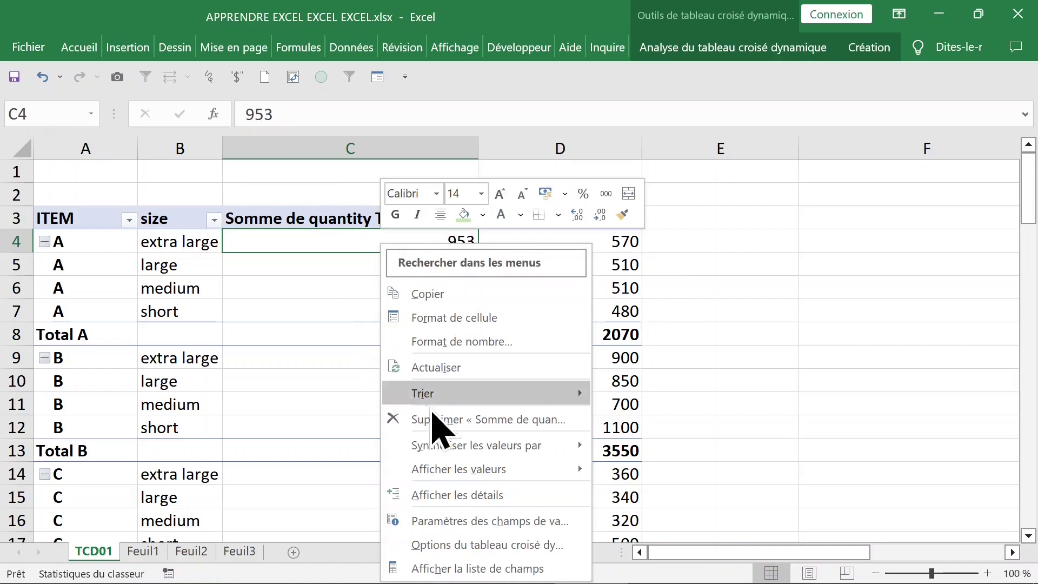
click(502, 420)
click(294, 214)
click(332, 238)
click(301, 214)
click(299, 245)
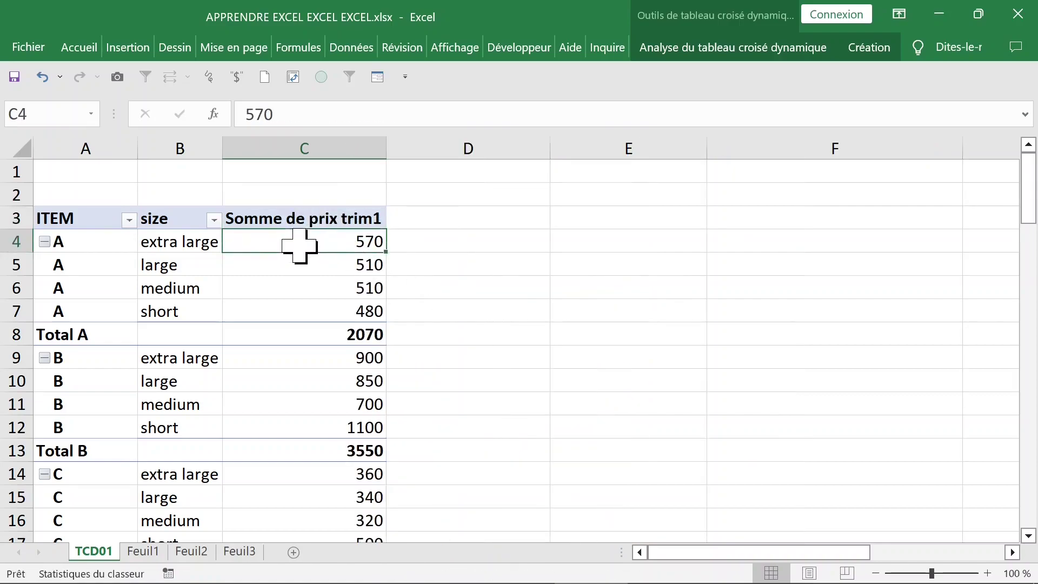
Step: Add prix trim1 three more times as a summed value in the pivot table and close the field list
drag(303, 251, 331, 253)
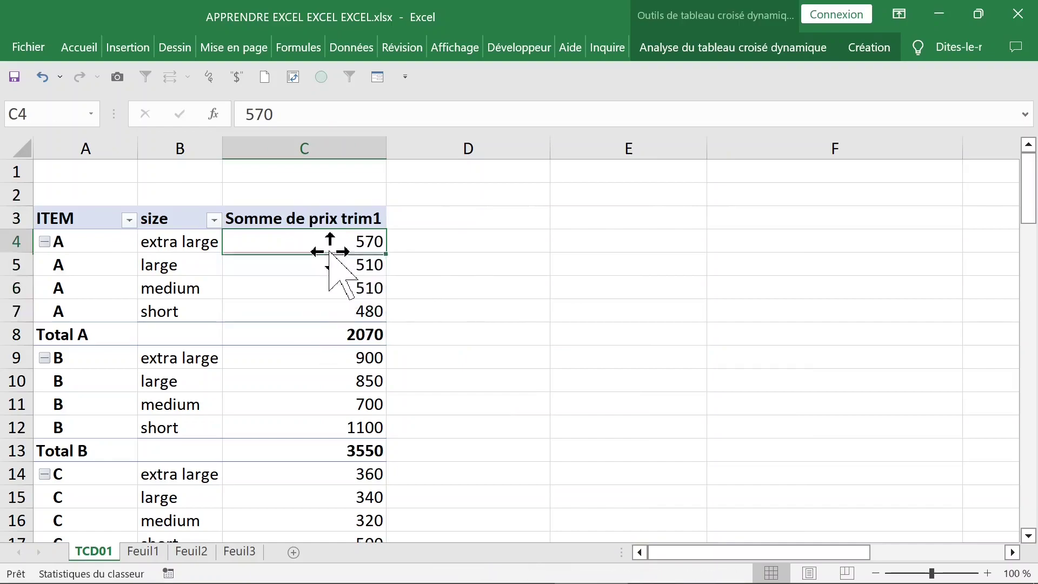
click(481, 252)
click(252, 246)
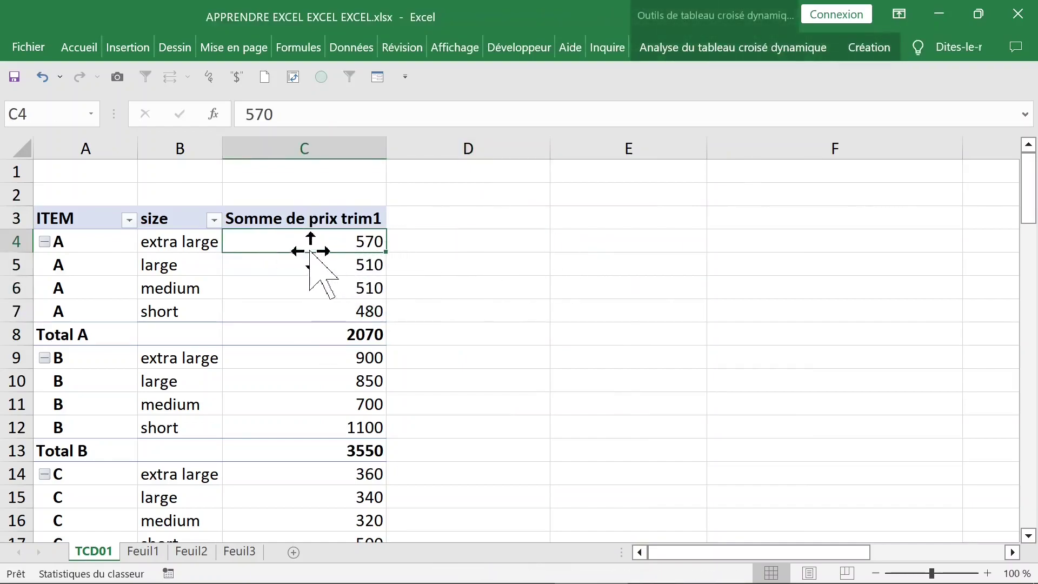
right_click(285, 245)
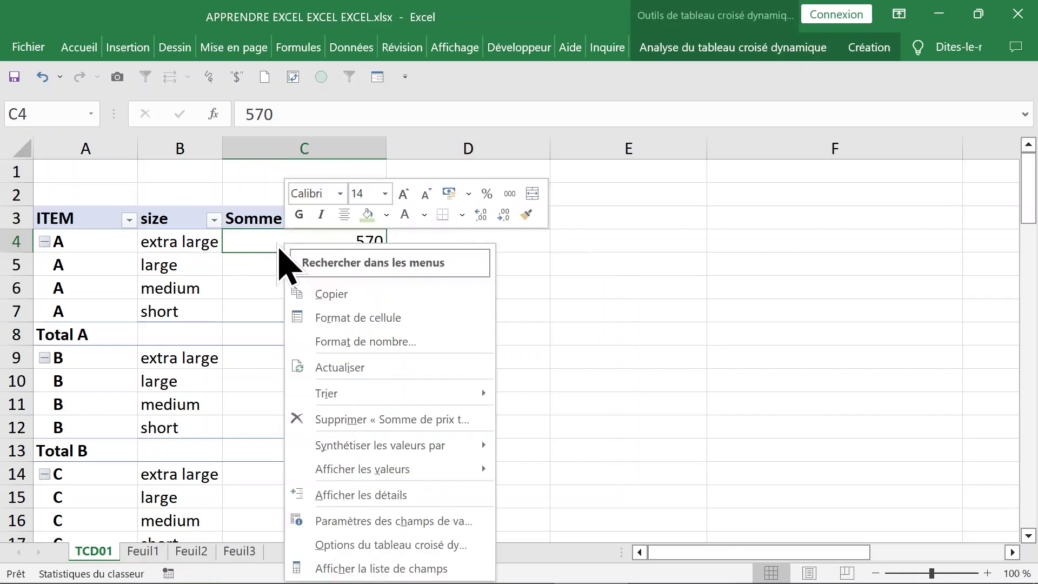
click(354, 569)
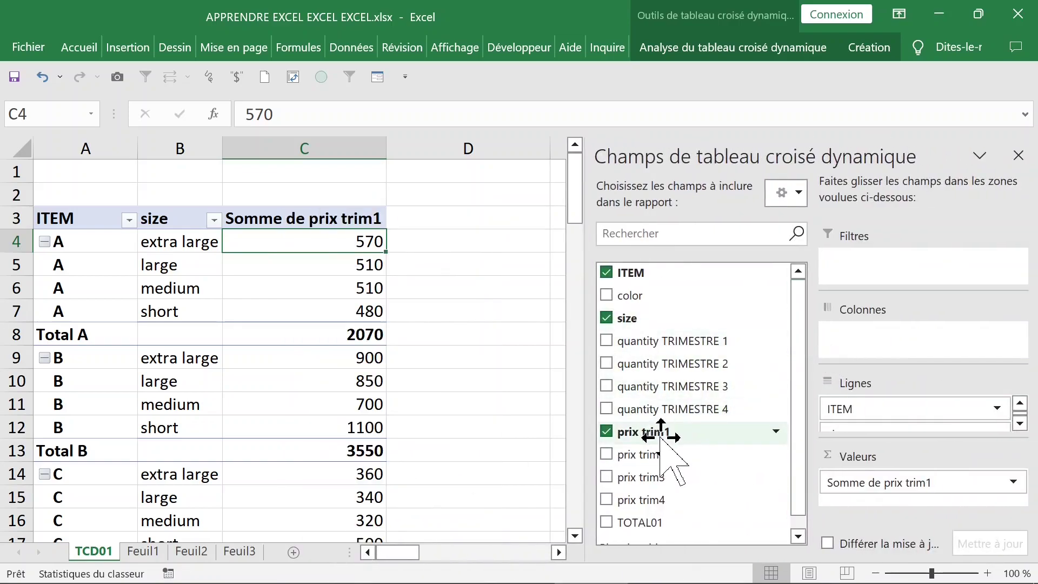
drag(656, 433, 840, 488)
drag(746, 436, 876, 491)
drag(643, 432, 814, 472)
click(1018, 156)
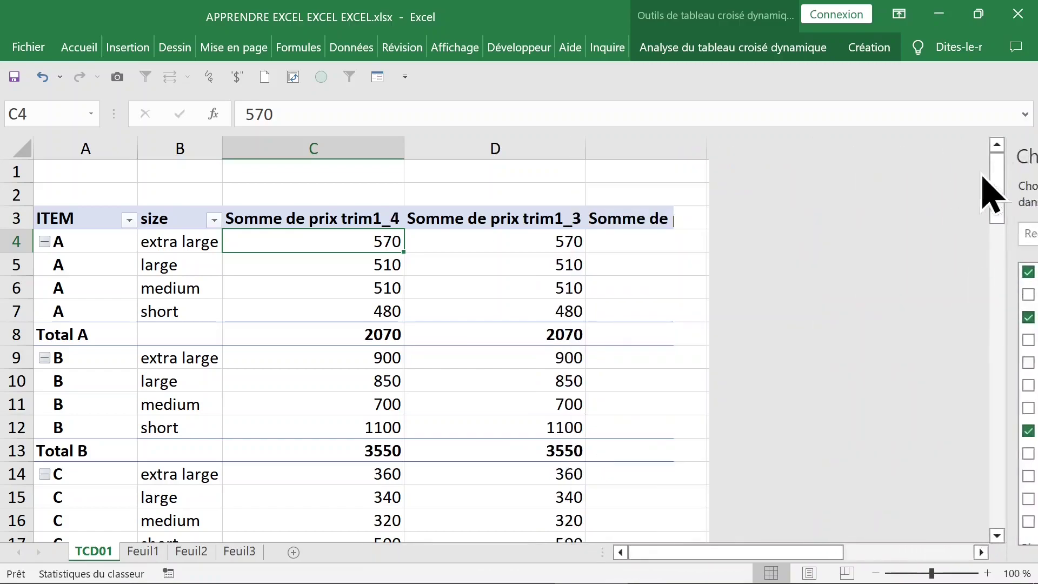
Step: Rename the header in C3 as "Somme de prix trim1", dropping the _4 suffix
click(344, 219)
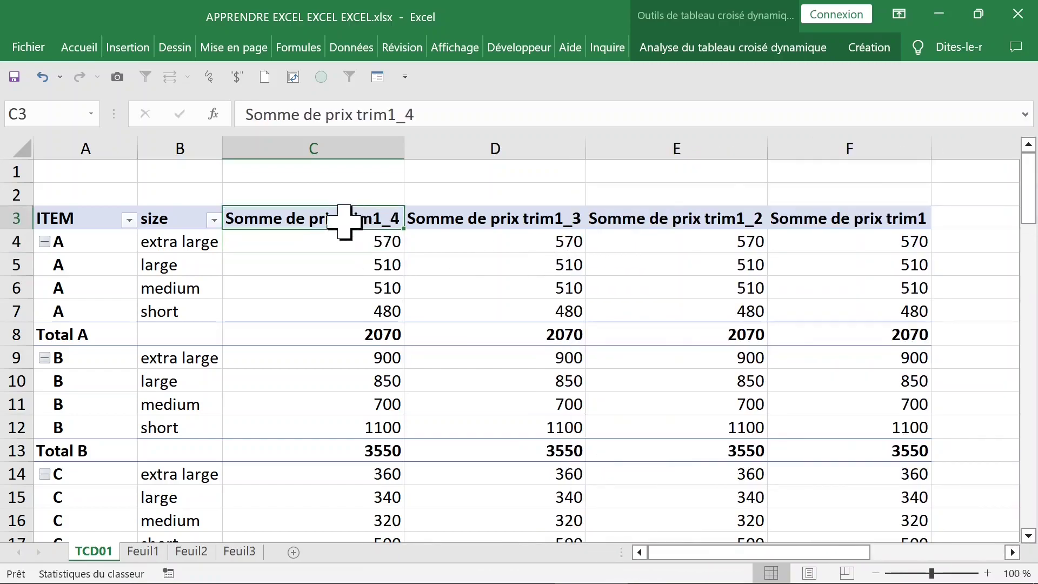
drag(397, 113, 479, 110)
key(BackSpace)
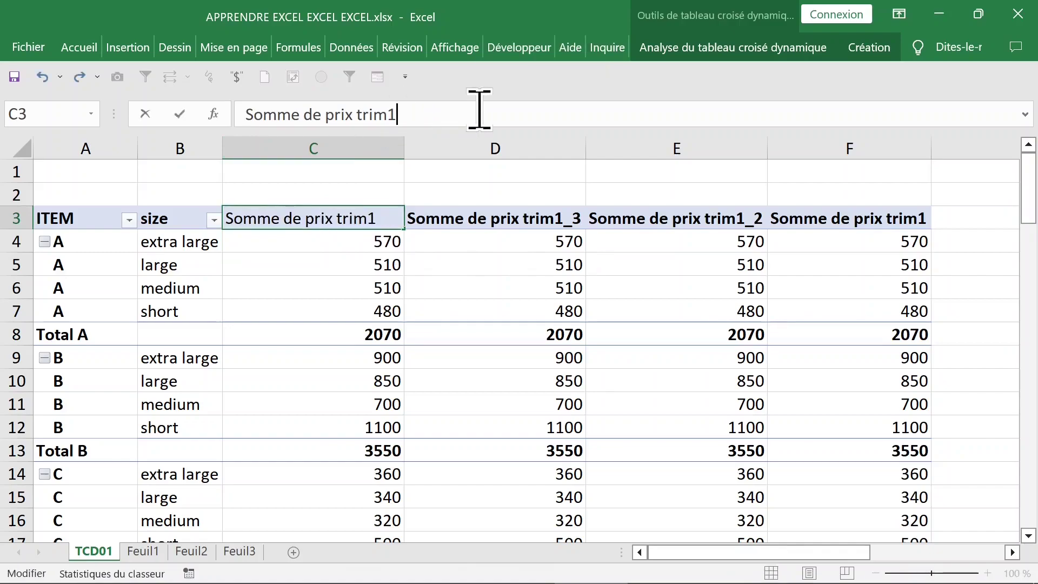
key(Return)
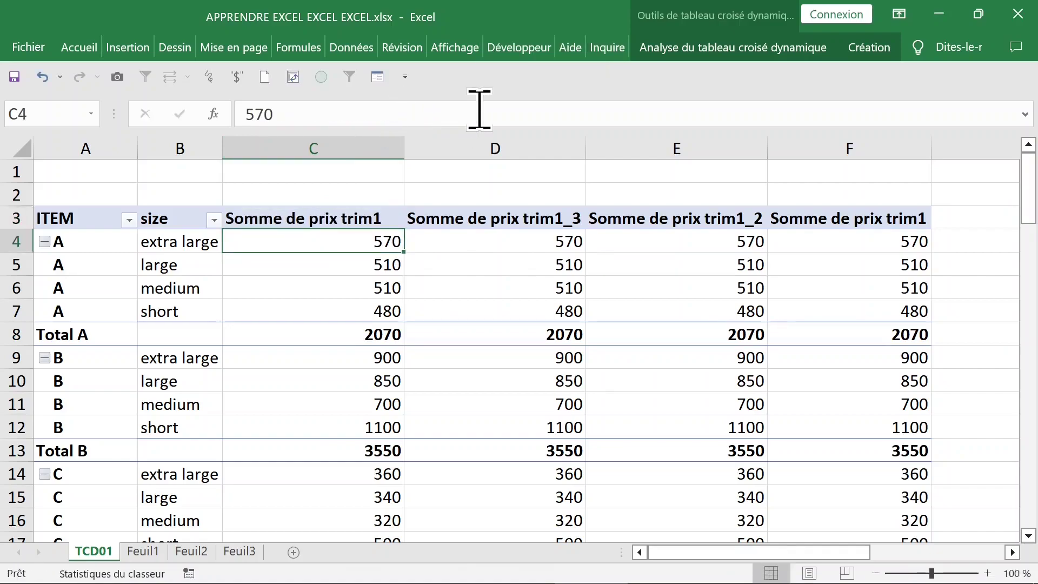
Step: Summarize the Somme de prix trim1_3 values in column D by maximum (Max.)
click(509, 241)
right_click(466, 241)
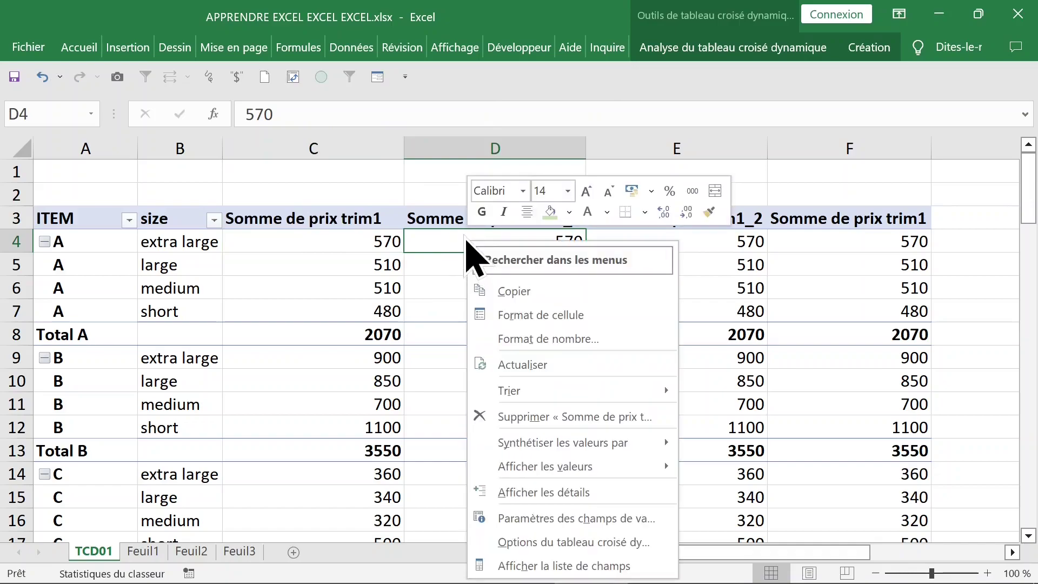
mouse_move(564, 463)
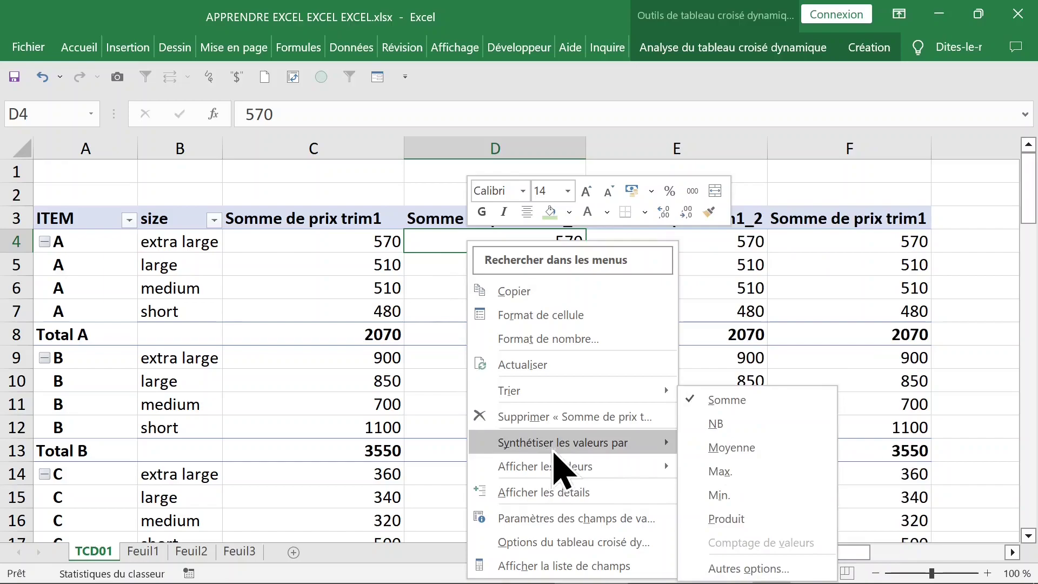
click(763, 473)
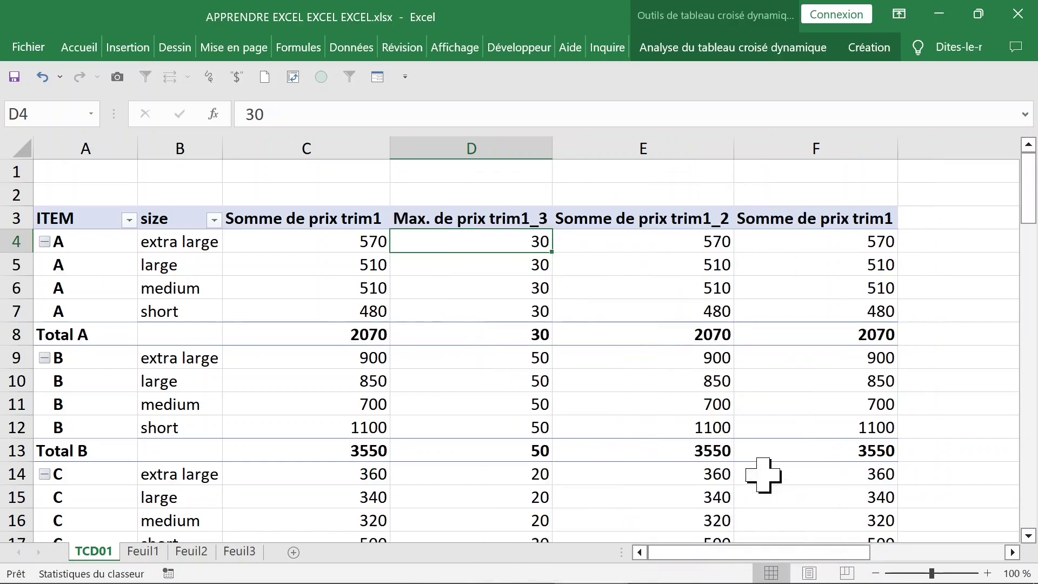
Step: Rename the header in D3 as "Max. de prix trim1", dropping the _3 suffix
click(497, 219)
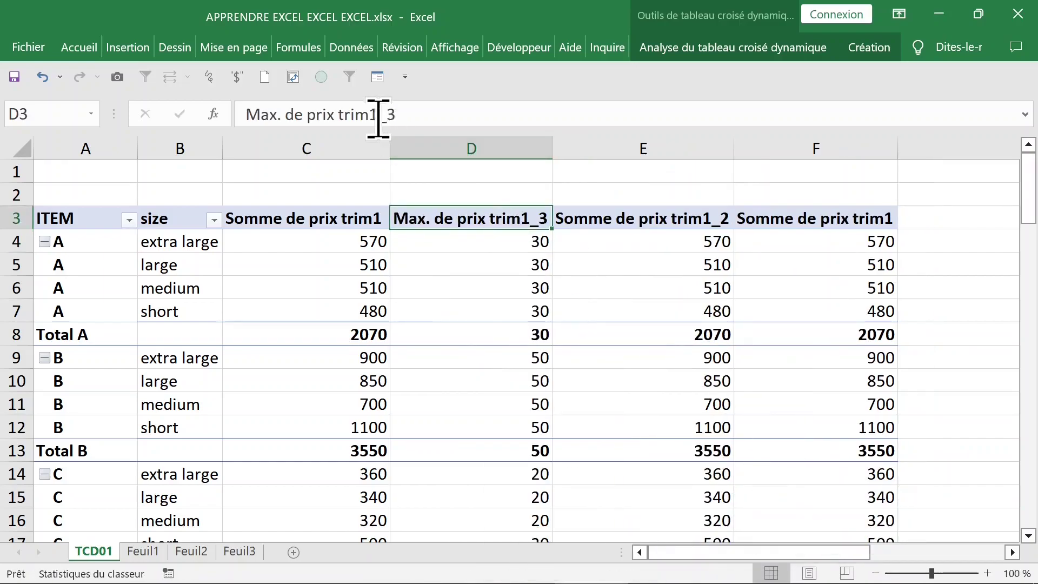
drag(379, 115, 452, 114)
key(BackSpace)
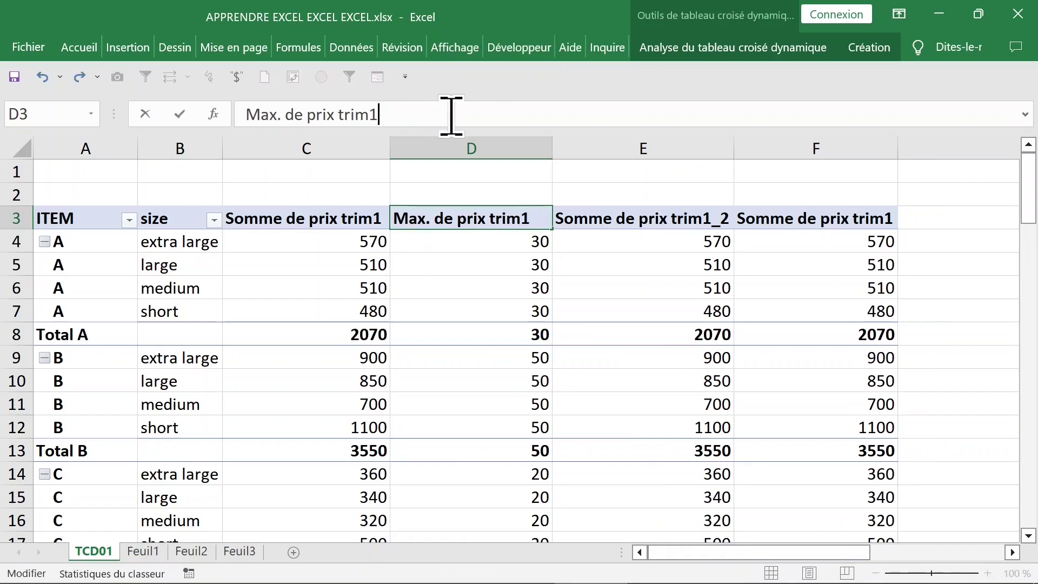
key(Return)
right_click(607, 244)
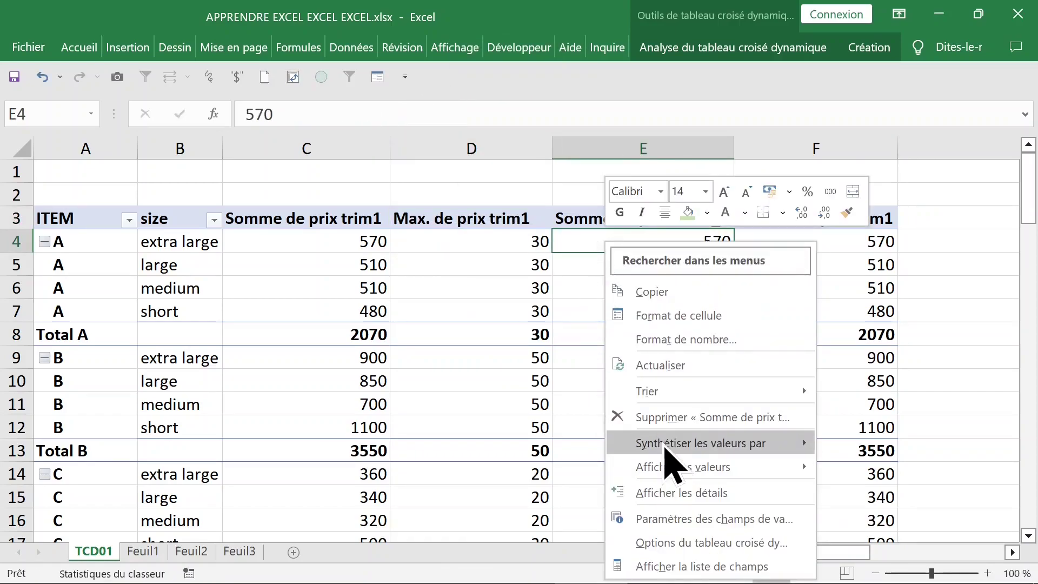
mouse_move(665, 444)
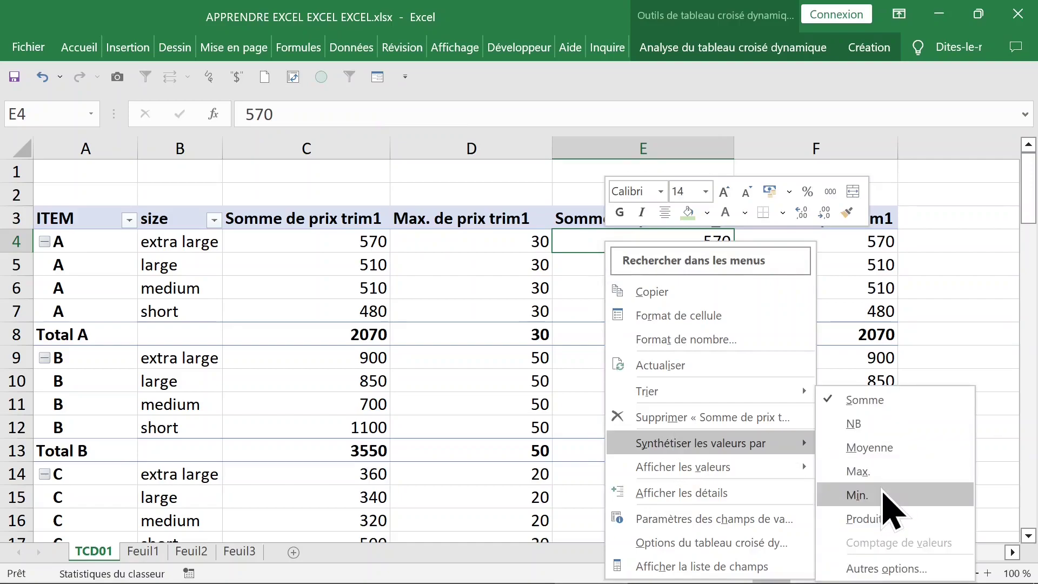
click(630, 217)
Step: Change the value field settings of Somme de prix trim1_2 in column E to summarize by Min
click(633, 217)
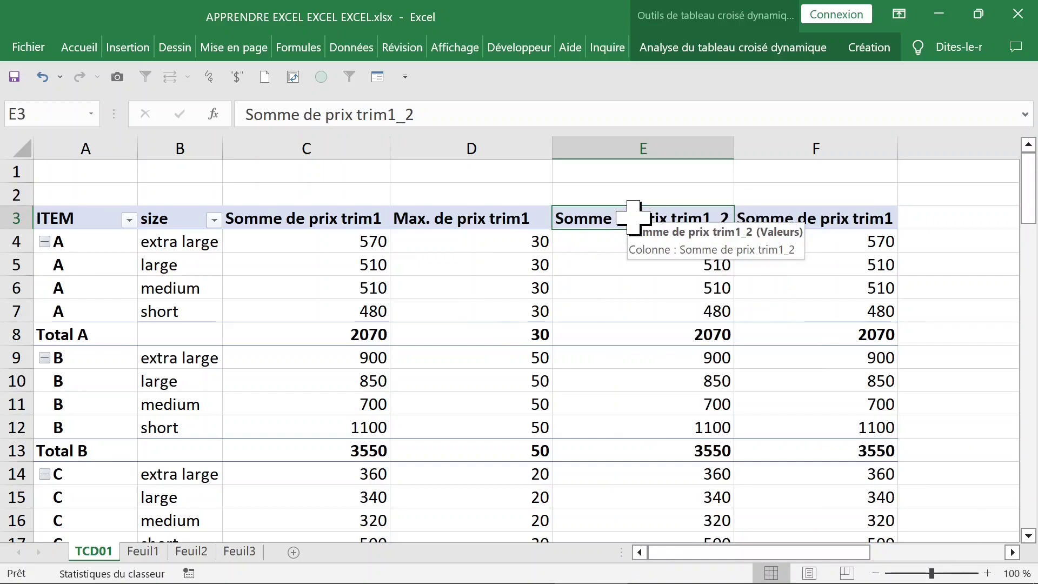
double_click(633, 217)
click(392, 252)
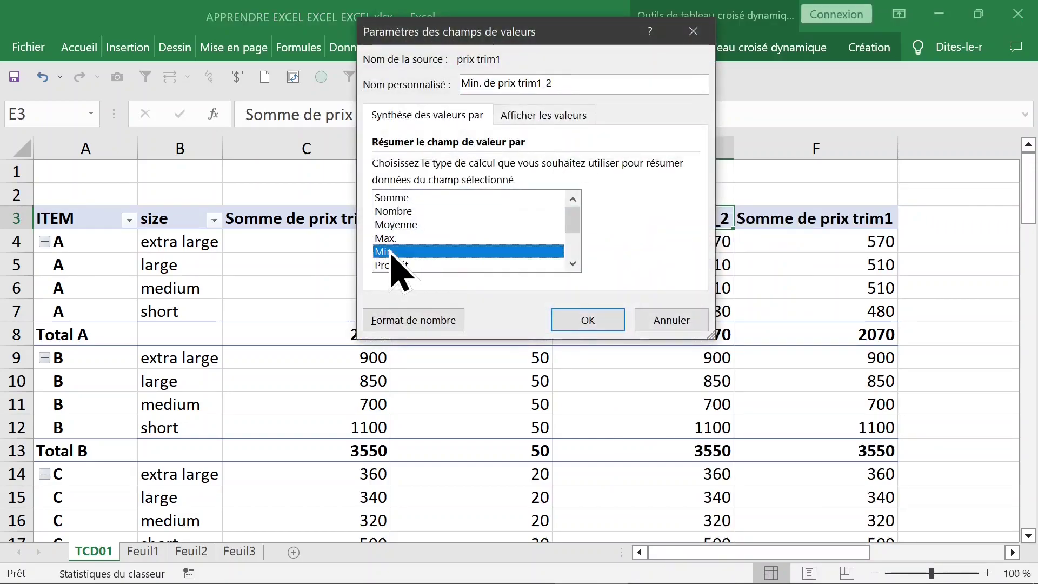
click(589, 320)
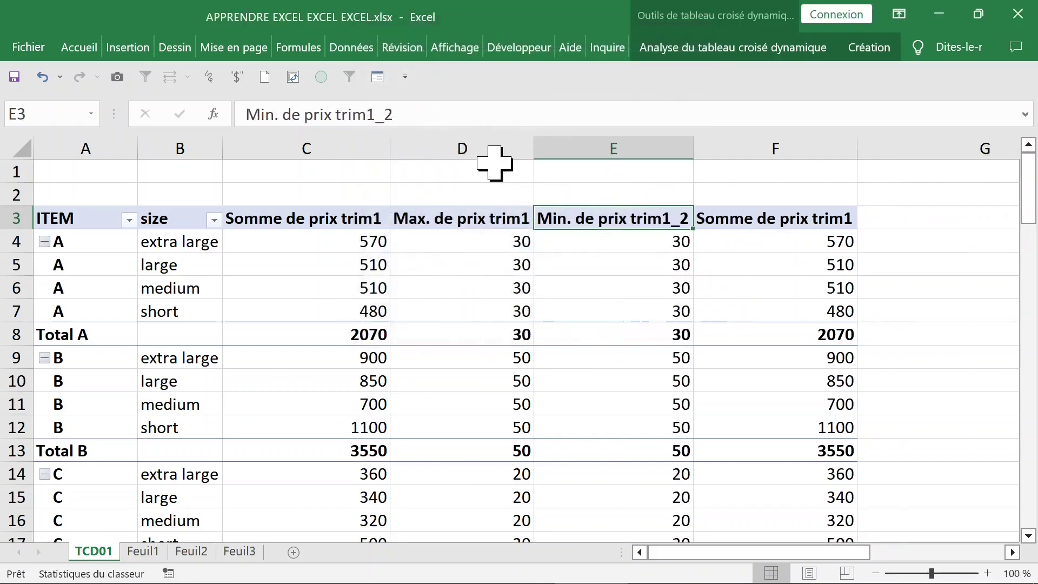
Step: Rename the header in E3 as "Min. de prix trim1", dropping the _2 suffix
click(471, 113)
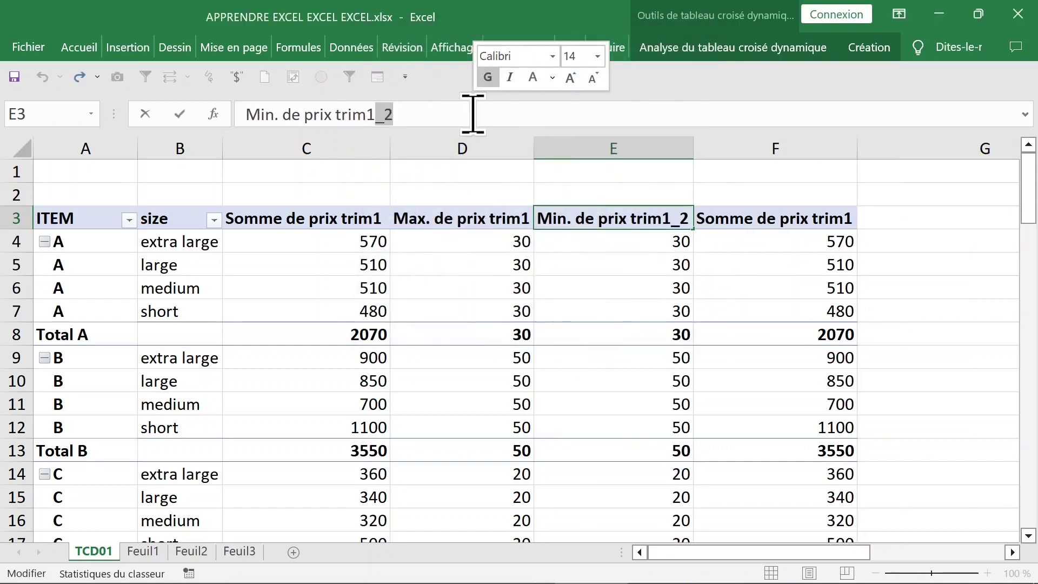
key(BackSpace)
key(BackSpace)
key(Return)
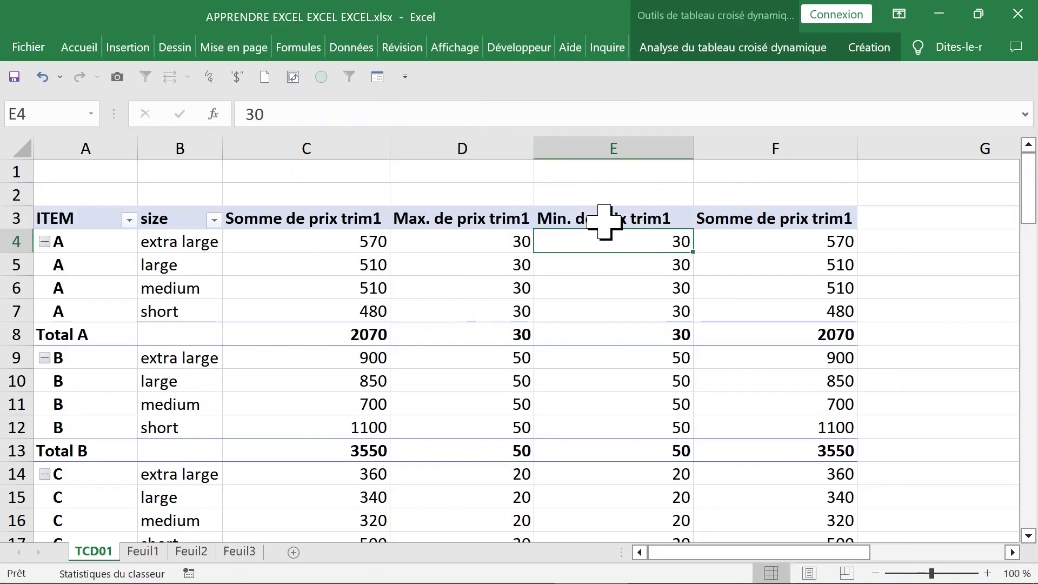
click(602, 219)
click(176, 234)
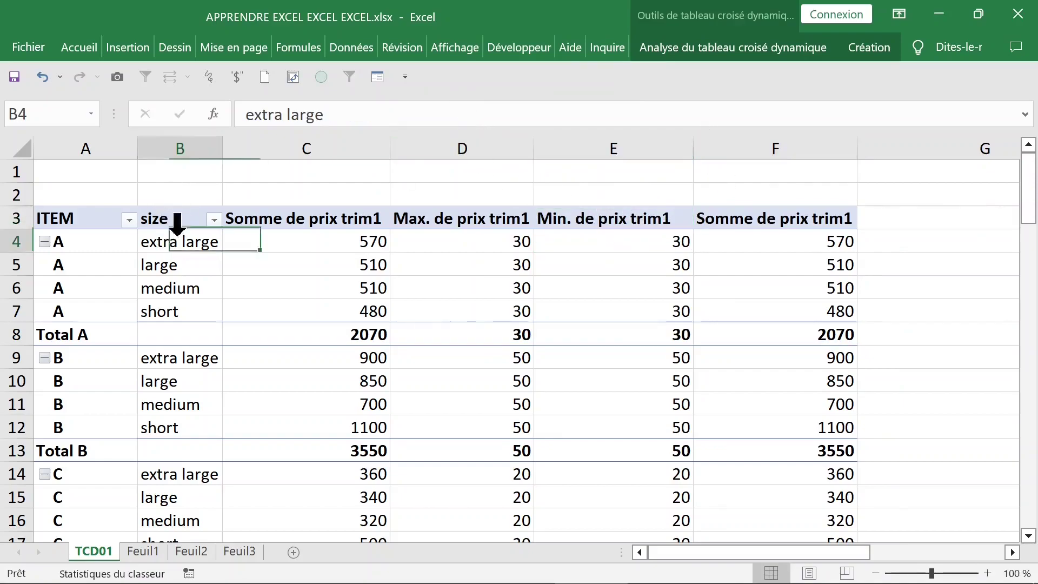
click(181, 144)
click(83, 144)
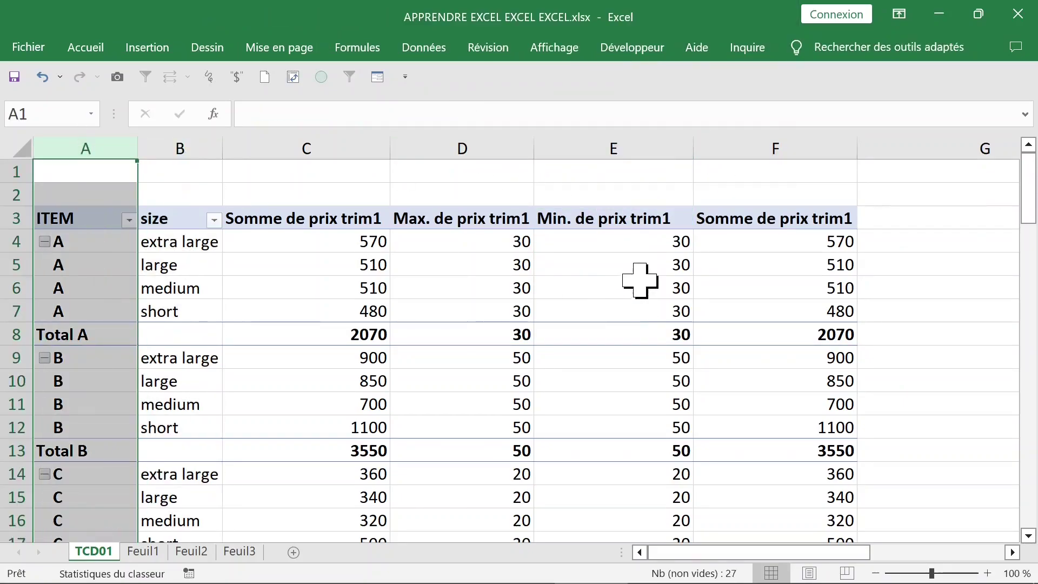
click(618, 269)
Step: Change the value field settings of Somme de prix trim1 in column F to summarize by average (Moyenne)
click(759, 241)
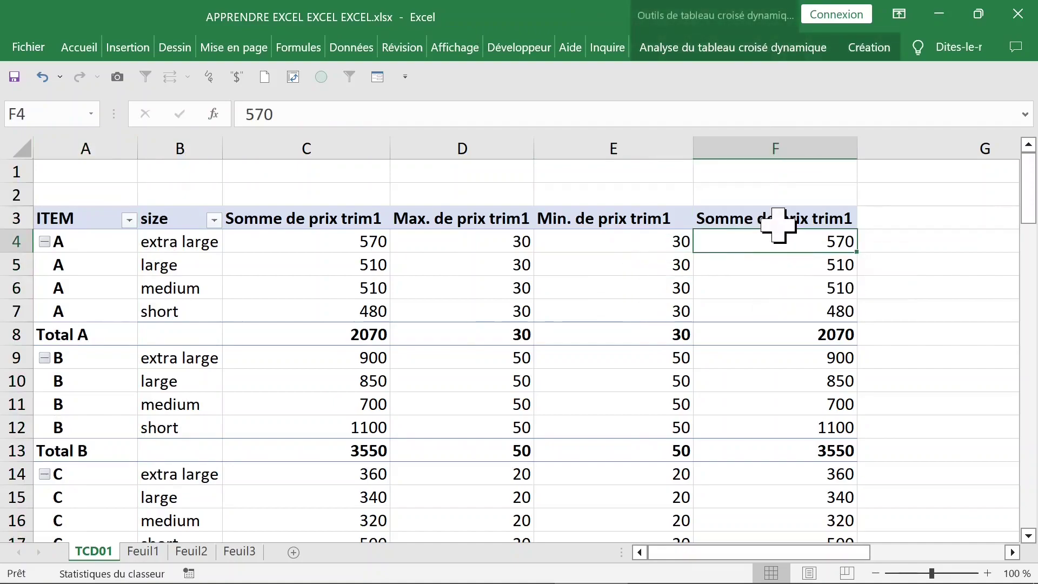
click(764, 219)
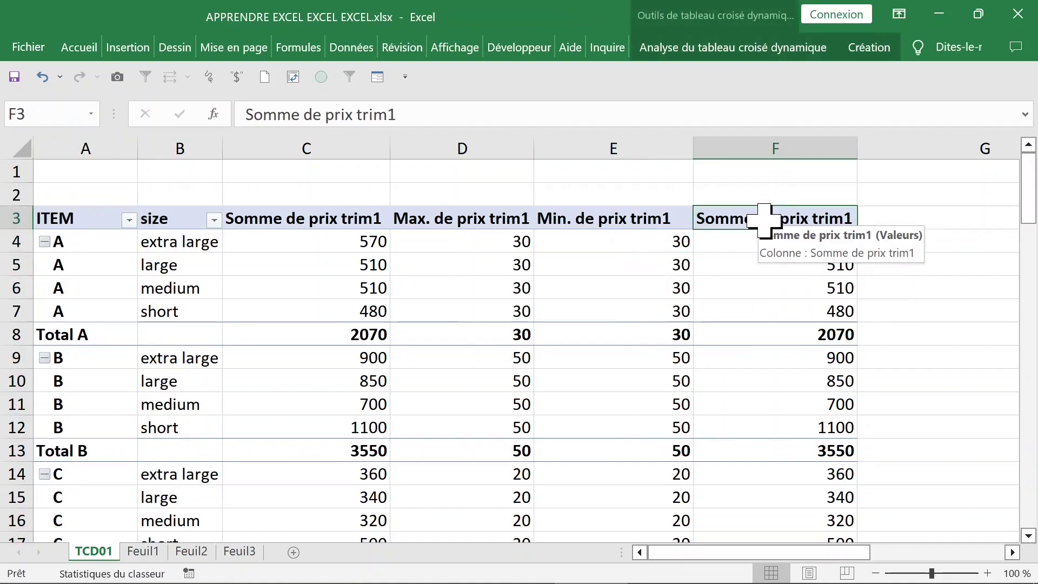
double_click(764, 218)
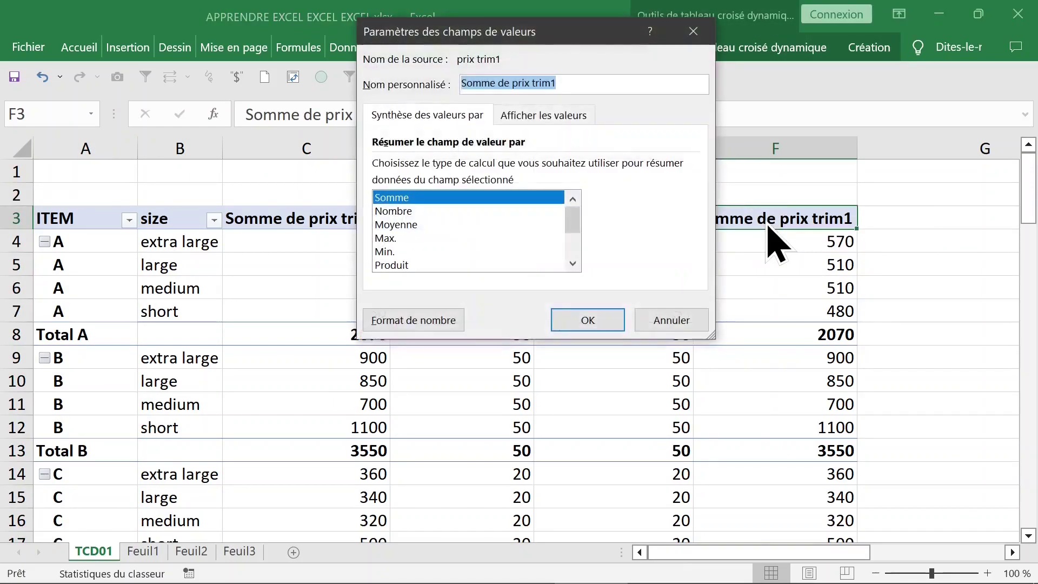
click(387, 224)
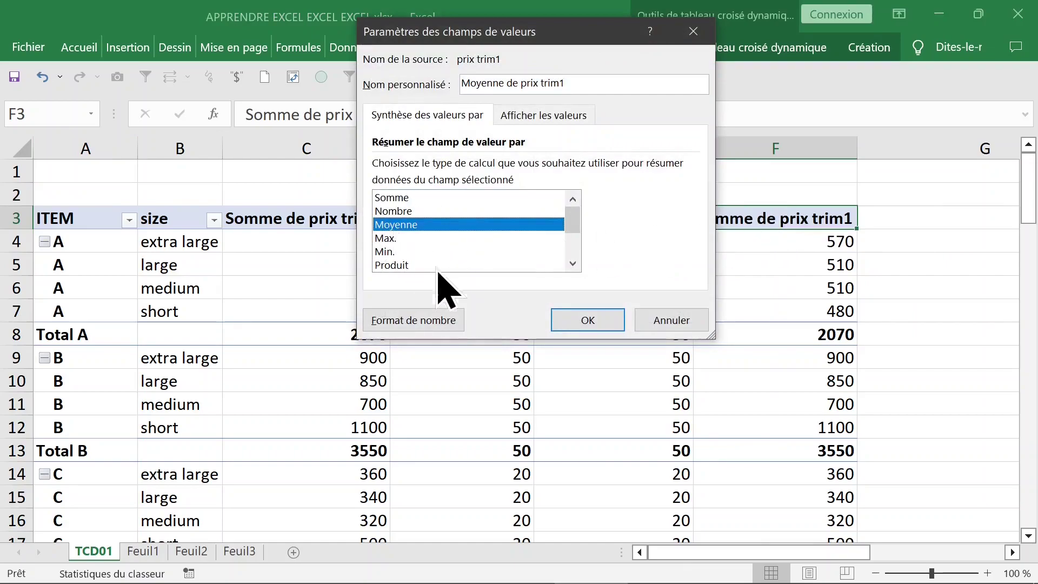
click(568, 319)
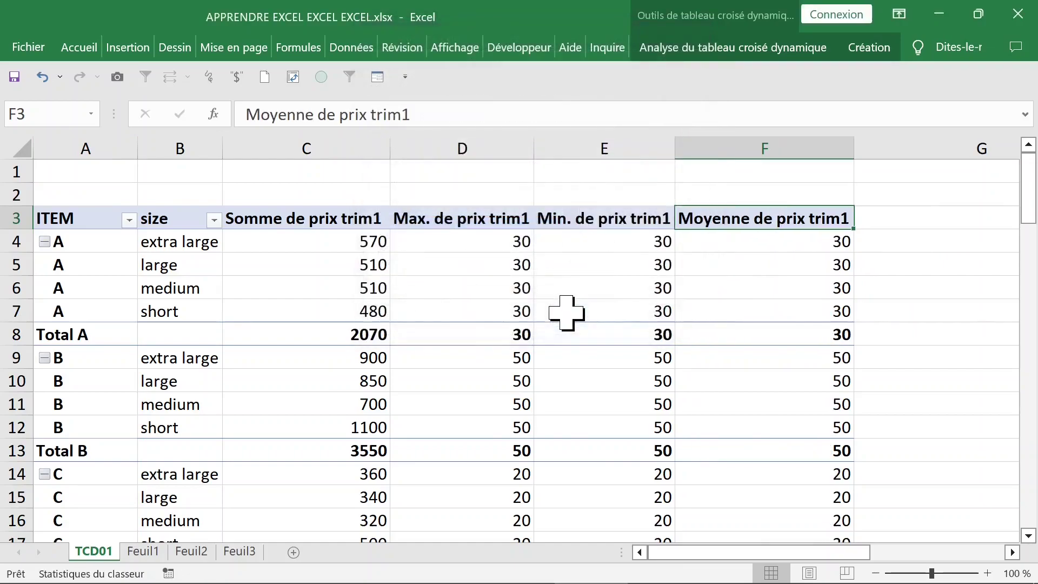
Step: Format the Moyenne de prix trim1 values with the Nombre category and two decimals
click(763, 244)
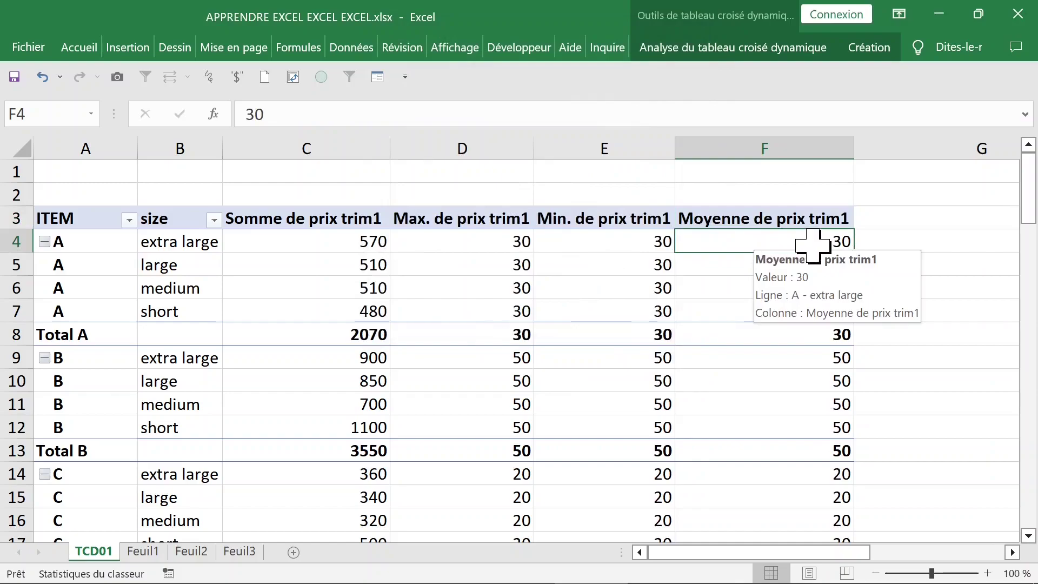
right_click(729, 245)
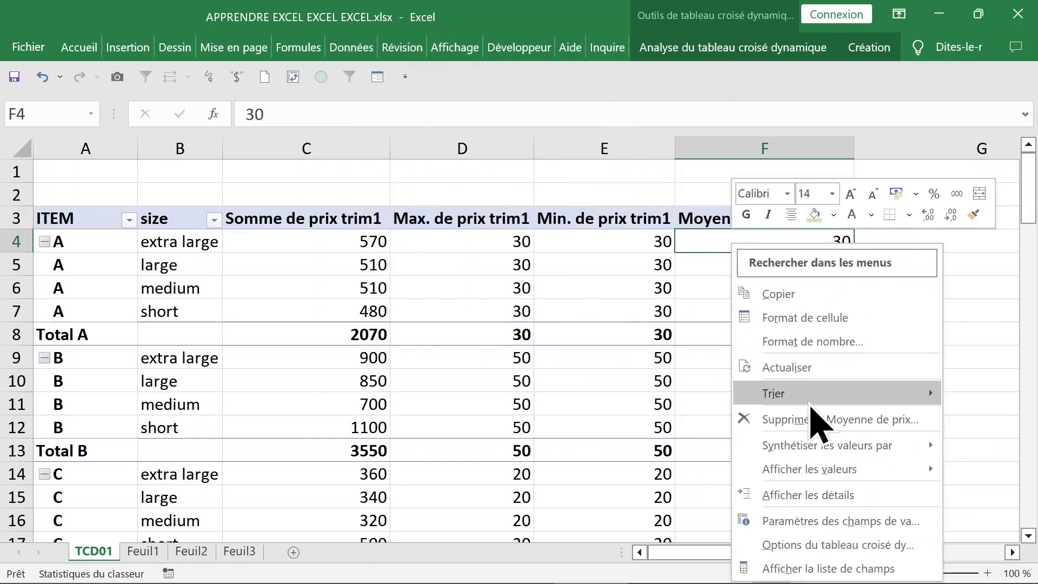
click(820, 343)
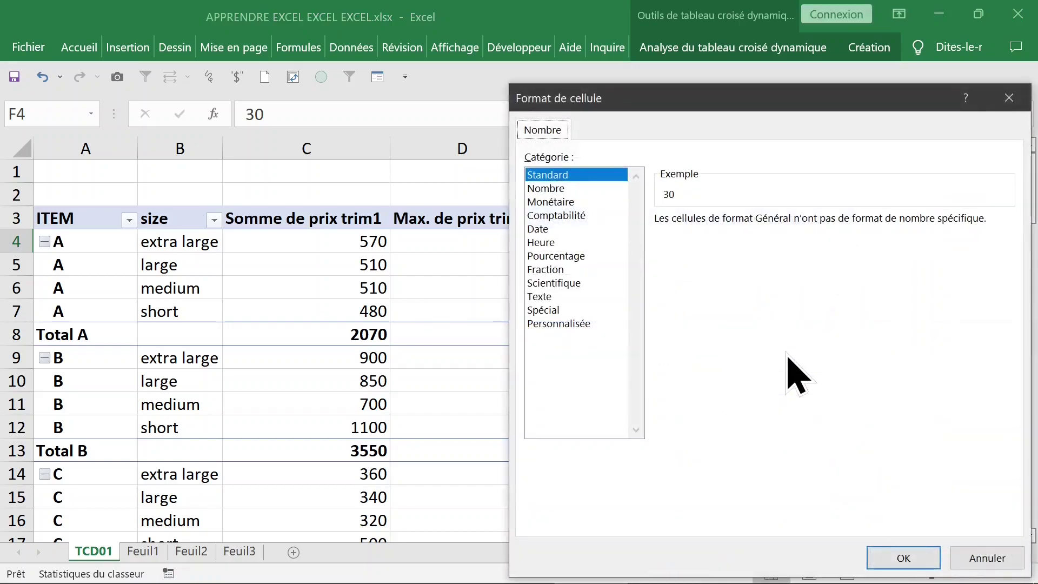
click(554, 190)
click(784, 219)
click(907, 559)
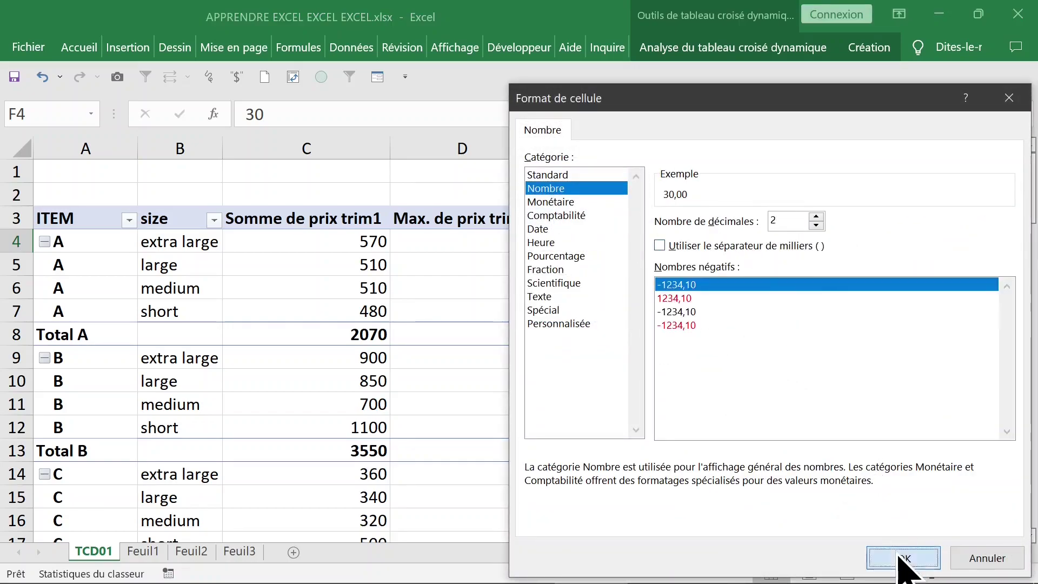
Step: Format the Max. de prix trim1 values with the Nombre category and two decimals
mouse_move(746, 431)
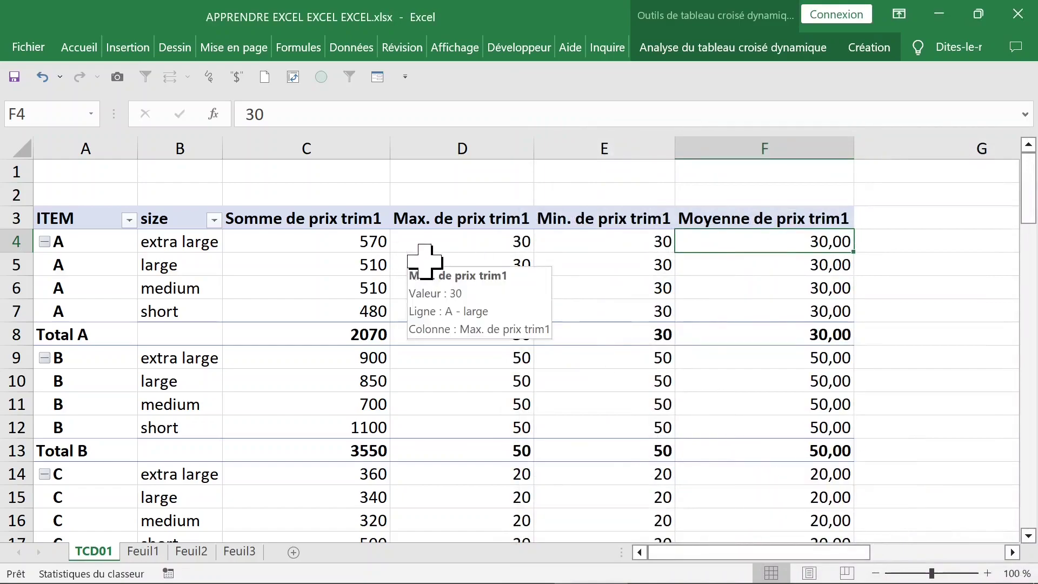
click(481, 246)
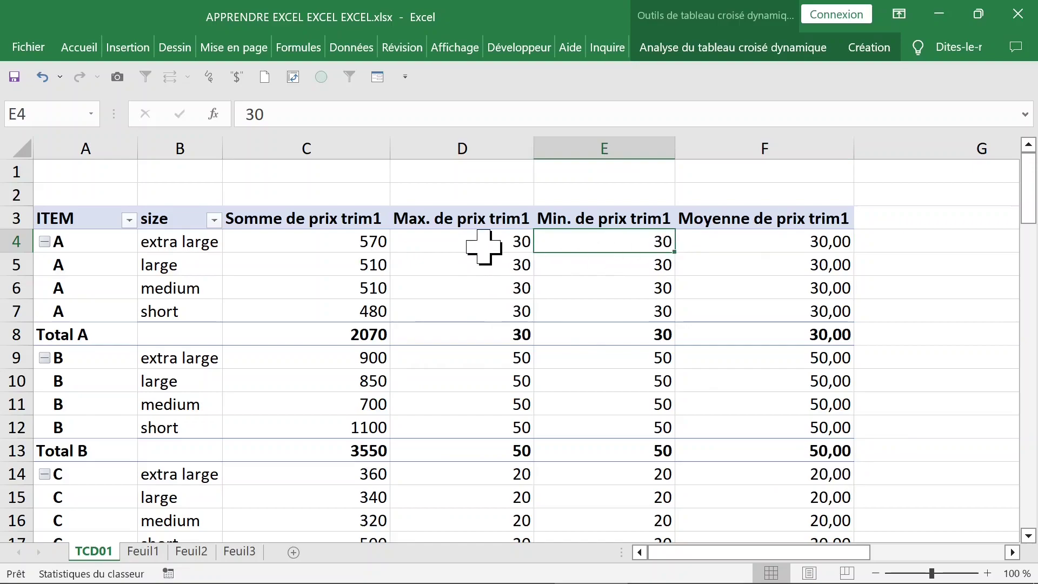
mouse_move(484, 246)
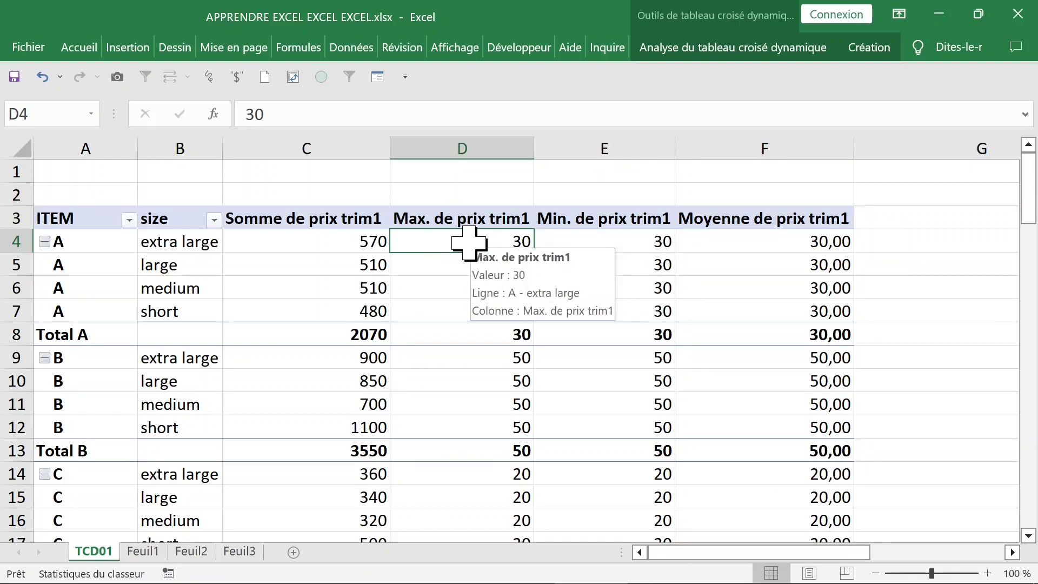
right_click(465, 244)
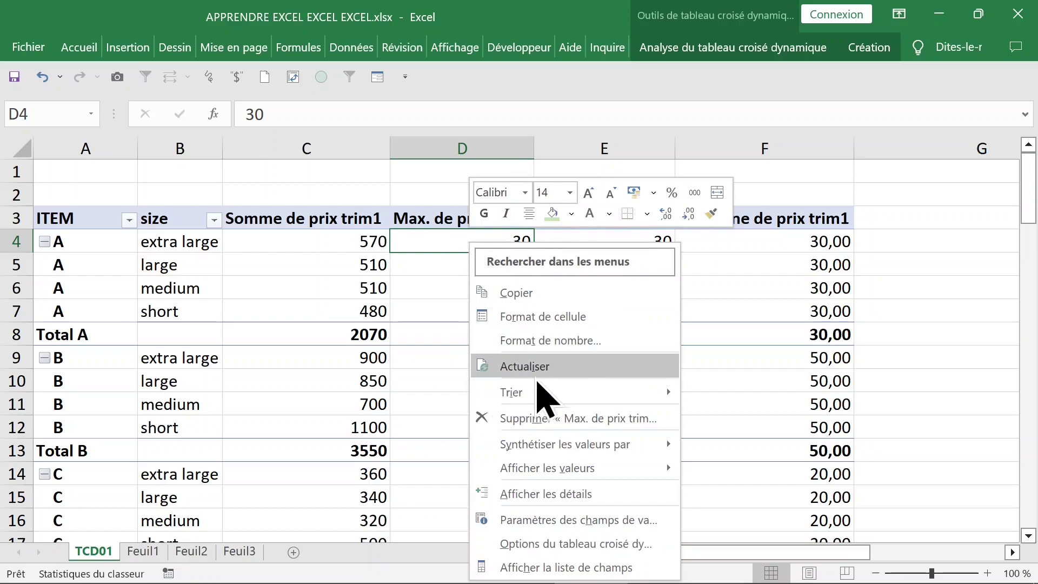
click(573, 340)
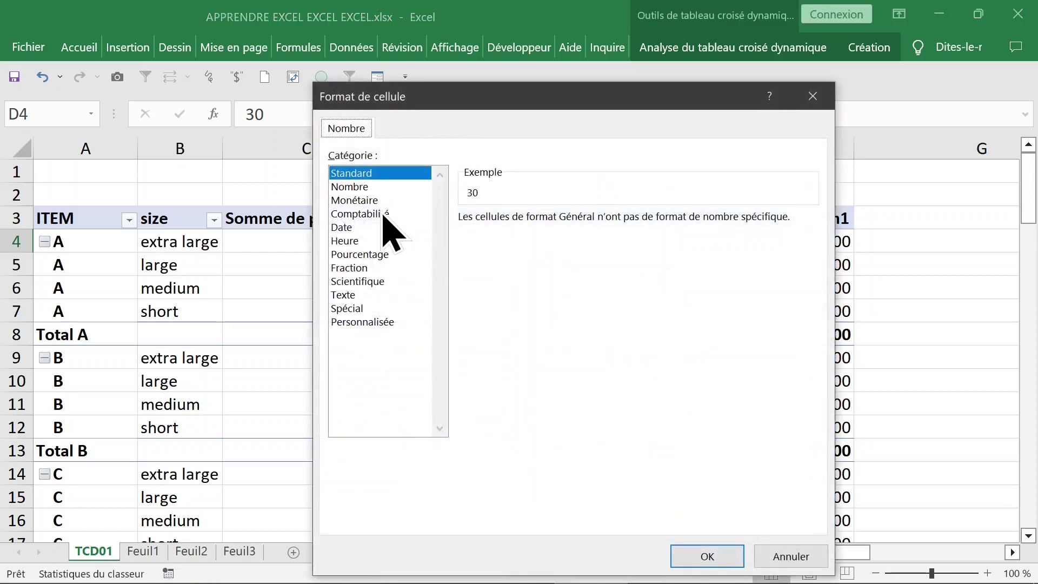
click(355, 188)
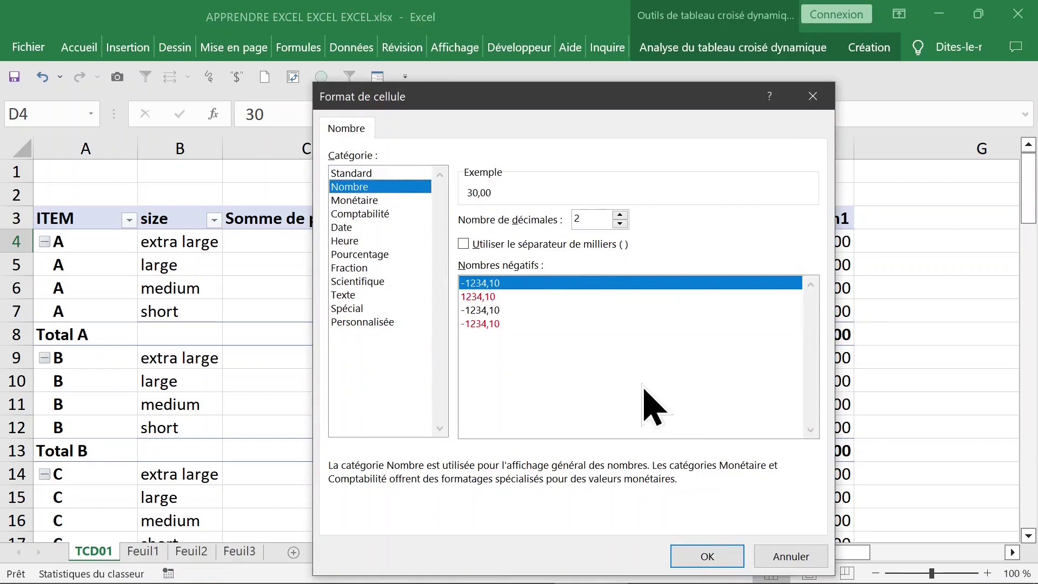
click(708, 557)
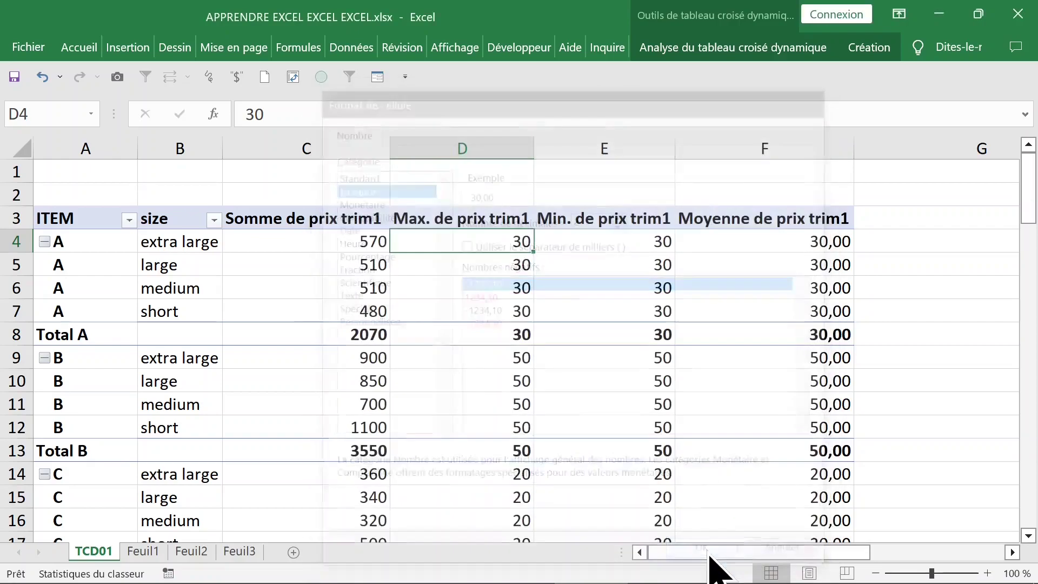
Step: Format the Max. de prix trim1 values as Monétaire with two decimals and the € symbol
right_click(486, 250)
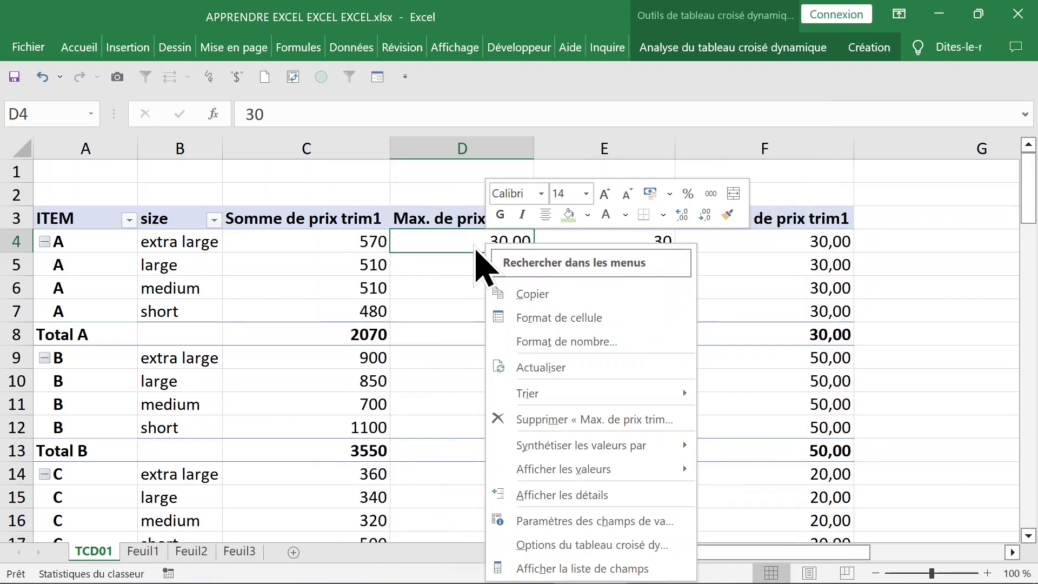
click(588, 345)
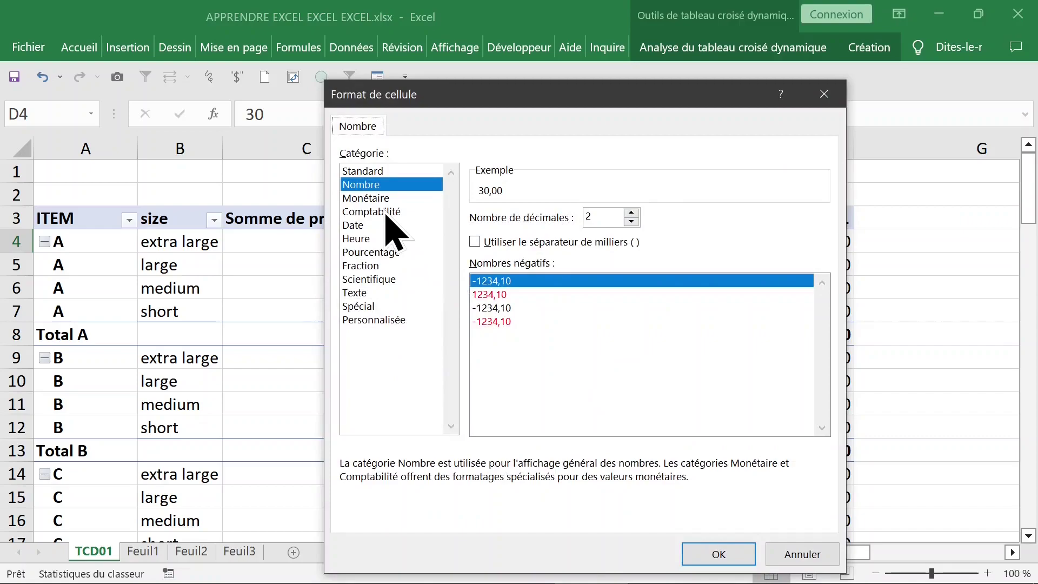
click(376, 199)
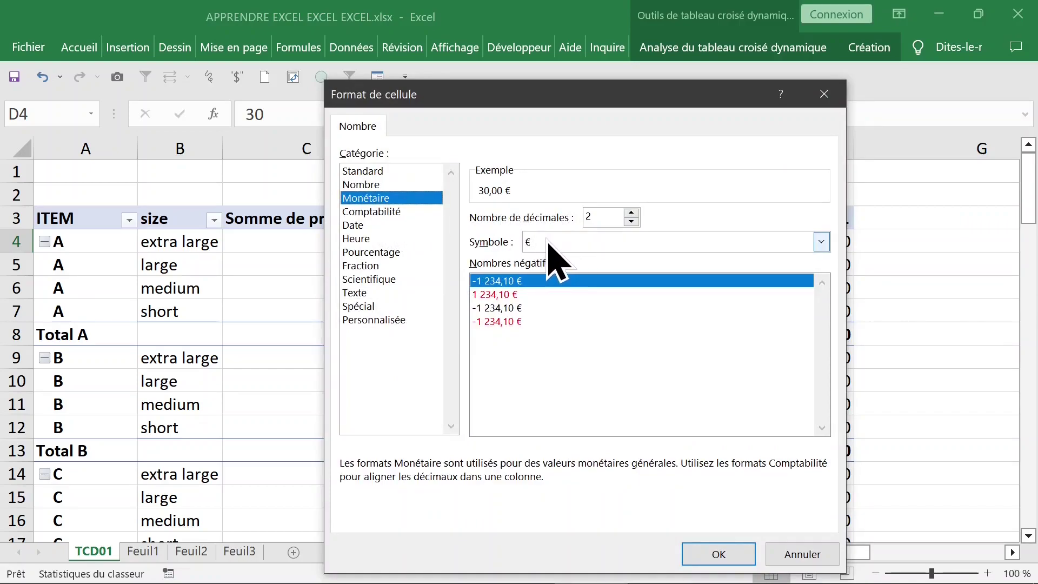
click(719, 555)
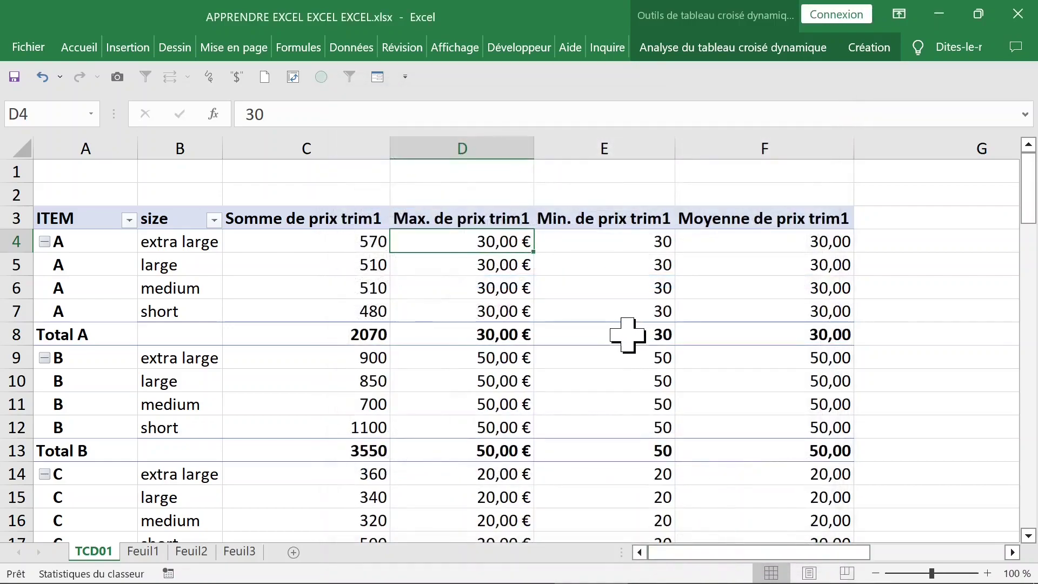
Step: Format the Min. de prix trim1 values as Monétaire with two decimals and the € symbol
right_click(601, 249)
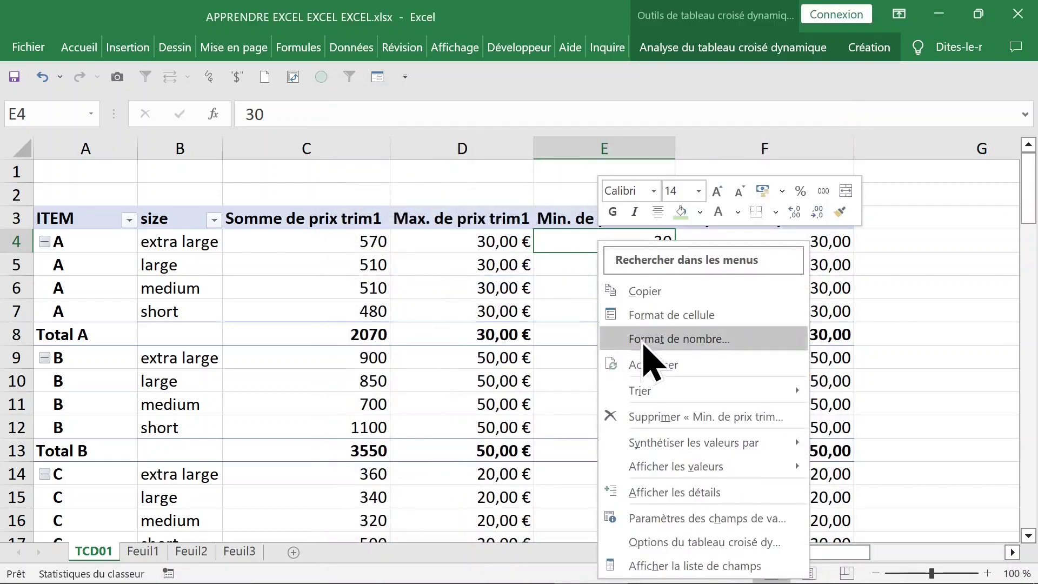
click(646, 340)
click(419, 183)
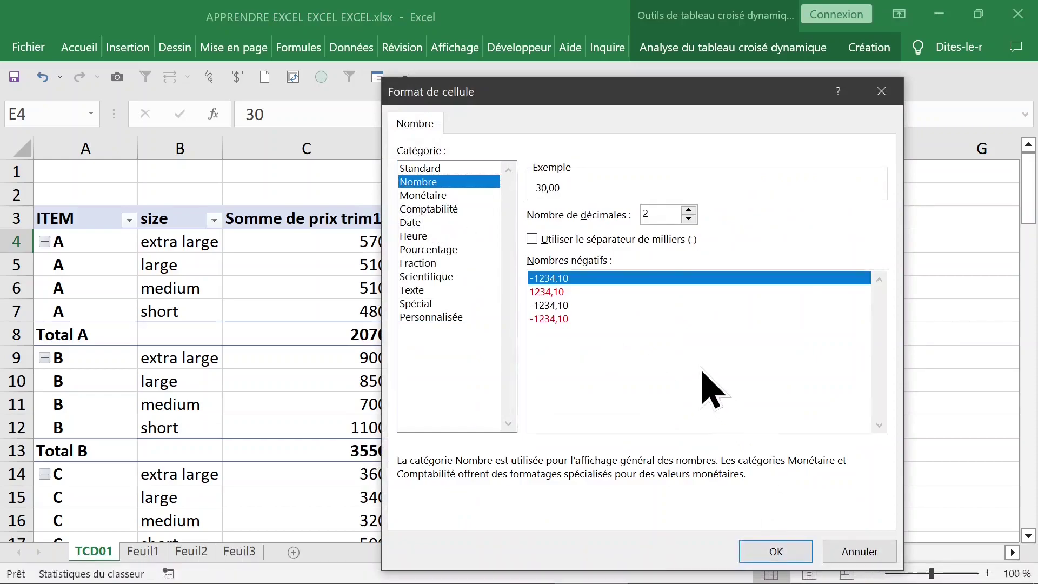
click(423, 195)
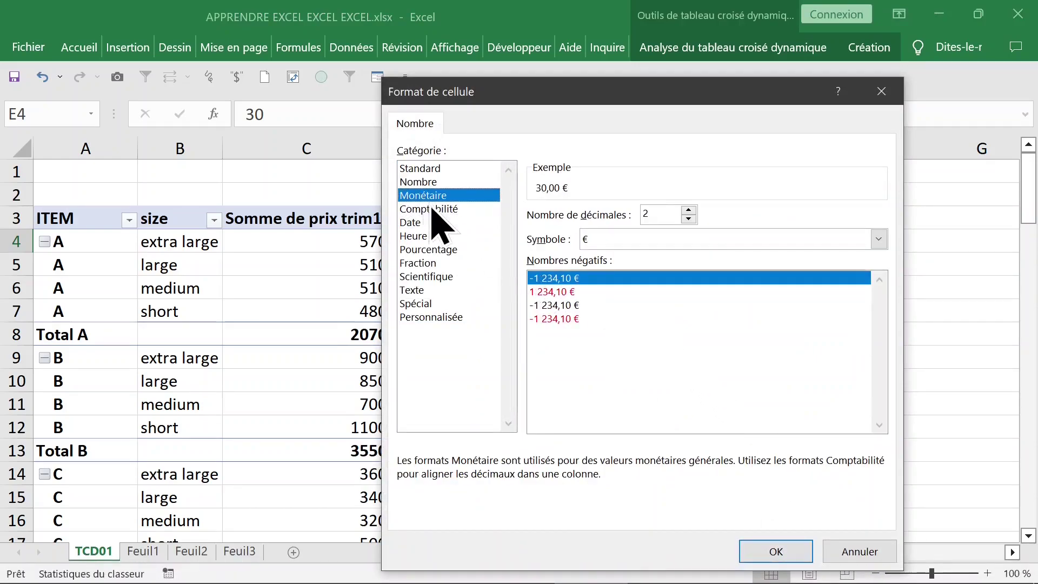
click(755, 547)
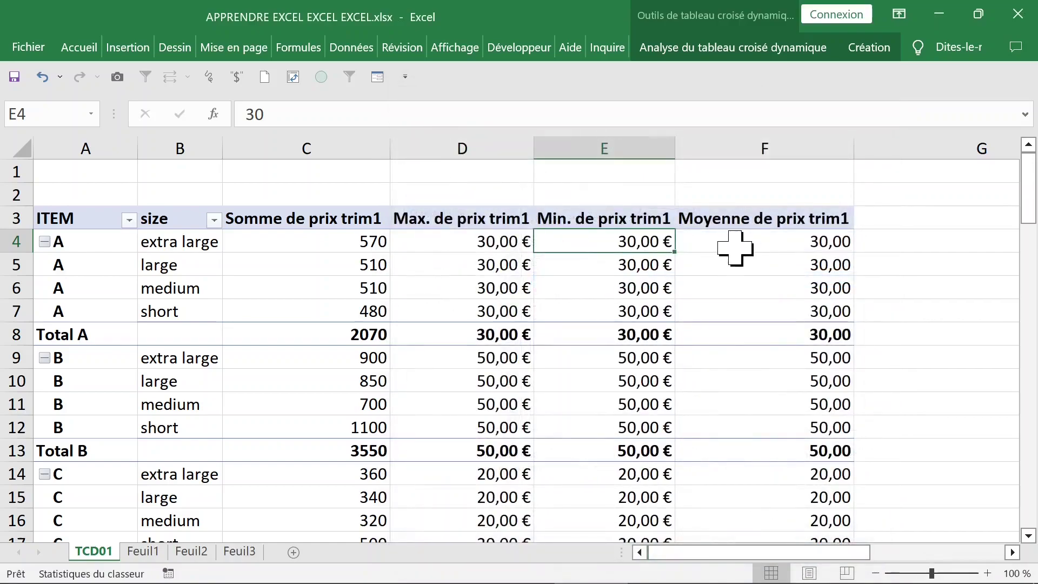
Step: Format the Moyenne de prix trim1 values as Monétaire with two decimals and the € symbol
right_click(738, 250)
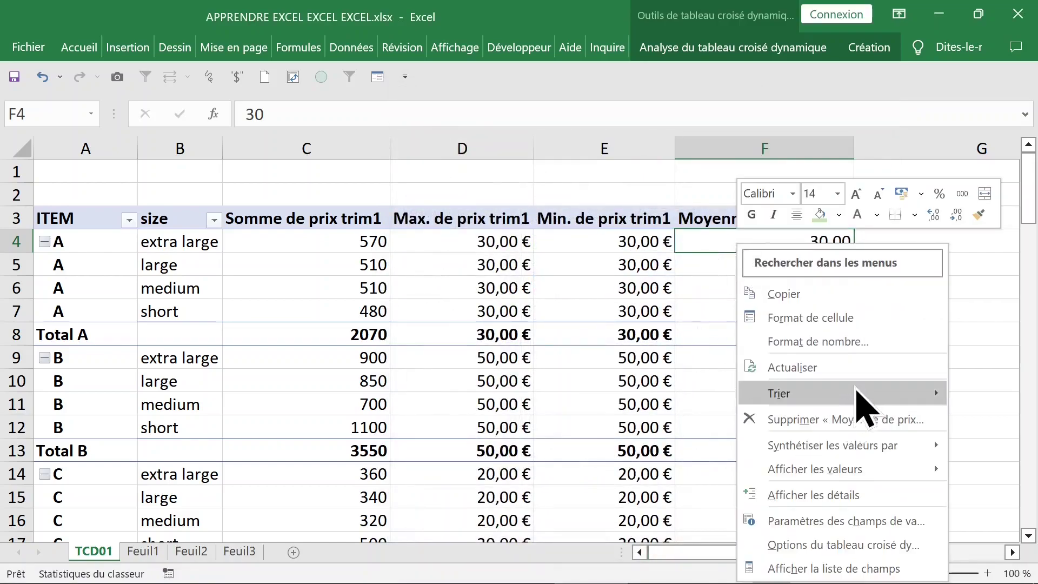
click(818, 341)
click(562, 203)
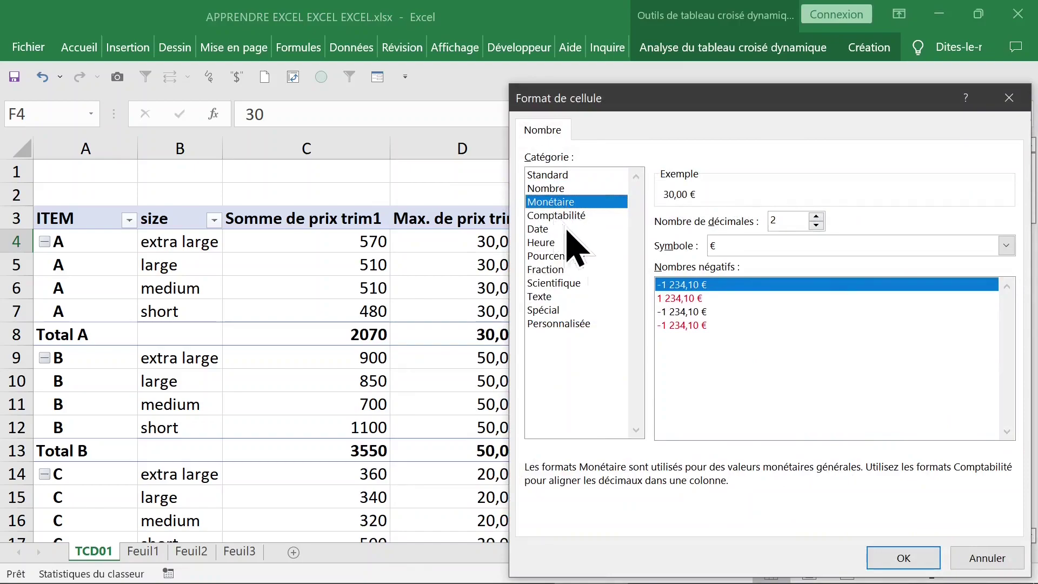
click(914, 561)
Step: Remove the Somme de prix trim1 value field from the pivot table
click(328, 241)
right_click(294, 248)
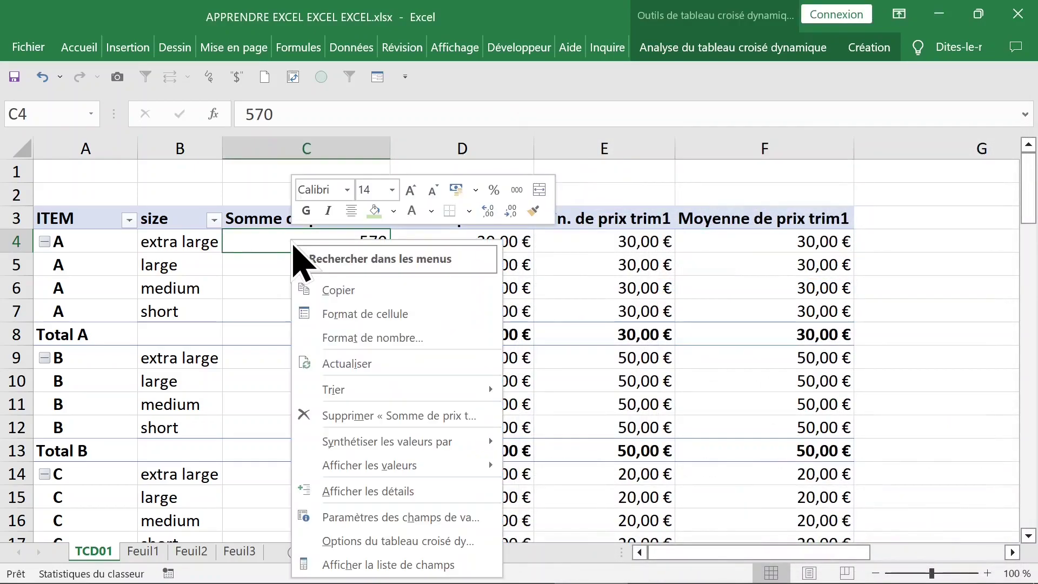
click(269, 240)
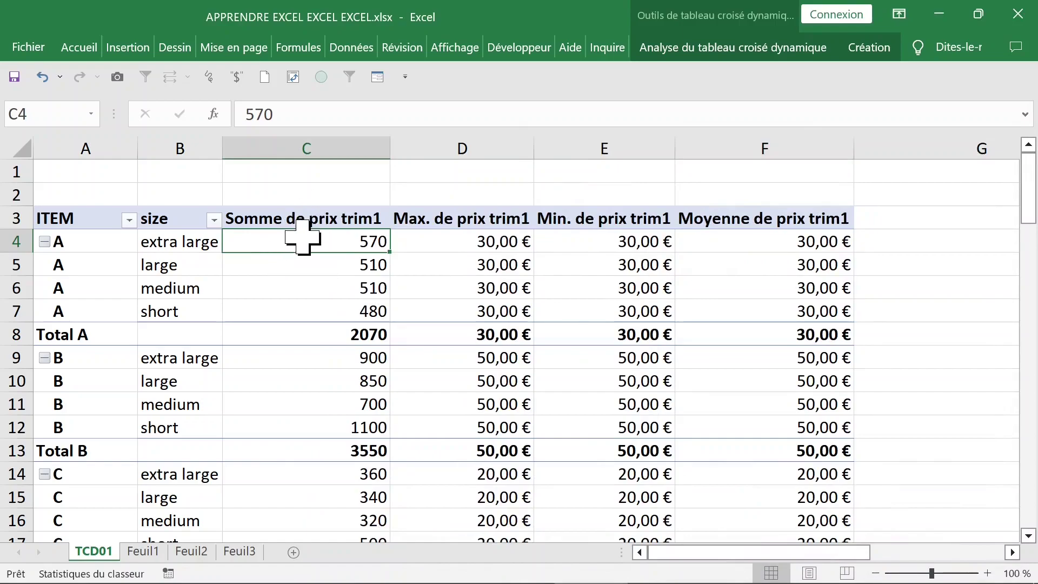
right_click(294, 246)
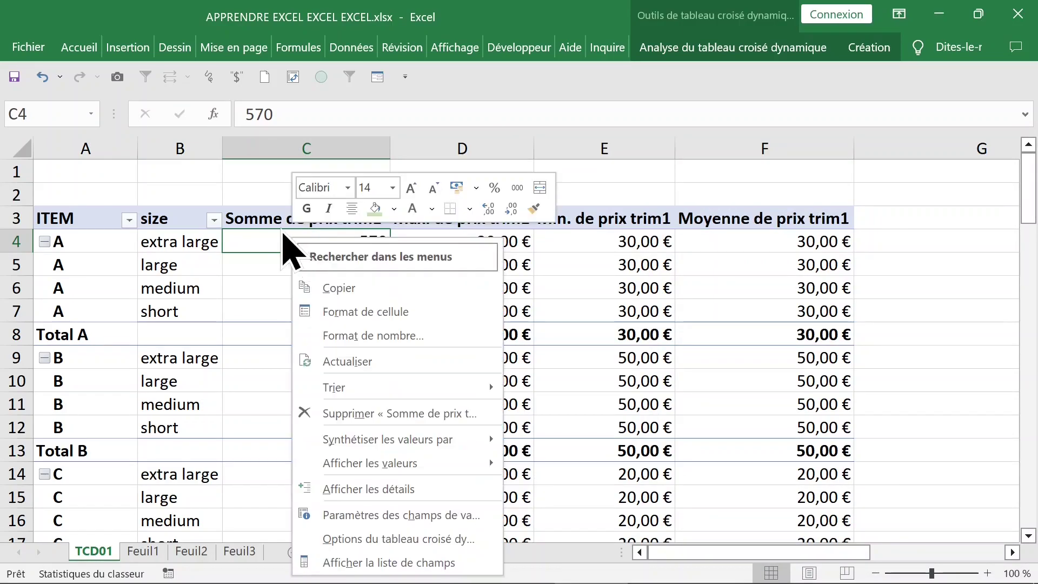
click(400, 414)
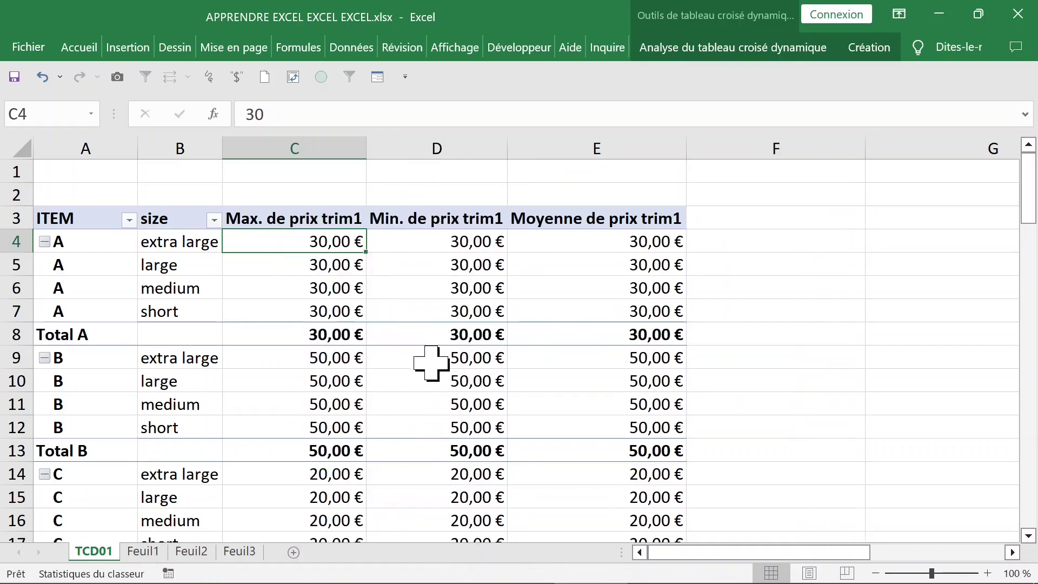
Step: Move the ITEM field from the pivot table's rows to its report filter, then close the field list
click(178, 265)
click(82, 260)
click(172, 265)
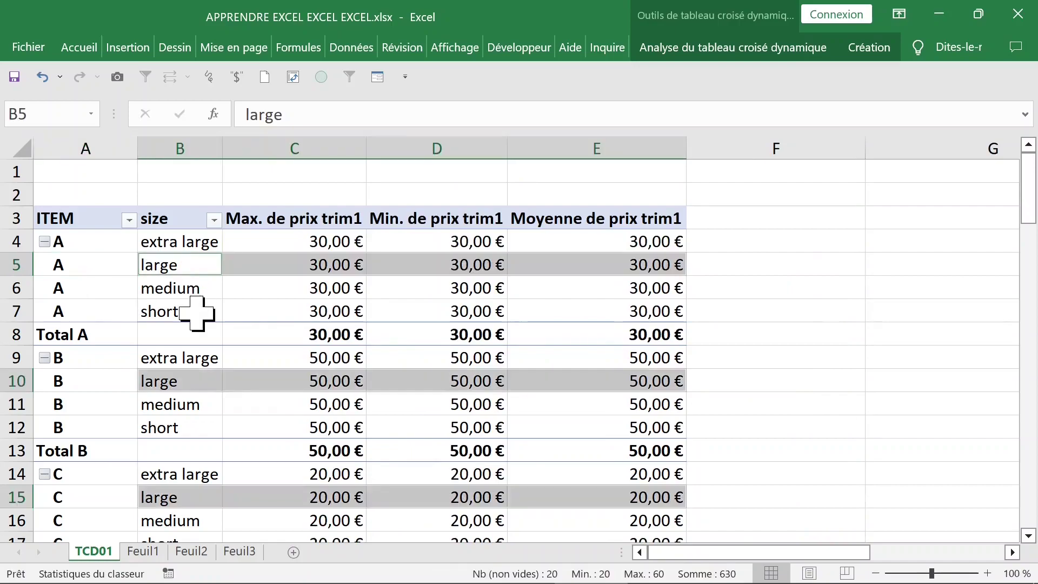
click(197, 309)
click(183, 240)
right_click(185, 234)
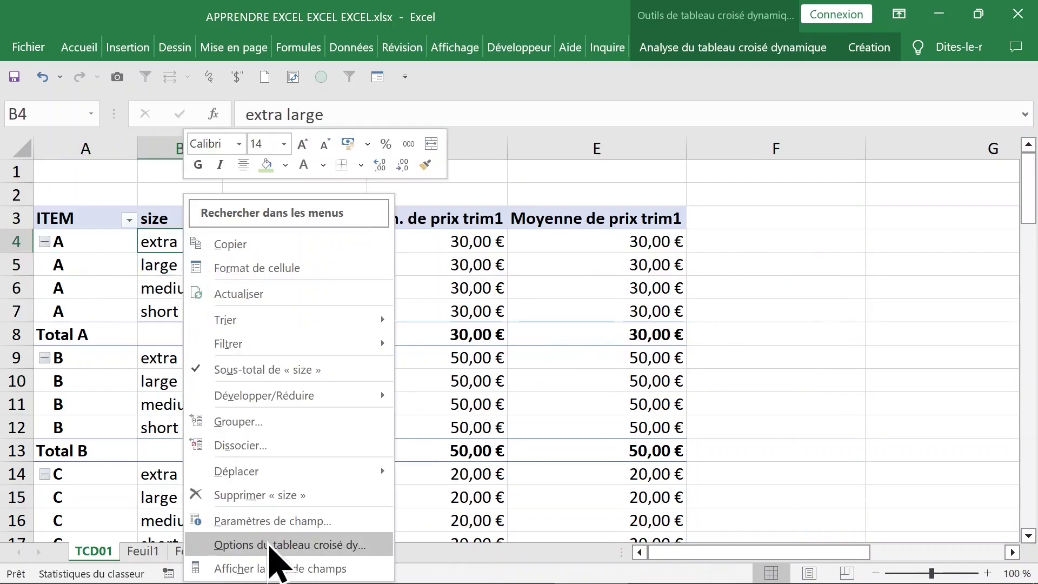
click(269, 544)
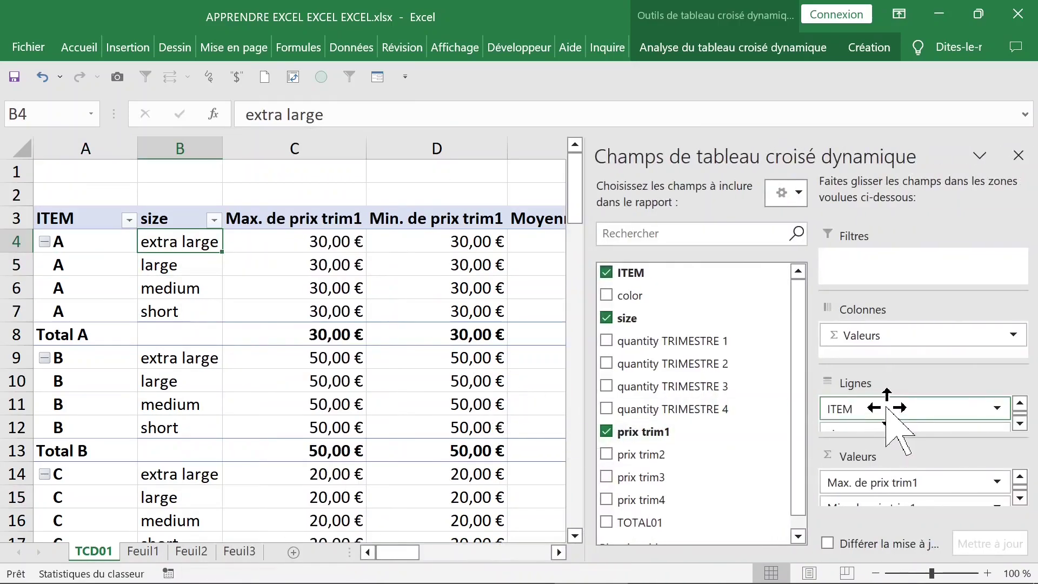
drag(887, 409, 887, 264)
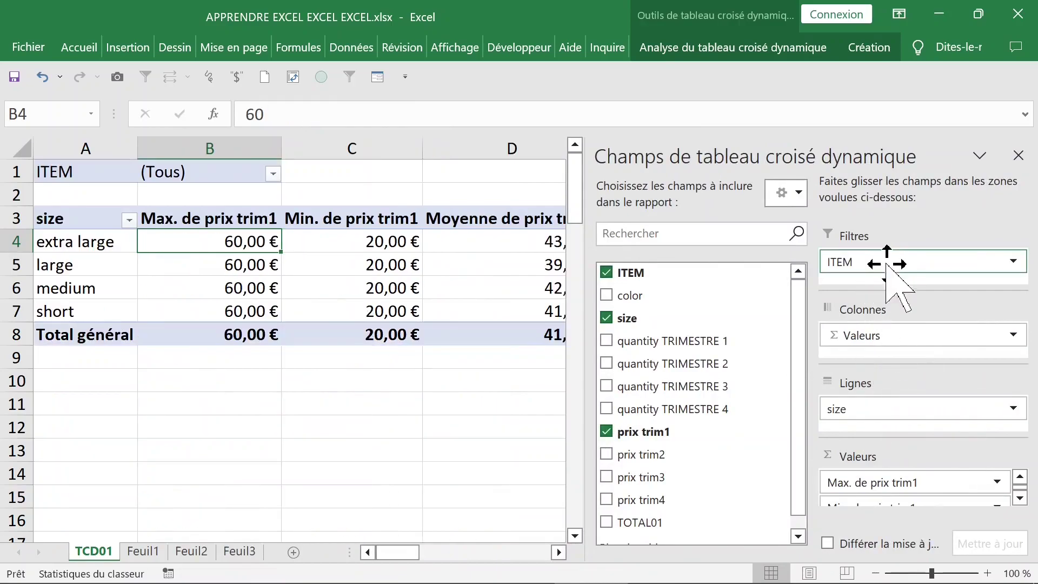
click(1019, 157)
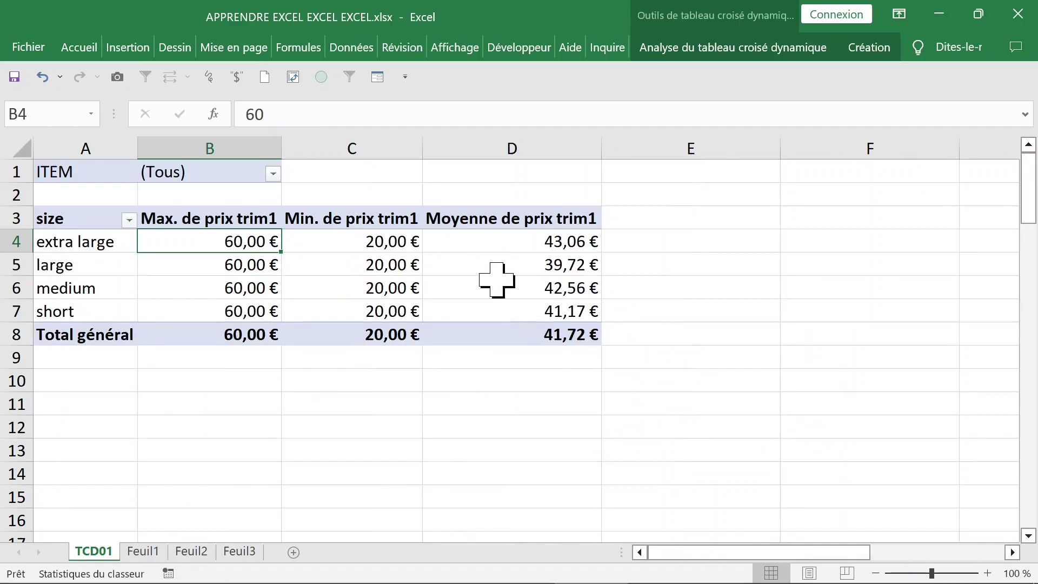
Step: Examine the items offered by the ITEM report filter, keeping (Tous) selected
click(497, 282)
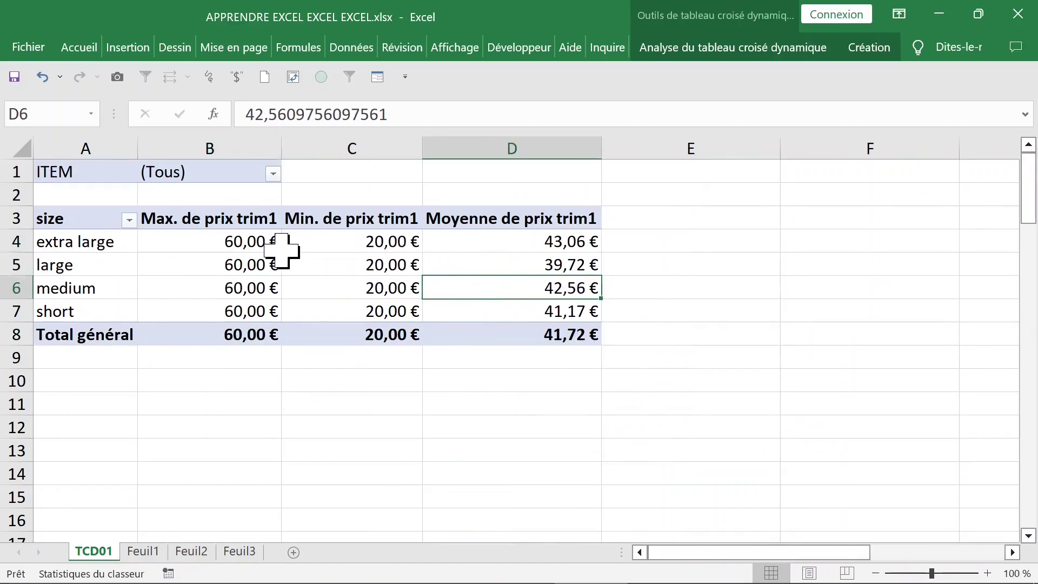
click(238, 246)
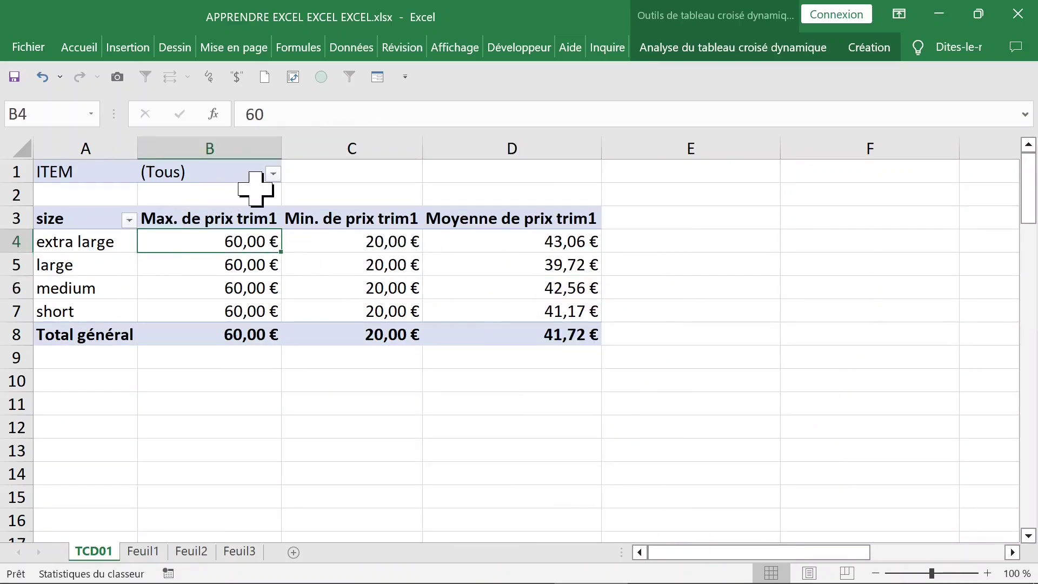
click(273, 173)
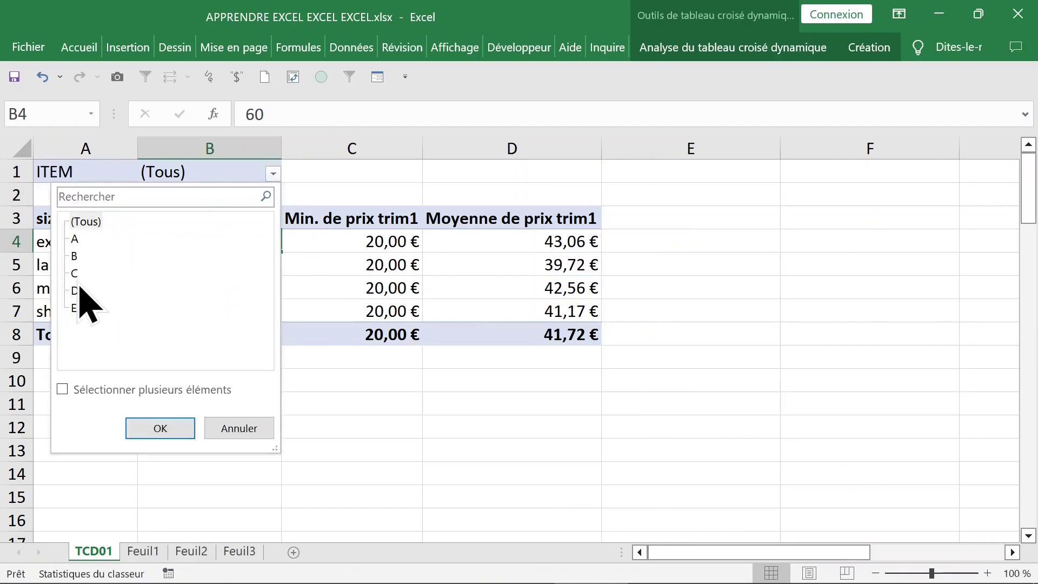
click(161, 428)
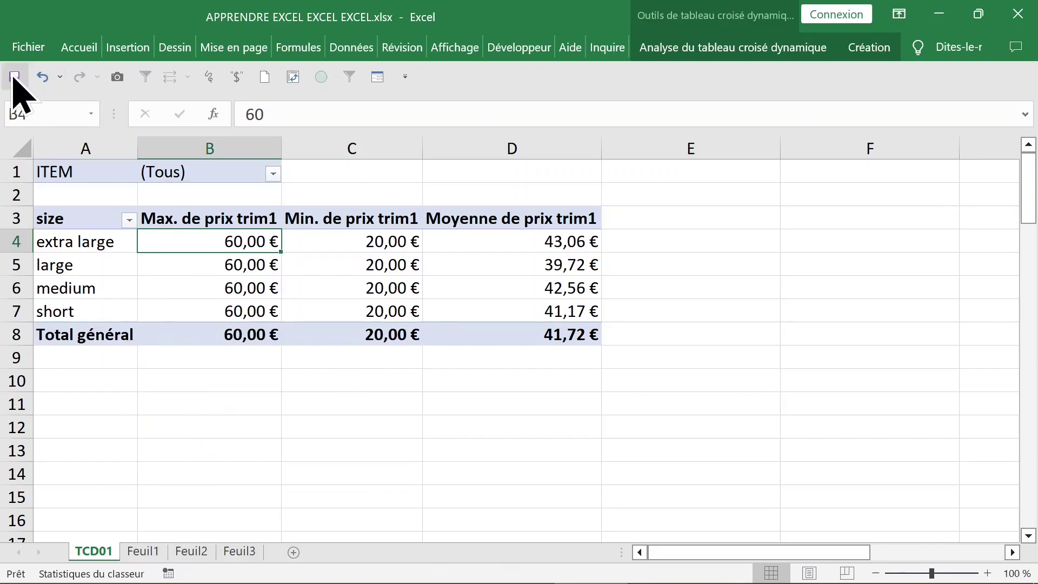
Step: Generate the report filter pages for the ITEM field, with one sheet per item
click(760, 49)
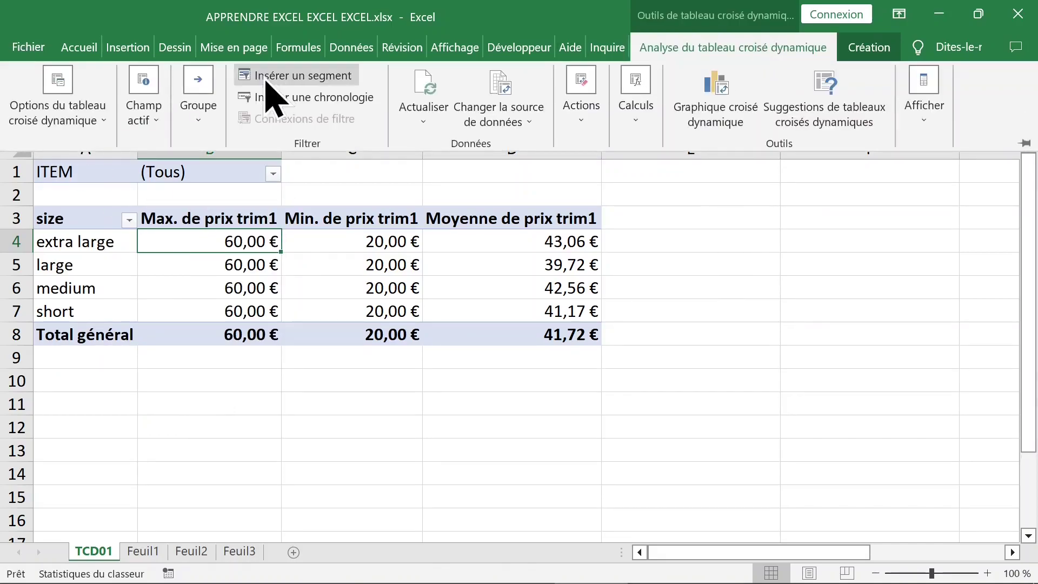
click(111, 133)
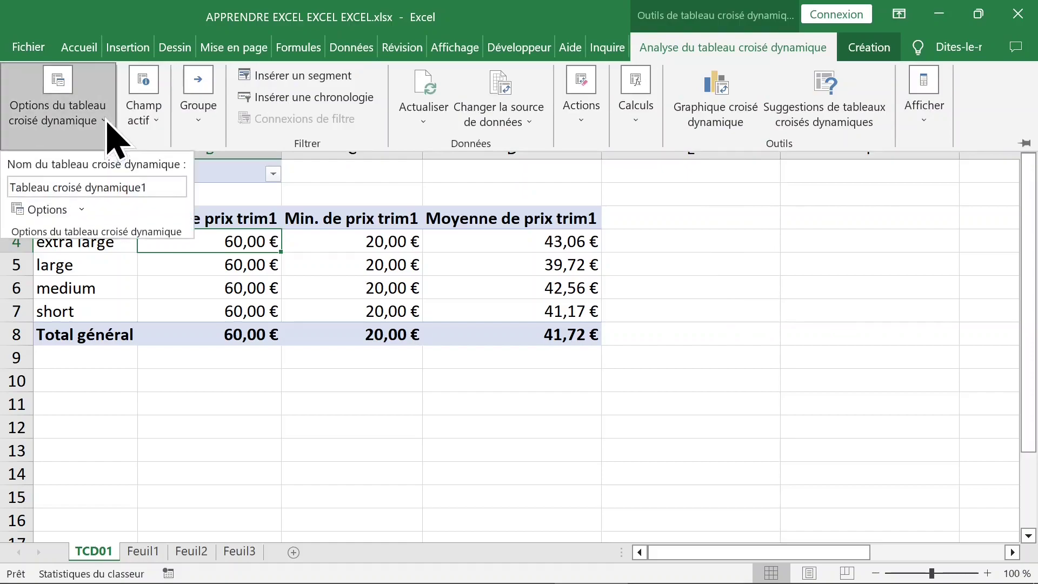
click(82, 210)
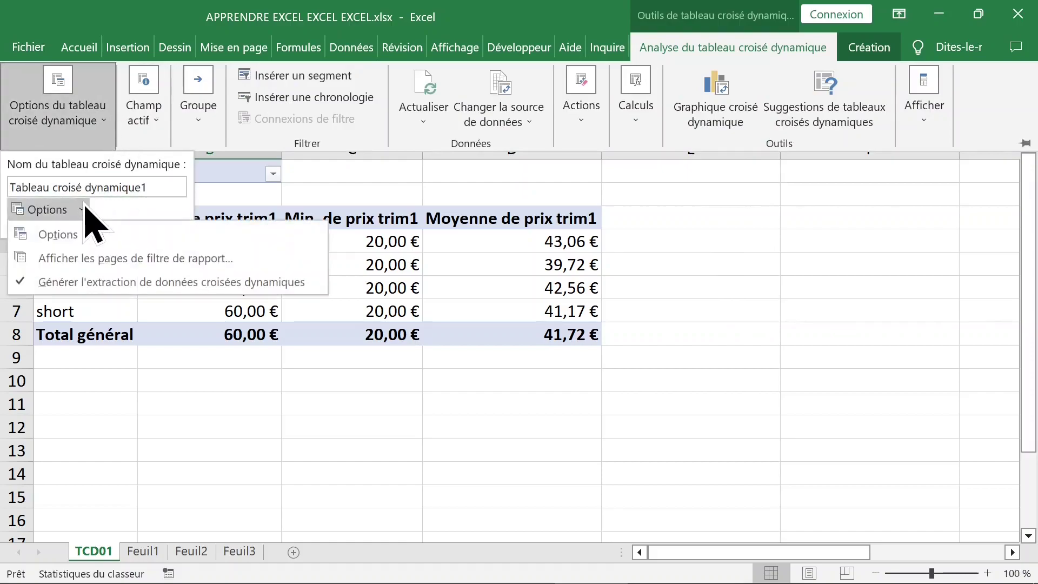
click(98, 259)
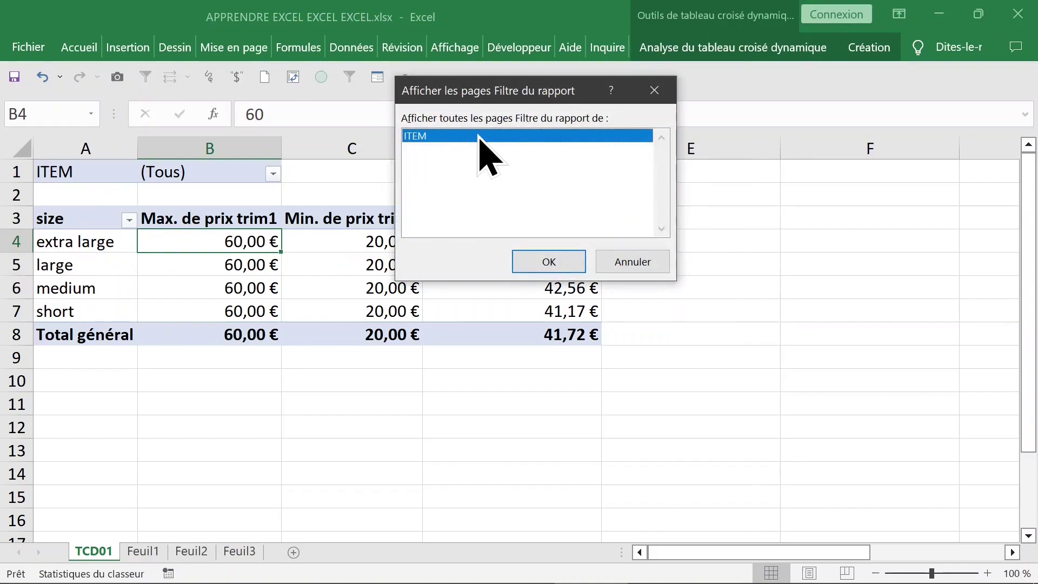
click(550, 262)
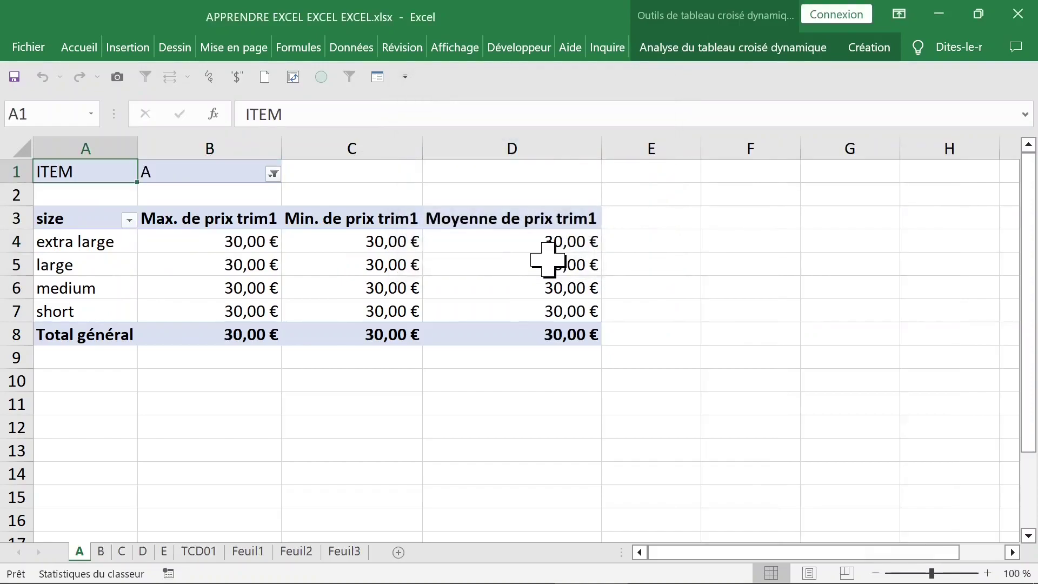
Step: Look through the pivot tables on the item sheets B, C, D and E
click(100, 552)
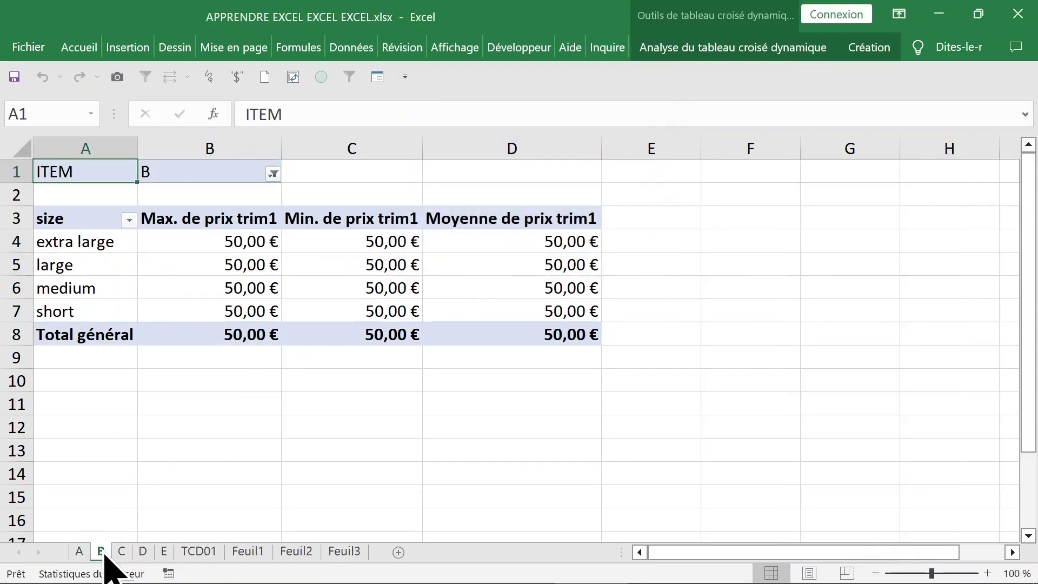
click(128, 554)
click(143, 555)
click(164, 552)
click(198, 469)
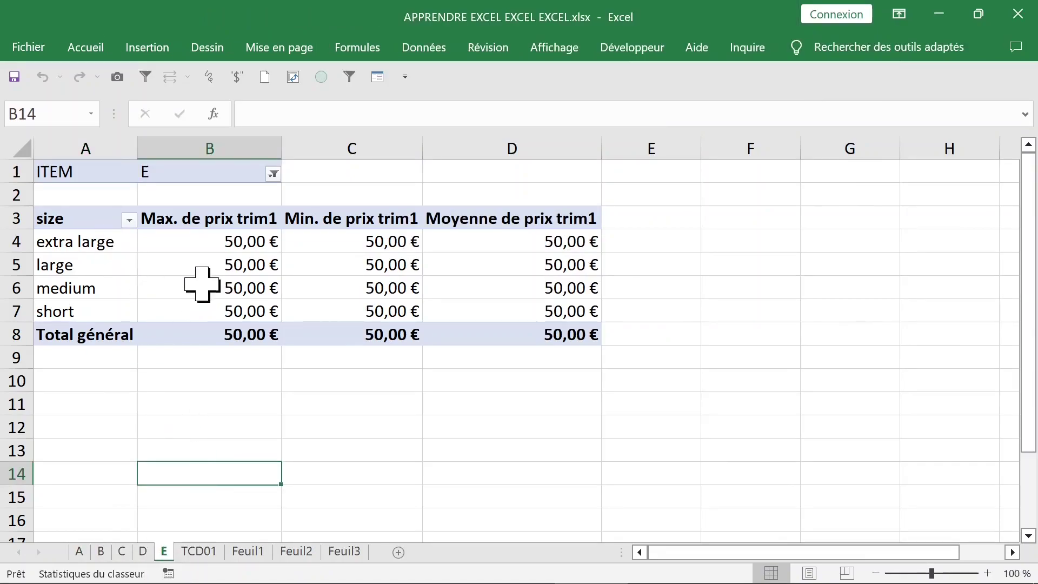
Step: Delete sheet B from the workbook
click(104, 556)
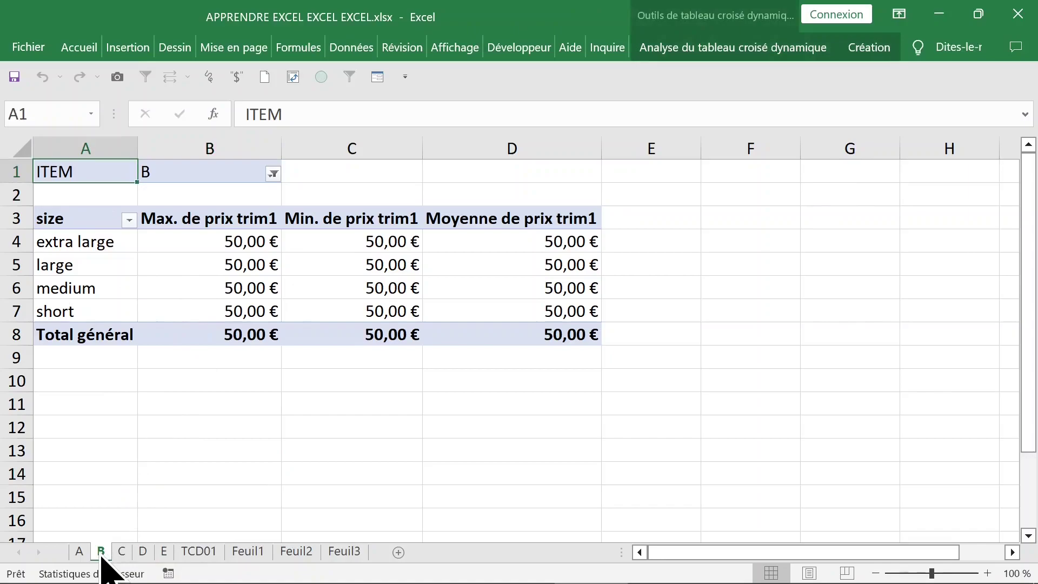
right_click(102, 557)
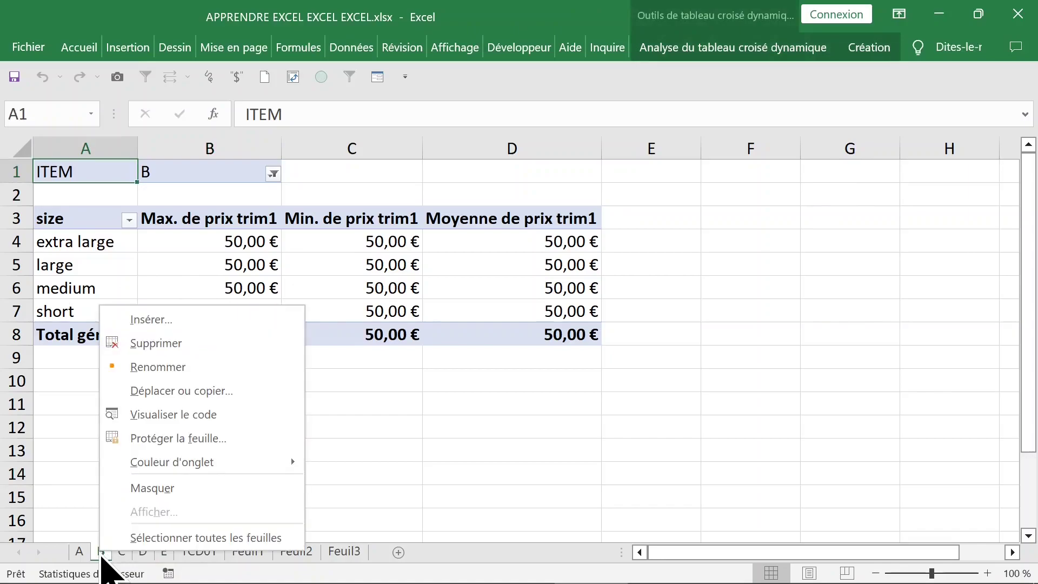
click(162, 344)
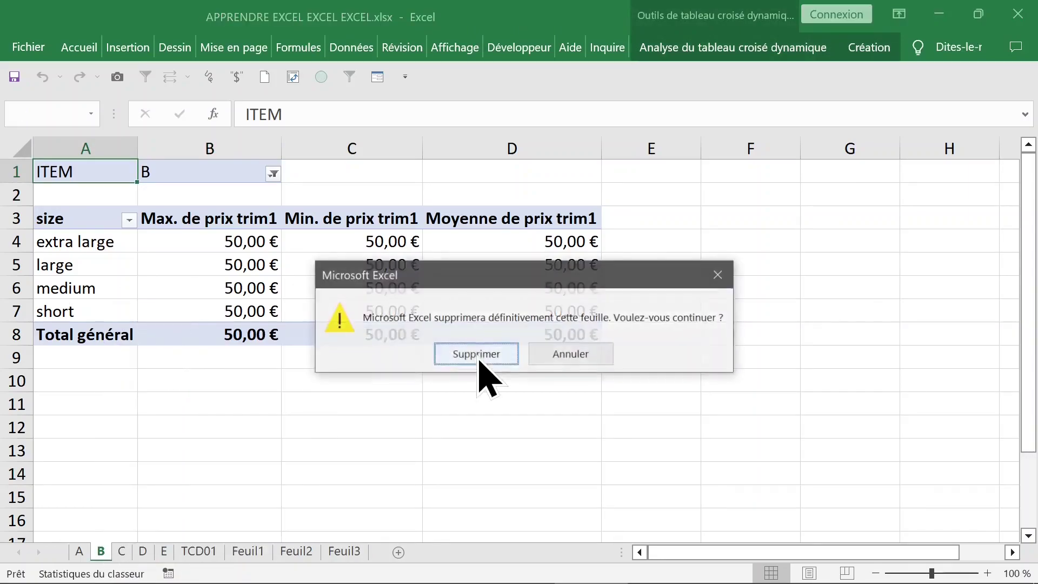
click(439, 353)
right_click(106, 555)
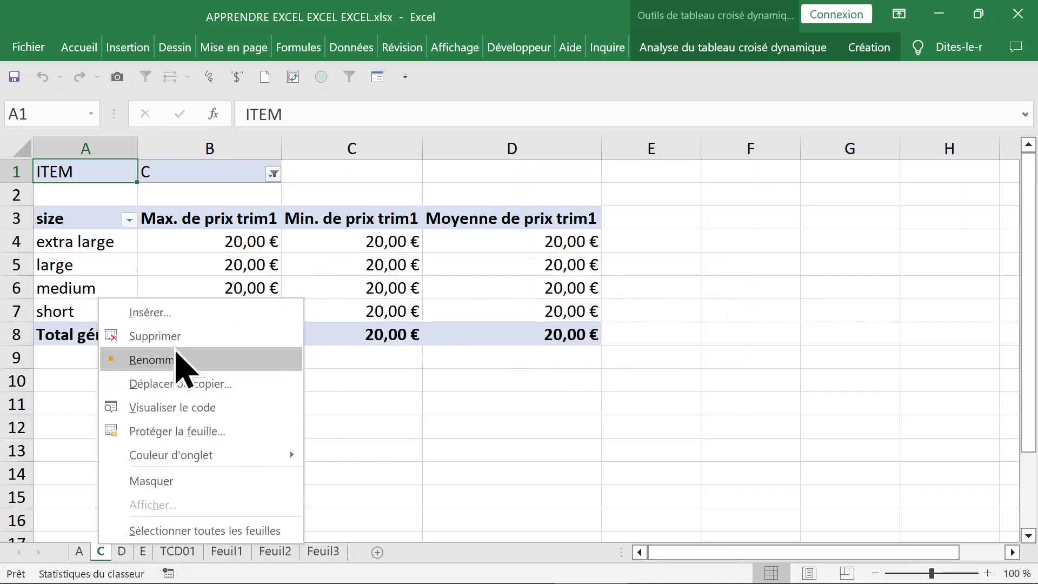
click(162, 338)
click(571, 354)
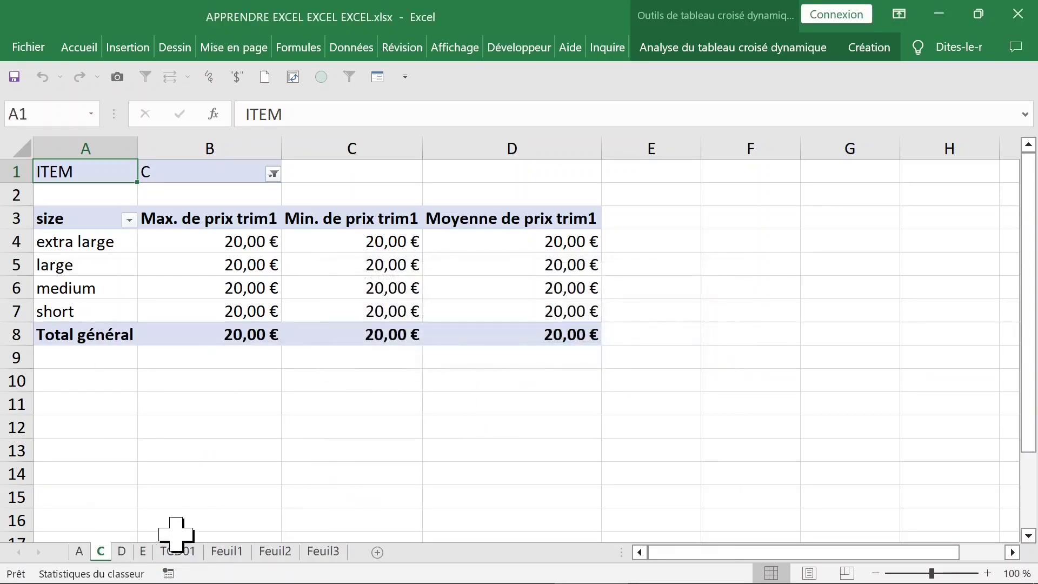
Step: Delete the item sheets A, C, D and E from the workbook together
click(144, 553)
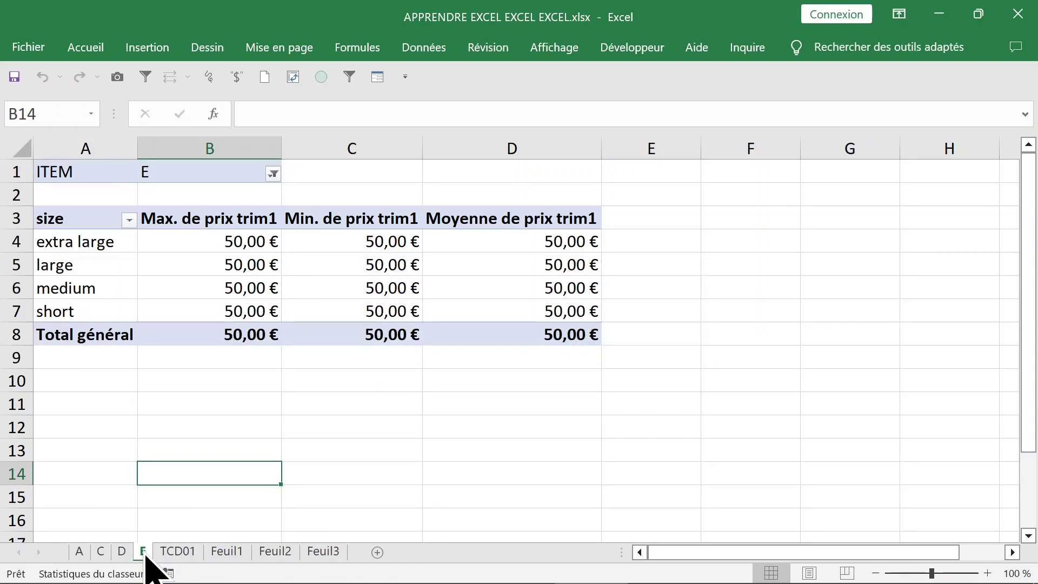
click(178, 551)
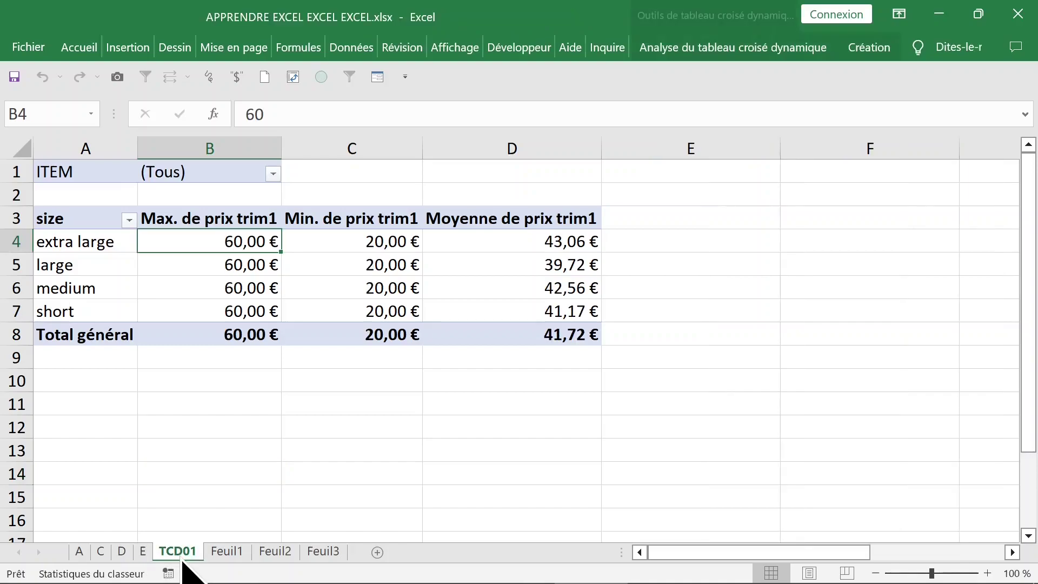
click(128, 552)
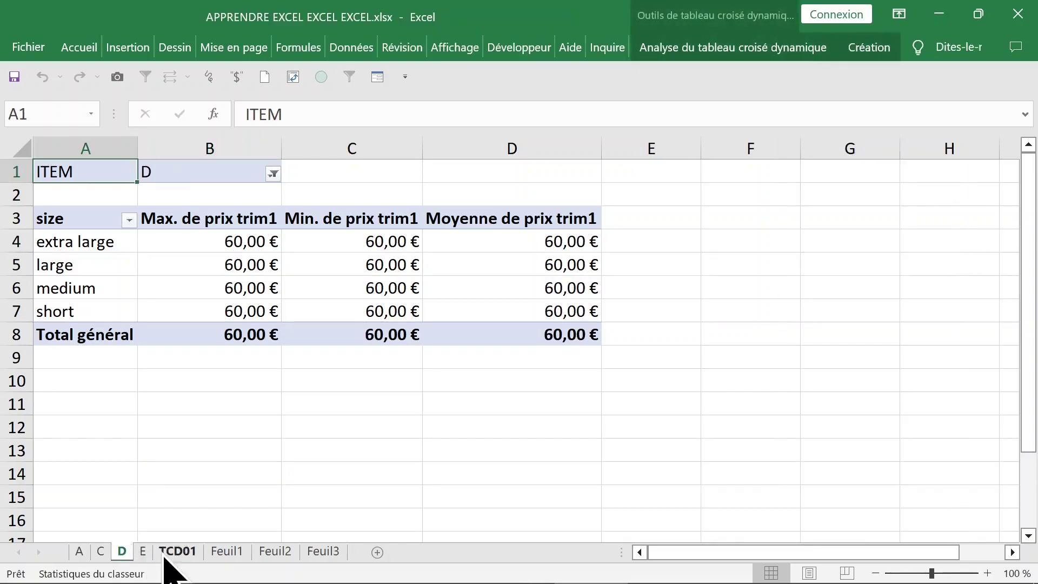
click(144, 552)
shift+click(79, 552)
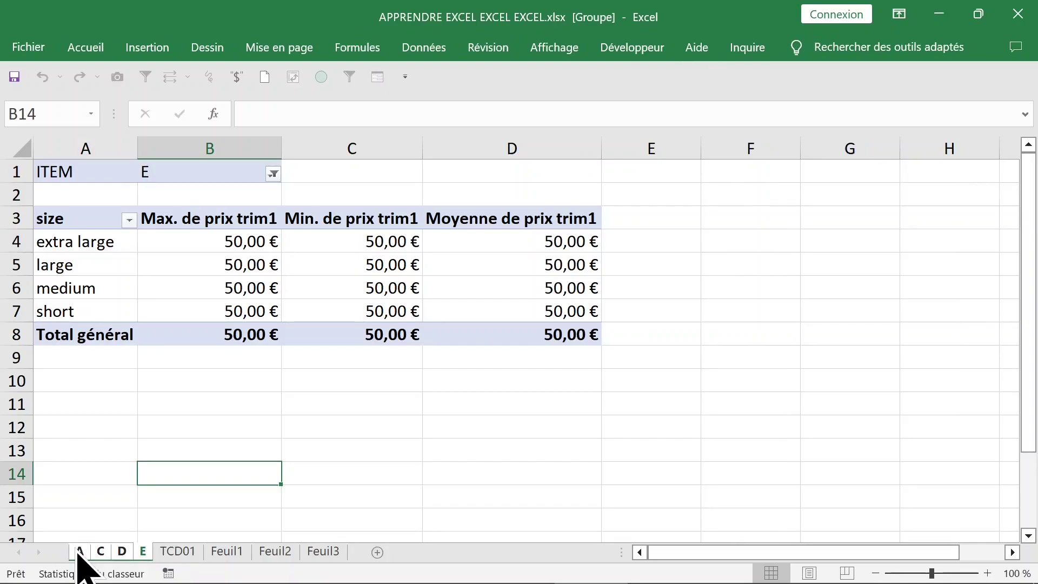
right_click(80, 552)
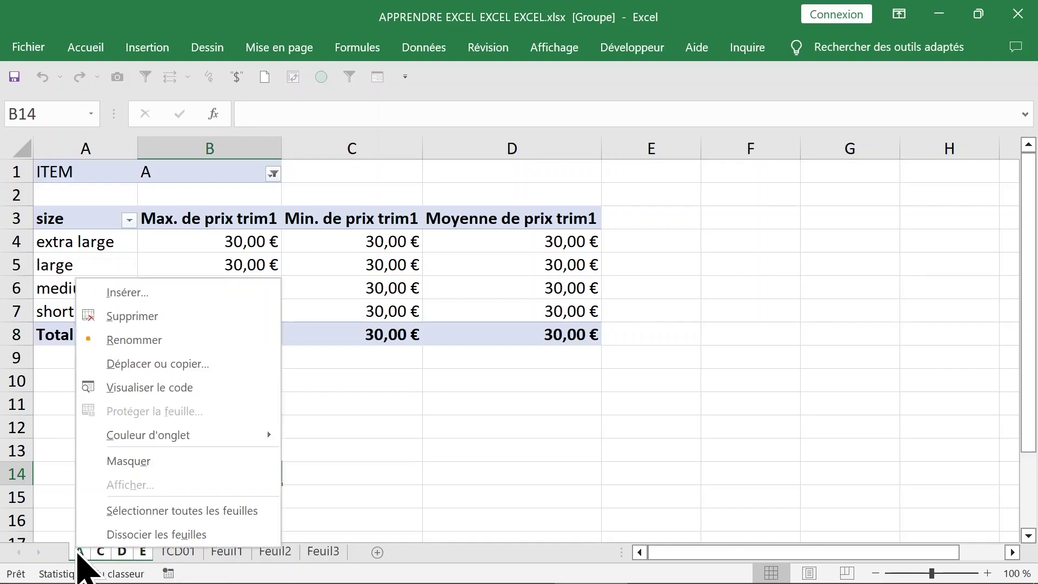
click(179, 317)
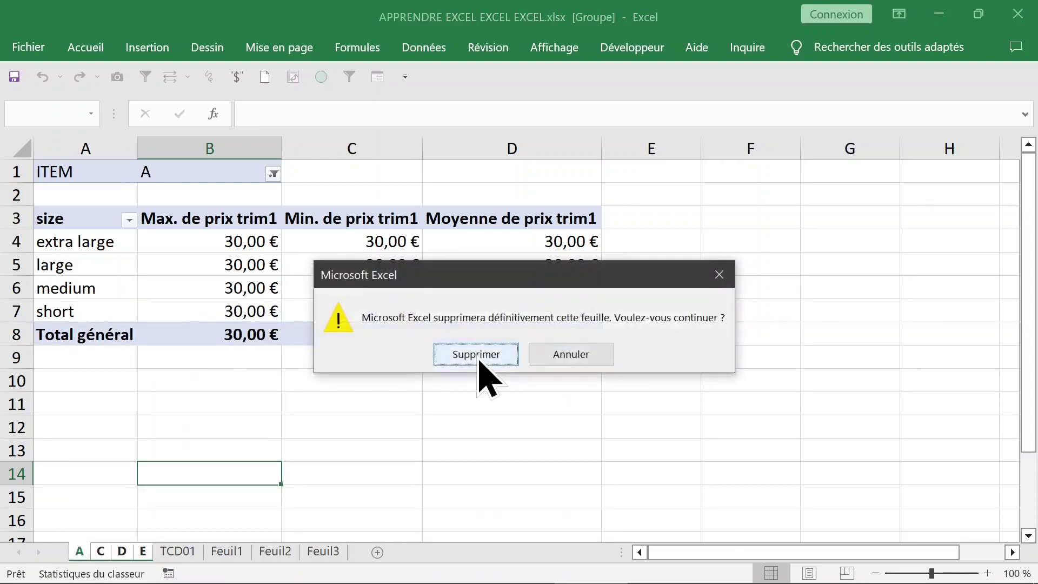
click(477, 357)
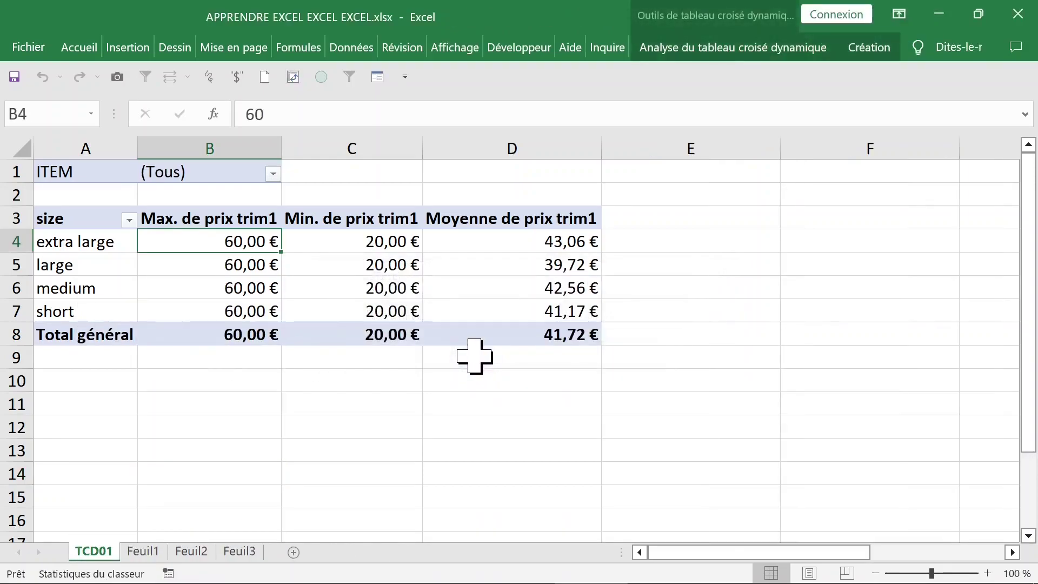
Step: Rearrange the TCD01 pivot table so that size becomes the report filter and ITEM becomes the row field
click(278, 315)
click(273, 174)
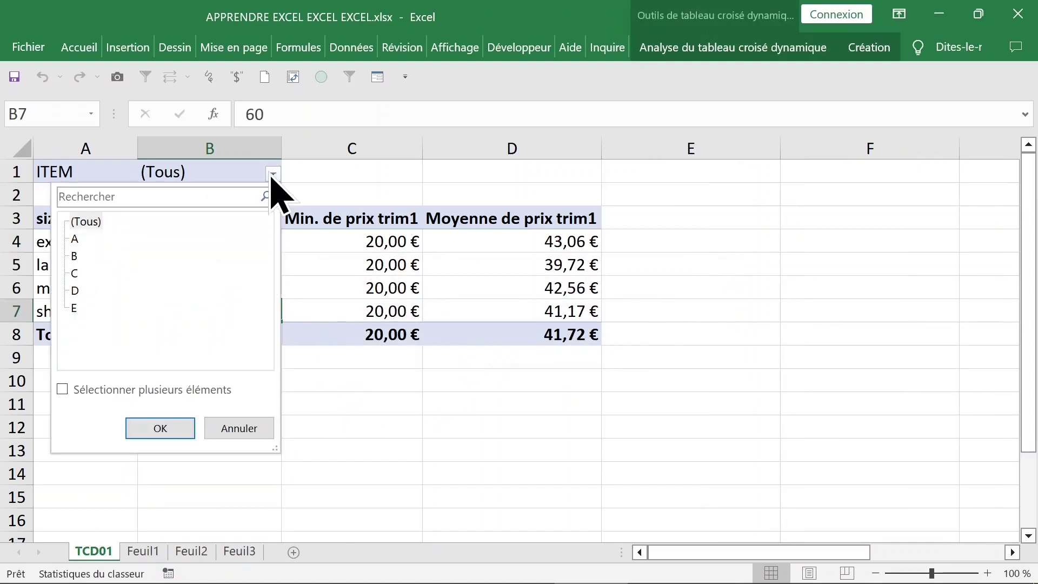
click(354, 279)
click(295, 289)
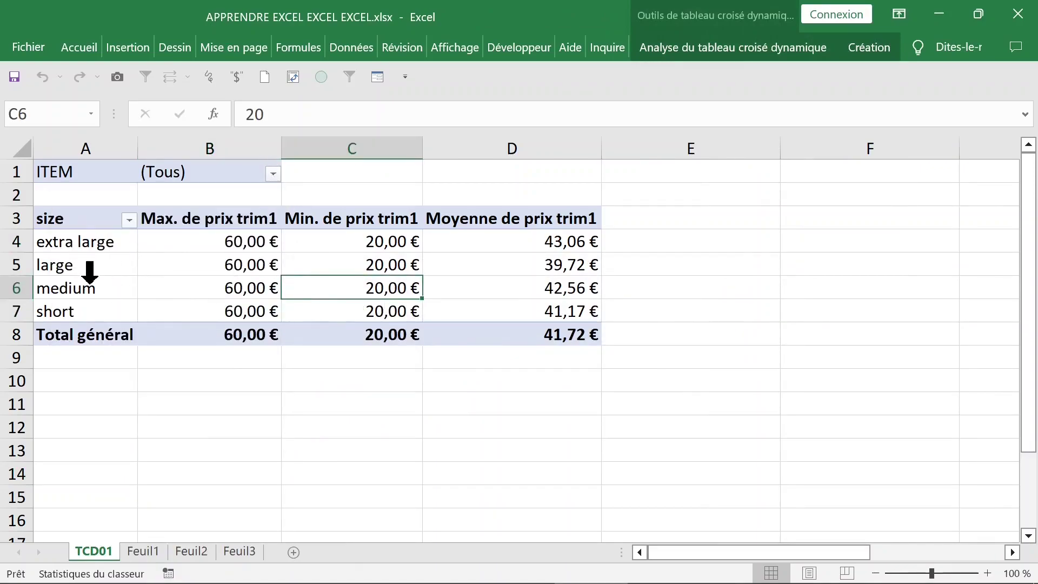
click(103, 220)
click(234, 172)
click(195, 238)
right_click(195, 239)
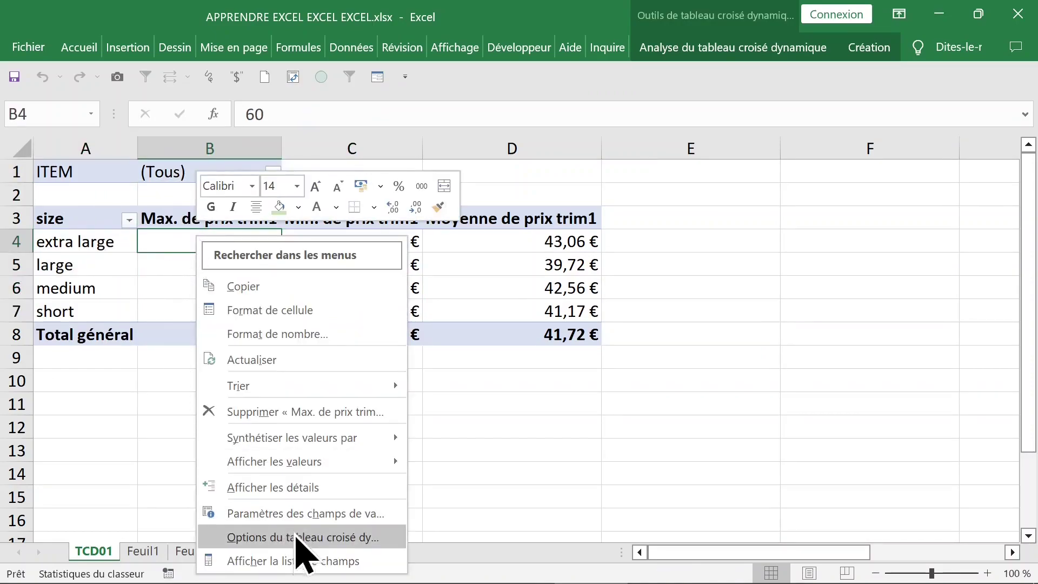
click(297, 561)
mouse_move(872, 261)
mouse_down()
mouse_move(871, 414)
mouse_move(870, 267)
mouse_up()
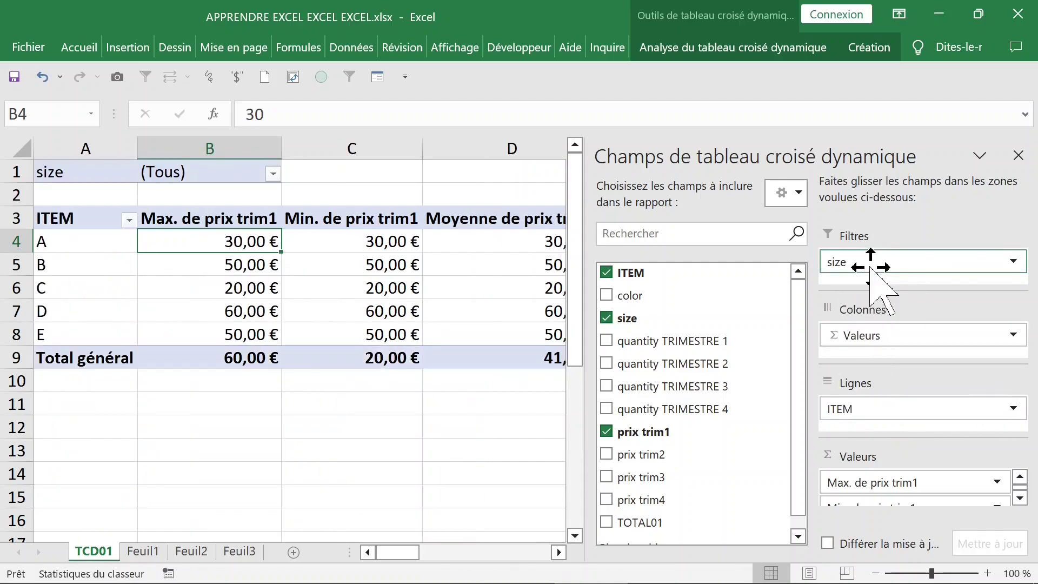
click(1019, 156)
Step: Examine the items of the size report filter, keeping (Tous), and the color and size columns of the source data on Feuil1
click(273, 174)
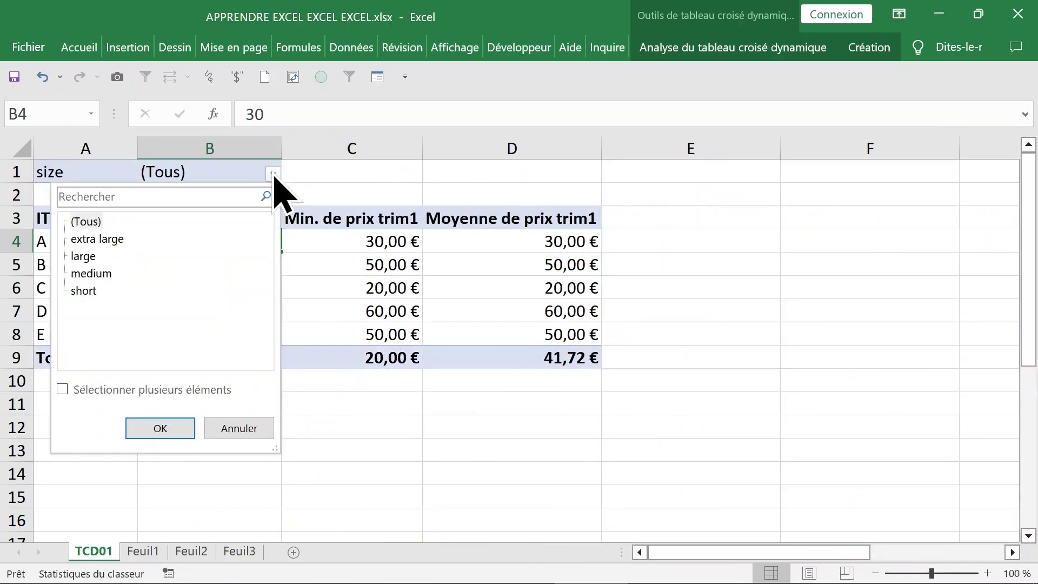
click(100, 238)
click(85, 256)
click(83, 291)
click(240, 429)
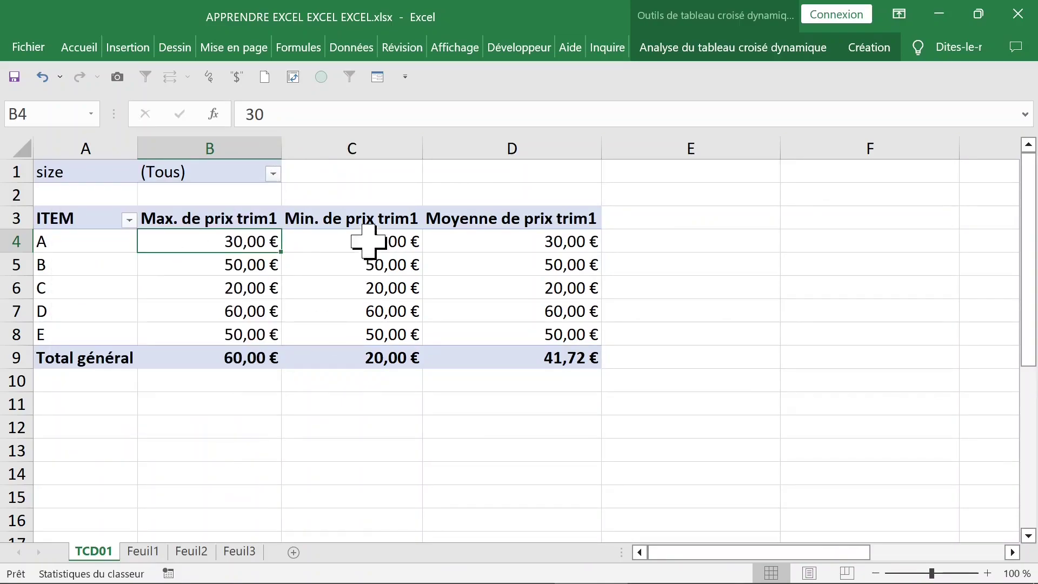
click(144, 552)
click(246, 266)
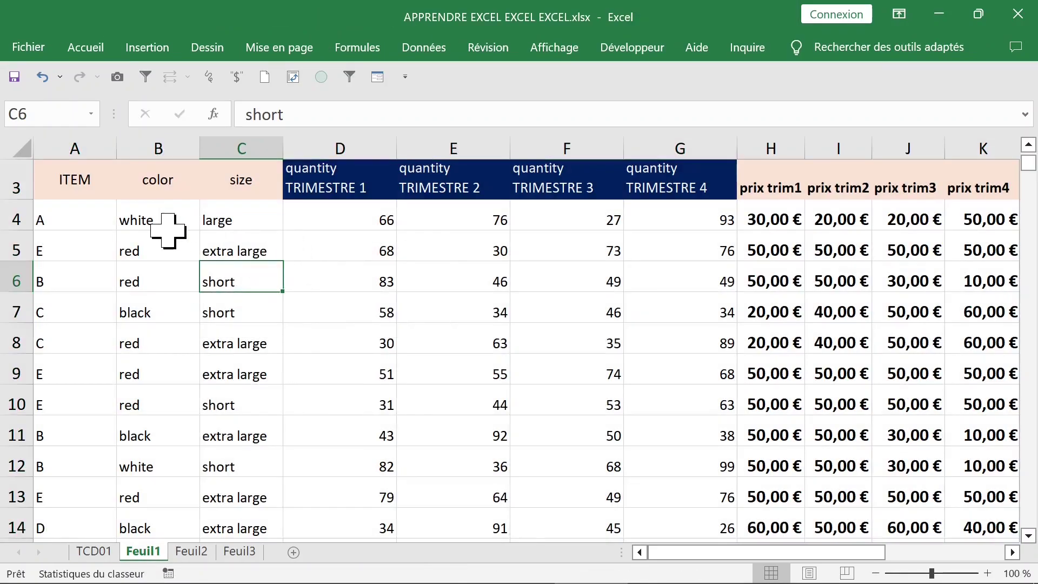
click(150, 223)
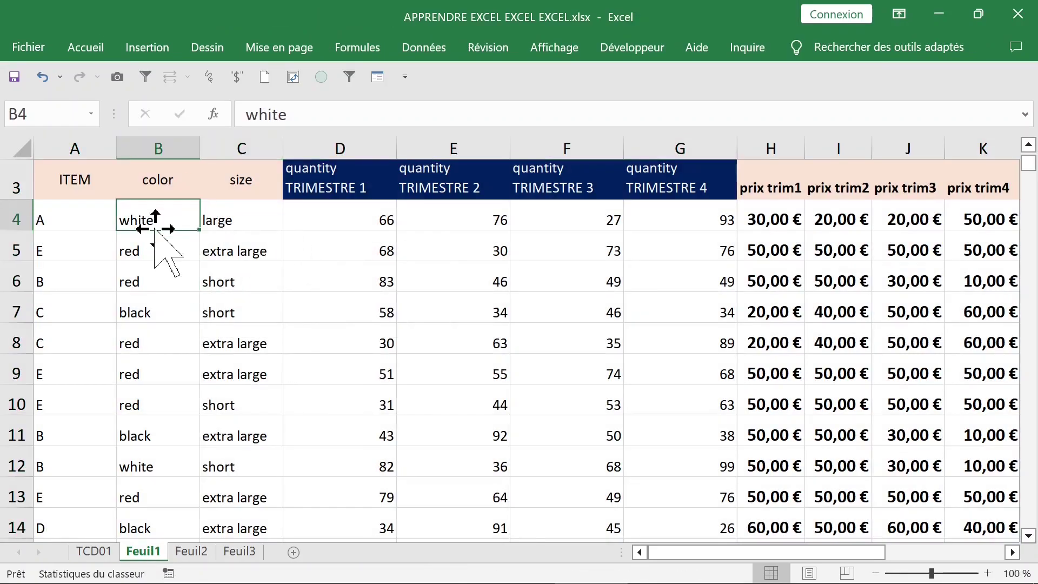
Step: Add the color field to the rows of the TCD01 pivot table, above ITEM
click(94, 553)
click(199, 289)
right_click(200, 290)
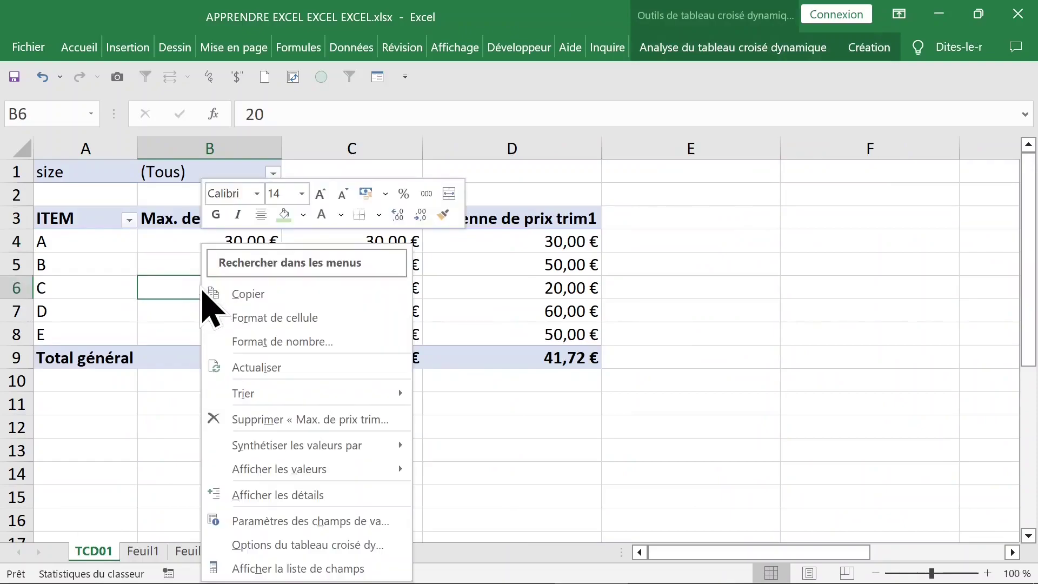
click(273, 566)
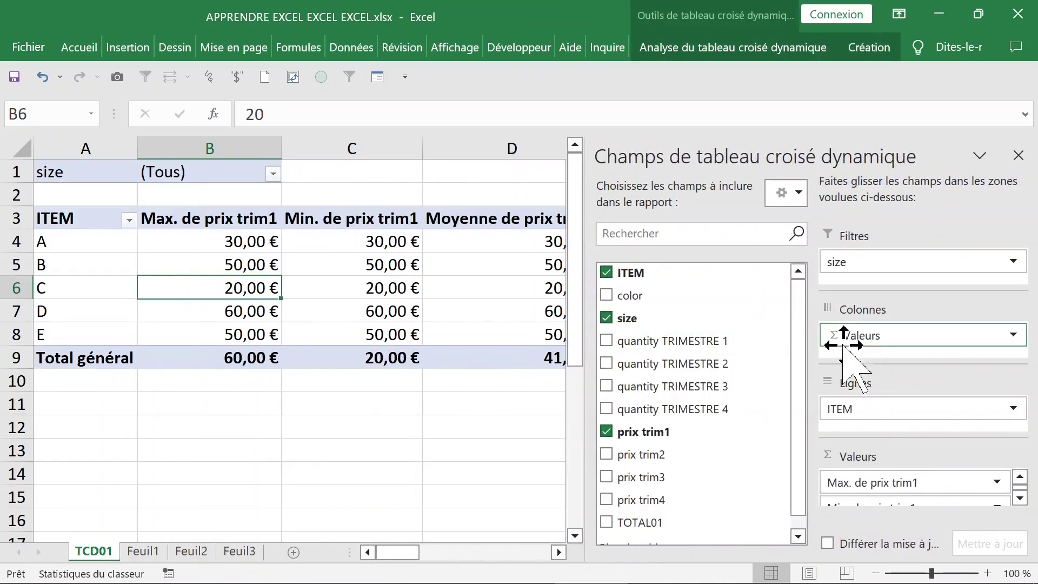
click(607, 296)
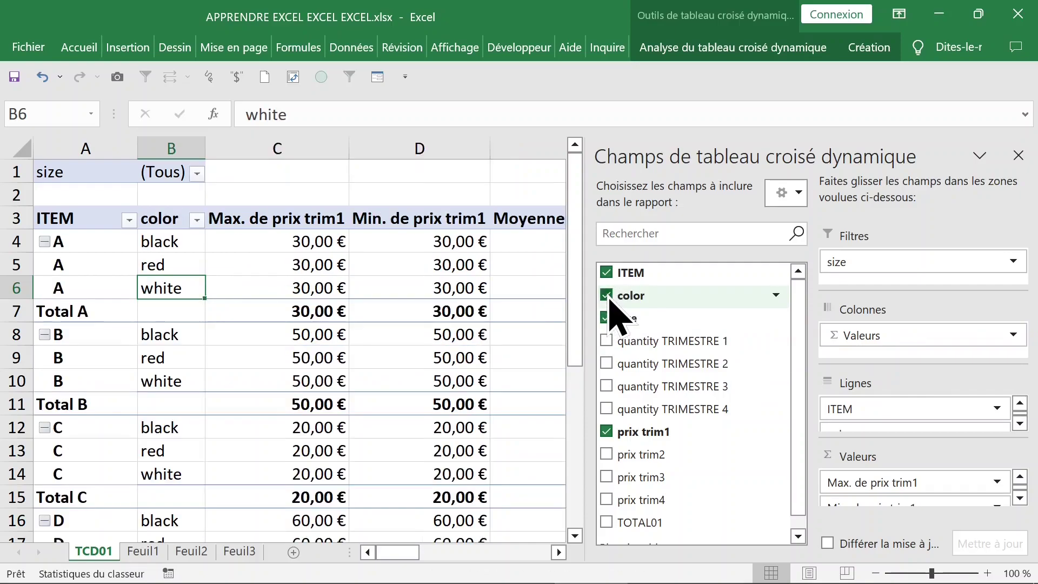
click(608, 296)
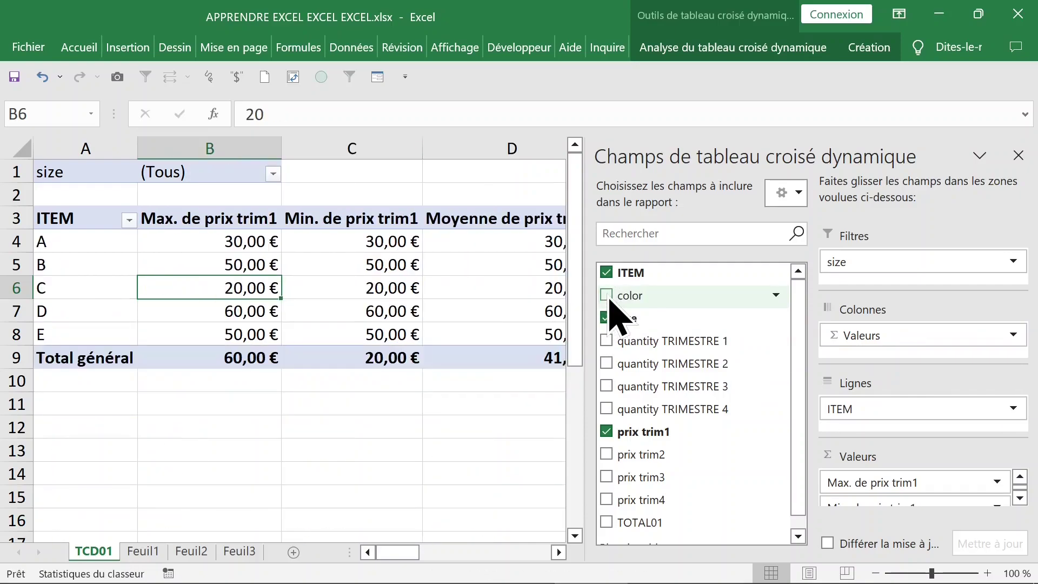
mouse_move(640, 296)
mouse_down()
mouse_move(811, 404)
mouse_move(871, 410)
mouse_move(871, 427)
mouse_move(863, 401)
mouse_up()
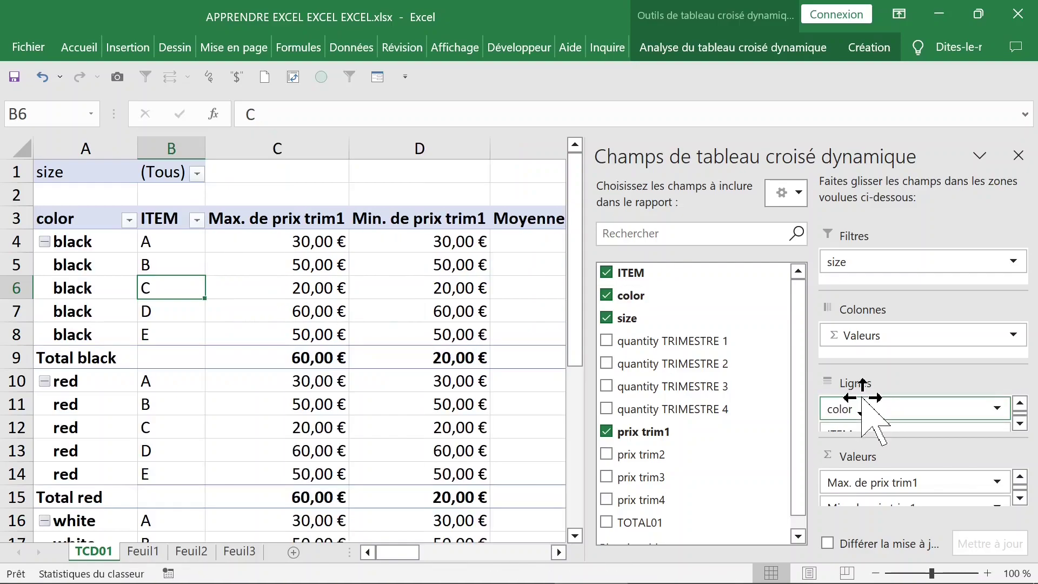
click(1019, 156)
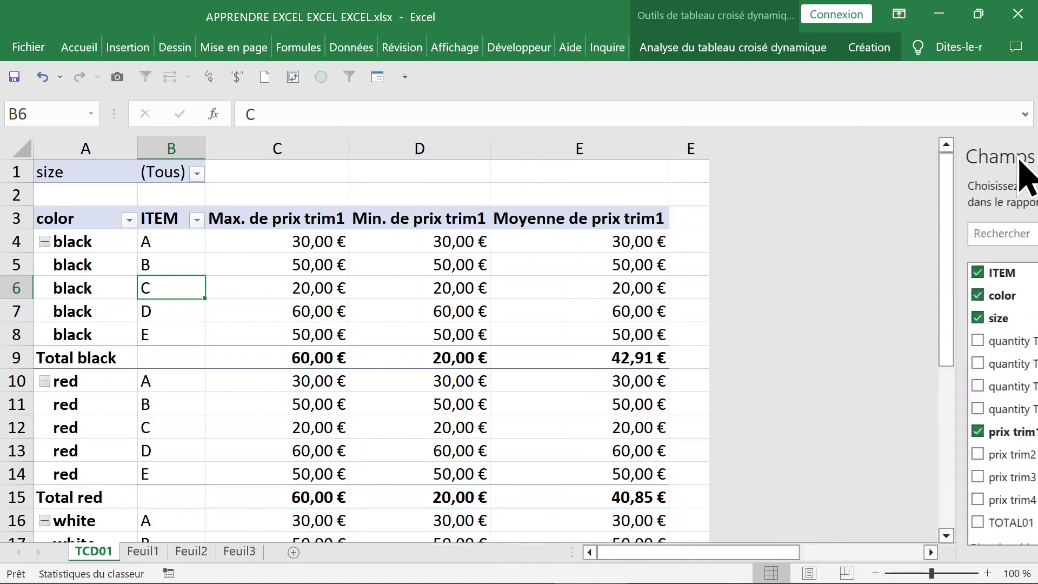
Step: Collapse the black, red and white color groups in the pivot table and expand all three again
click(406, 268)
click(301, 238)
click(416, 242)
click(162, 244)
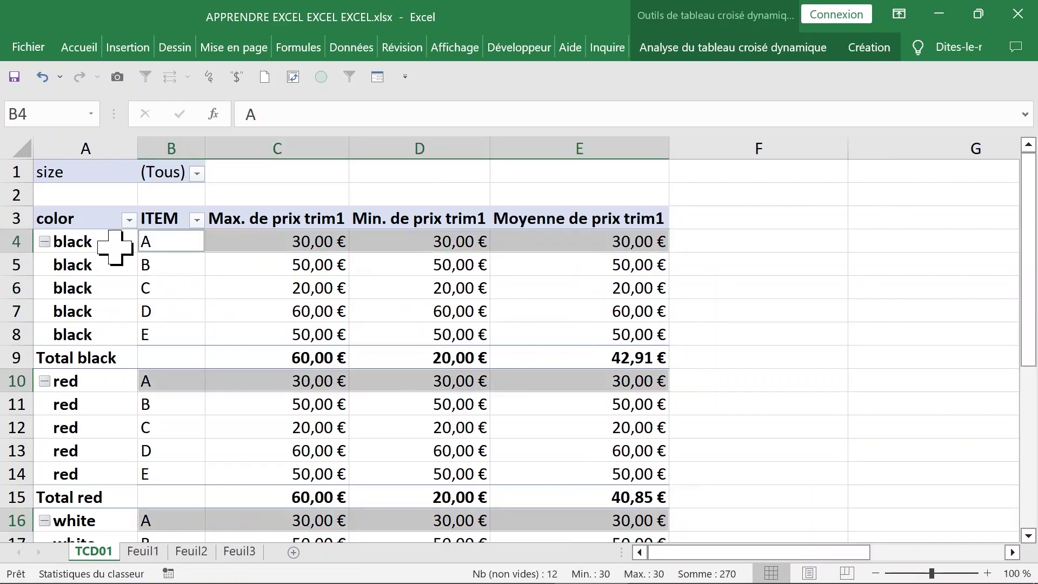
click(79, 242)
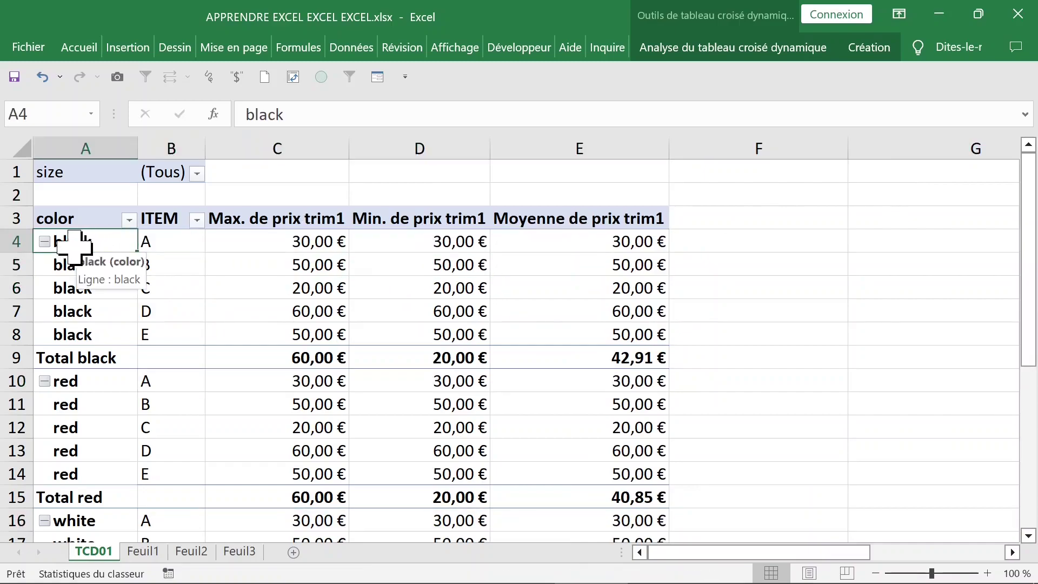
click(46, 243)
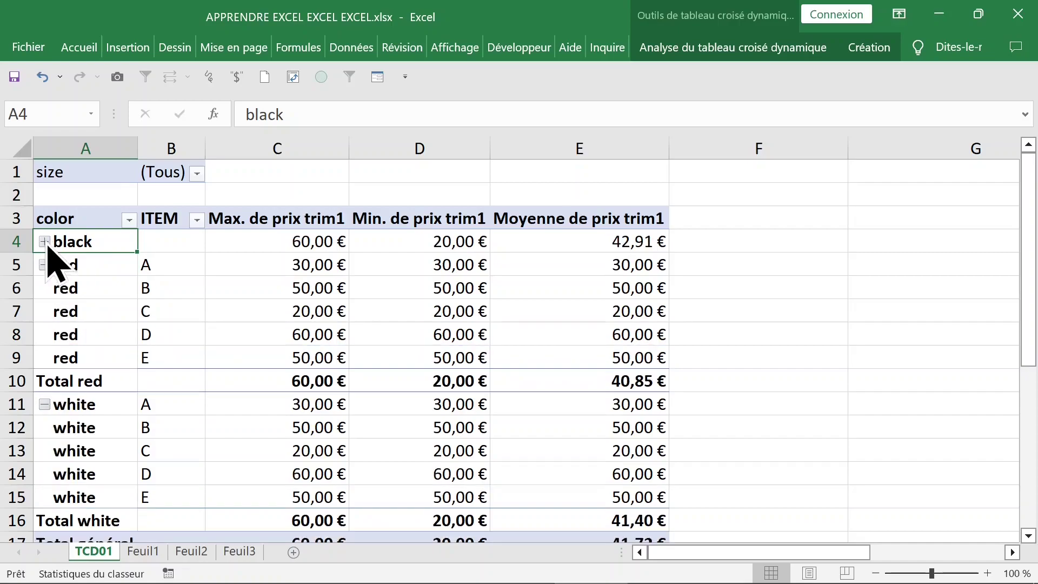
click(45, 265)
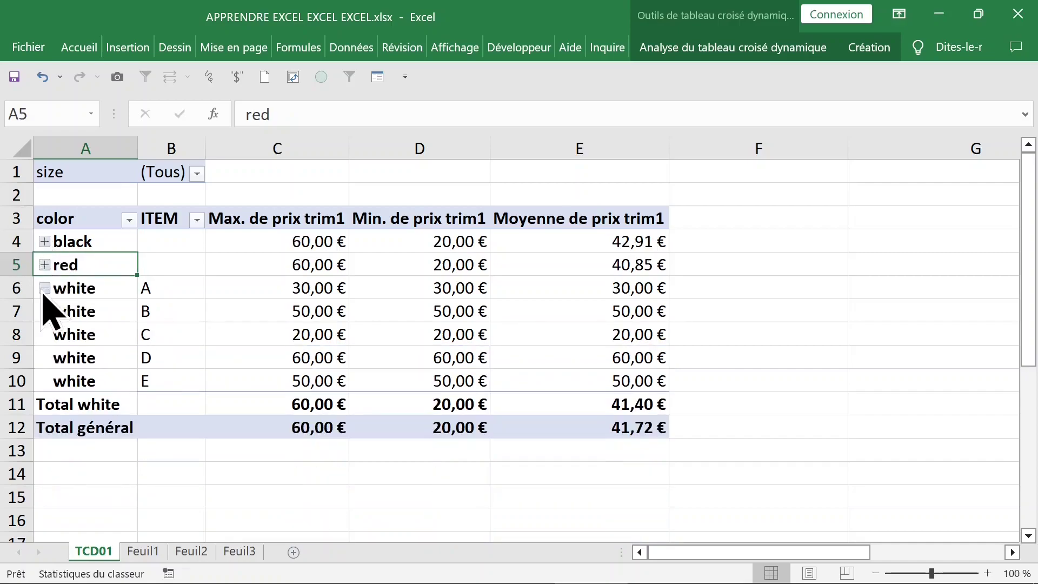
click(44, 289)
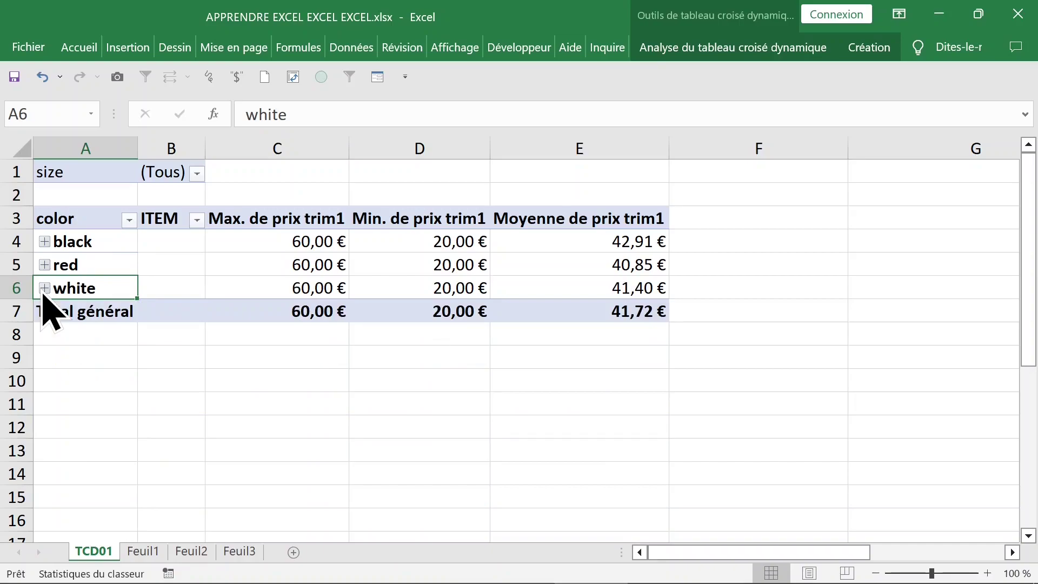
click(44, 289)
click(44, 265)
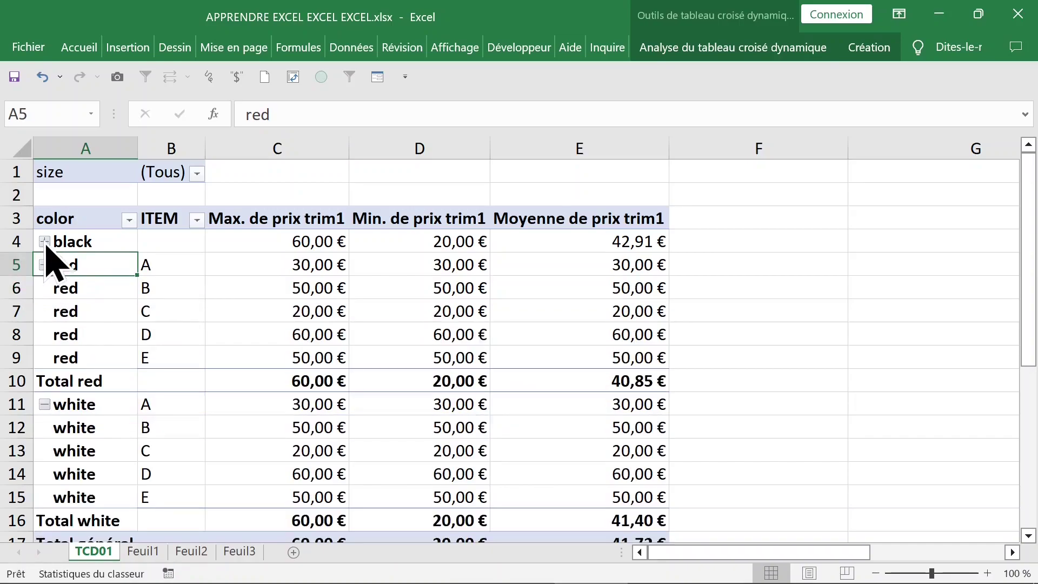
click(45, 241)
Step: Examine the maximum, minimum and average prix trim1 columns across the color and ITEM rows
click(275, 226)
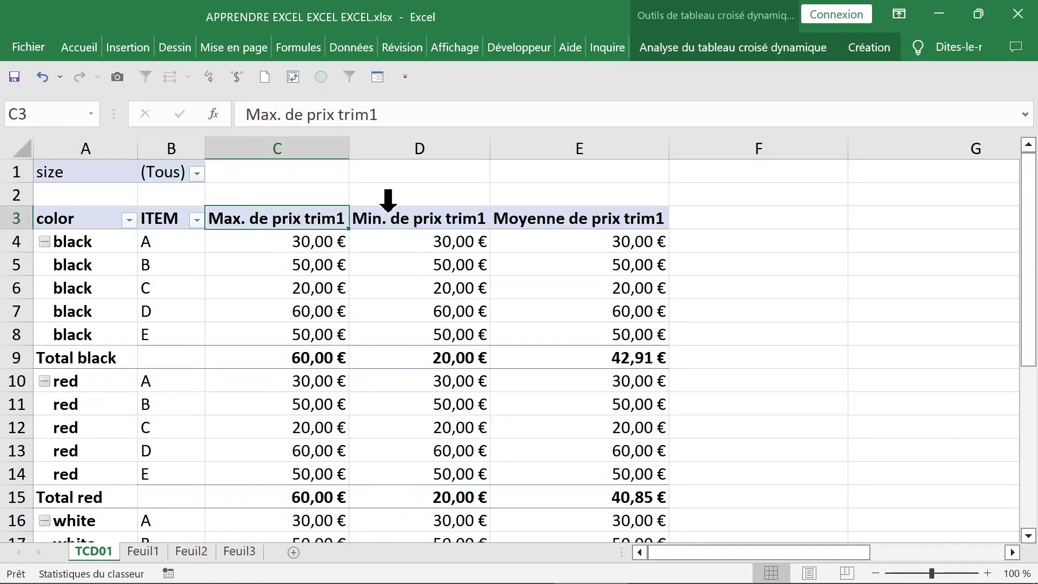
click(414, 142)
click(288, 143)
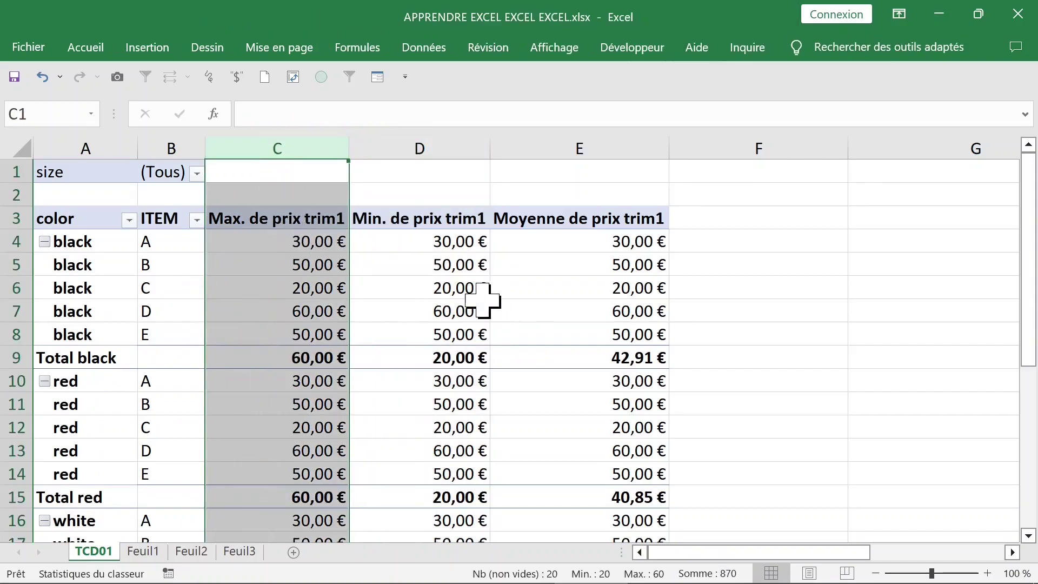
click(481, 292)
click(624, 286)
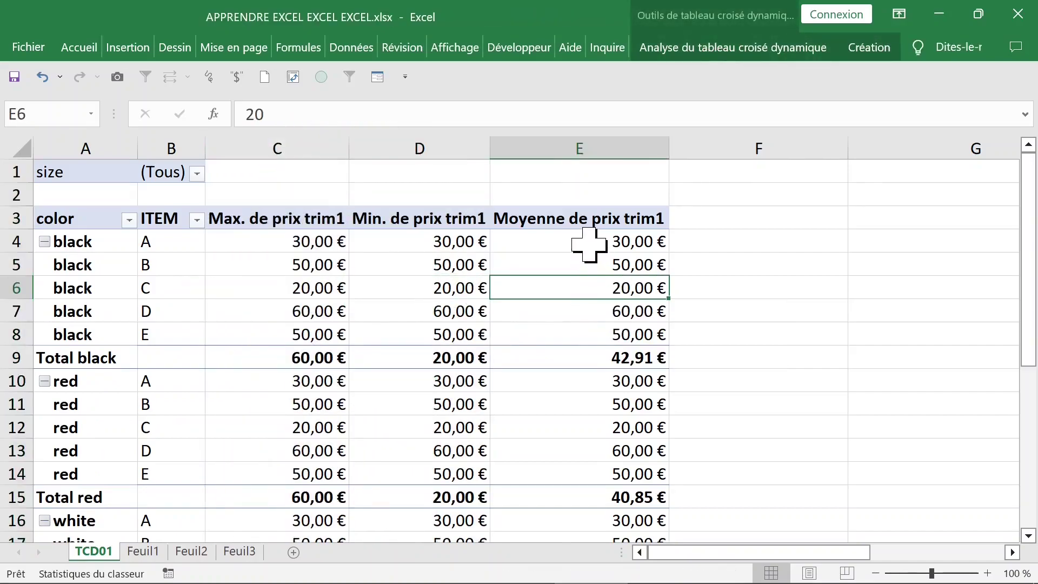
click(589, 245)
click(65, 244)
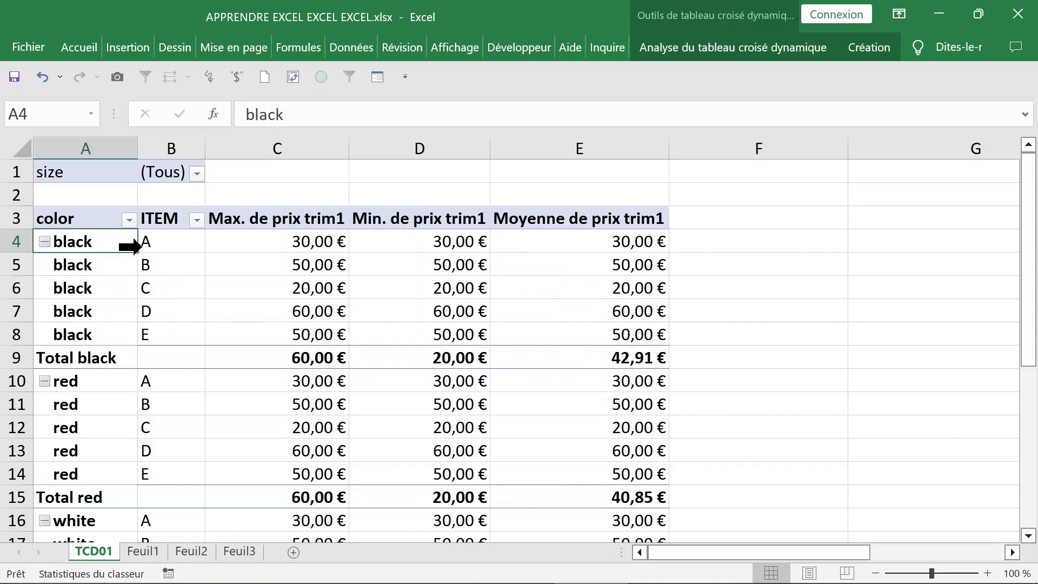
click(295, 241)
click(276, 222)
Step: Remove all prix trim1 values from the pivot table, keeping color and ITEM as row fields
click(258, 245)
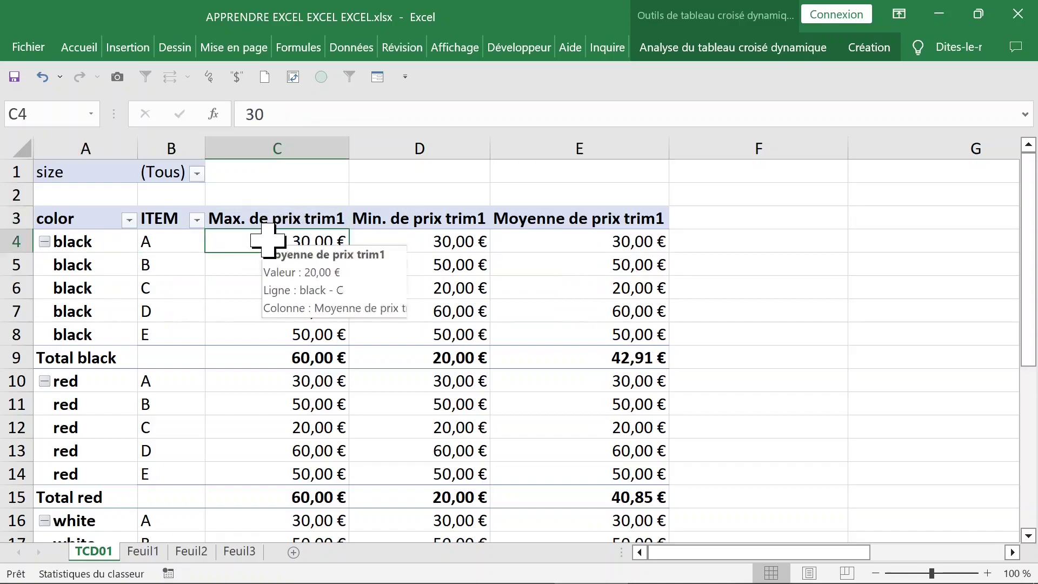
right_click(259, 243)
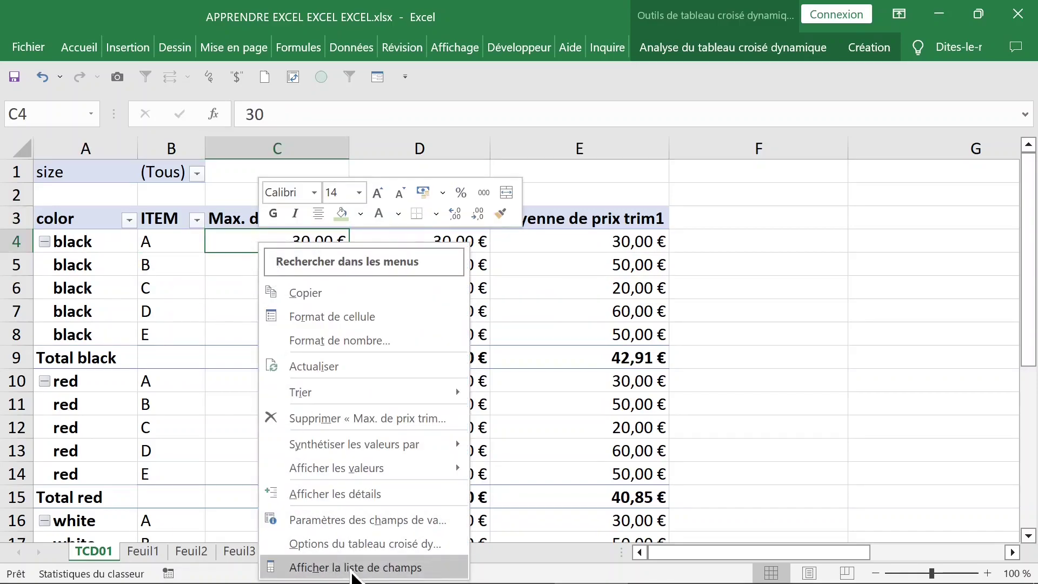
click(314, 567)
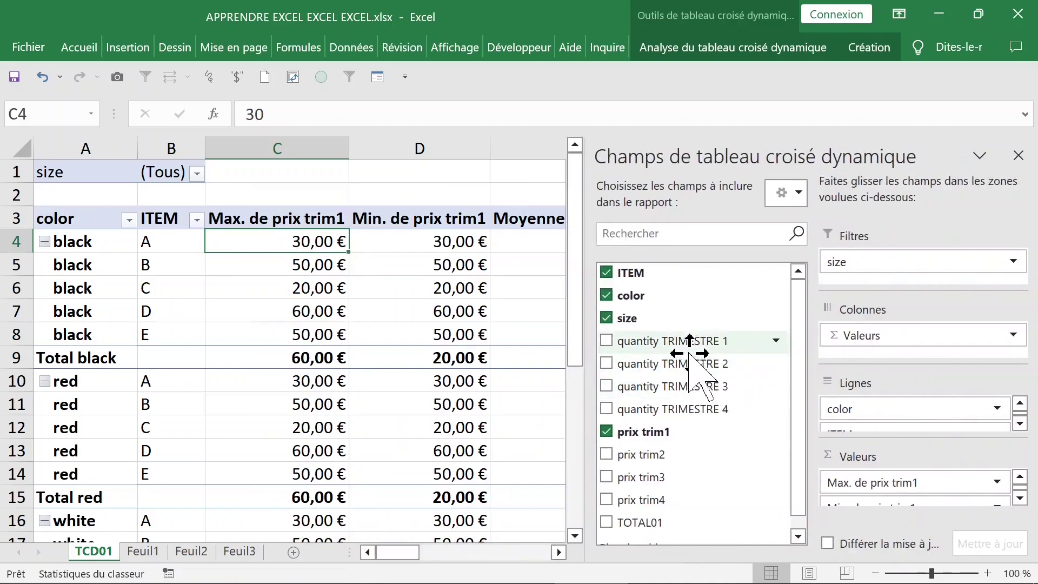
click(607, 432)
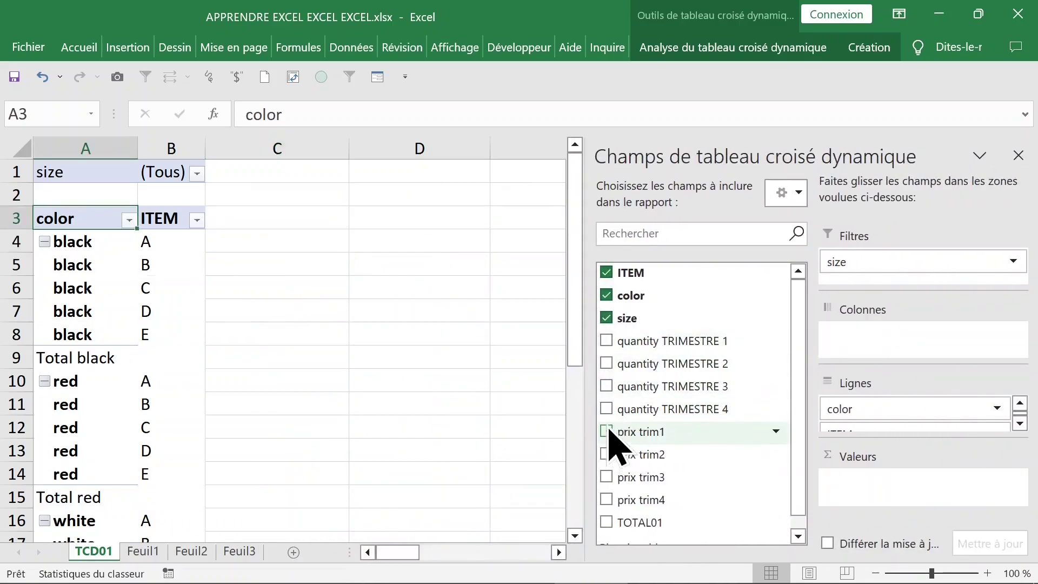
Step: Add quantity TRIMESTRE 1, 2, 3 and 4 as summed values in the pivot table
click(607, 341)
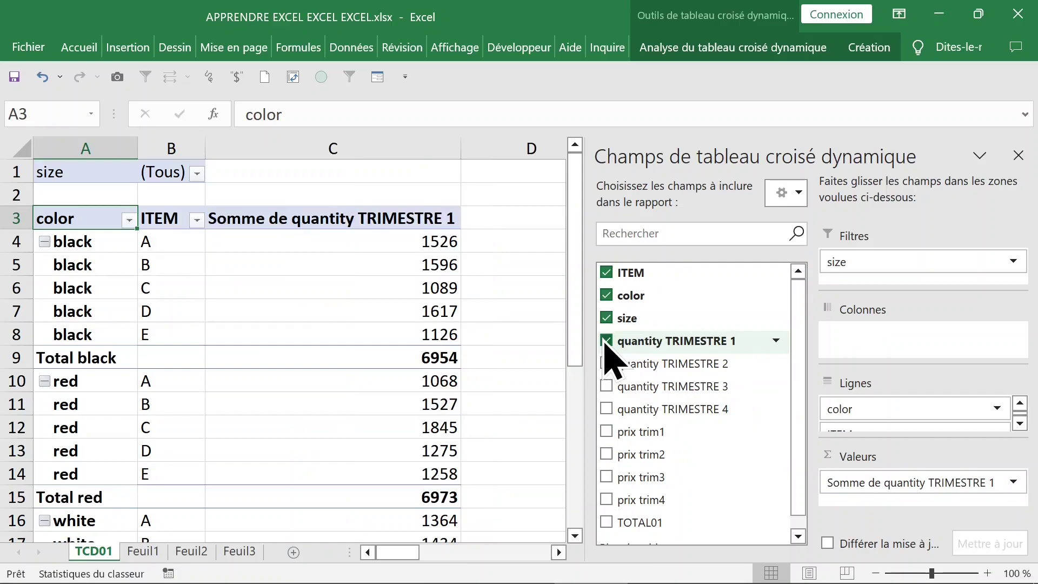
click(607, 364)
click(607, 387)
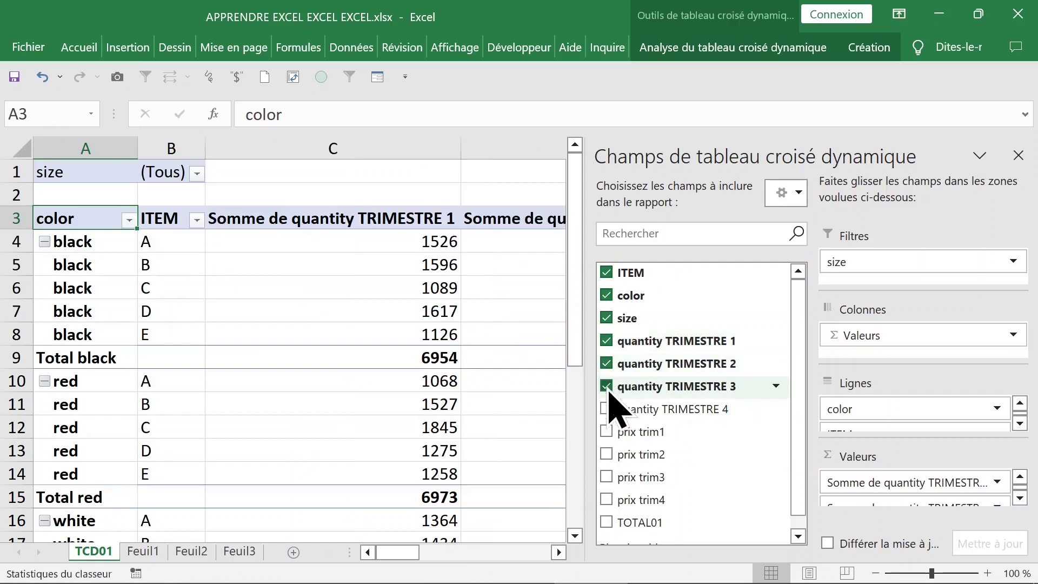
click(1018, 156)
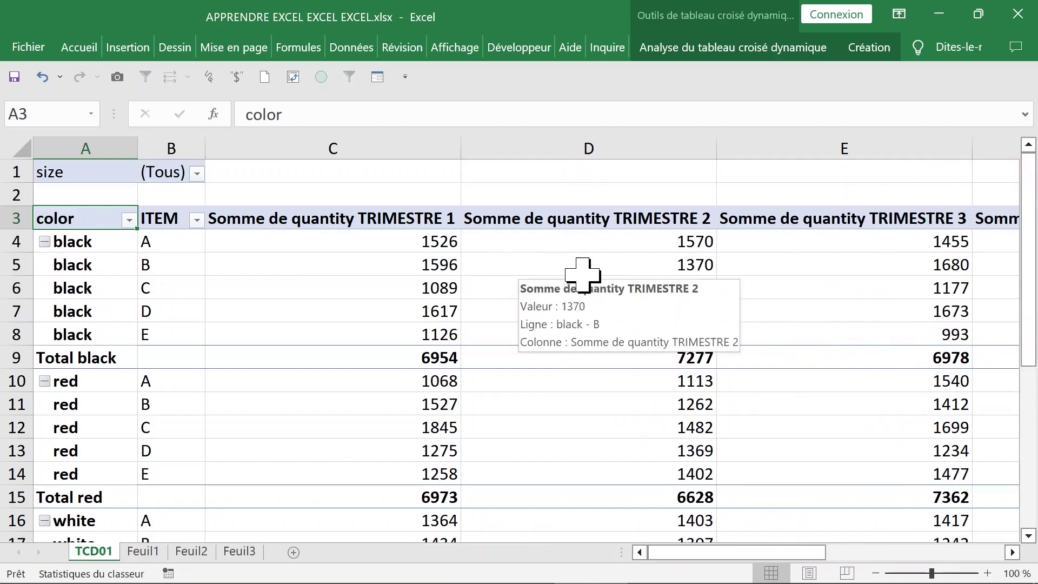
Step: Move the color field from the pivot table's rows to the report filters alongside size
click(115, 264)
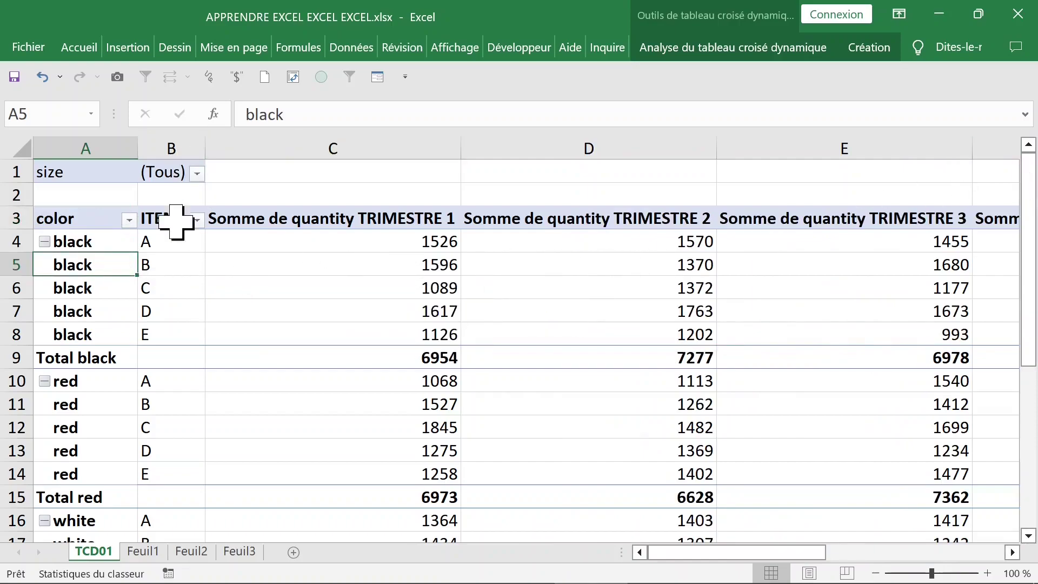
right_click(100, 266)
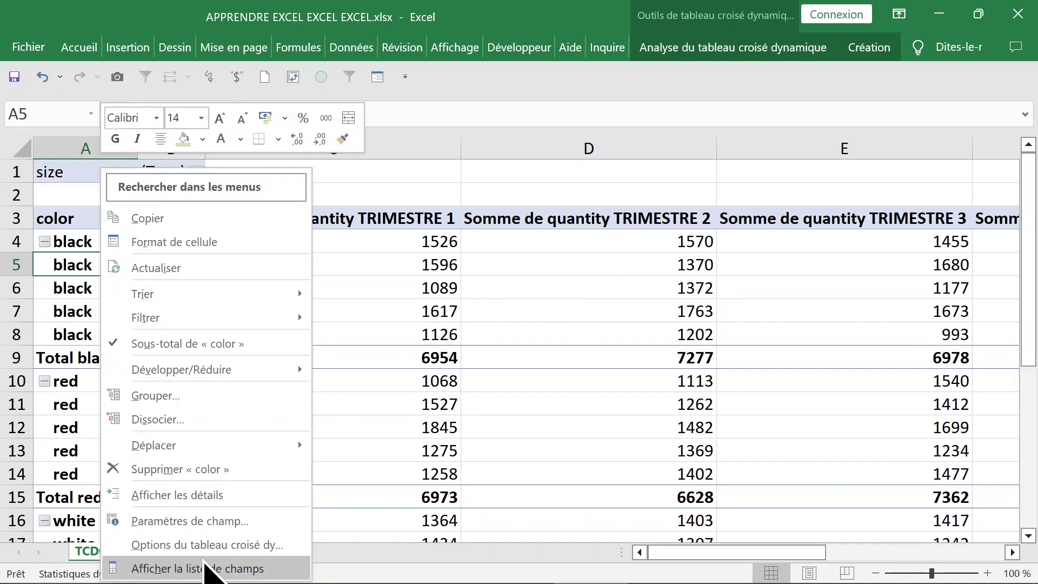
click(207, 569)
drag(895, 409, 889, 273)
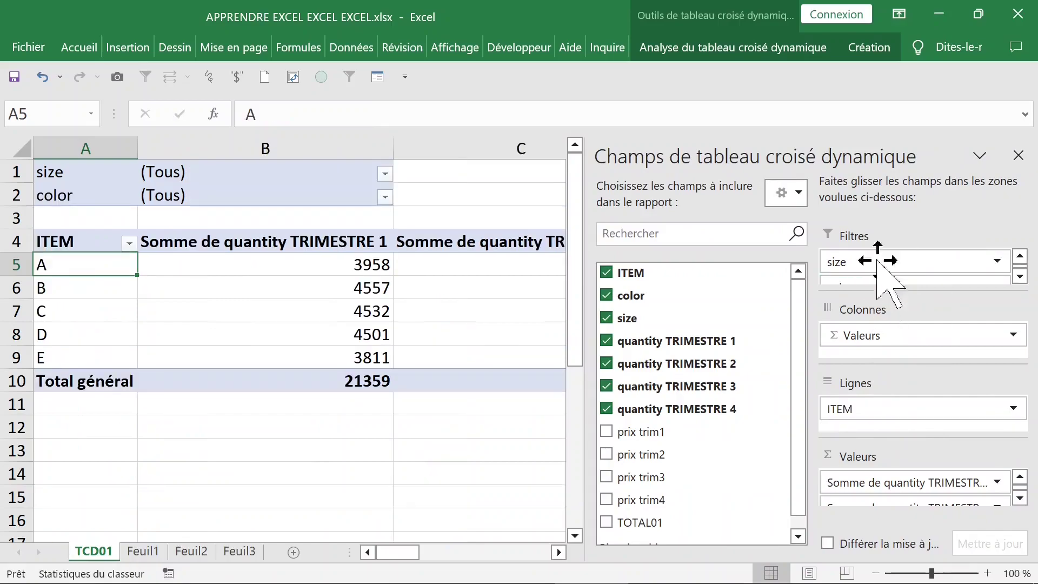
click(1018, 157)
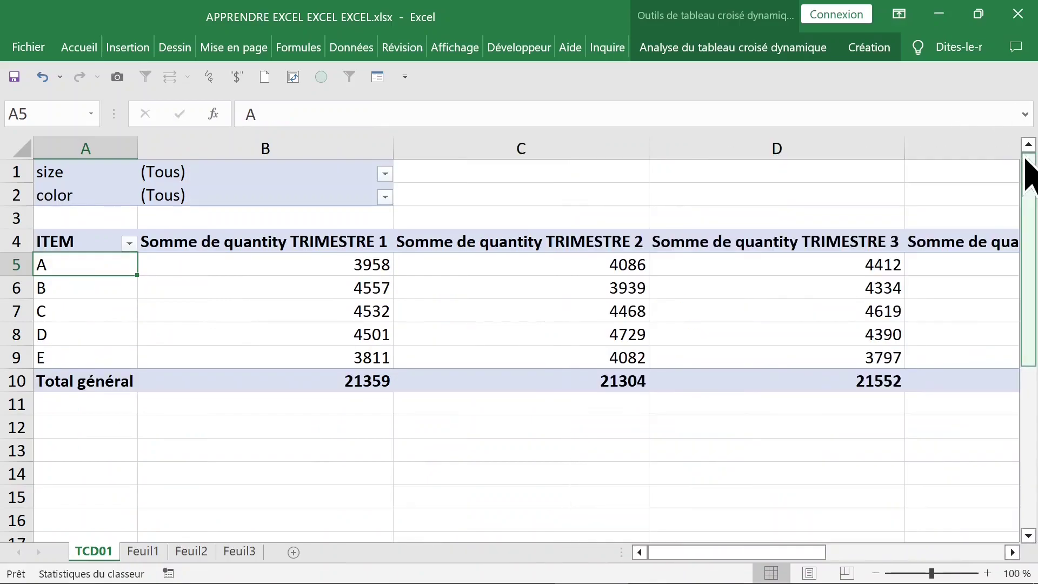
Step: Summarize the quantity TRIMESTRE 1 values by average (Moyenne) instead of sum
click(382, 290)
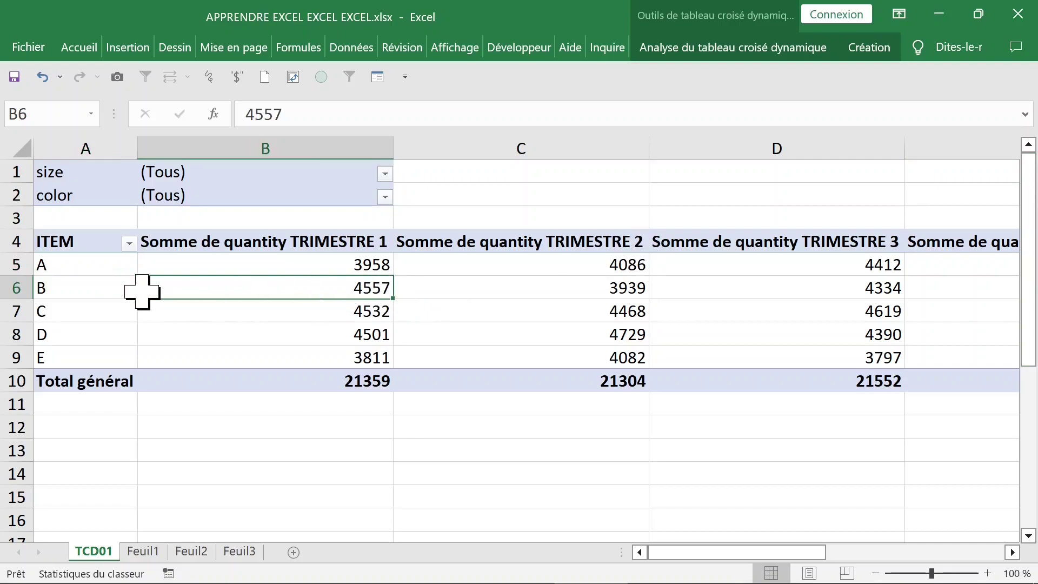
click(875, 574)
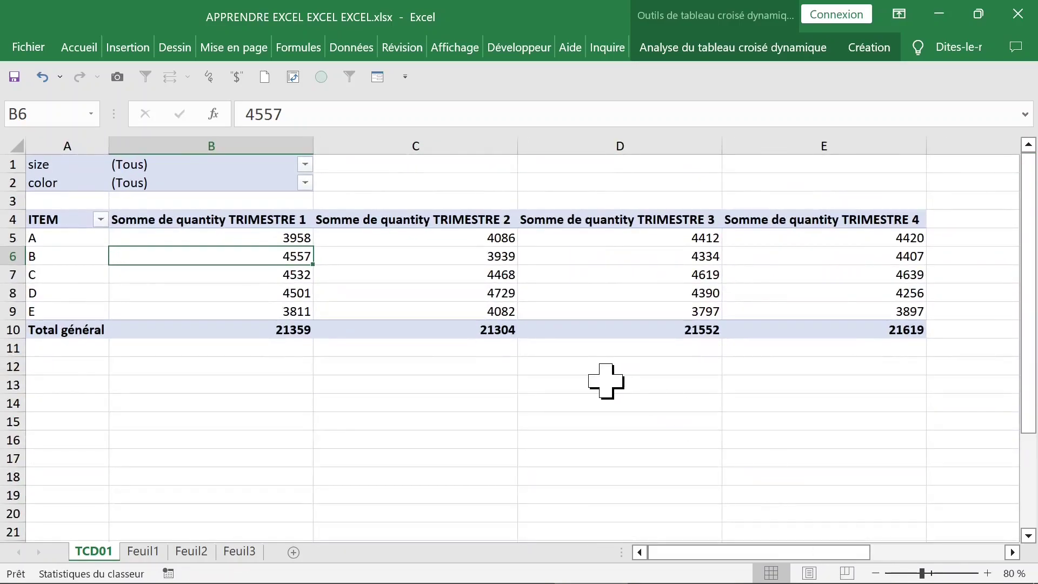
click(274, 234)
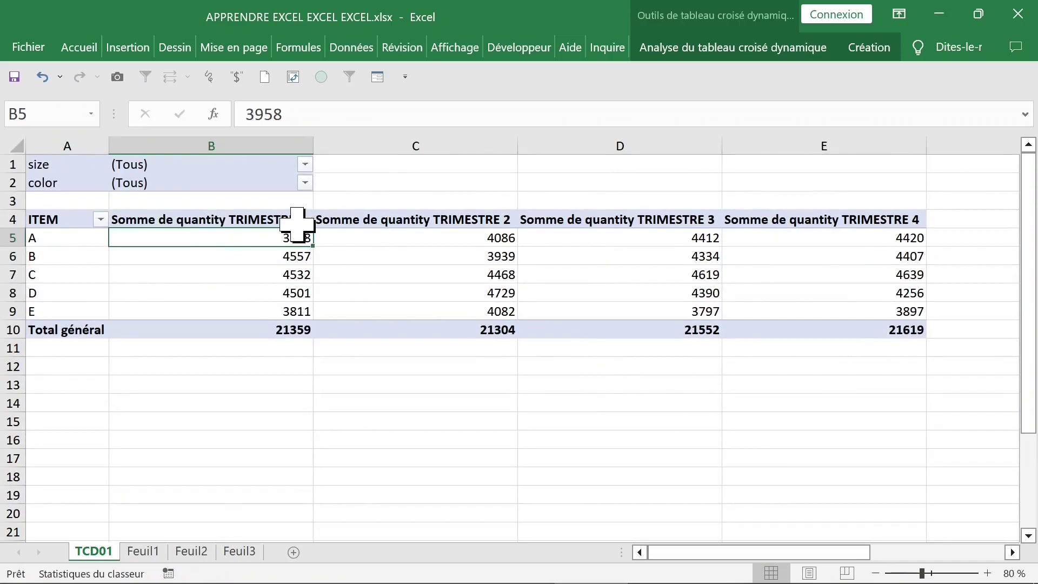
click(388, 219)
click(181, 219)
click(204, 234)
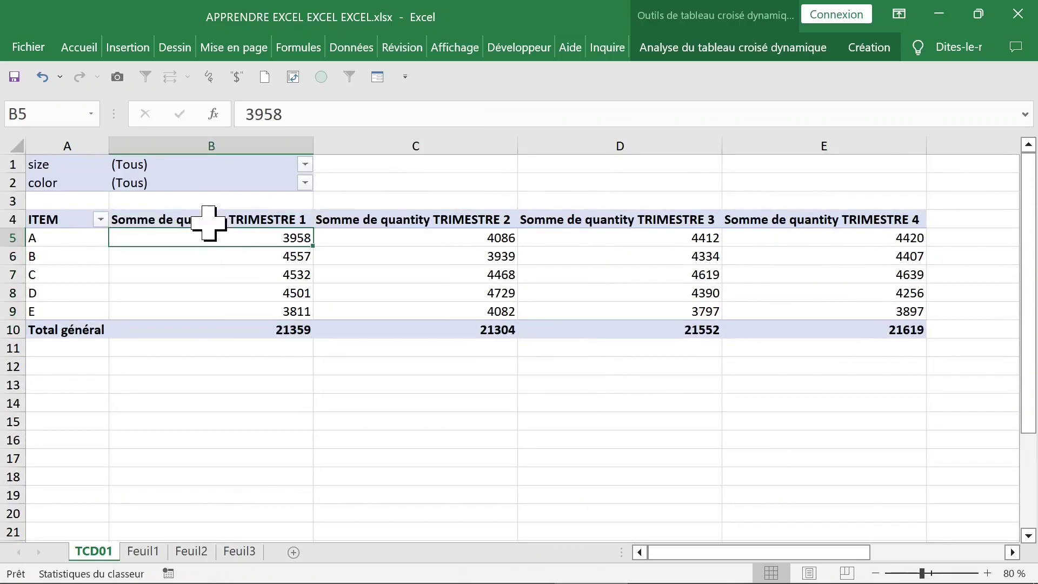
click(203, 220)
double_click(203, 220)
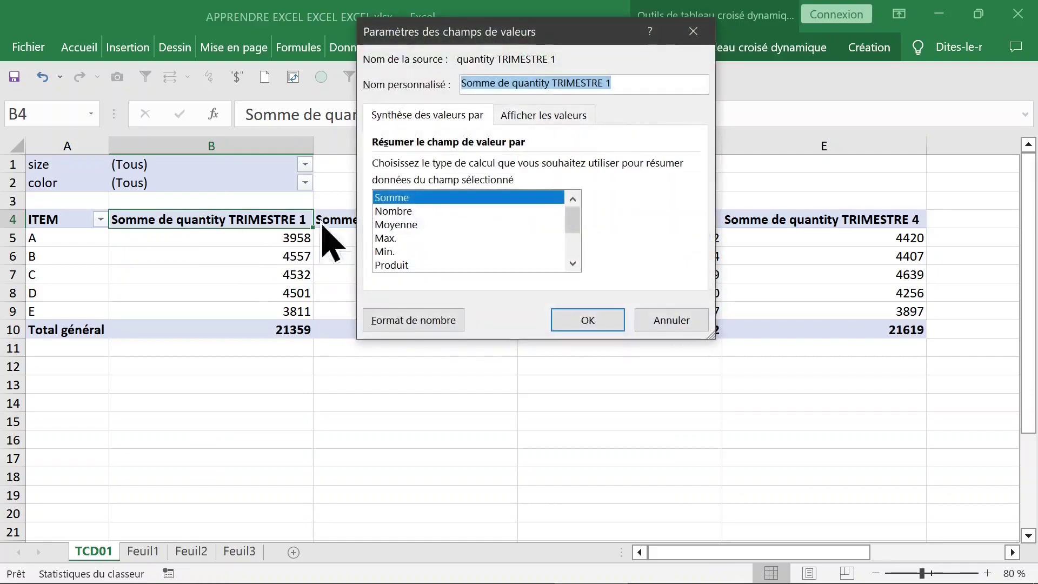
click(412, 224)
click(574, 315)
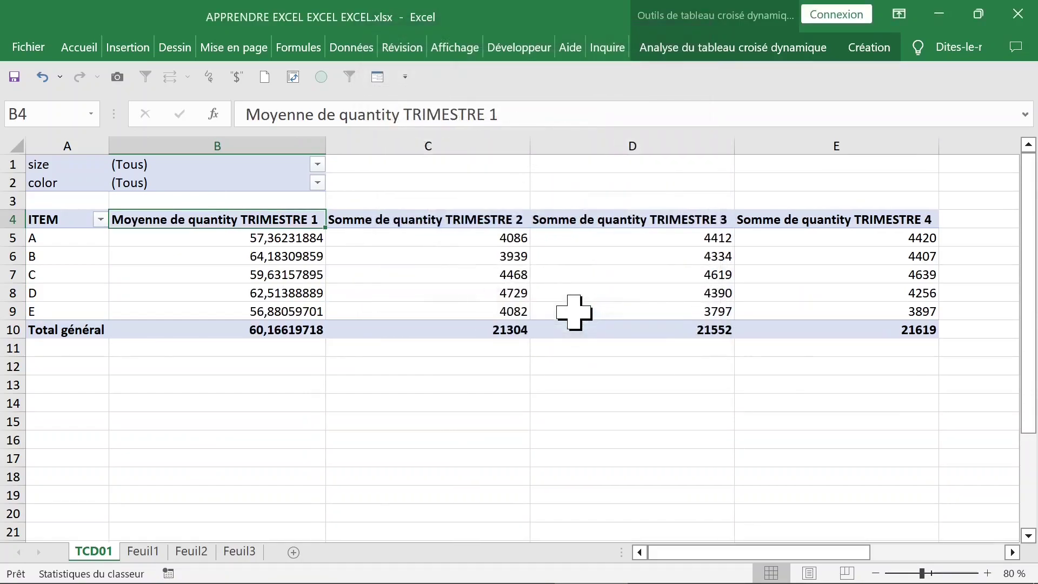
Step: Summarize the quantity TRIMESTRE 2 values by average (Moyenne)
click(415, 223)
double_click(409, 223)
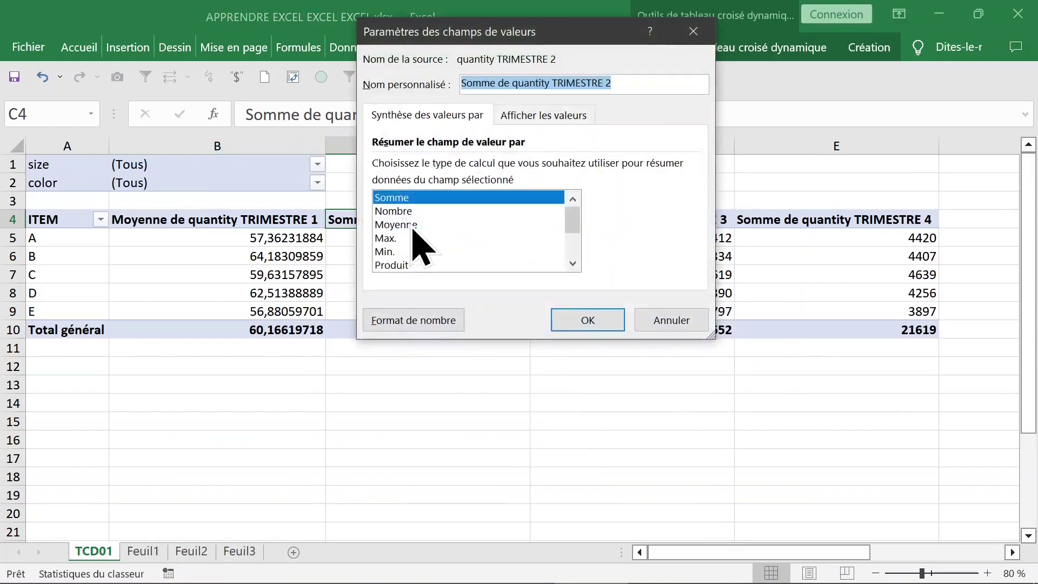
click(503, 225)
click(589, 319)
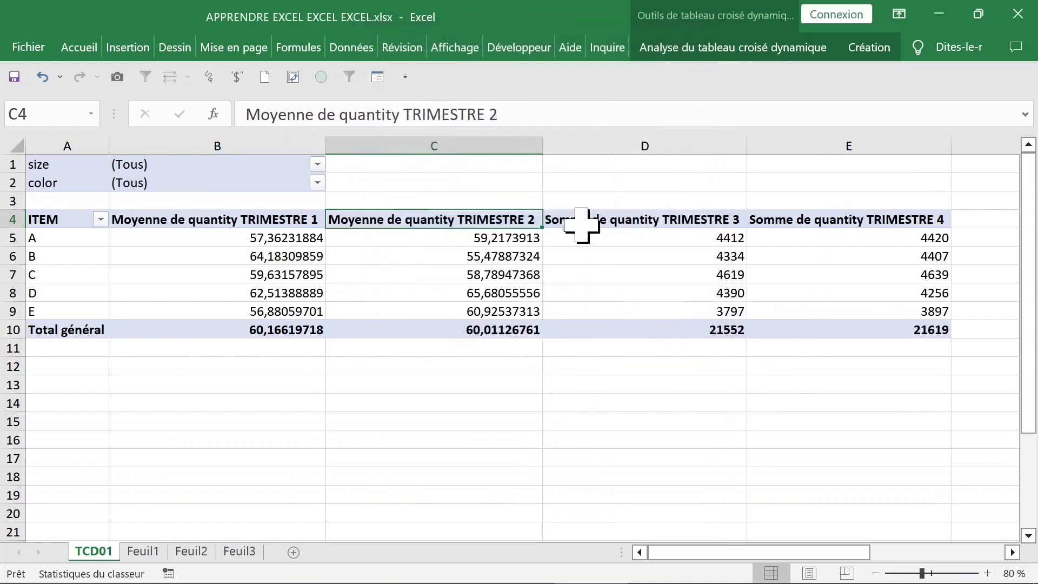
Step: Summarize the quantity TRIMESTRE 3 and quantity TRIMESTRE 4 values by average (Moyenne)
click(612, 221)
click(609, 238)
right_click(610, 238)
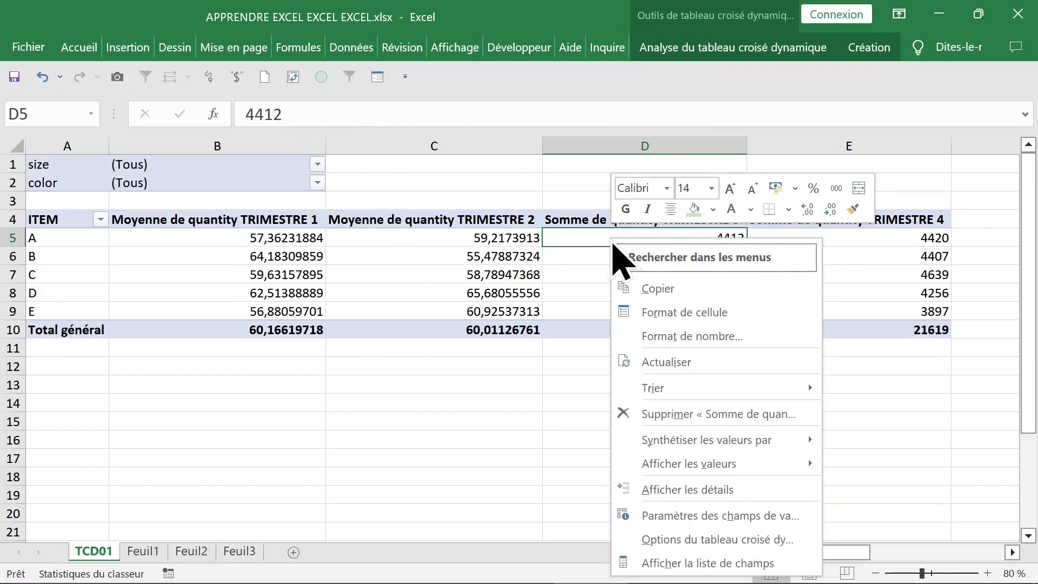
mouse_move(679, 460)
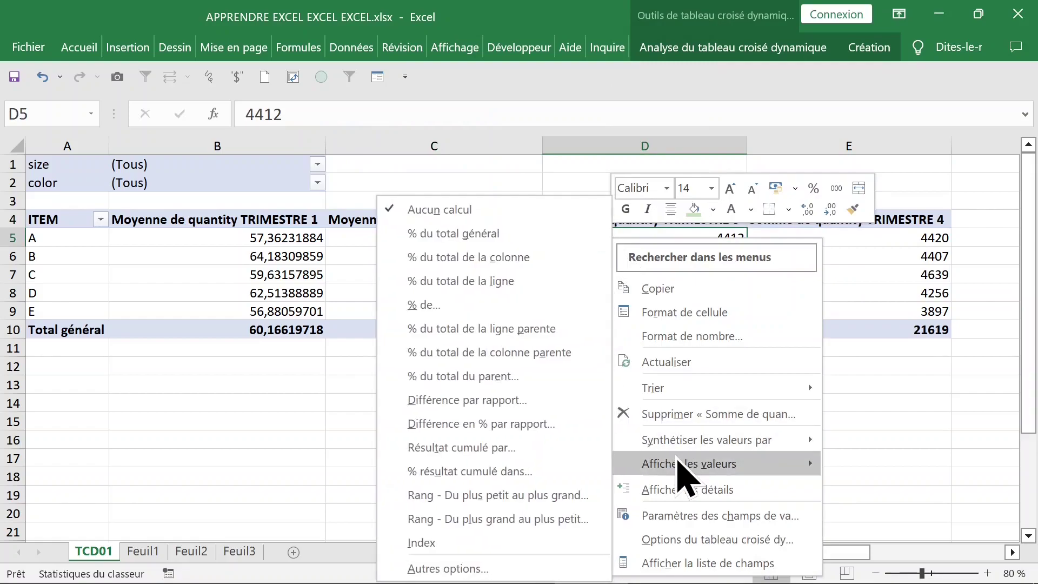
mouse_move(692, 441)
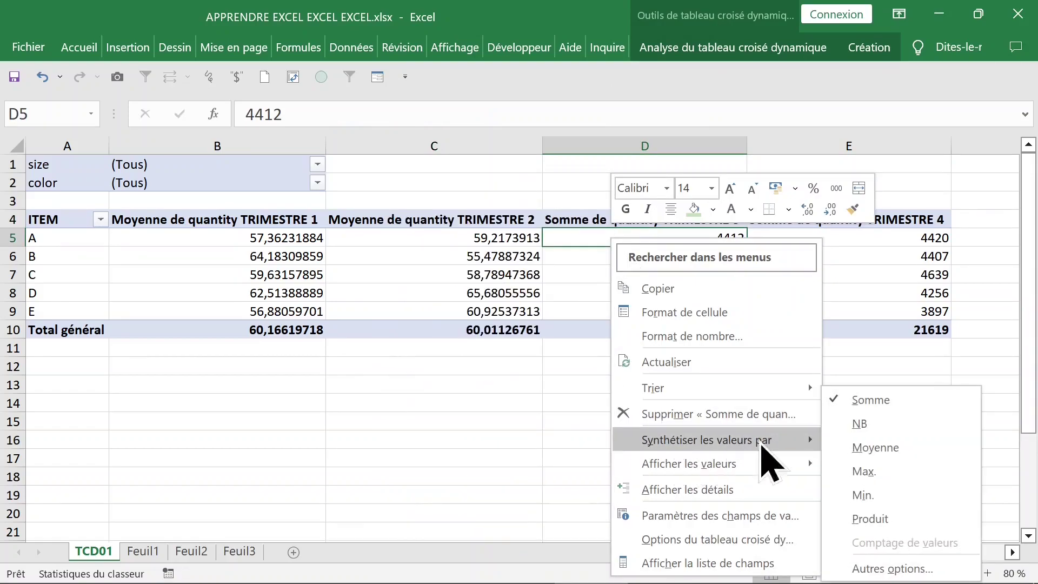
click(876, 448)
right_click(835, 234)
mouse_move(885, 442)
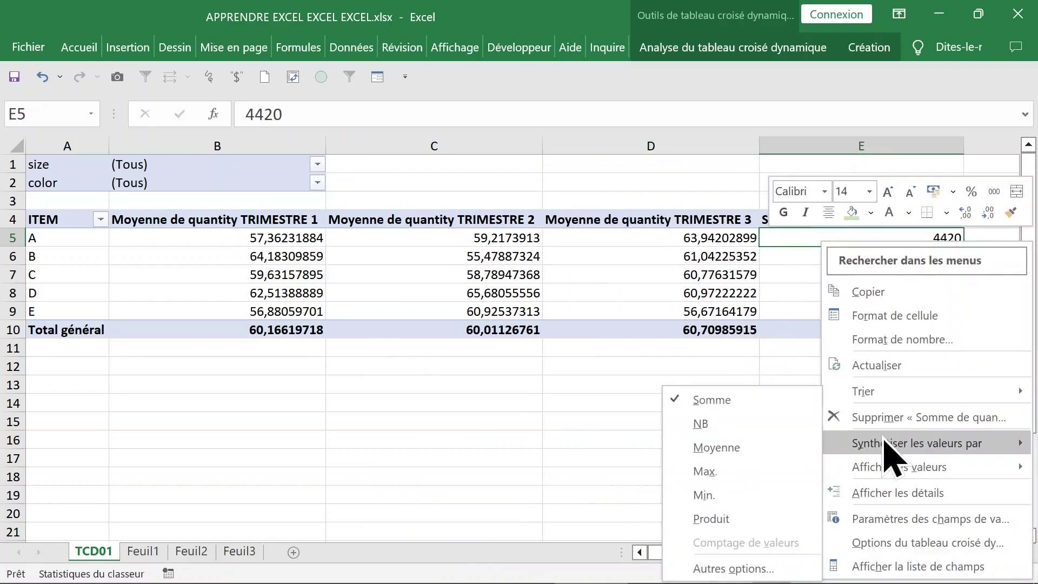
click(774, 448)
Step: Format the TRIMESTRE 1 average values in the Nombre category with 0 decimals
right_click(265, 240)
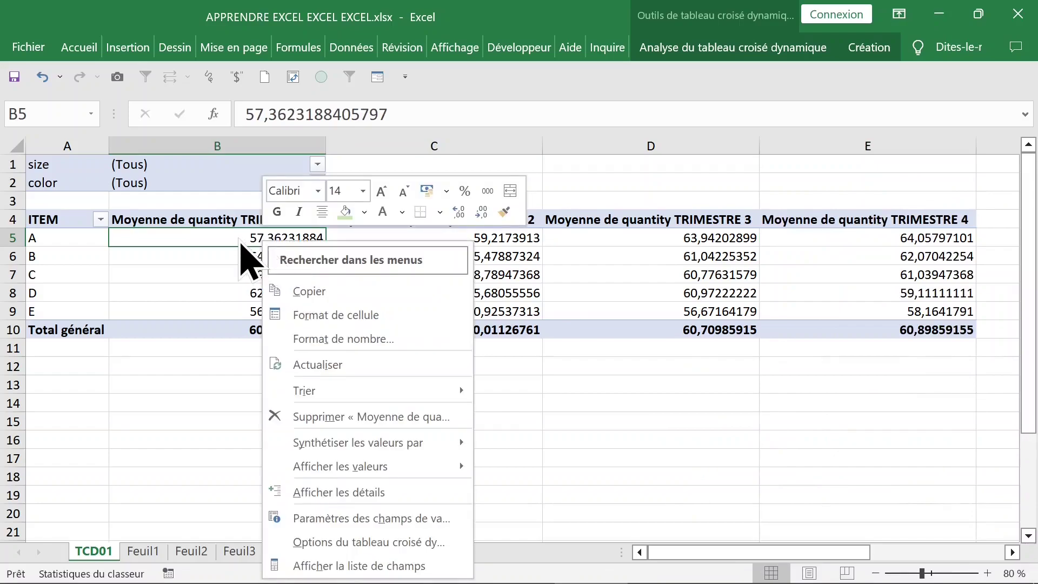
click(324, 338)
click(90, 177)
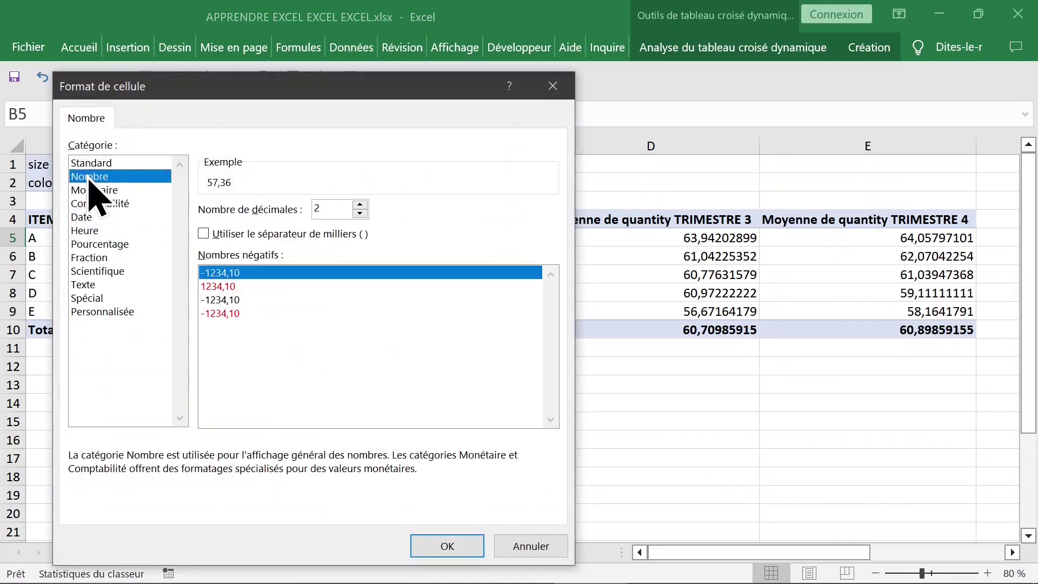
click(331, 208)
text(0)
key(Return)
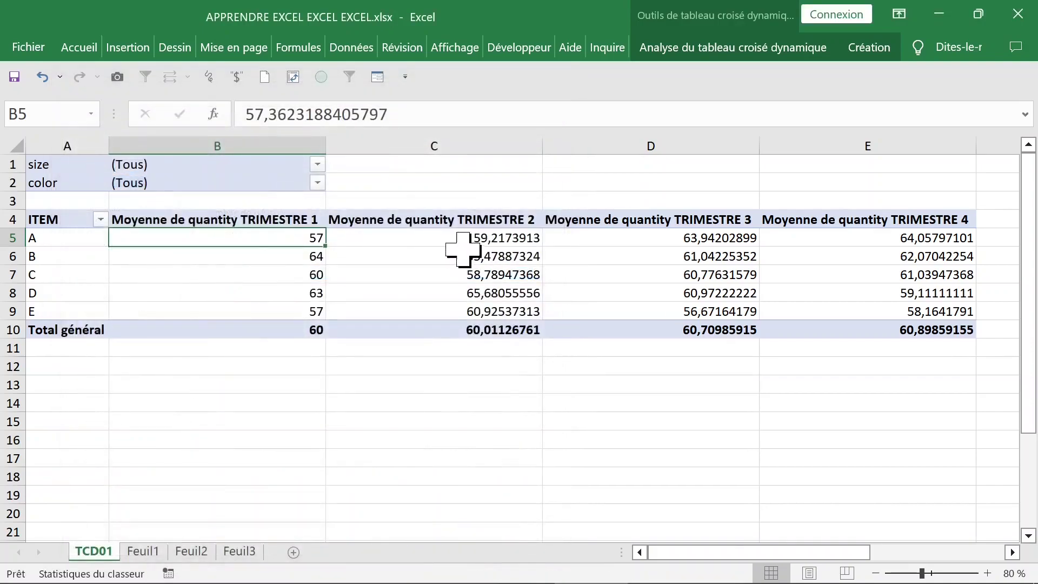
Step: Format the TRIMESTRE 2 average values in the Nombre category with 0 decimals
click(444, 242)
right_click(444, 242)
click(499, 341)
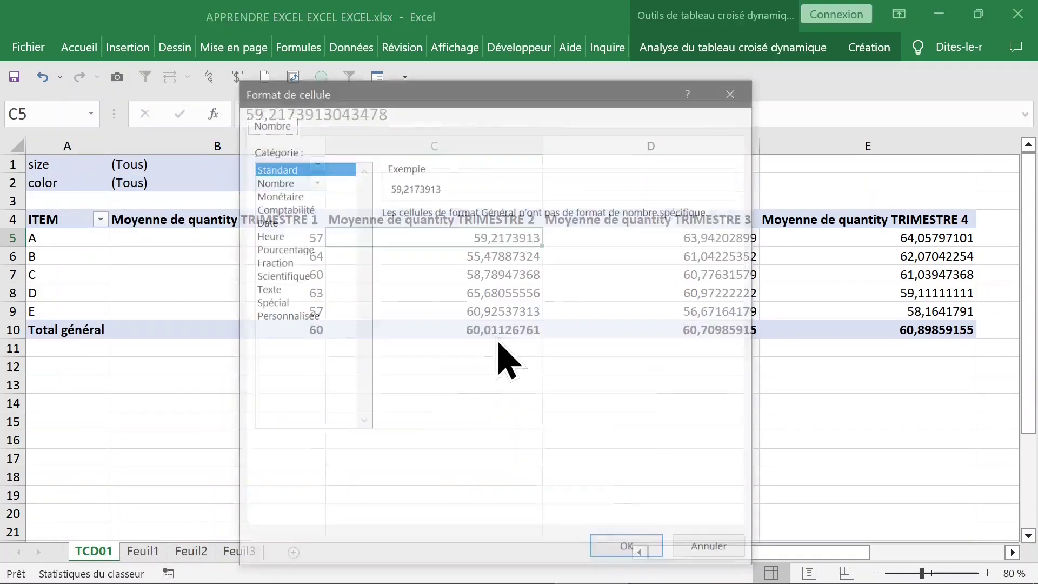
click(273, 181)
click(501, 212)
text(0)
key(Return)
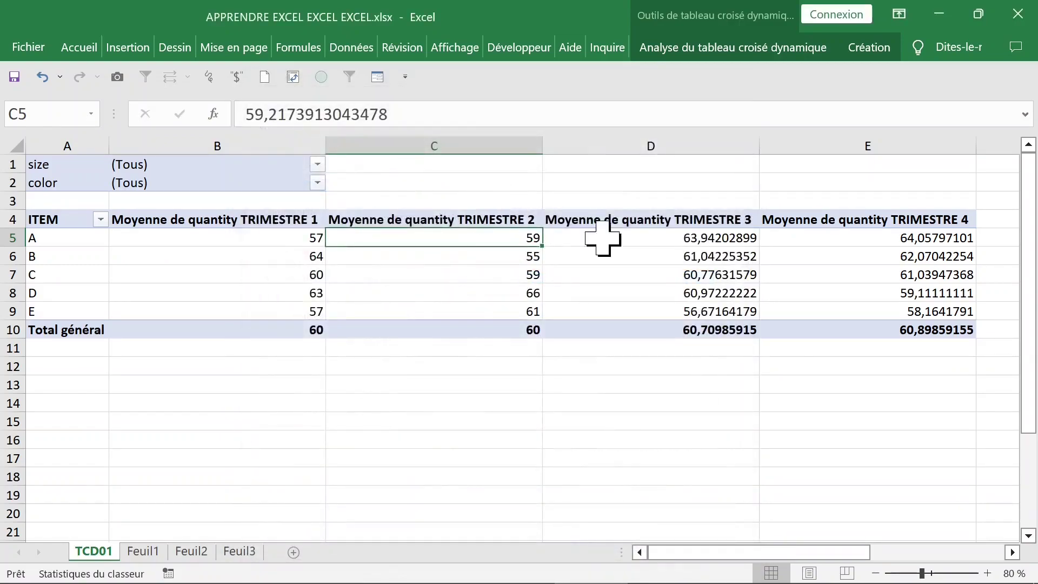
Step: Format the TRIMESTRE 3 average values in the Nombre category with 0 decimals
right_click(653, 241)
click(723, 336)
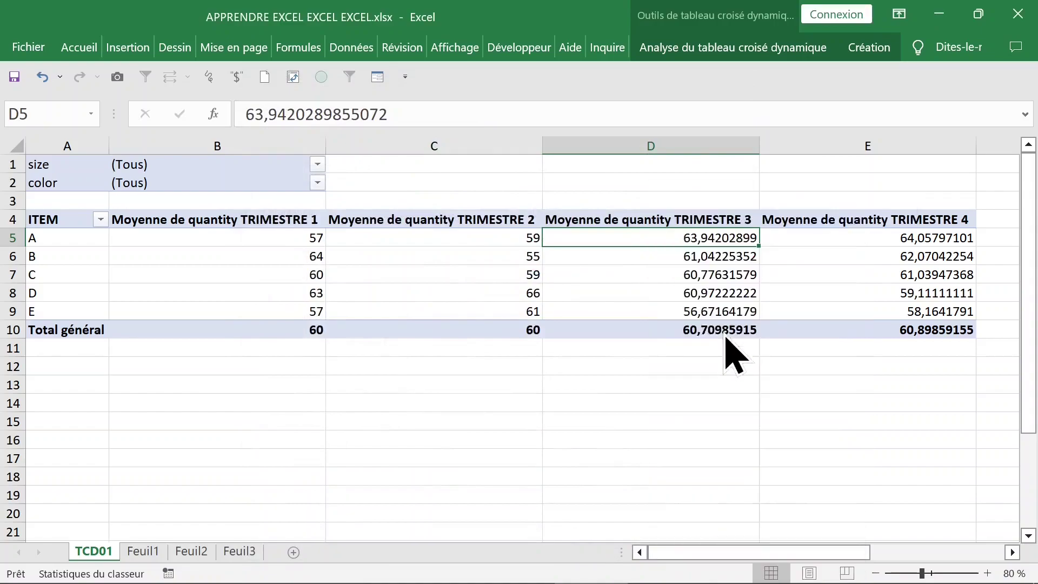
click(498, 176)
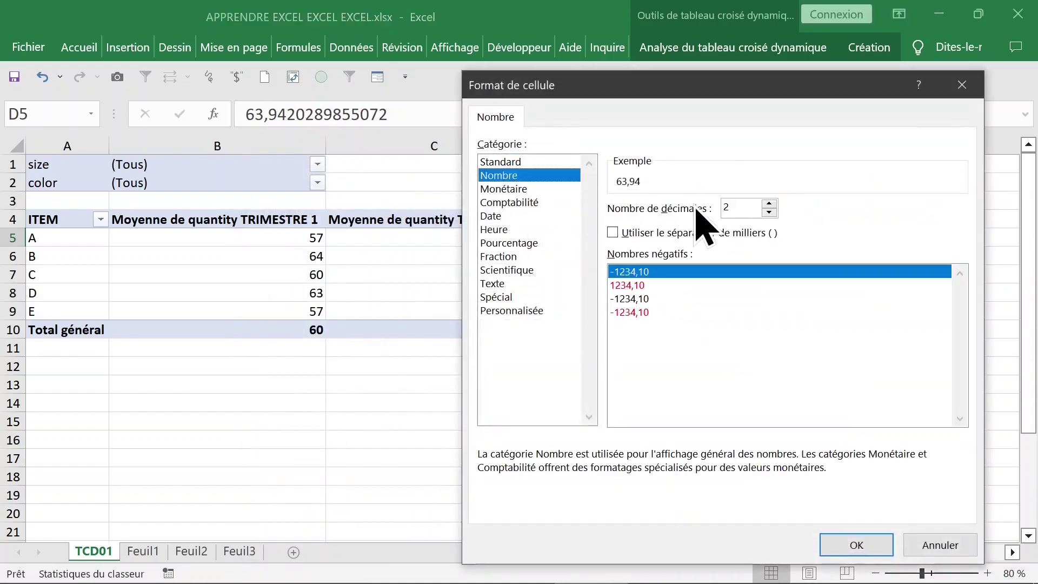
double_click(744, 207)
text(0)
key(Return)
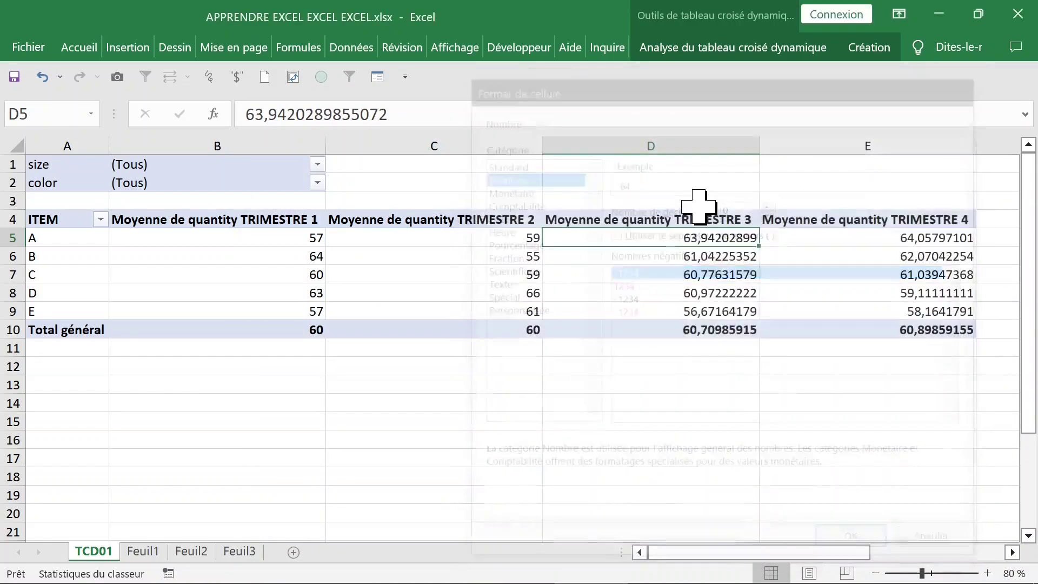
Step: Format the TRIMESTRE 4 average values in the Nombre category with 0 decimals
right_click(838, 248)
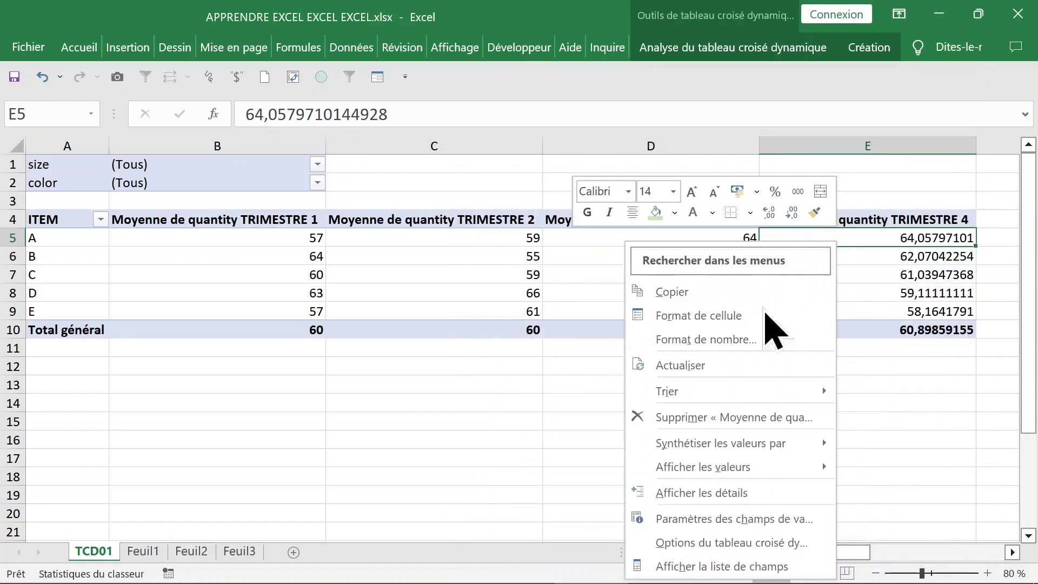
click(747, 341)
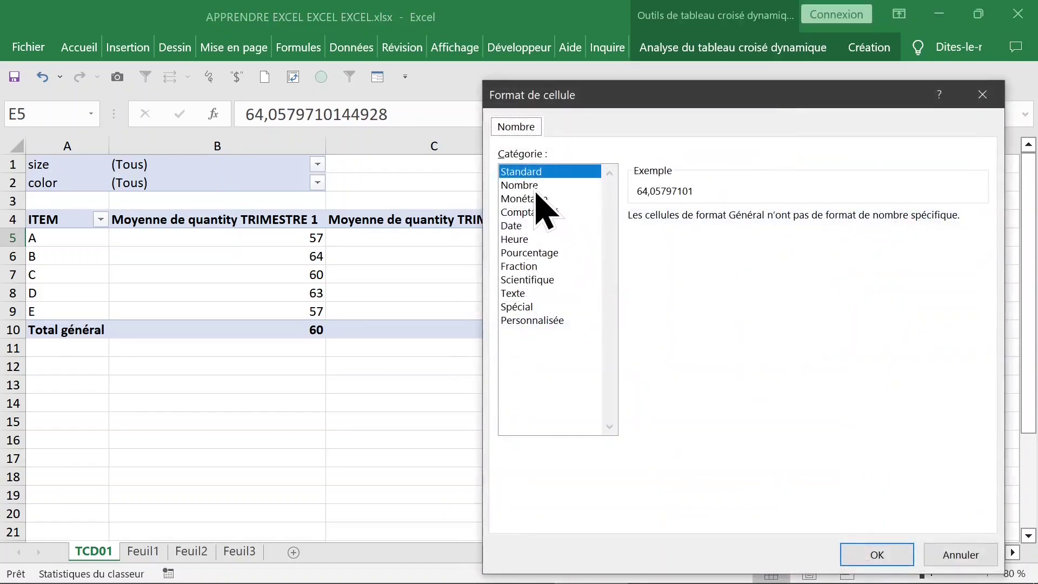
click(533, 185)
drag(748, 218, 725, 218)
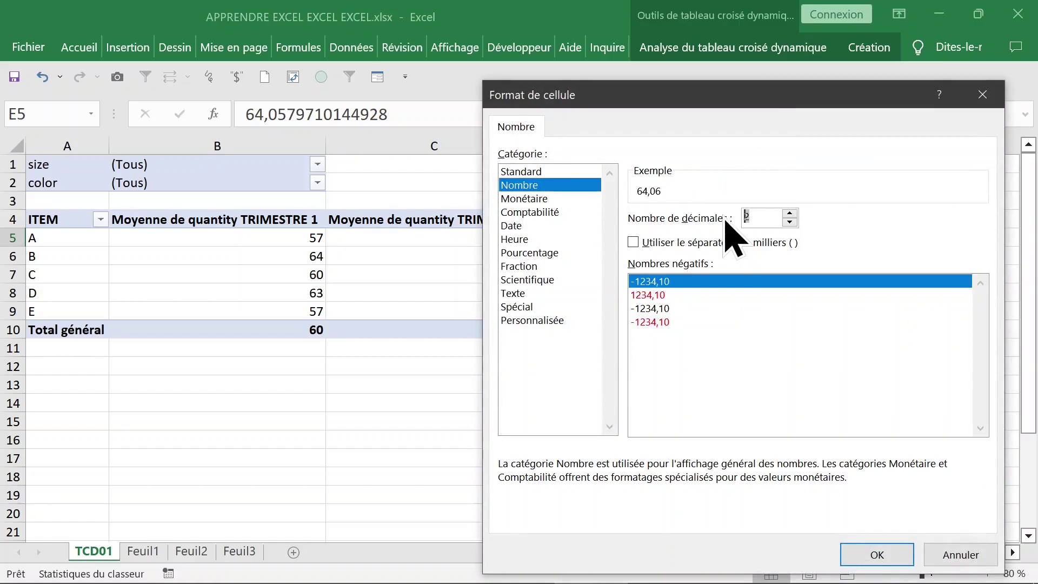
key(Return)
click(580, 383)
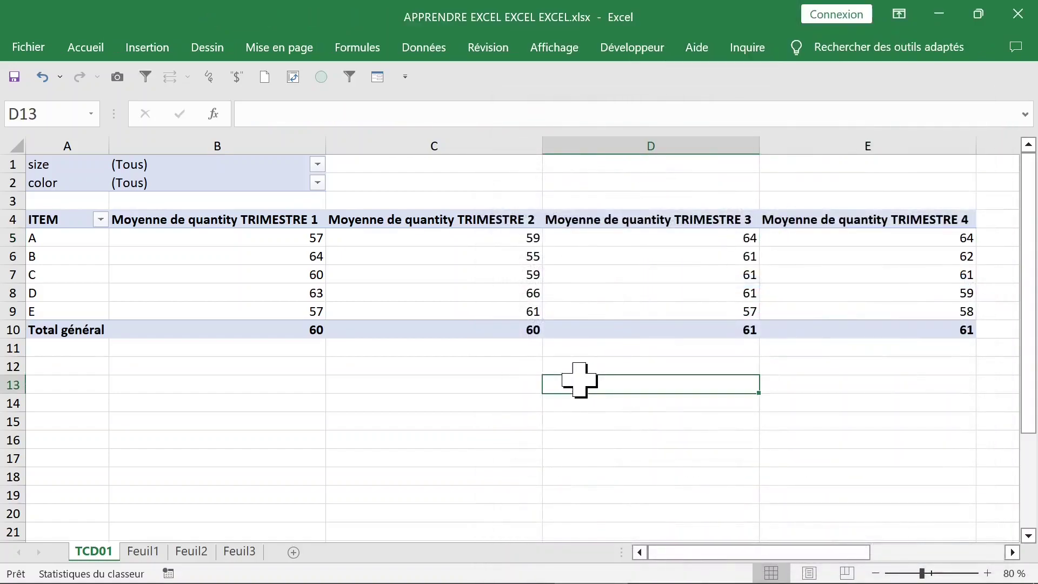
Step: Examine the average quantities of the four quarters for items A to E and the grand total row
click(493, 278)
click(243, 249)
click(243, 224)
click(389, 235)
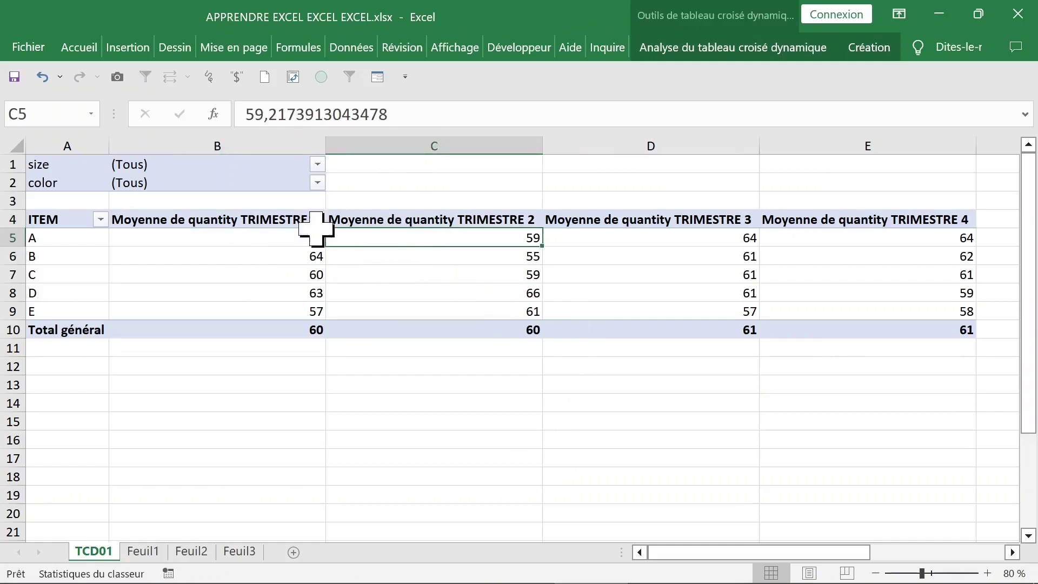
click(233, 220)
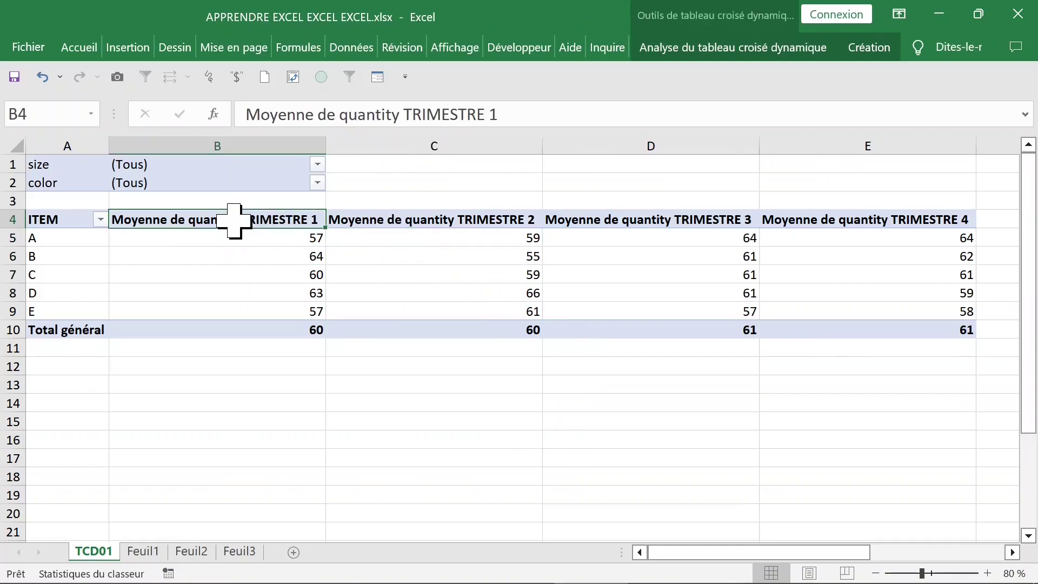
click(453, 218)
click(426, 262)
click(622, 255)
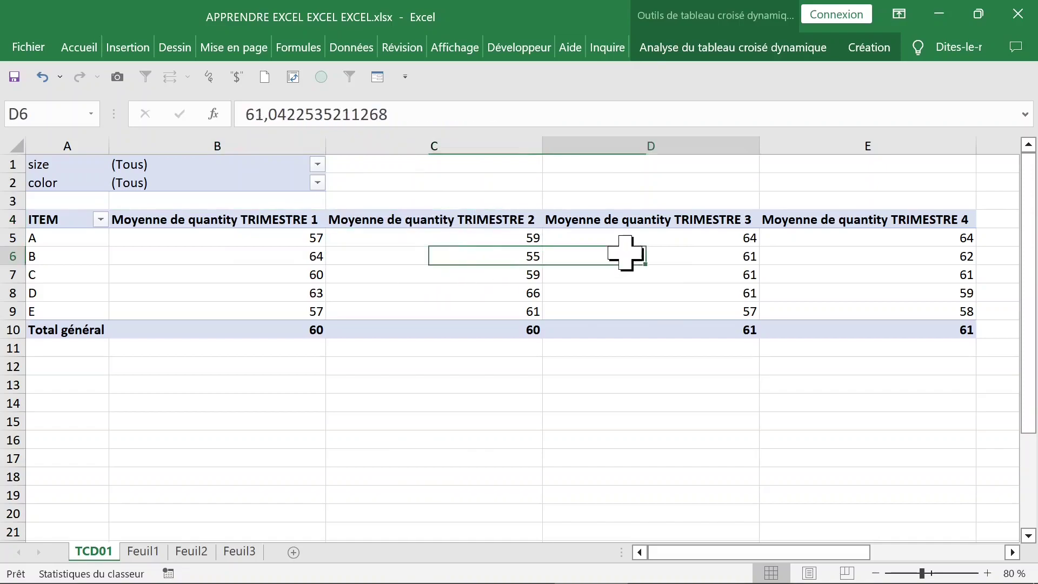
click(411, 241)
drag(232, 239, 827, 324)
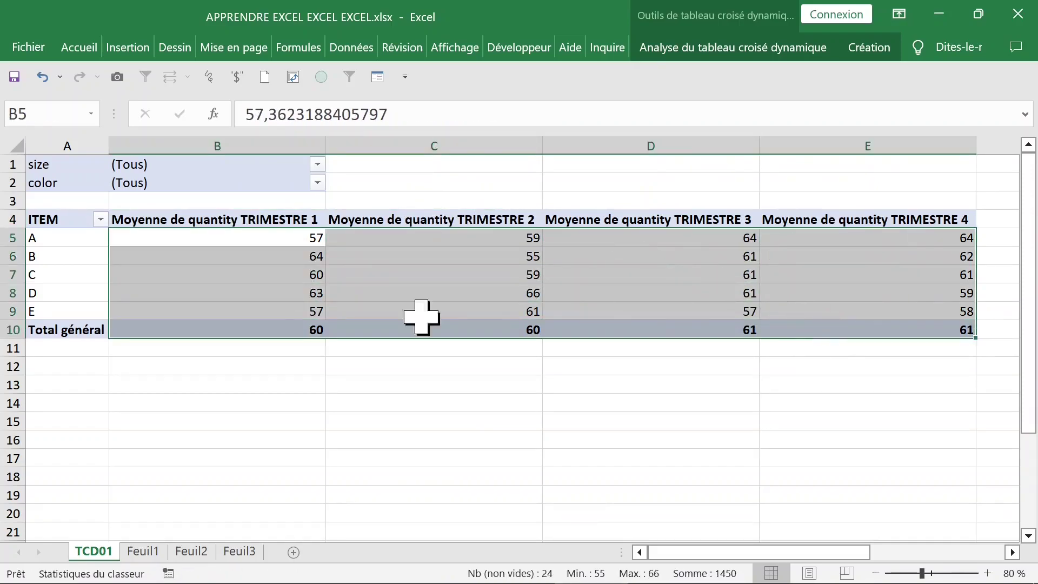
Step: Swap the size and ITEM fields so size forms the pivot table rows and ITEM becomes a report filter
click(85, 254)
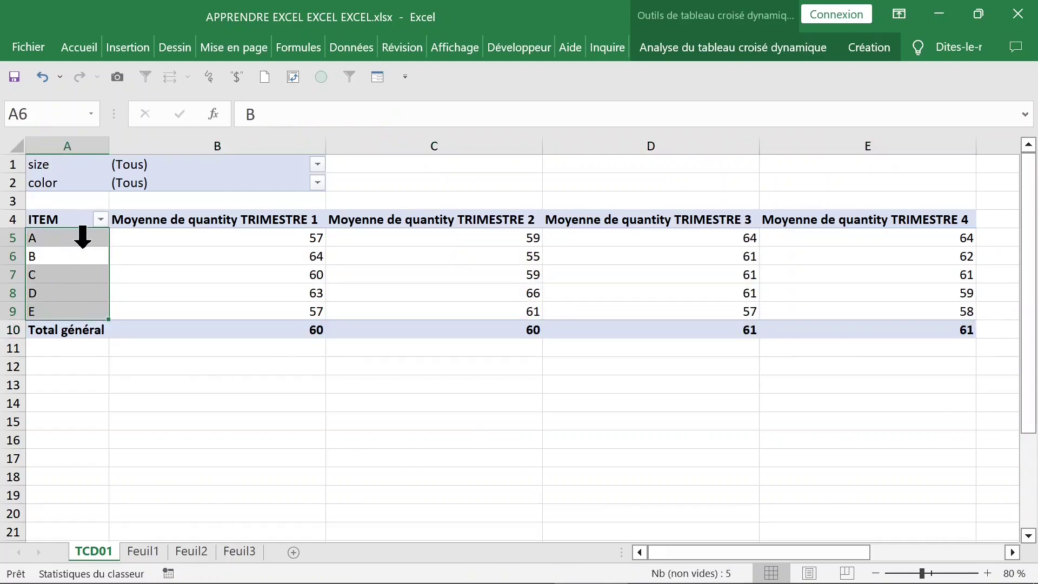
click(68, 256)
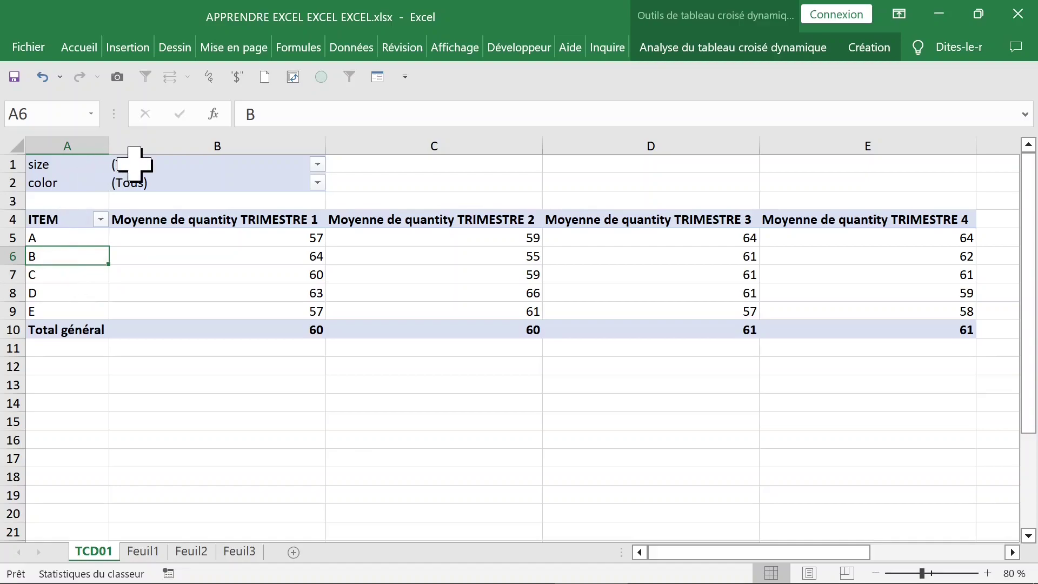
click(65, 237)
right_click(69, 244)
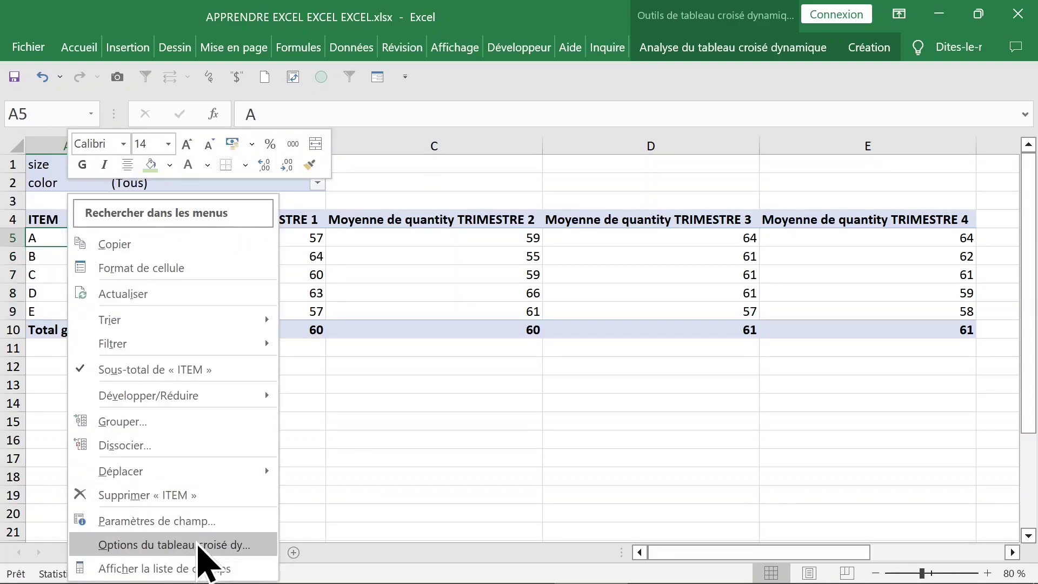
click(201, 568)
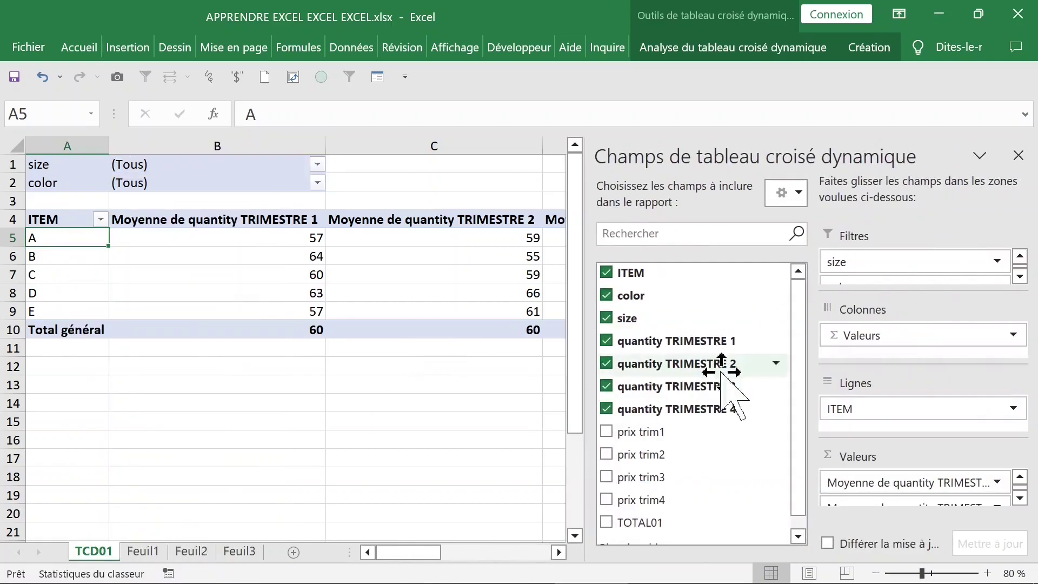
mouse_move(888, 261)
mouse_down()
mouse_move(879, 422)
mouse_move(877, 259)
mouse_up()
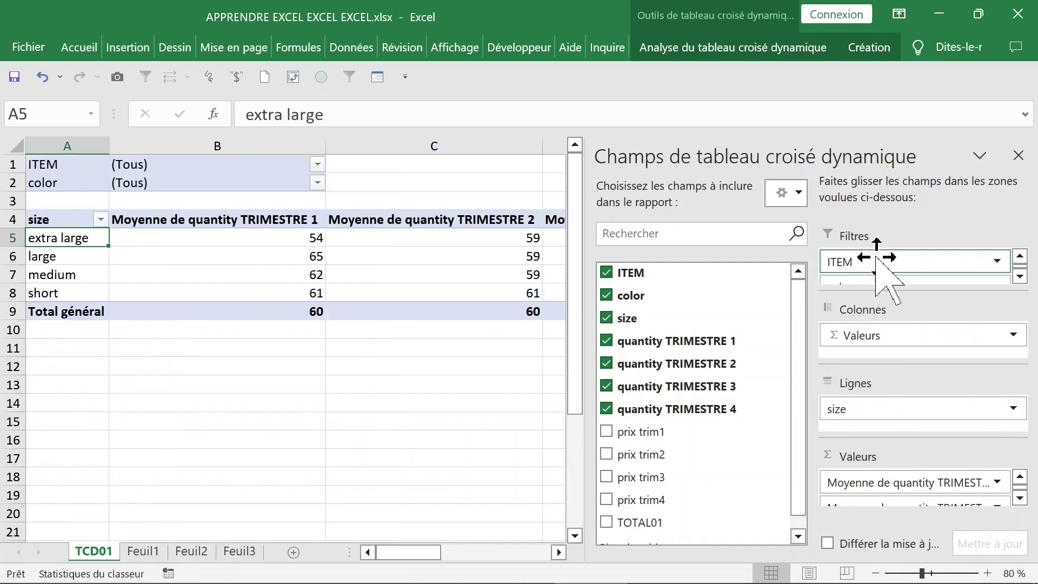
click(1018, 155)
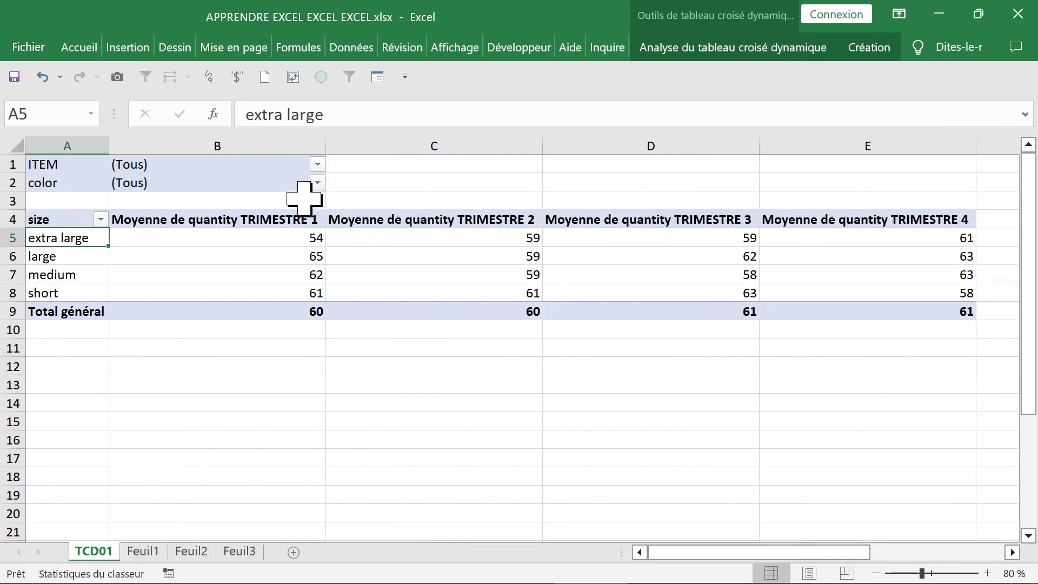
Step: Filter the pivot table to ITEM B and the color black
click(318, 165)
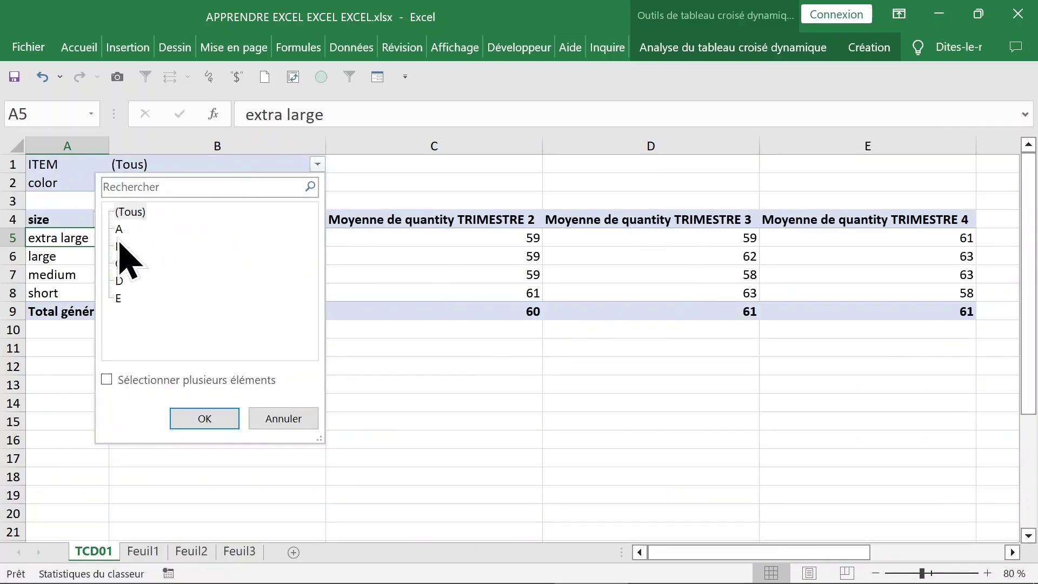
click(206, 418)
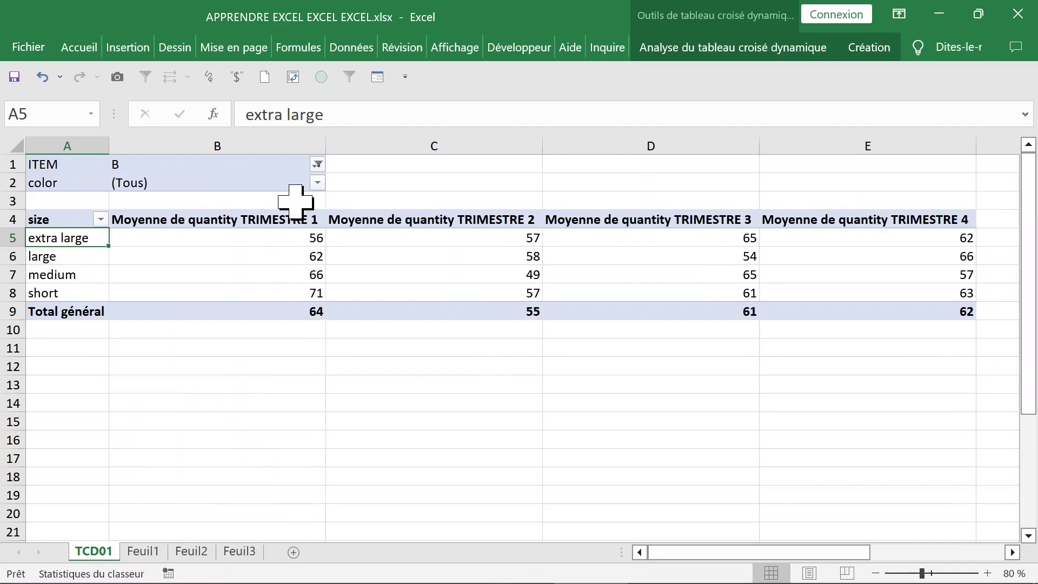
click(318, 183)
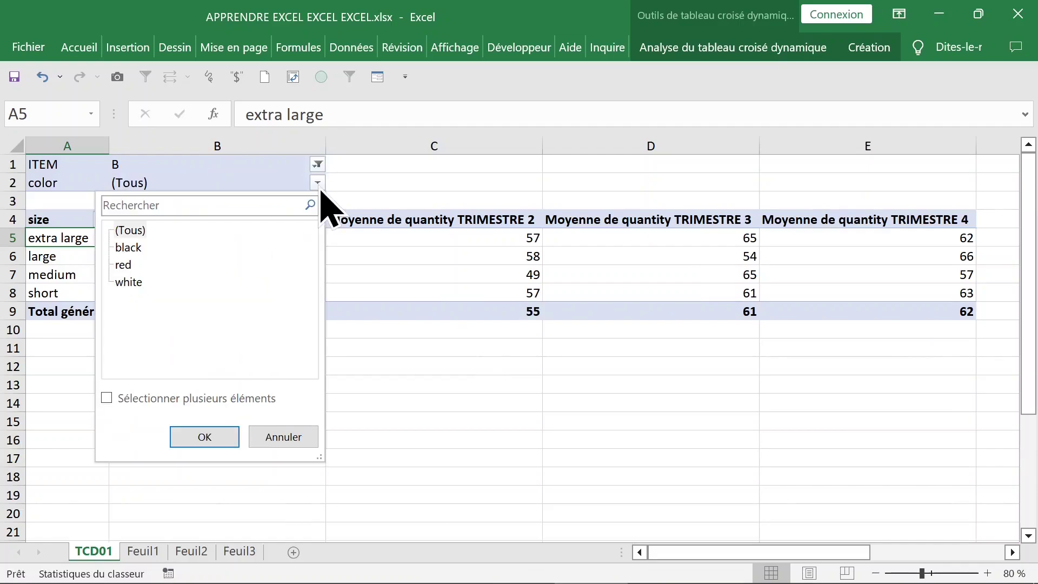
click(130, 247)
click(222, 436)
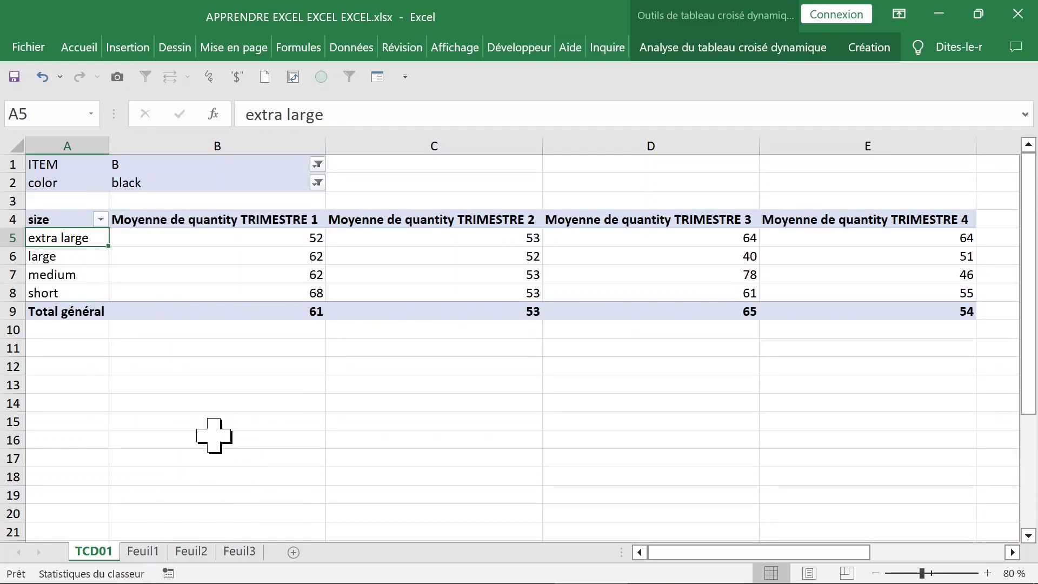
Step: Switch the color report filter to red
click(318, 183)
click(124, 265)
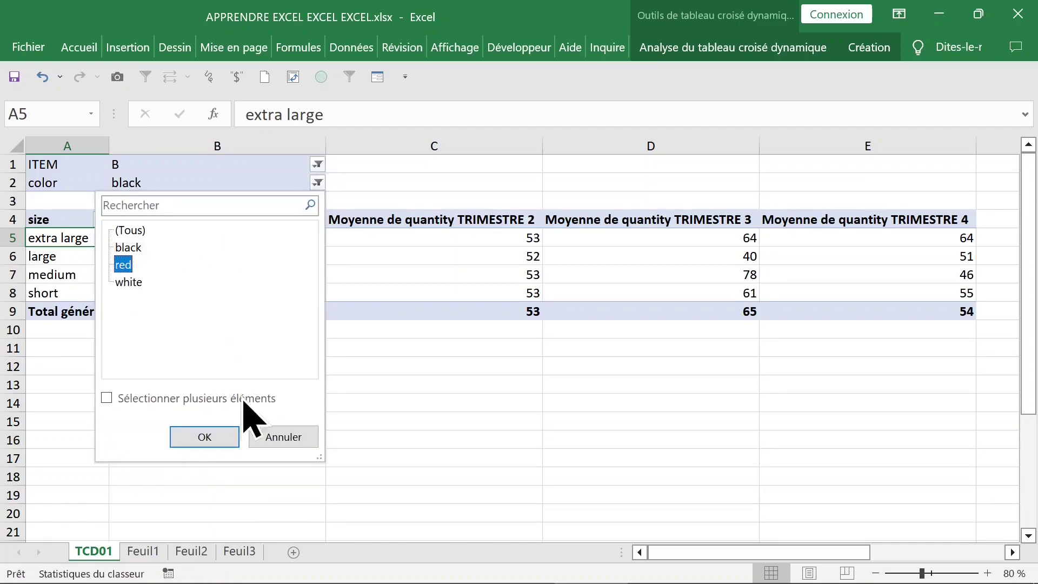
click(210, 436)
Step: Reset the color report filter to (Tous)
click(318, 183)
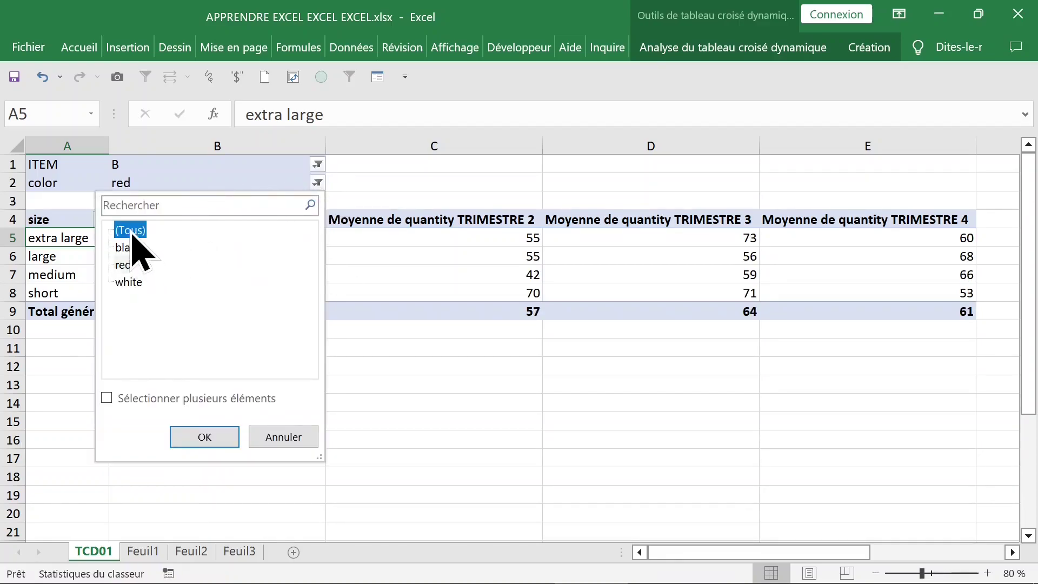
click(210, 436)
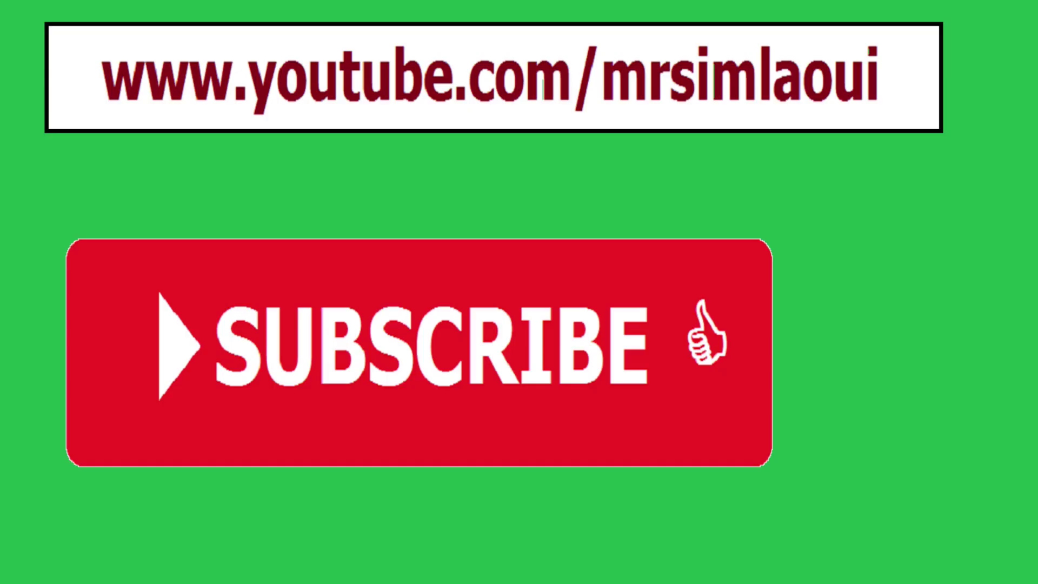